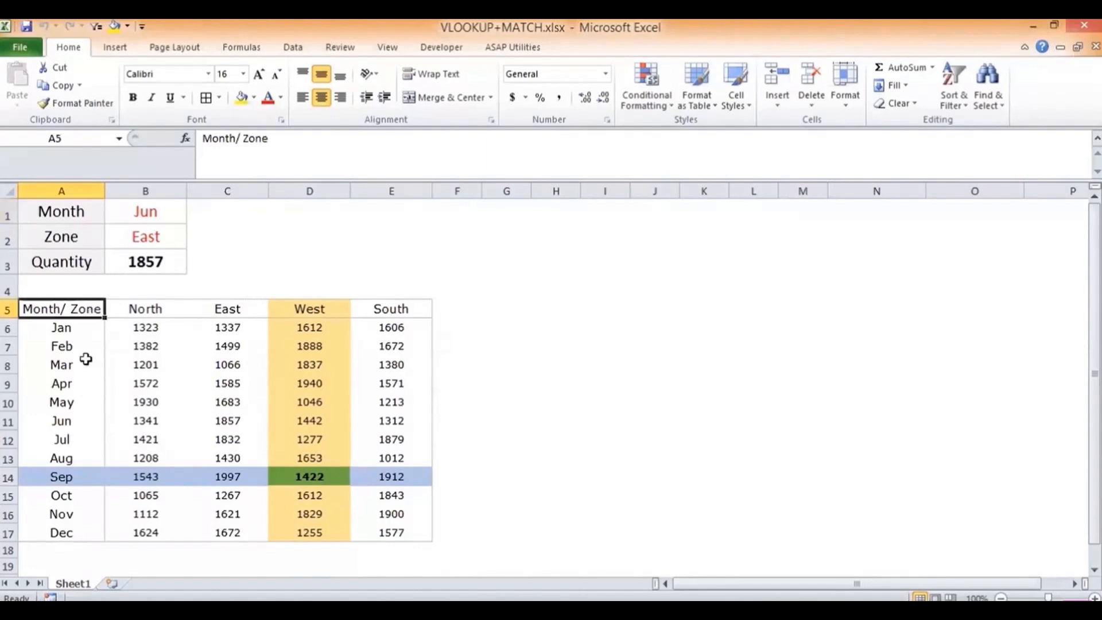
Step: Review the zone headers in B5:E5 and the month names down column A of the Sheet1 table
drag(123, 305, 392, 302)
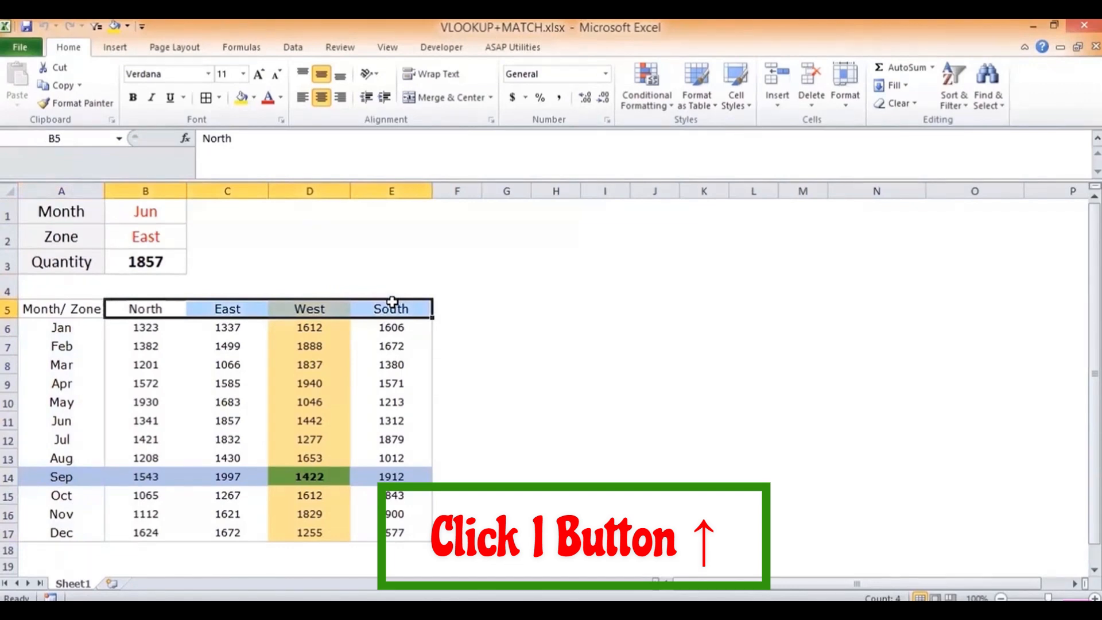
key(Left)
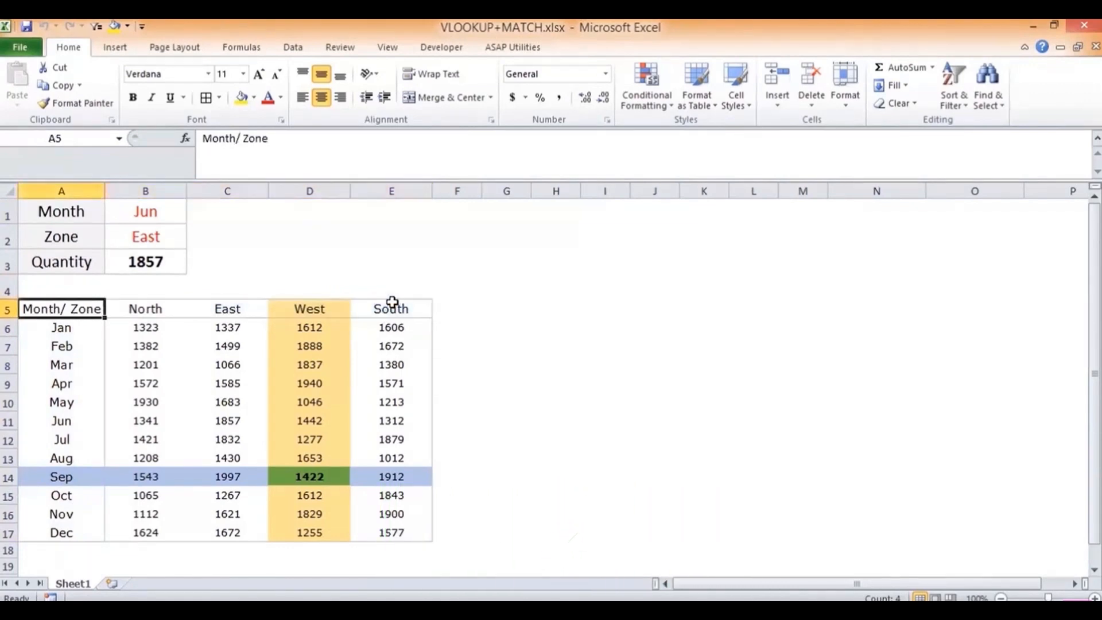
key(Down)
key(Down)
key(Down)
key(Down)
key(Down)
key(Down)
key(Down)
key(Down)
key(Down)
key(Down)
key(Down)
key(Down)
Step: Inspect the Month, Zone and Quantity lookup block above the table, ending on the month selection cell B1
key(Up)
key(Up)
key(Up)
key(Up)
key(Up)
key(Up)
key(Up)
key(Up)
key(Up)
key(Up)
key(Up)
key(Up)
key(Up)
key(Up)
key(Up)
key(Up)
key(Right)
key(Down)
key(Up)
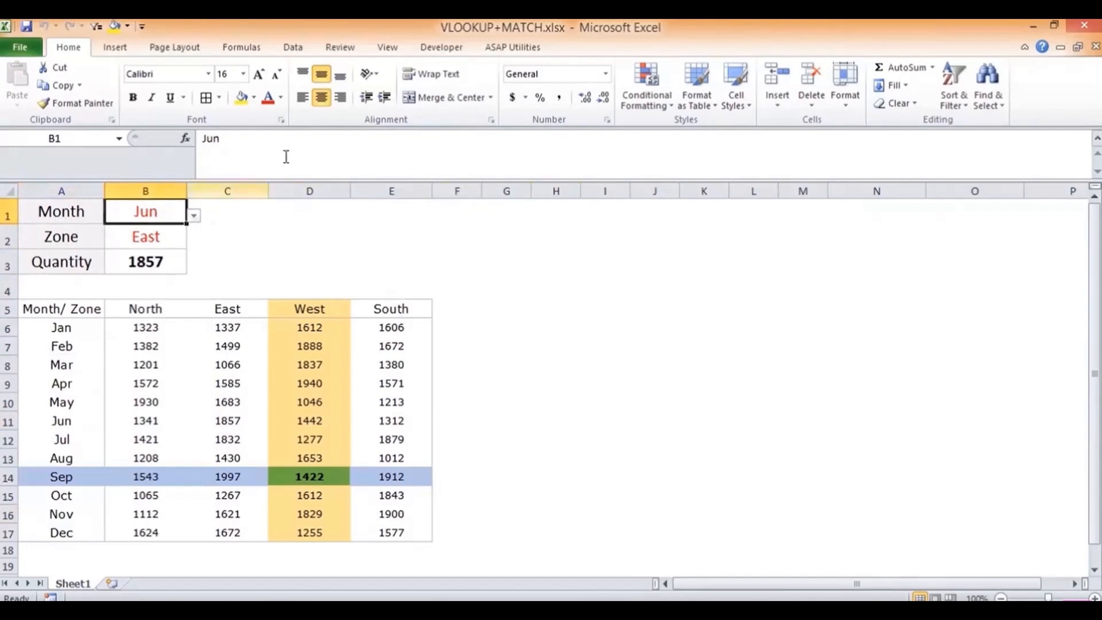
Step: Copy the month and zone table A5:E17 into a new worksheet, starting at cell A8
drag(75, 309, 400, 528)
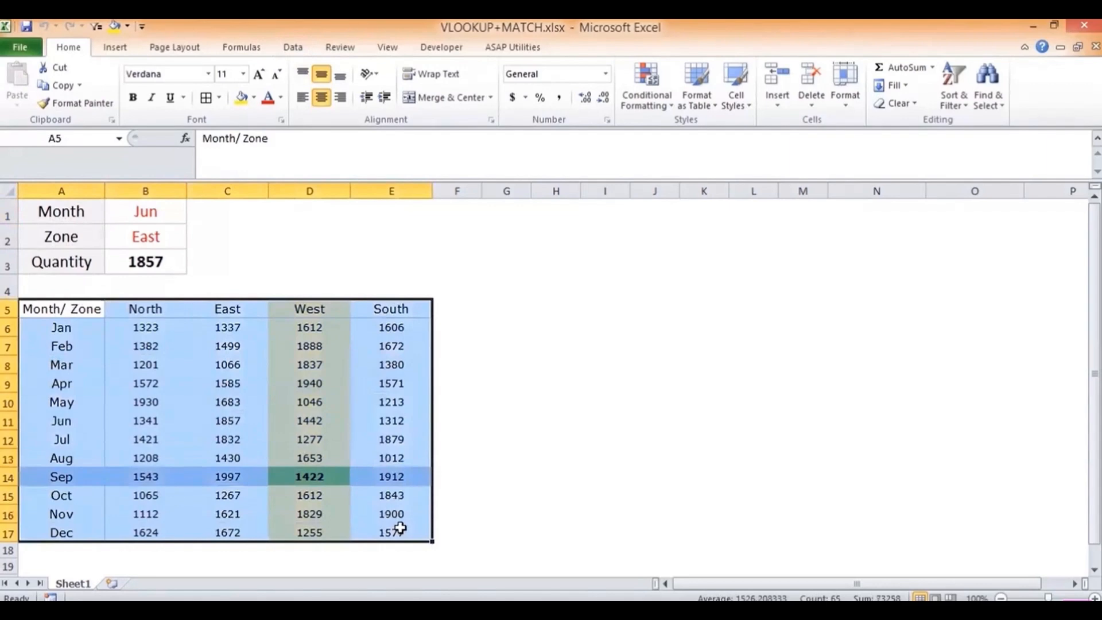
key(ctrl+c)
click(112, 583)
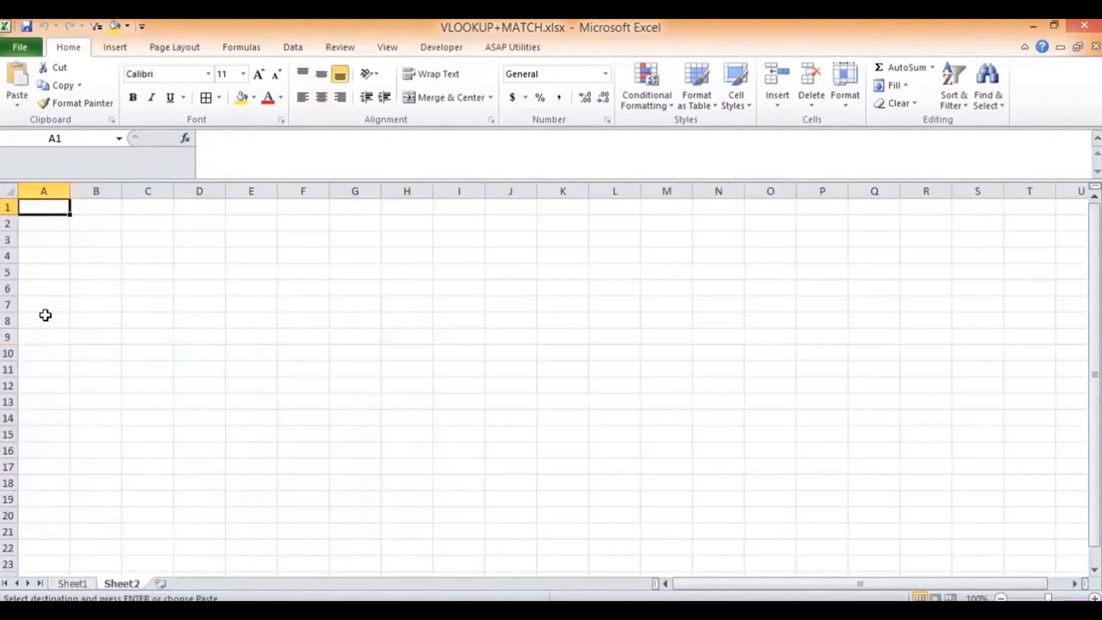
click(51, 319)
key(ctrl+v)
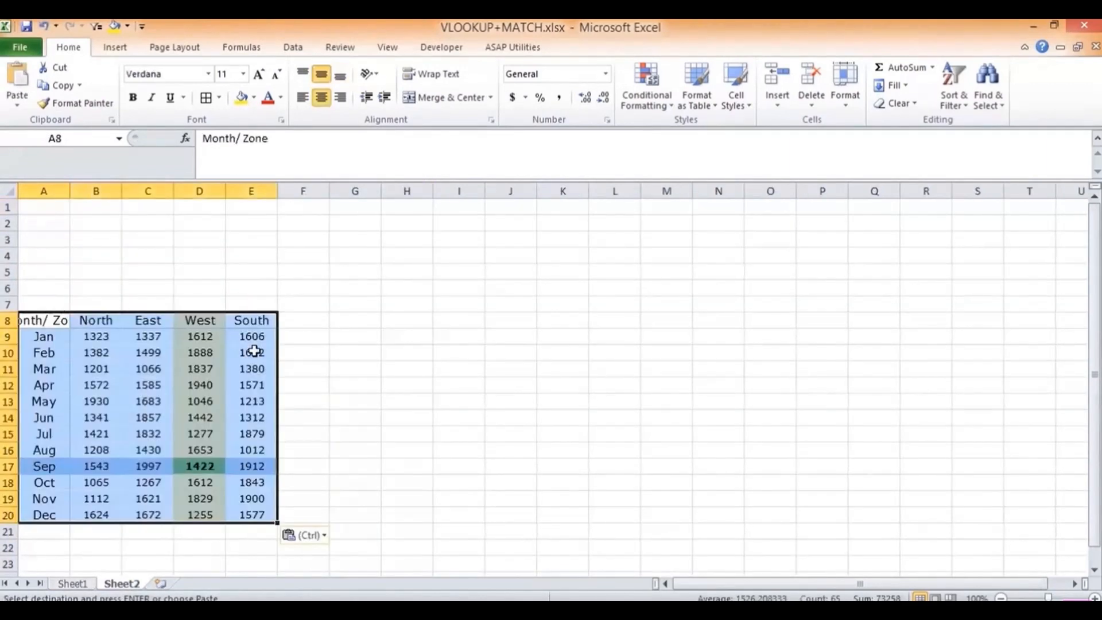
Step: Enter the labels MONTH in A1 and ZONE in A2 on Sheet2
click(80, 582)
click(137, 585)
click(47, 208)
text(MONTH)
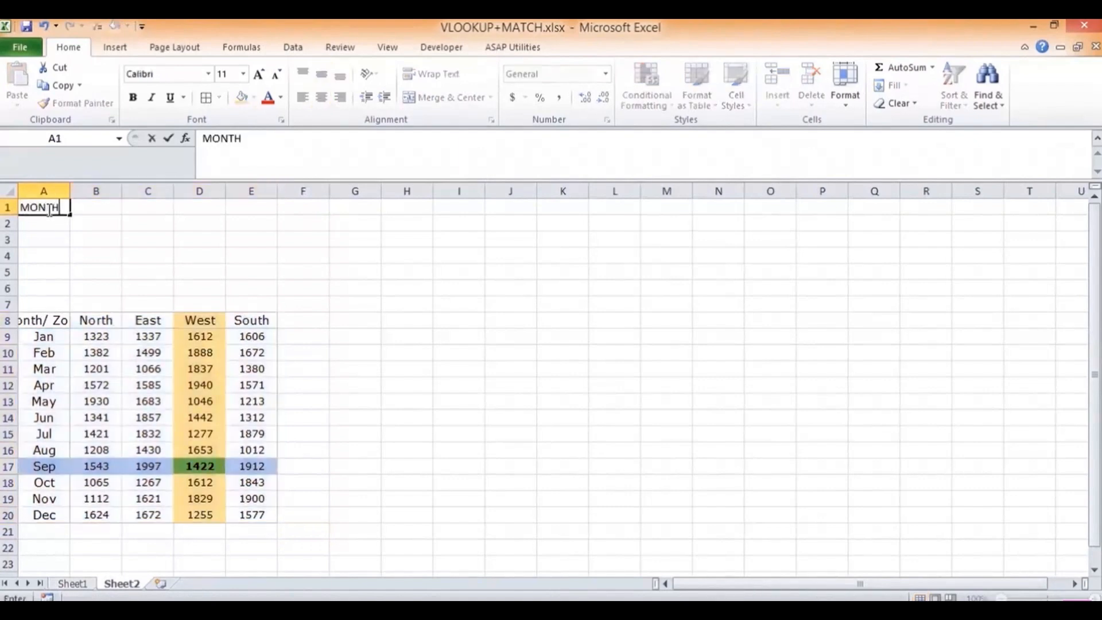
key(Return)
text(ZONE)
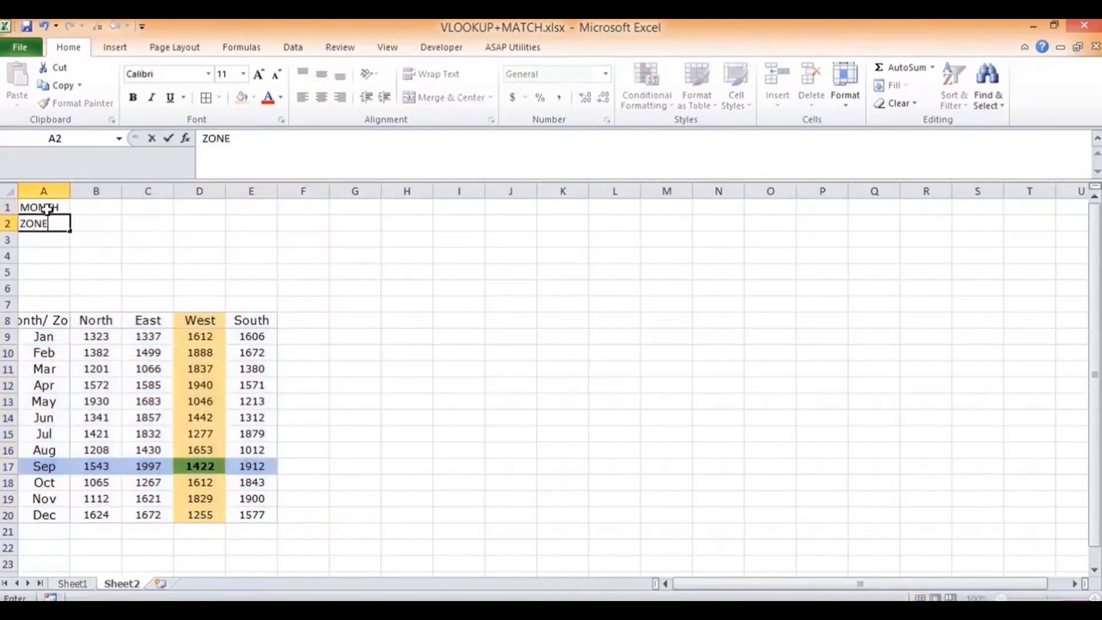
key(Return)
text(QUA)
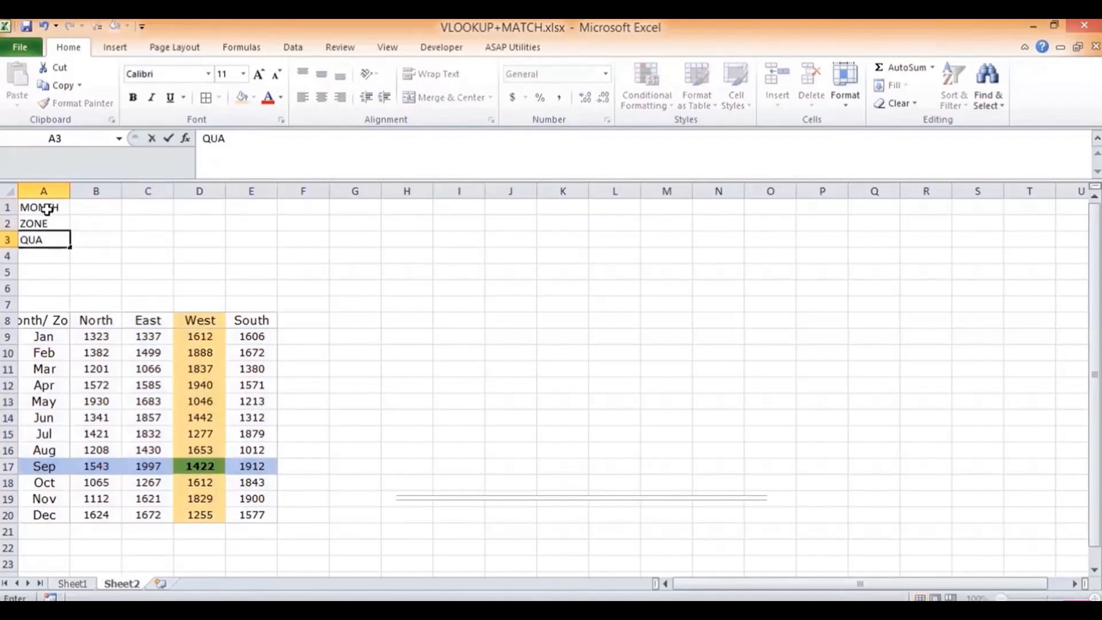
key(BackSpace)
key(BackSpace)
key(BackSpace)
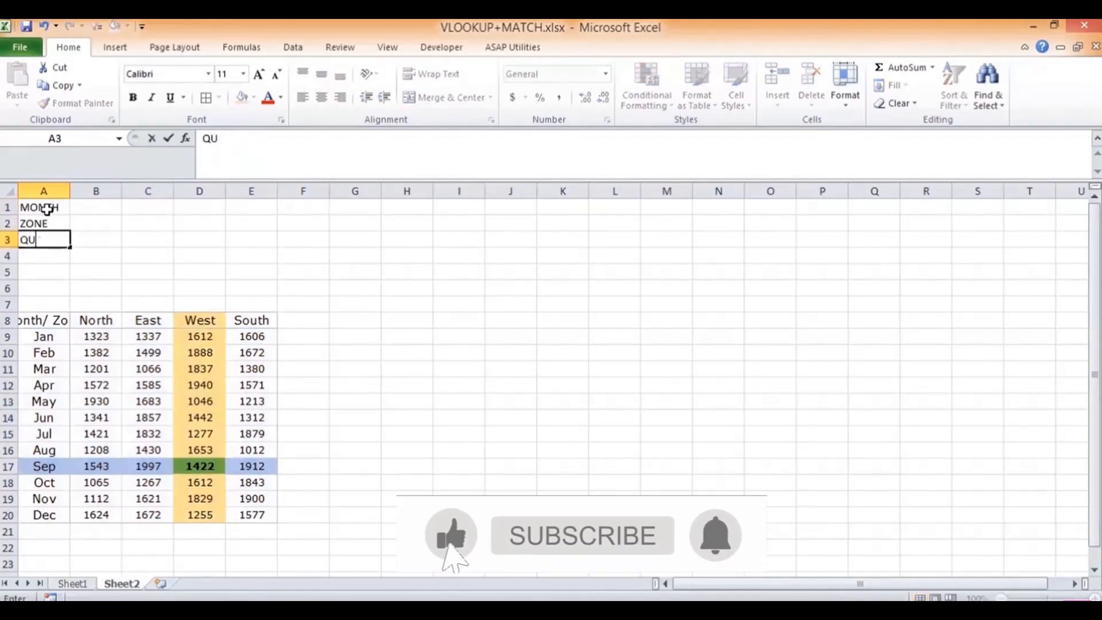
key(Escape)
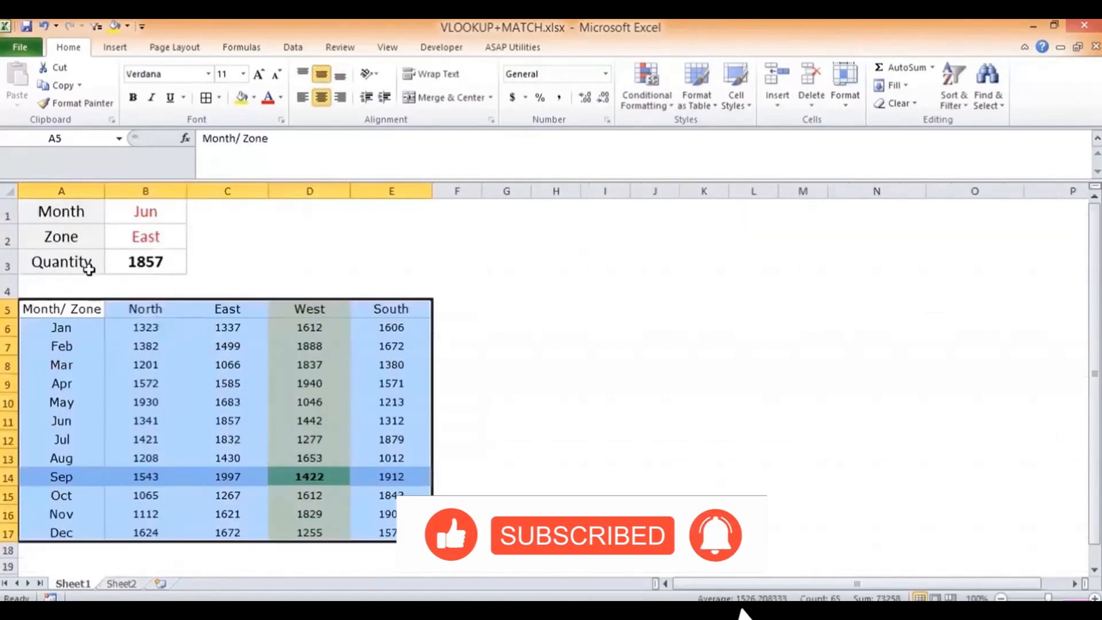
Step: Copy the Quantity label from A3 on Sheet1 into A3 on Sheet2
click(87, 264)
key(ctrl+c)
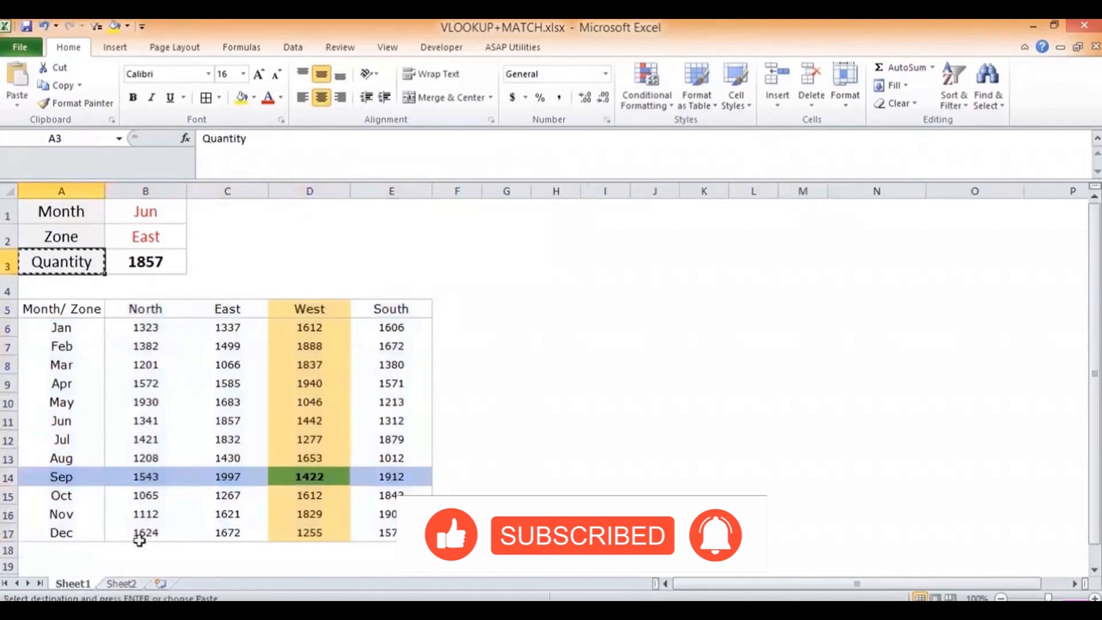
click(120, 584)
key(ctrl+v)
Step: Widen columns A and B on Sheet2 and apply the Quantity label's formatting to A1:A2
mouse_move(70, 193)
mouse_down()
mouse_move(116, 193)
mouse_move(67, 223)
mouse_up()
click(81, 103)
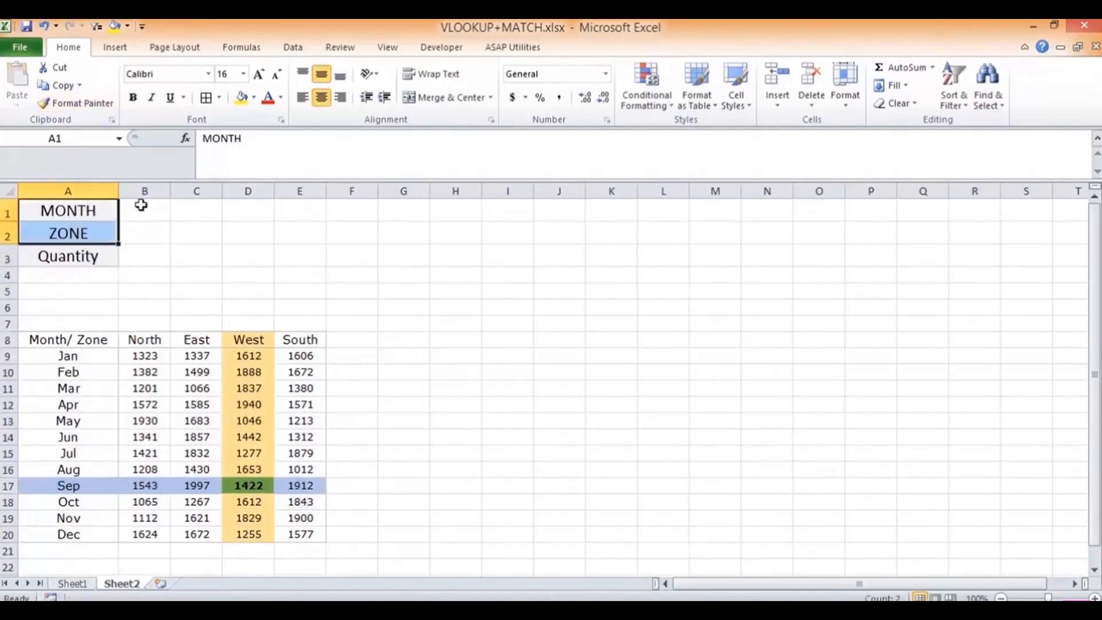
click(141, 207)
drag(183, 191, 252, 191)
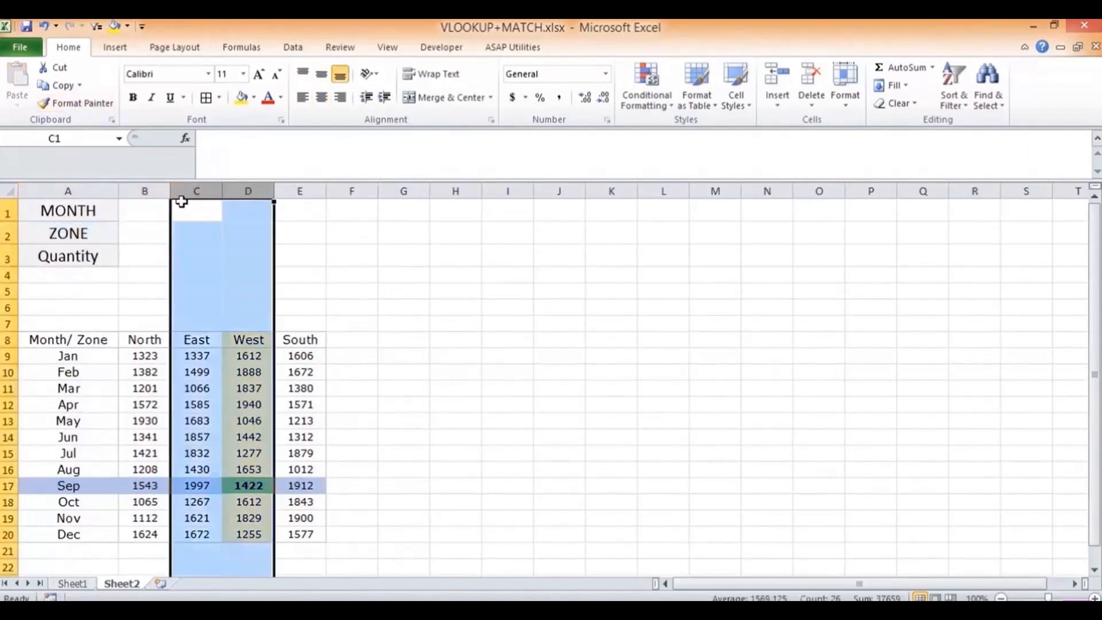
drag(172, 189, 205, 193)
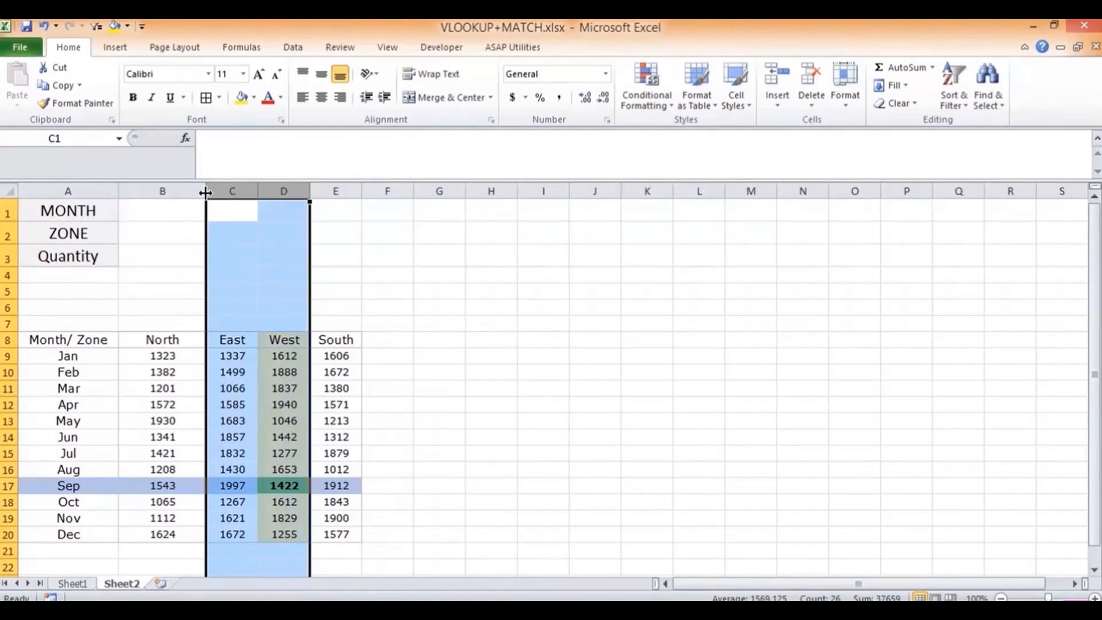
Step: Add a list data validation to B1 with source =$B$8:$E$8 and pick North from its dropdown
click(203, 202)
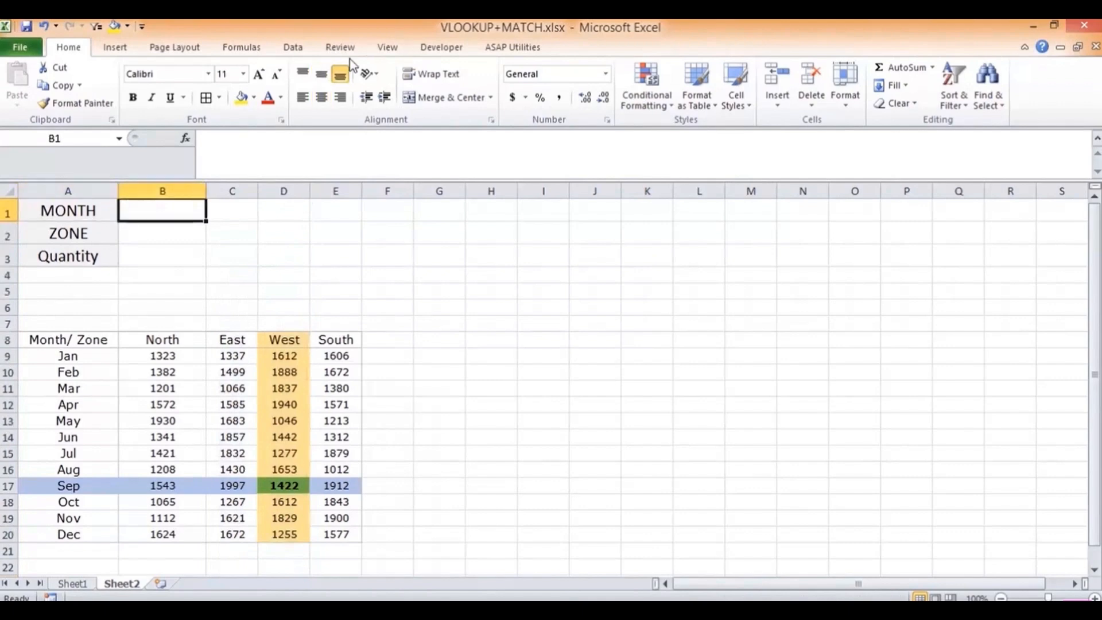
click(293, 47)
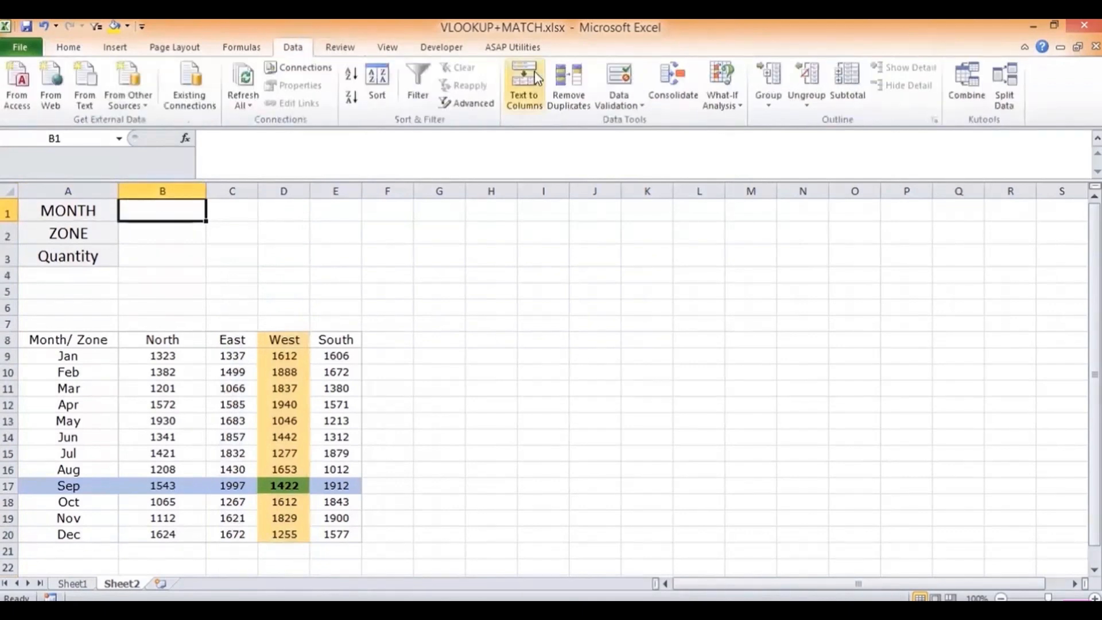
click(619, 104)
click(568, 124)
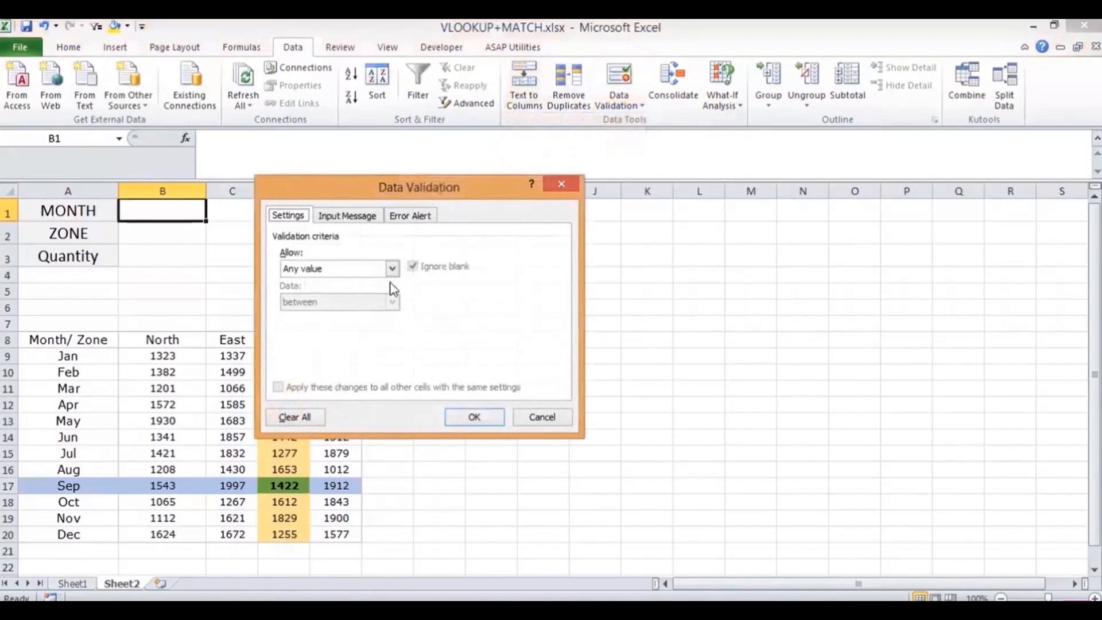
click(394, 268)
click(310, 313)
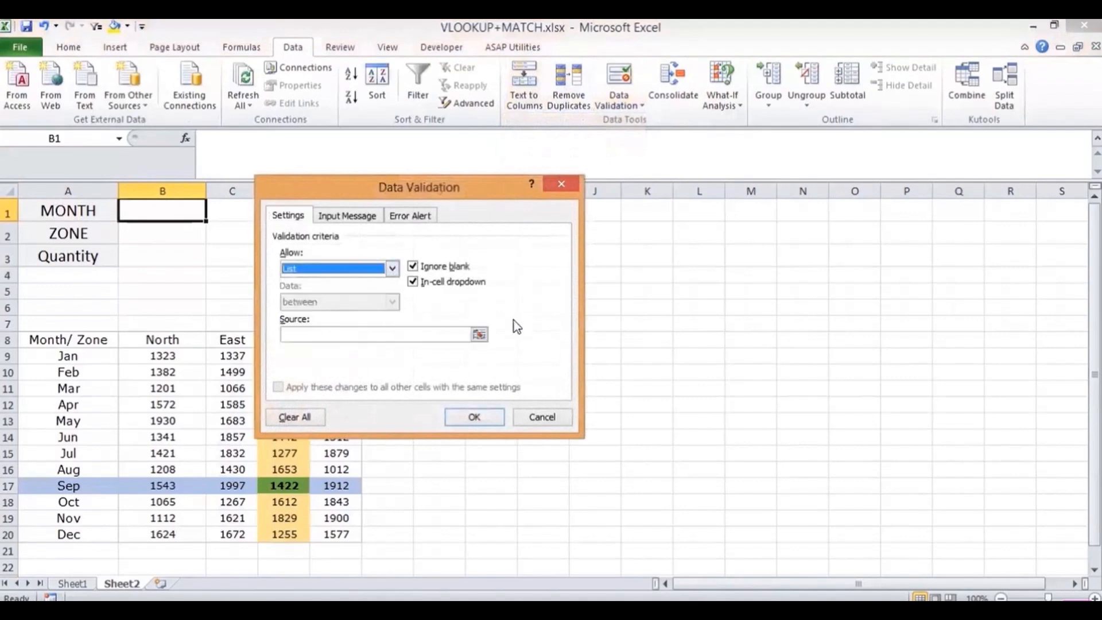
click(484, 339)
drag(148, 338, 336, 340)
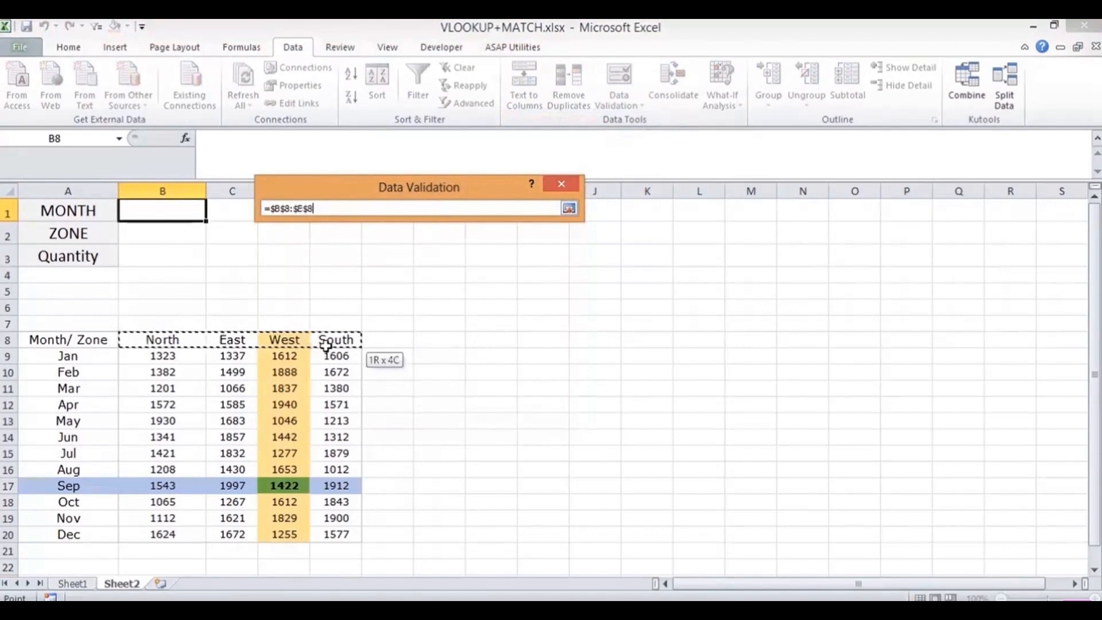
click(569, 209)
click(474, 418)
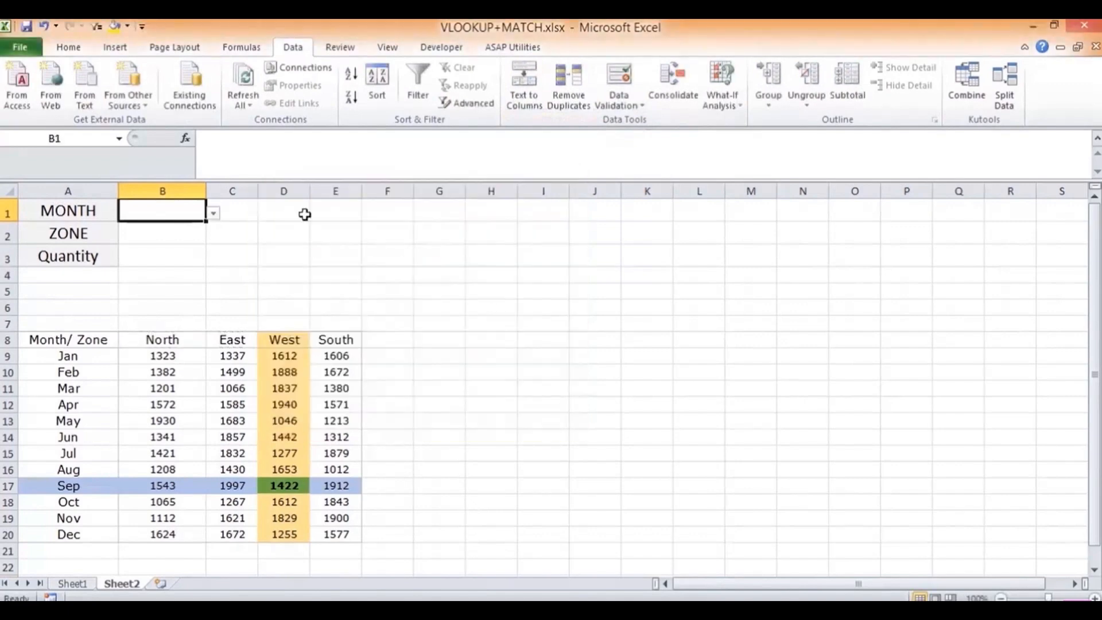
click(213, 213)
click(136, 223)
Step: Enter the formula =VLOOKUP(B1,A8:E20,2,FALSE) in the Quantity cell B3
double_click(177, 255)
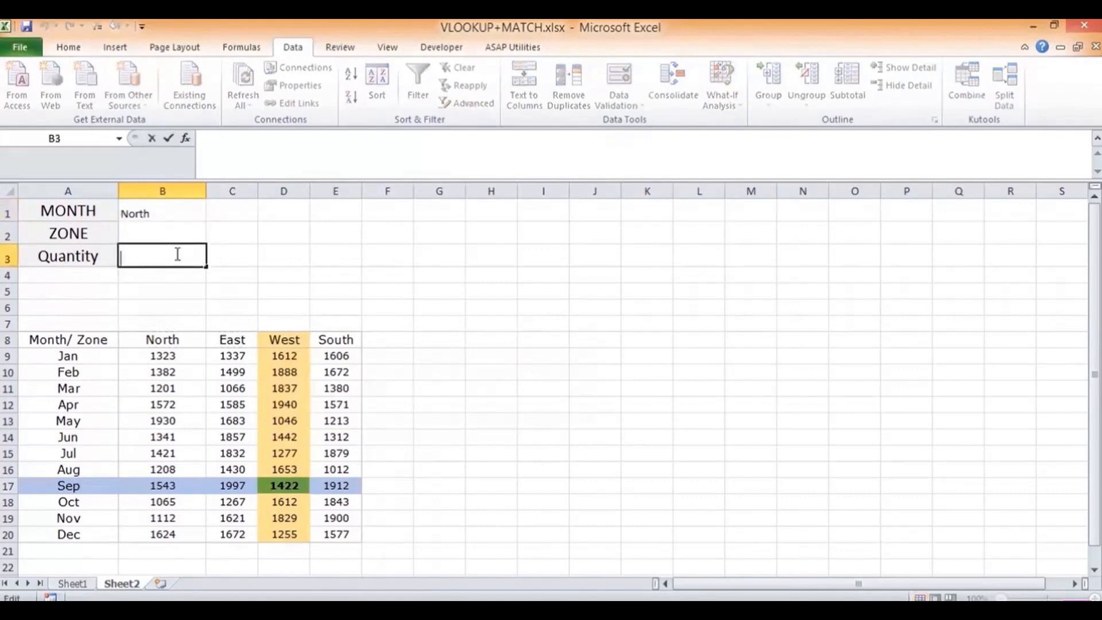
text(=V)
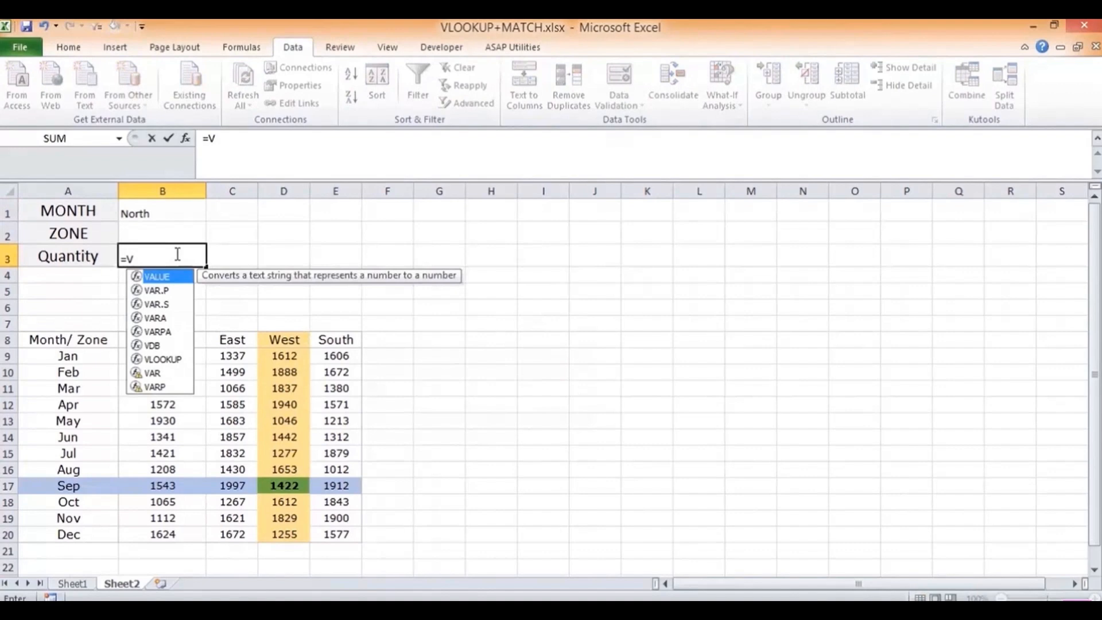
double_click(164, 358)
click(137, 211)
text(,)
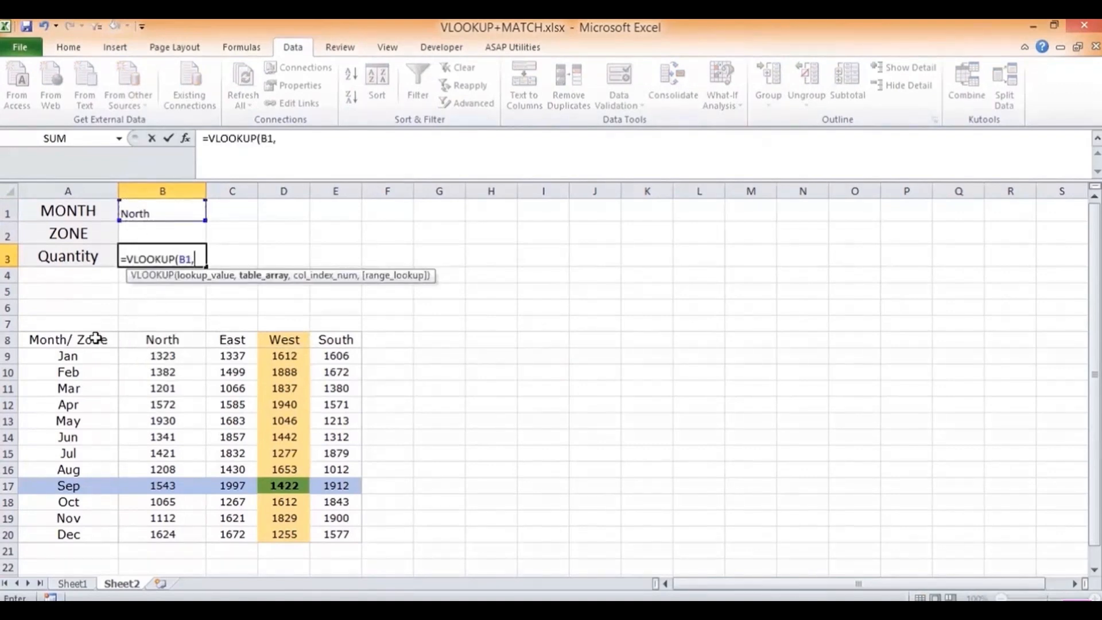
drag(95, 338, 320, 535)
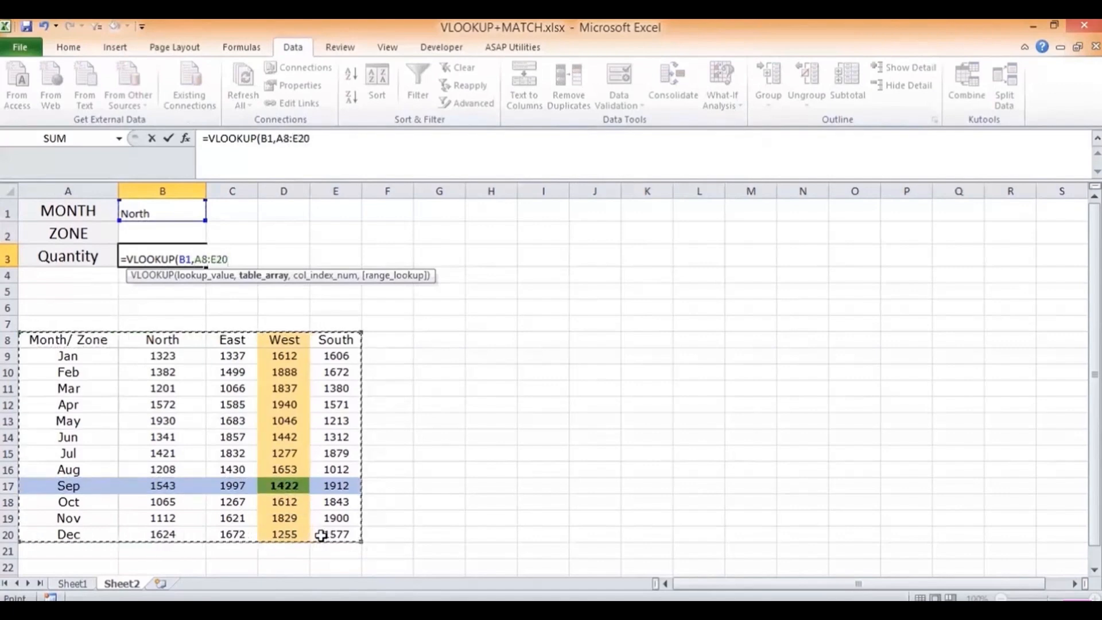
text(,)
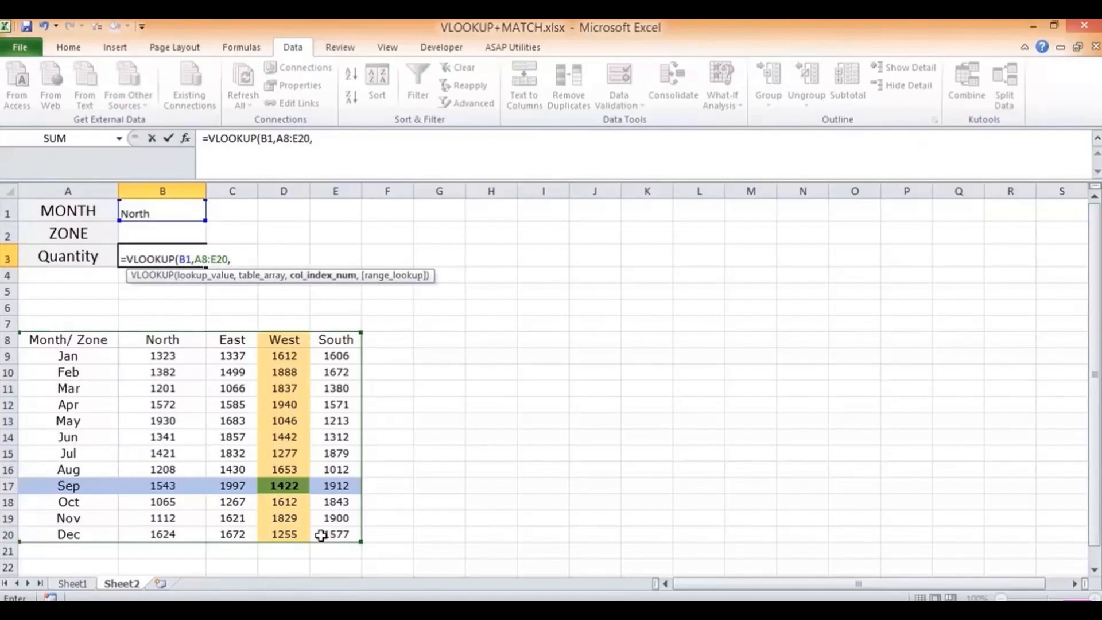
text(2,)
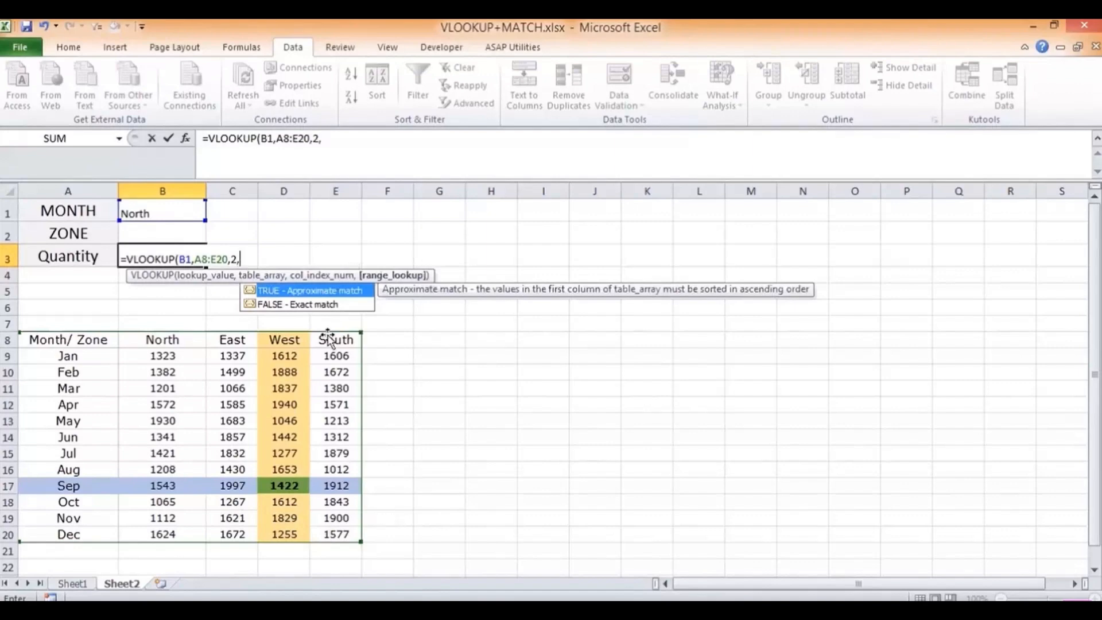
click(322, 305)
double_click(322, 304)
key(Return)
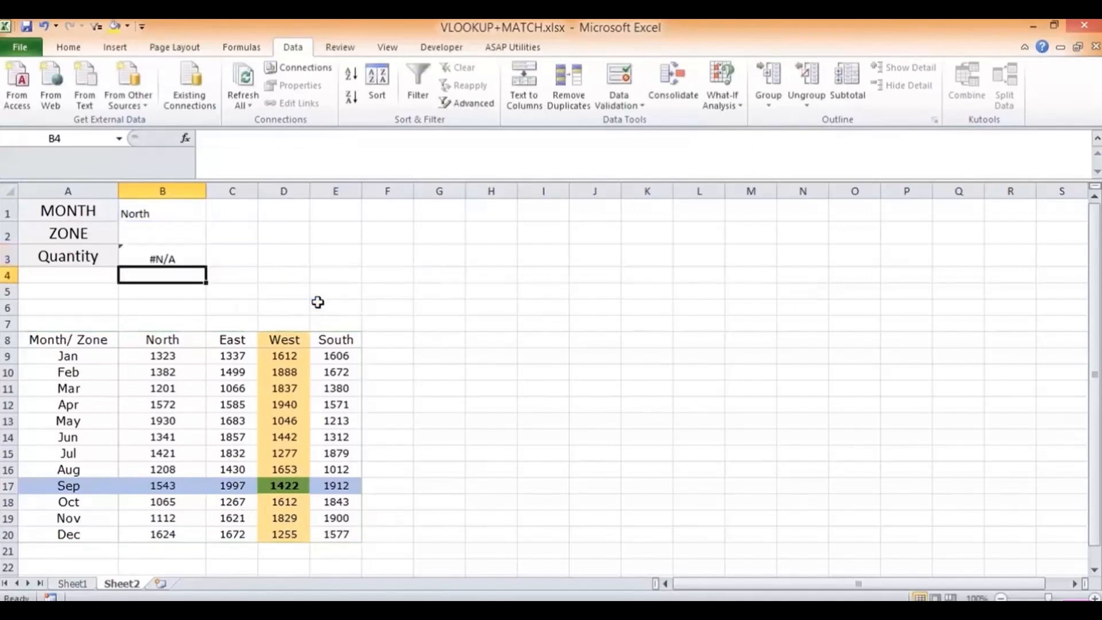
Step: Change the table array of the VLOOKUP formula in B3 to A9:E20
key(Up)
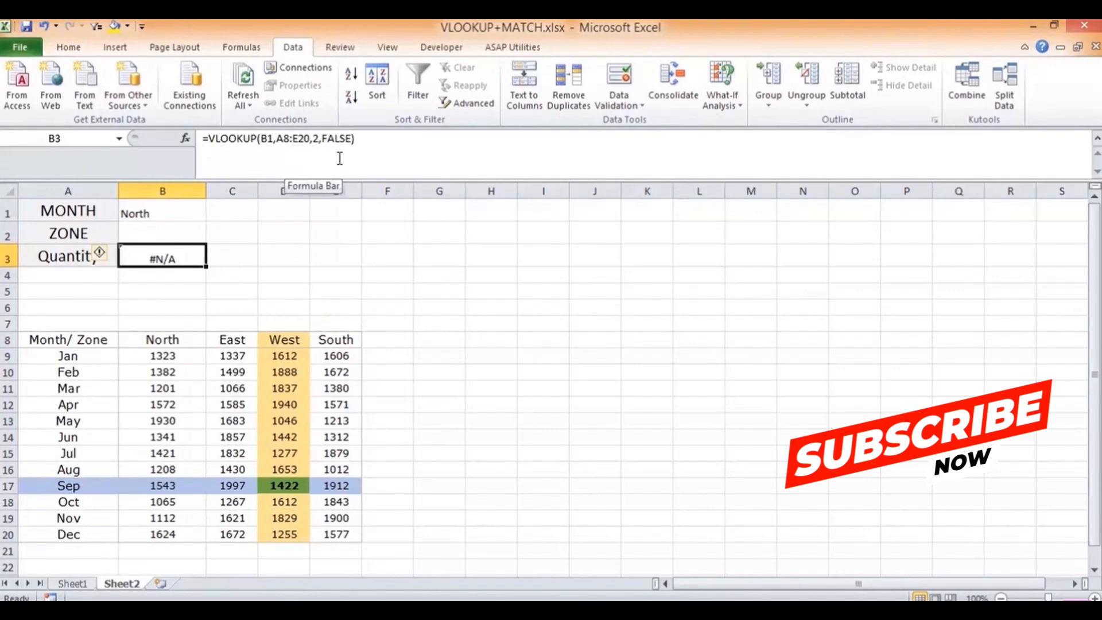
click(276, 140)
drag(276, 140, 312, 141)
key(BackSpace)
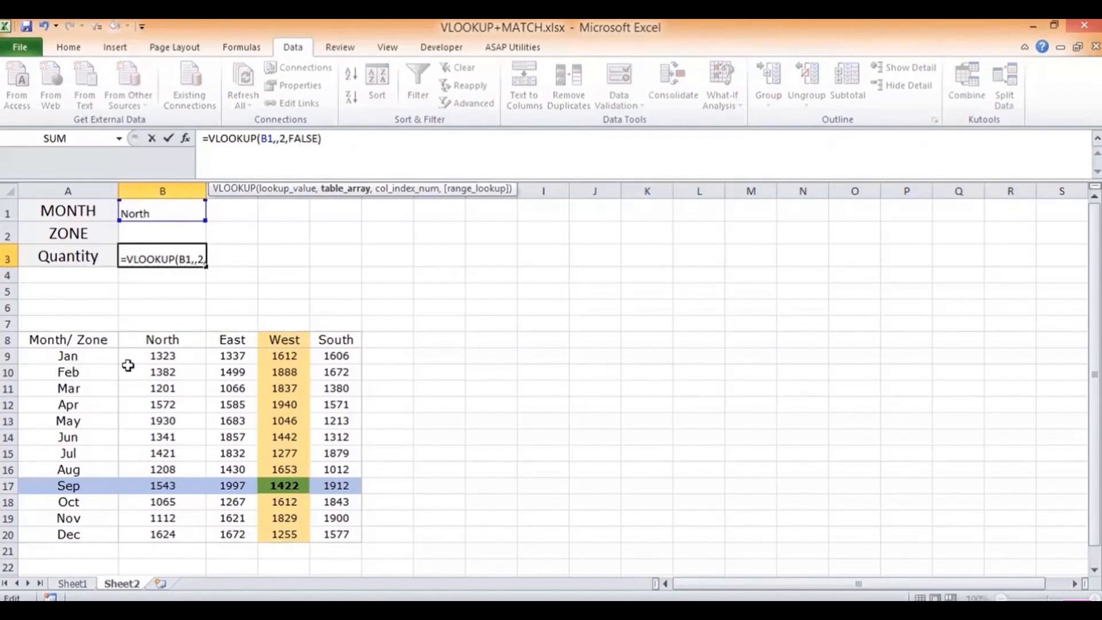
drag(83, 354, 325, 533)
key(Return)
key(Up)
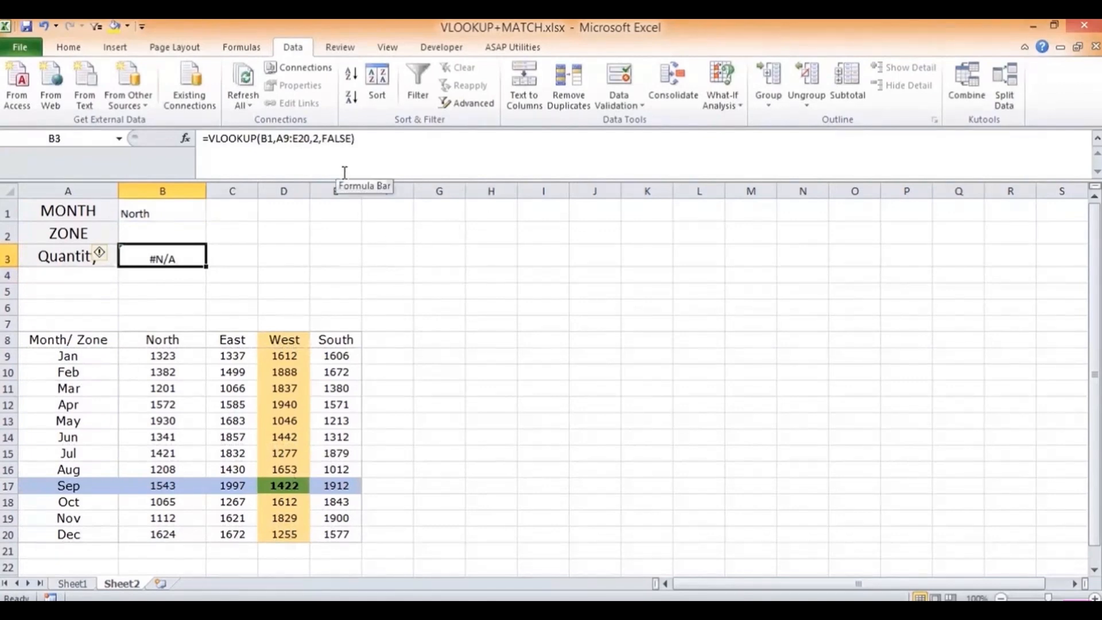
Step: Check the references of the VLOOKUP formula in B3 and clear the cell
key(F2)
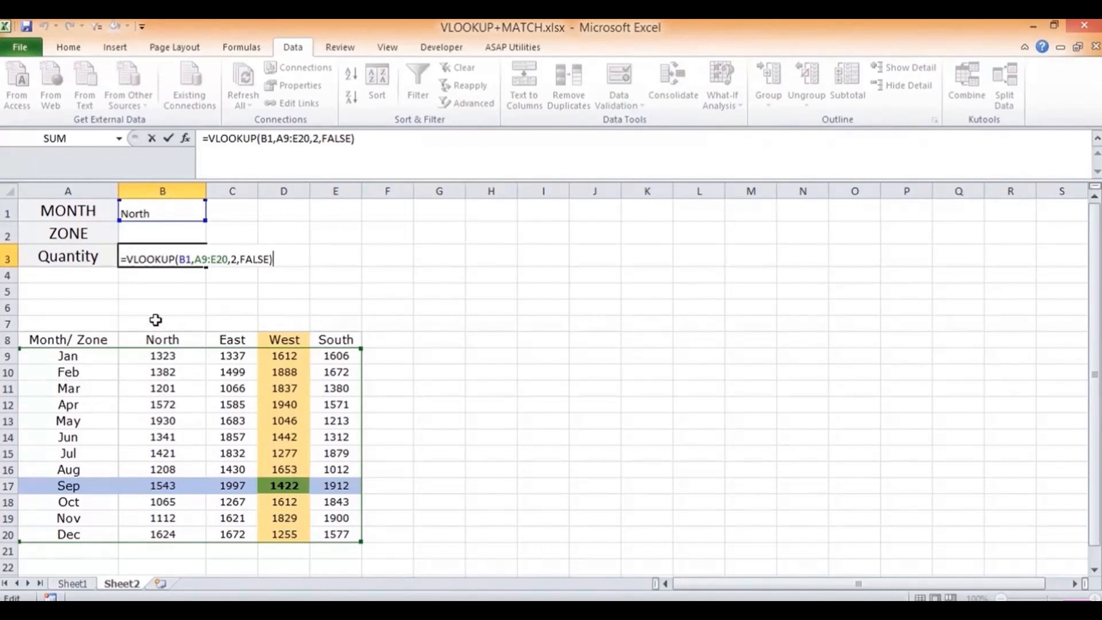
key(ctrl+Return)
key(Delete)
Step: Reset the data validation of B1 to allow any value and clear the cell's content
key(Up)
key(Up)
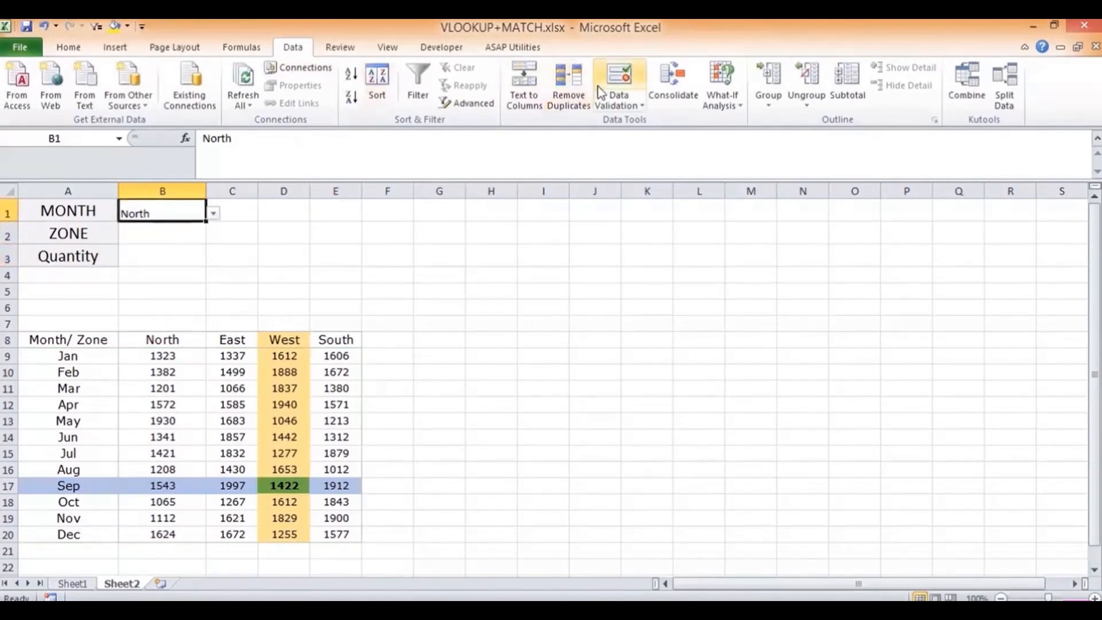
click(613, 103)
click(553, 122)
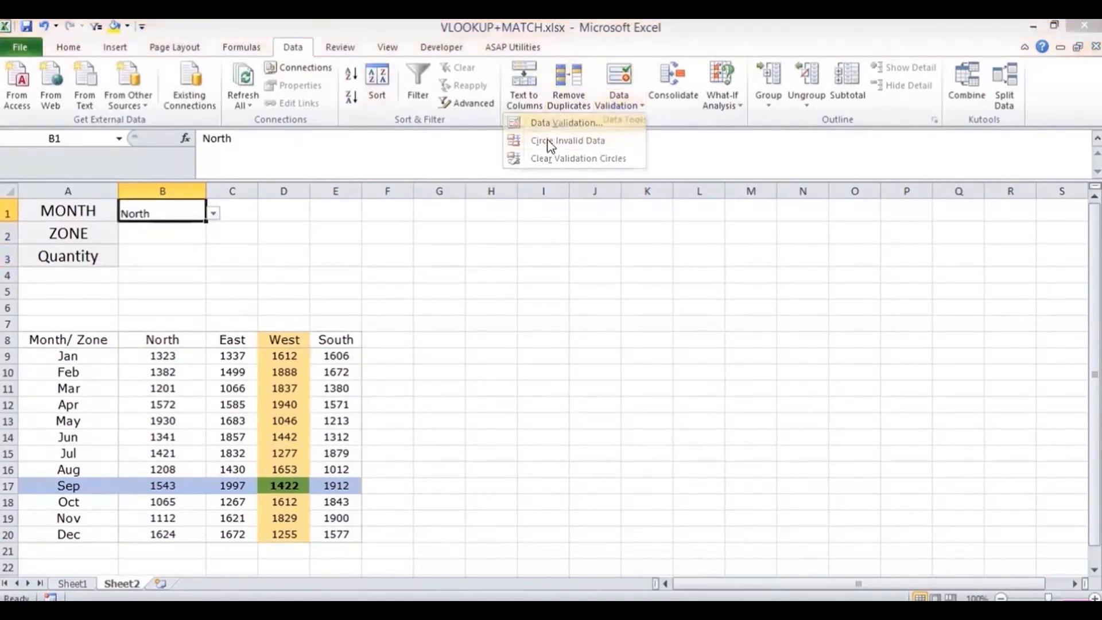
click(355, 268)
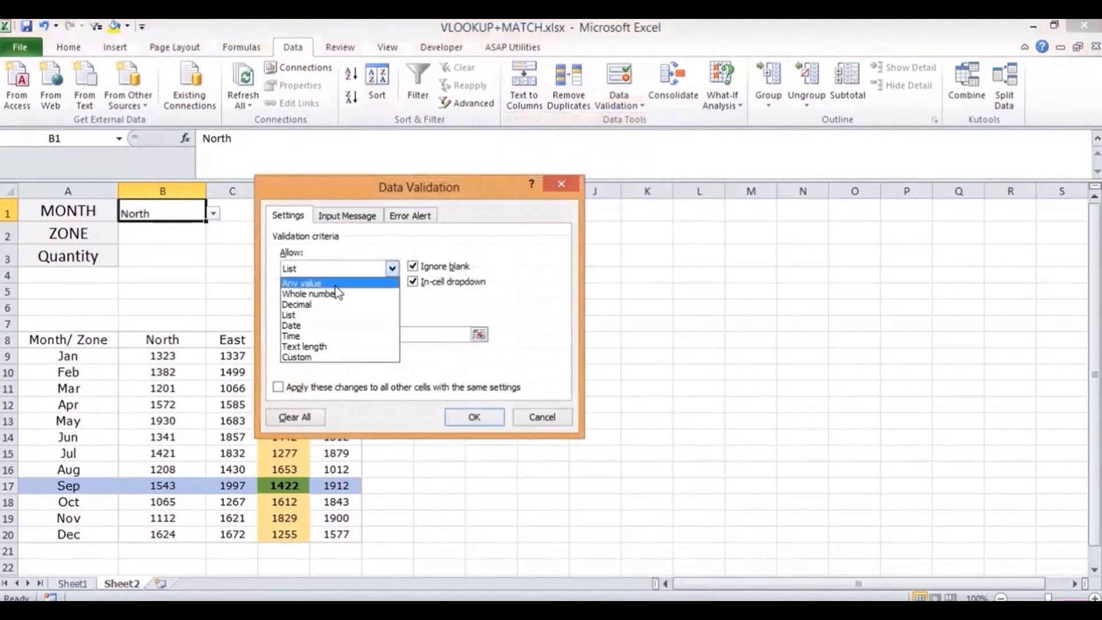
click(338, 285)
click(474, 417)
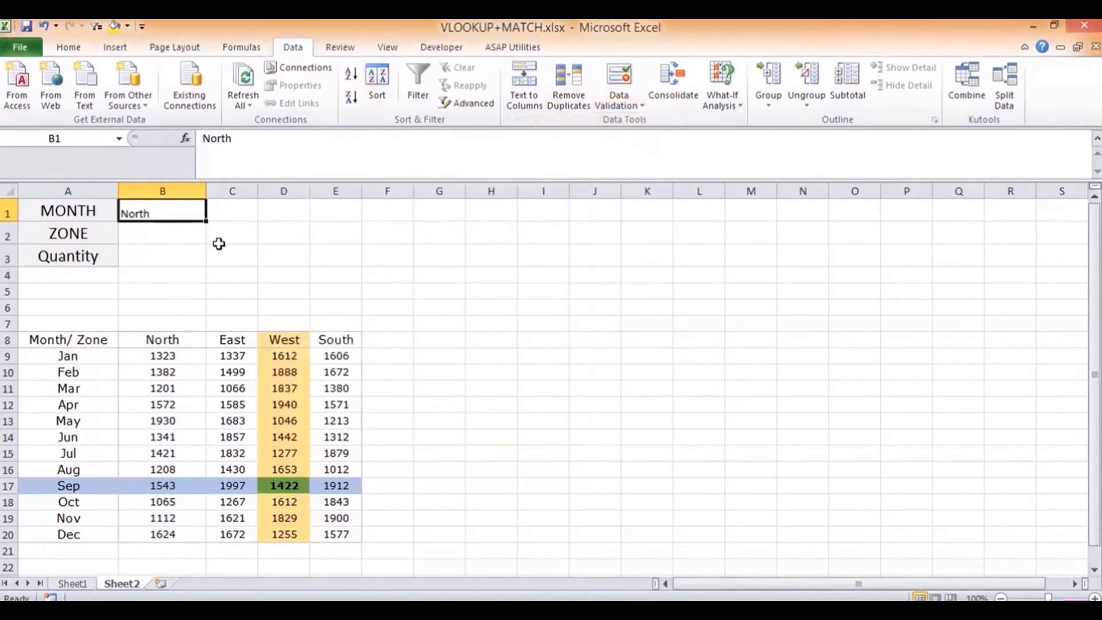
key(Delete)
Step: Add a list data validation to B2 with source =$A$9:$A$20 and choose Apr from its dropdown
key(Down)
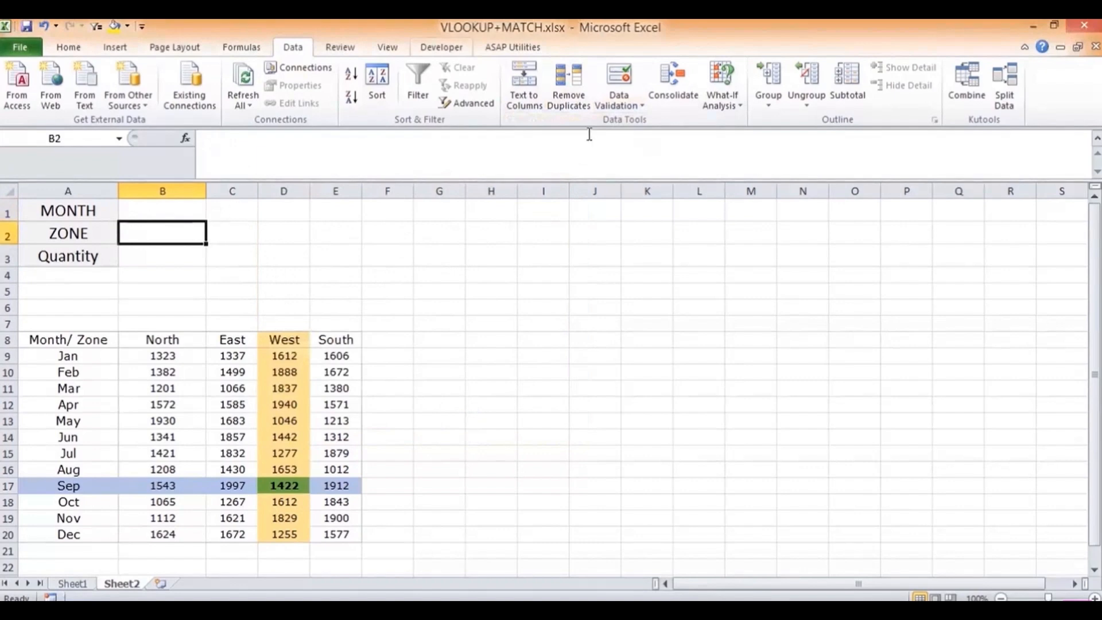
click(618, 103)
click(574, 119)
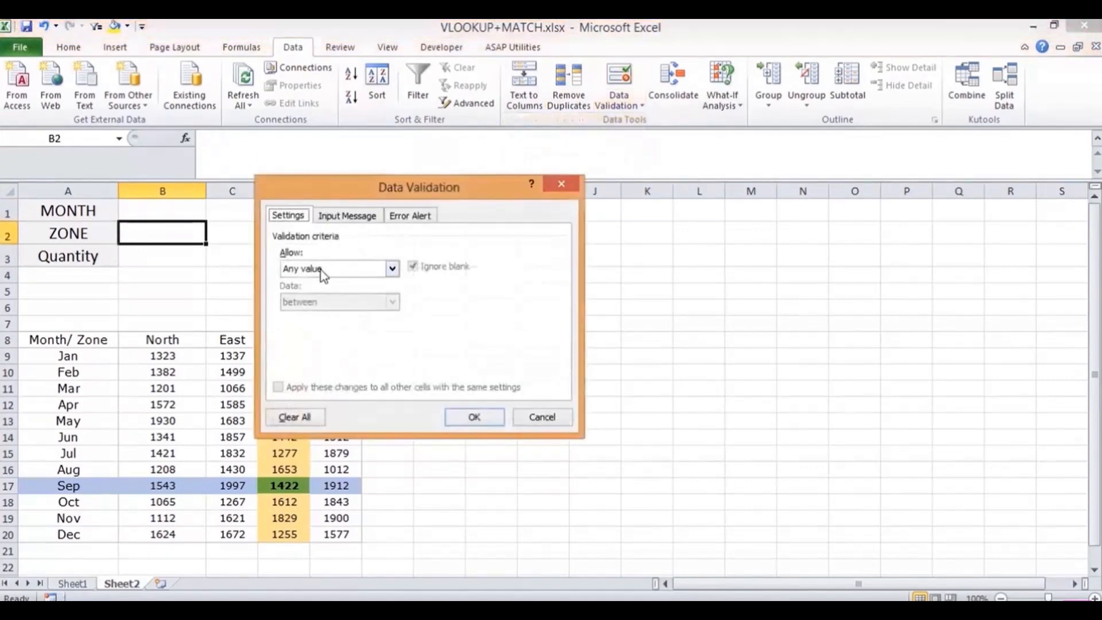
click(392, 268)
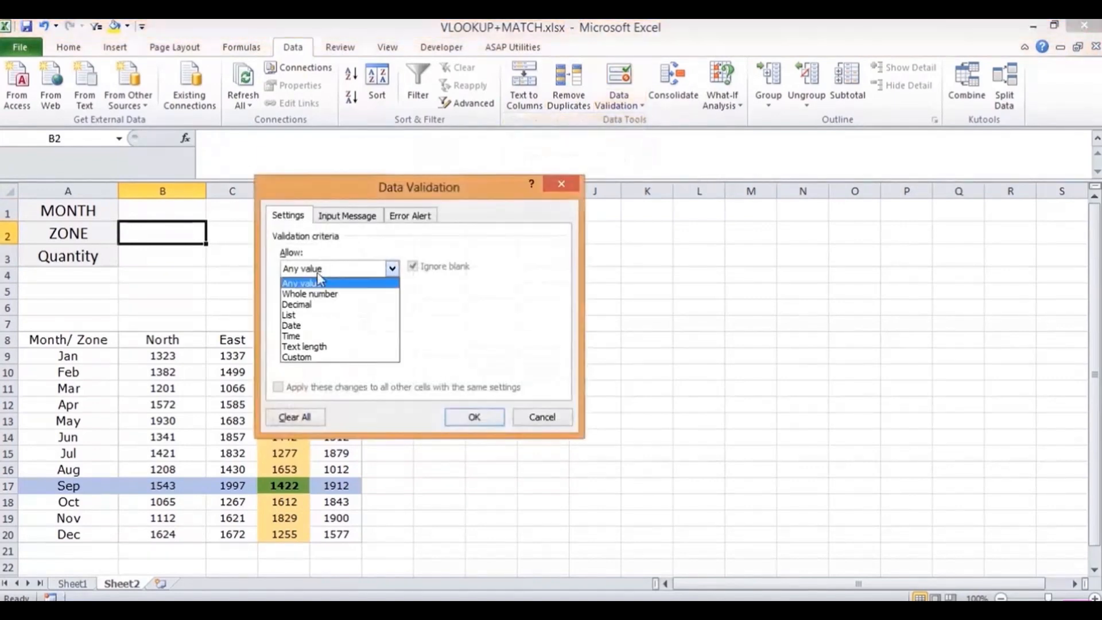
click(289, 315)
click(479, 337)
drag(93, 357, 69, 536)
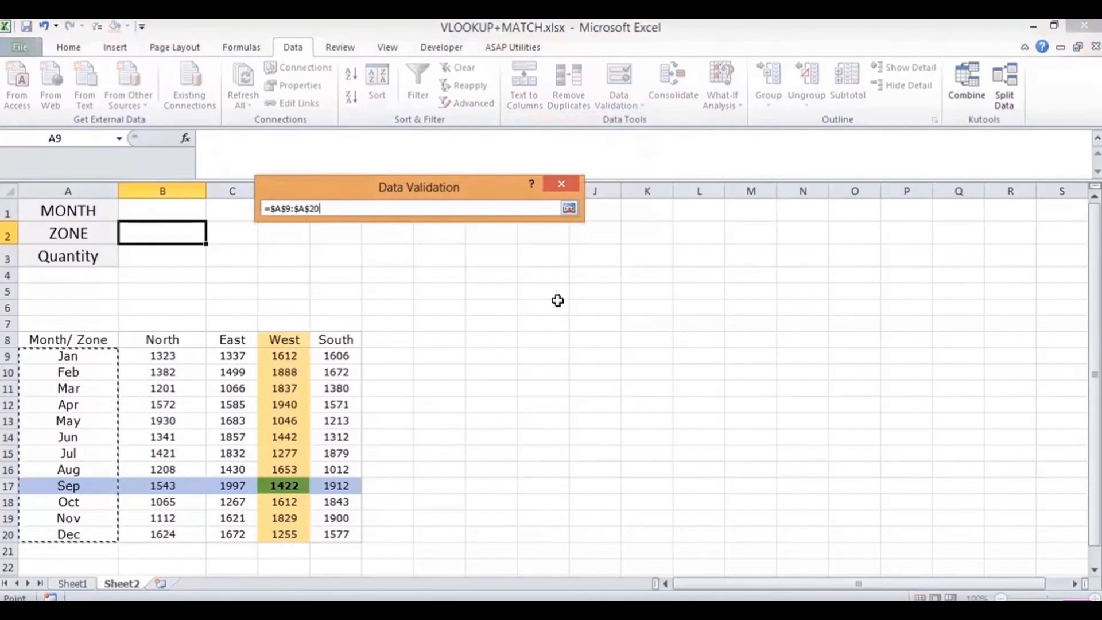
click(569, 209)
click(477, 418)
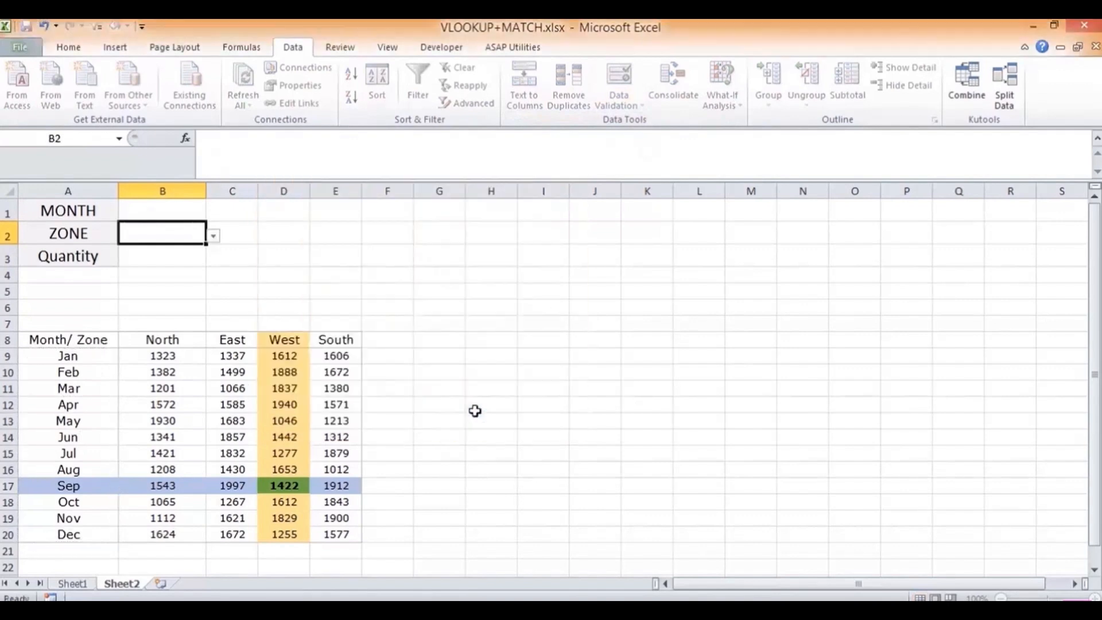
click(213, 236)
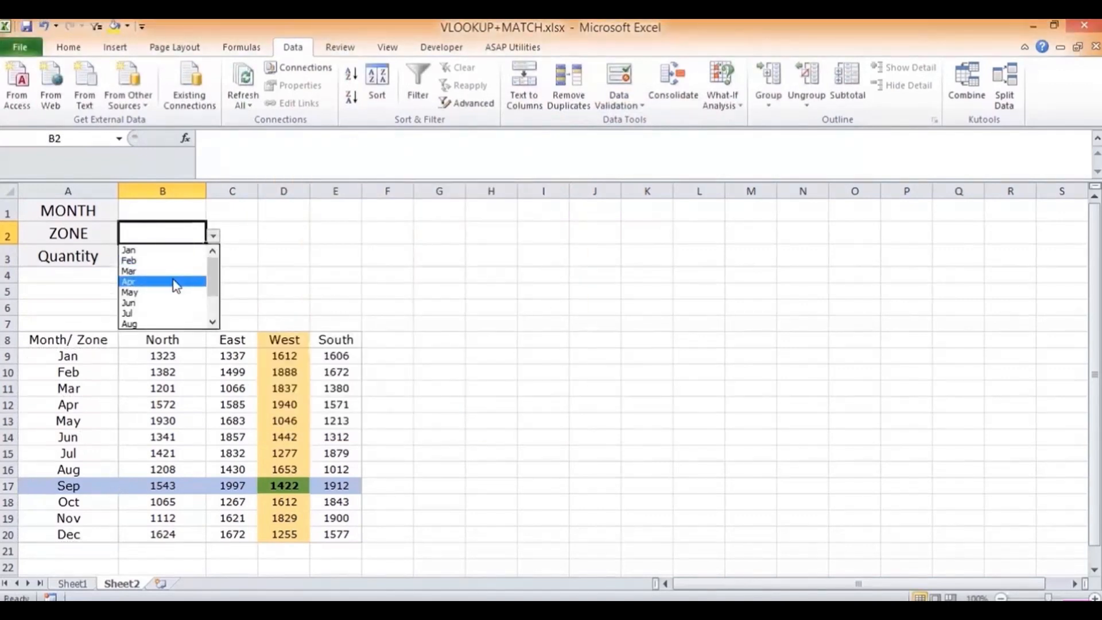
click(172, 282)
Step: Enter the formula =VLOOKUP(B2,A8:E20,2,FALSE) in the Quantity cell B3
click(180, 258)
text(=VL)
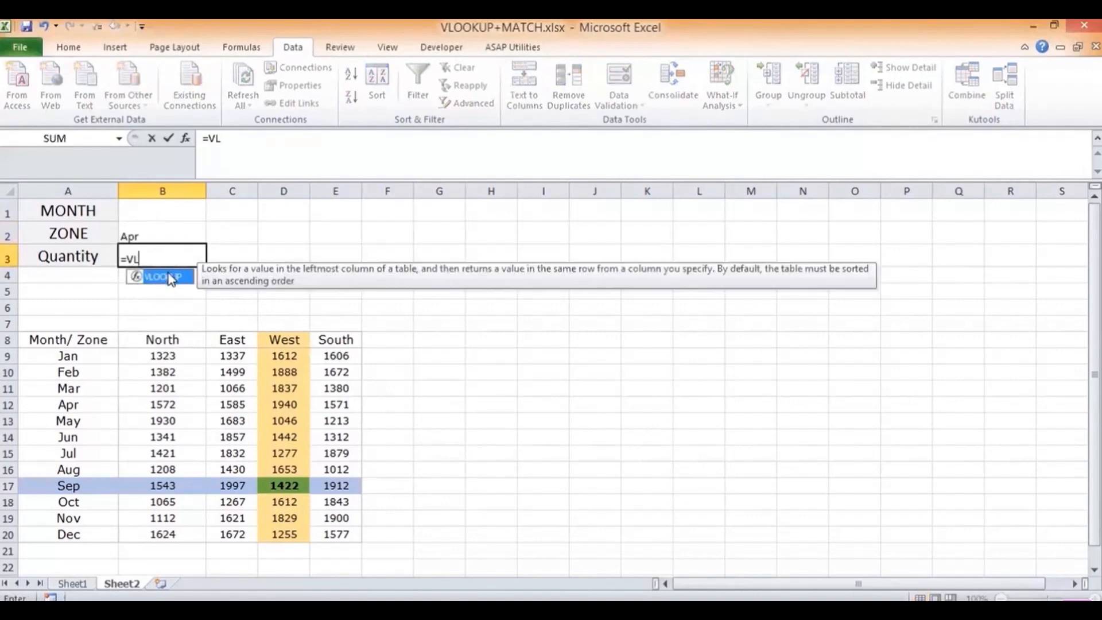
double_click(171, 279)
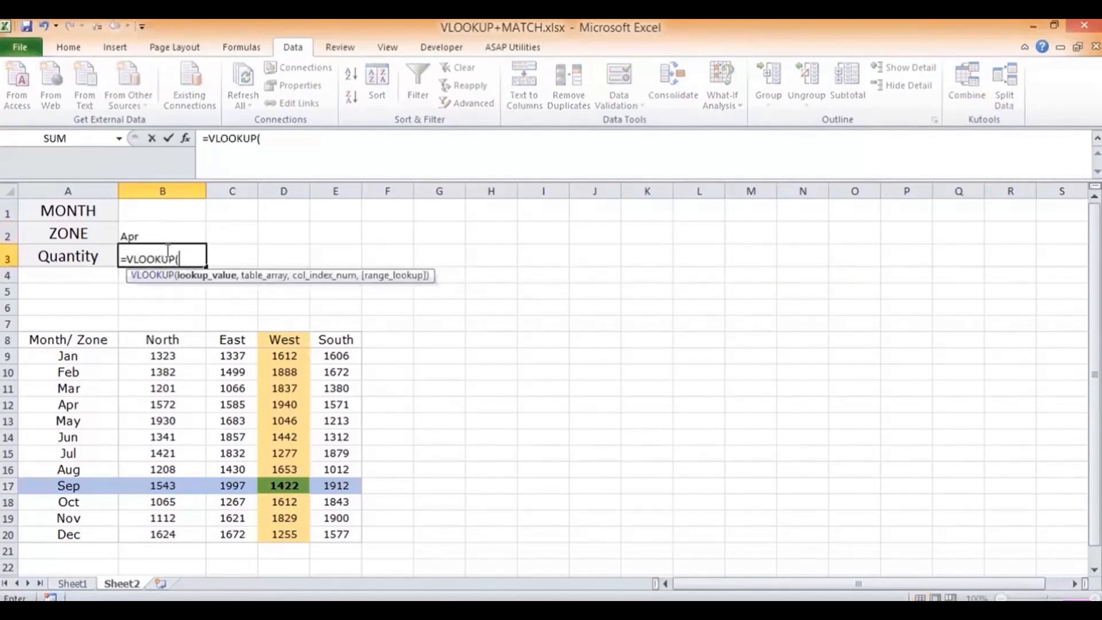
click(169, 237)
text(,)
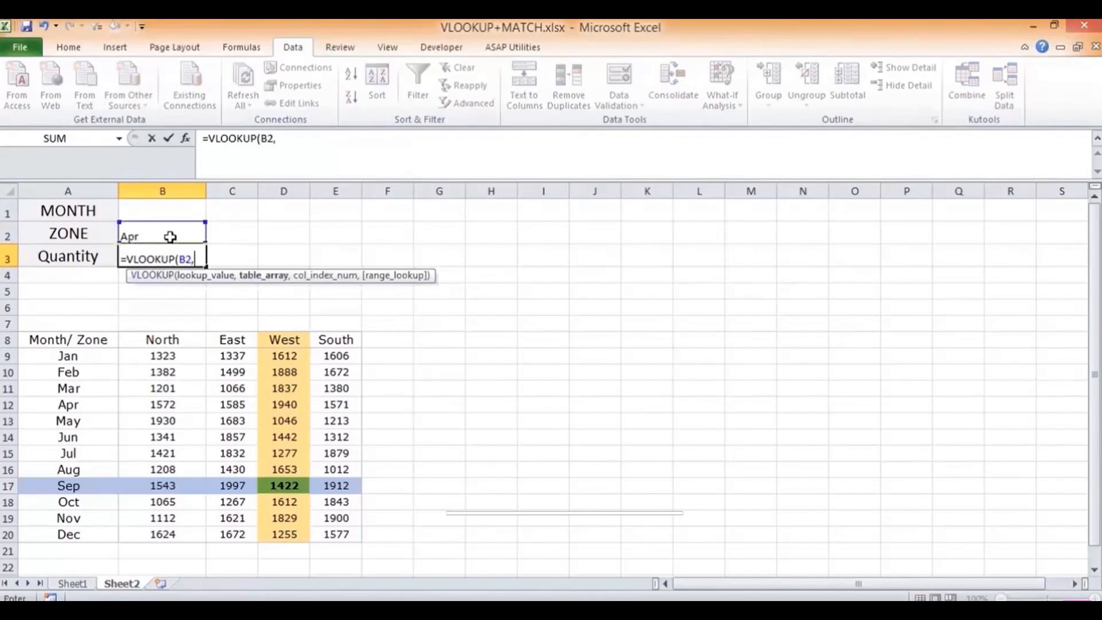
click(81, 340)
drag(152, 396, 328, 530)
text(,2,)
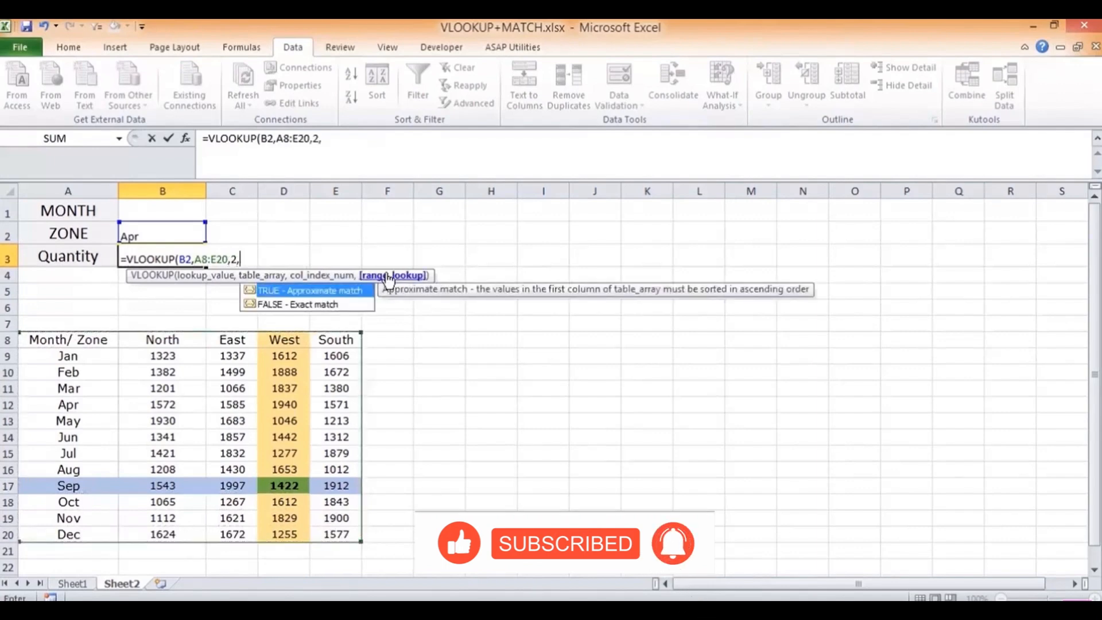
double_click(296, 304)
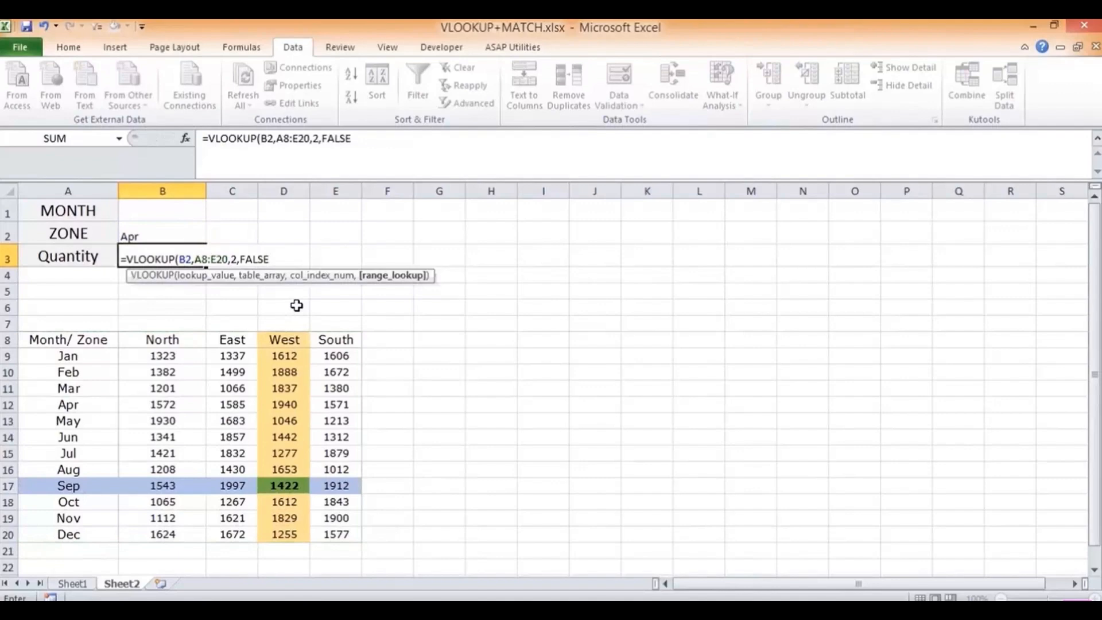
key(Return)
key(Up)
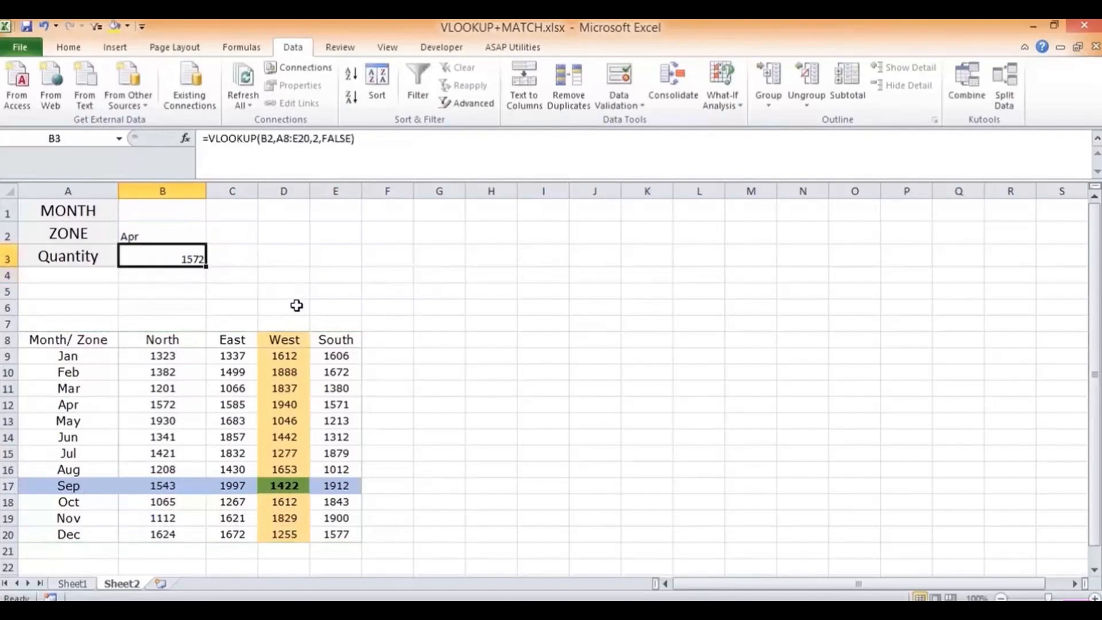
Step: Examine the North column of the table and compare it with the lookup result in B3
key(Down)
key(Down)
key(Down)
key(Down)
key(Down)
key(Down)
key(Down)
key(Down)
key(Down)
key(Down)
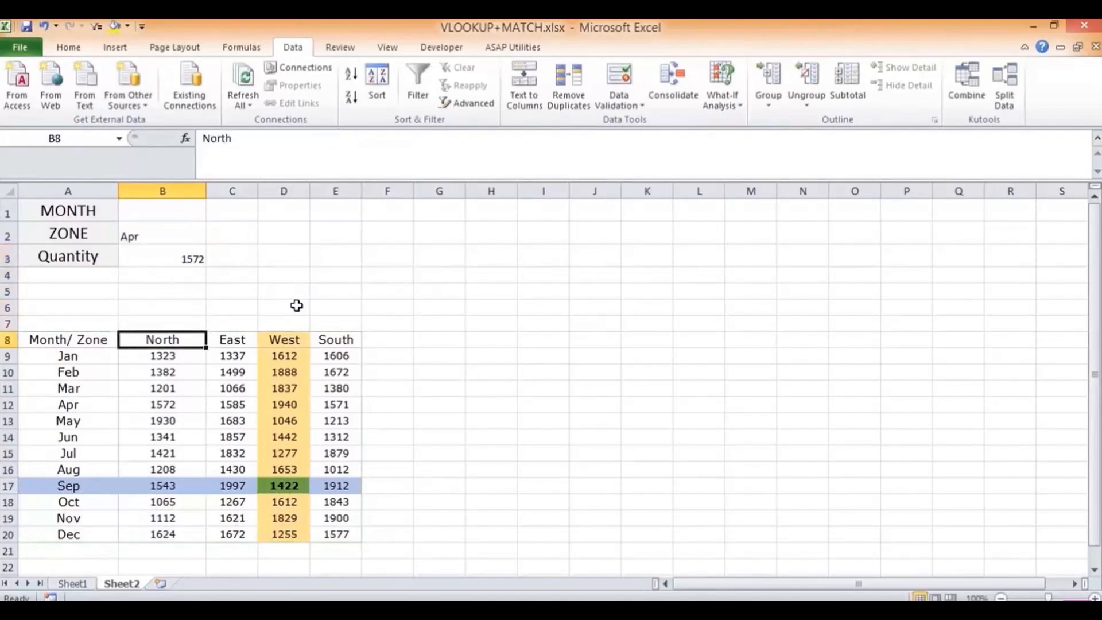
key(Up)
key(Up)
key(Up)
key(Up)
key(Up)
key(Up)
key(Up)
key(Up)
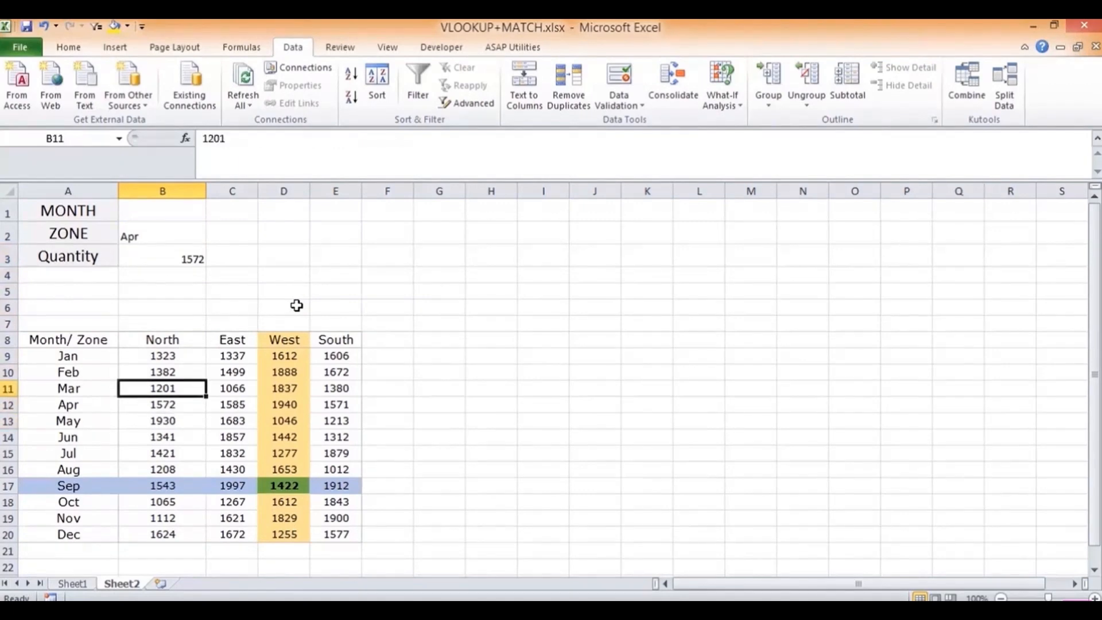
key(Up)
key(Up)
key(Up)
key(Down)
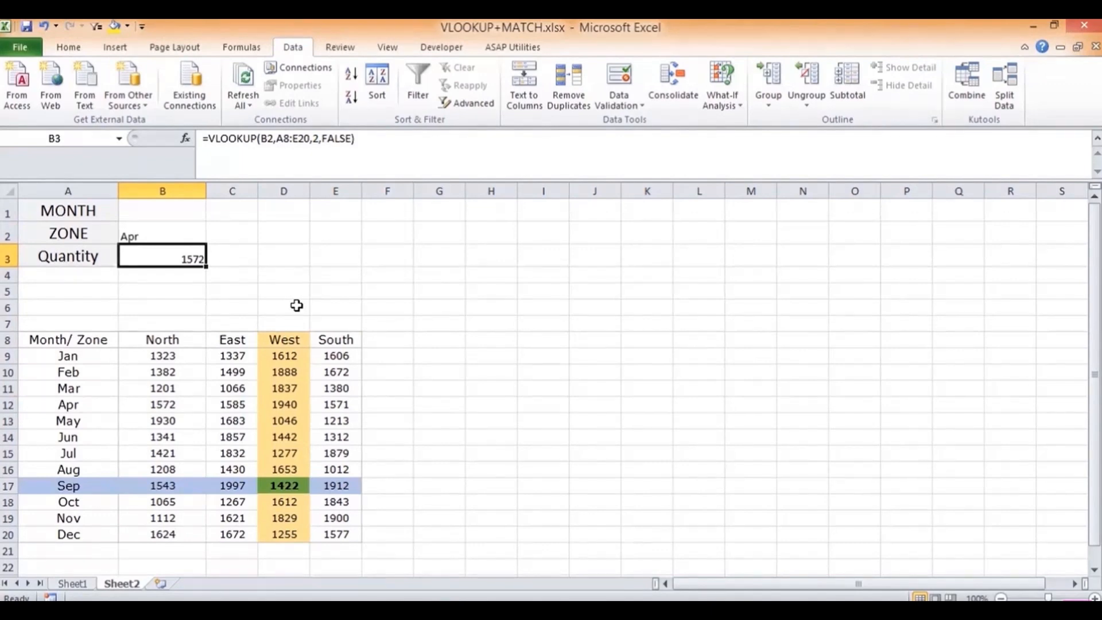
Step: Choose Oct from the dropdown list in B2
click(180, 232)
click(212, 235)
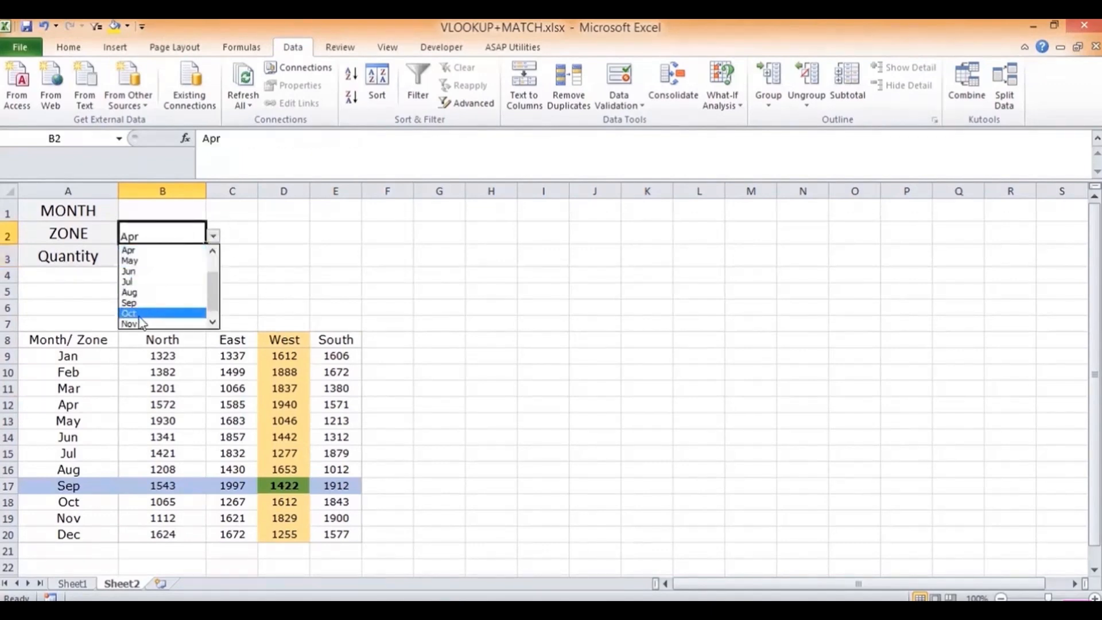
click(139, 314)
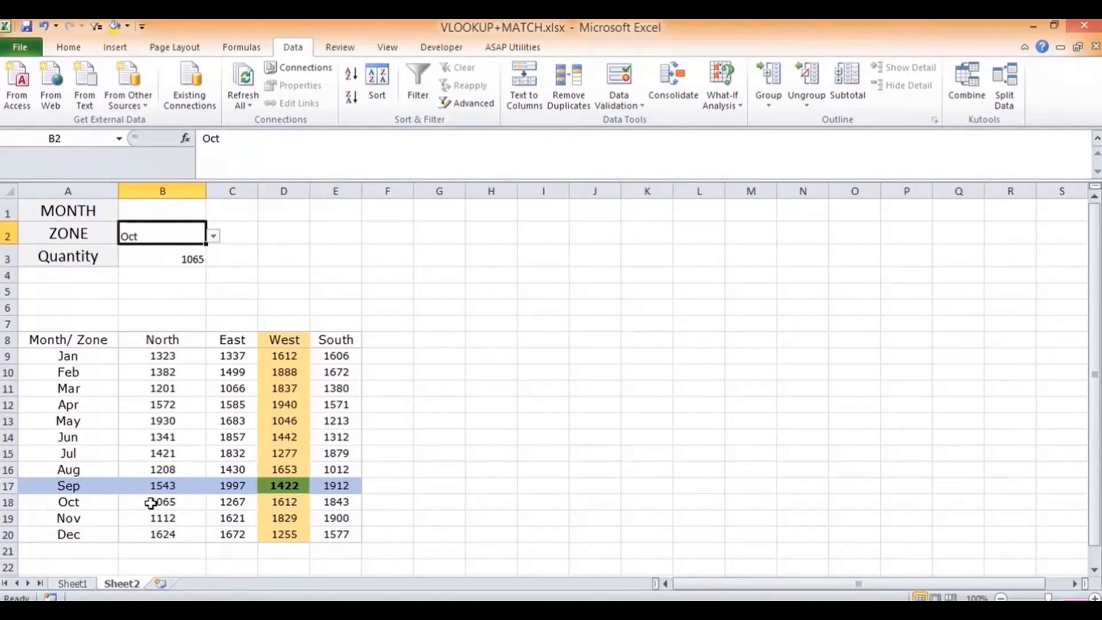
Step: Change the column index of the VLOOKUP formula in B3 to 3
click(176, 260)
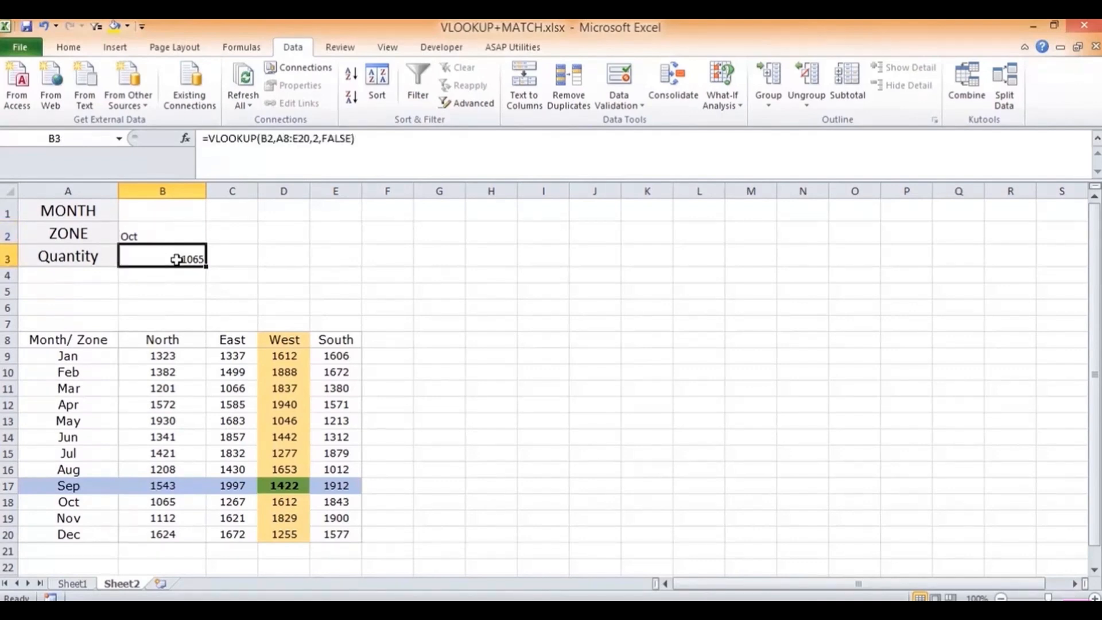
click(317, 139)
key(BackSpace)
text(3)
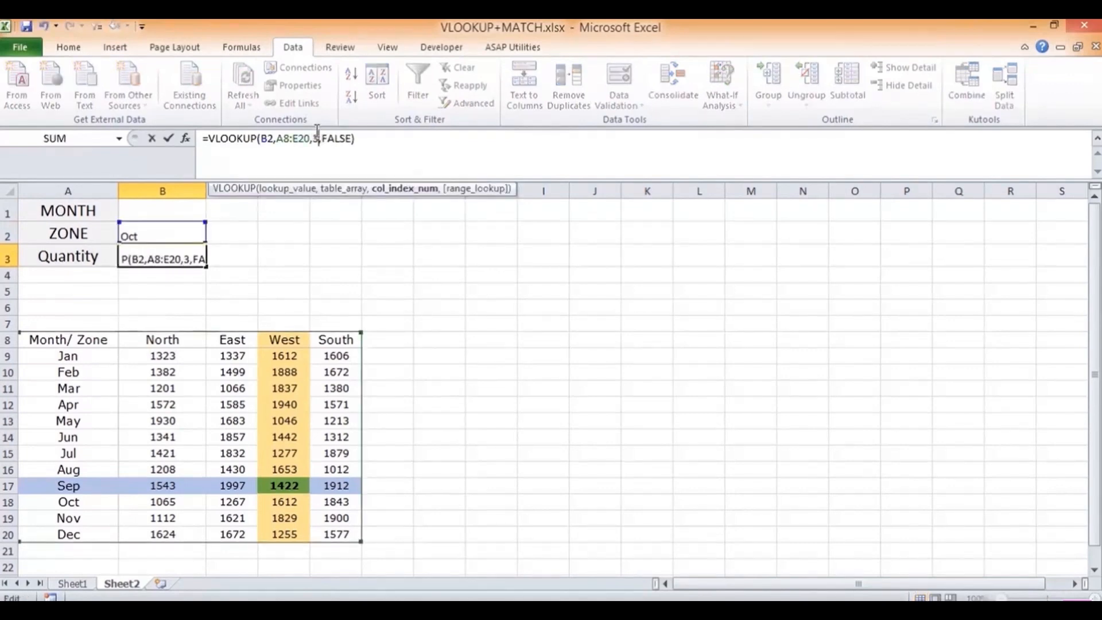
key(Return)
key(Up)
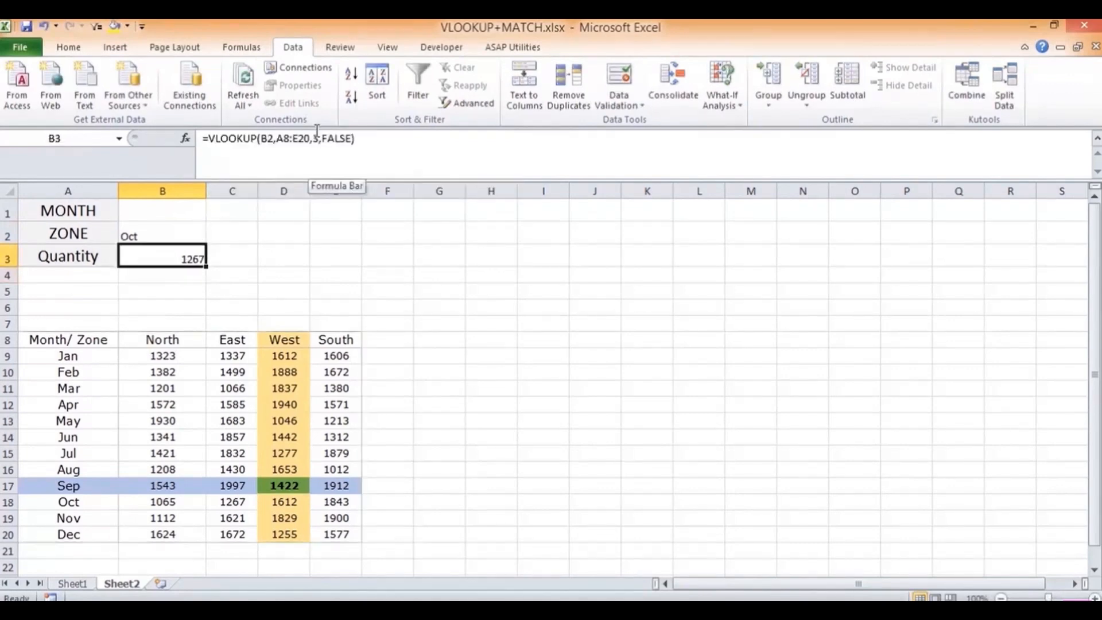
Step: Change the column index of the VLOOKUP formula in B3 to 4
click(317, 139)
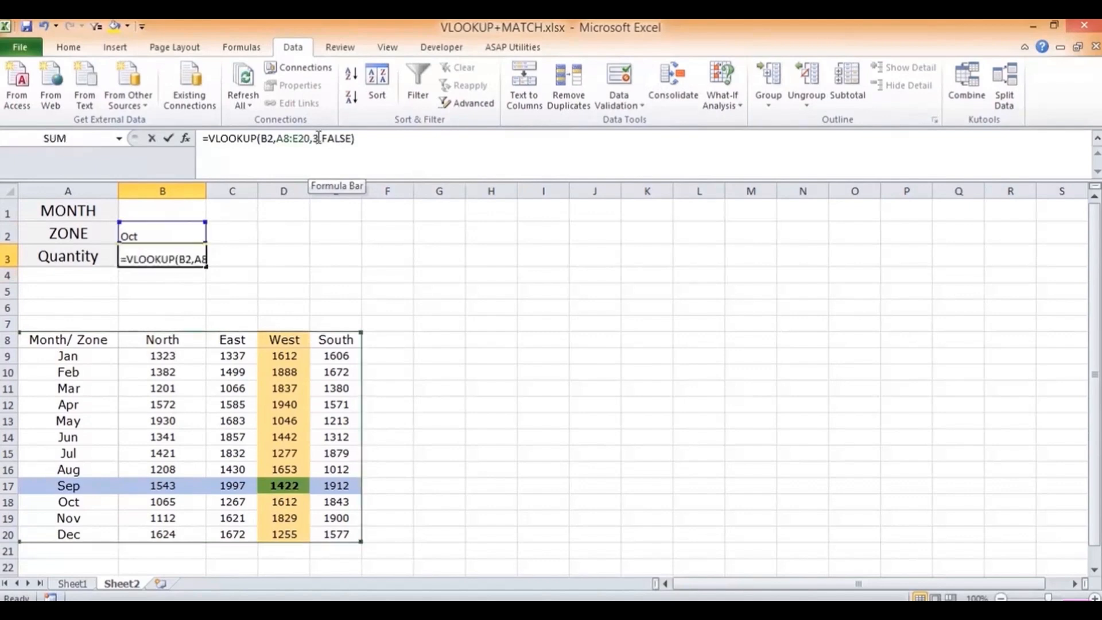
key(BackSpace)
text(4)
key(Return)
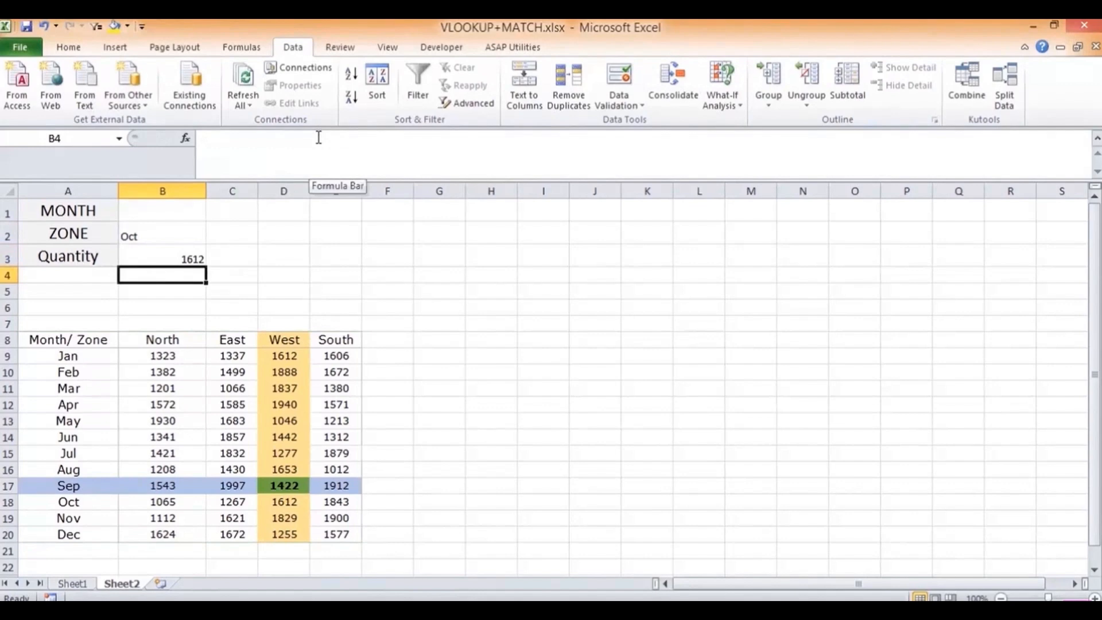
key(Up)
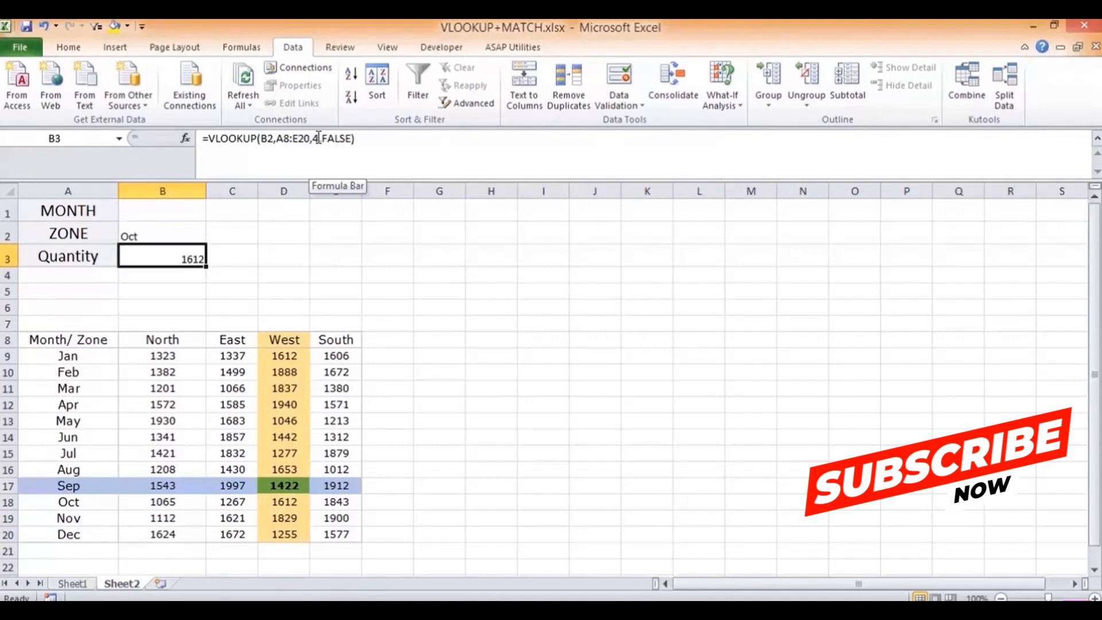
Step: Add a list data validation to B1 with the zone headers =$B$8:$E$8 as source and choose East from its dropdown
key(Up)
key(Up)
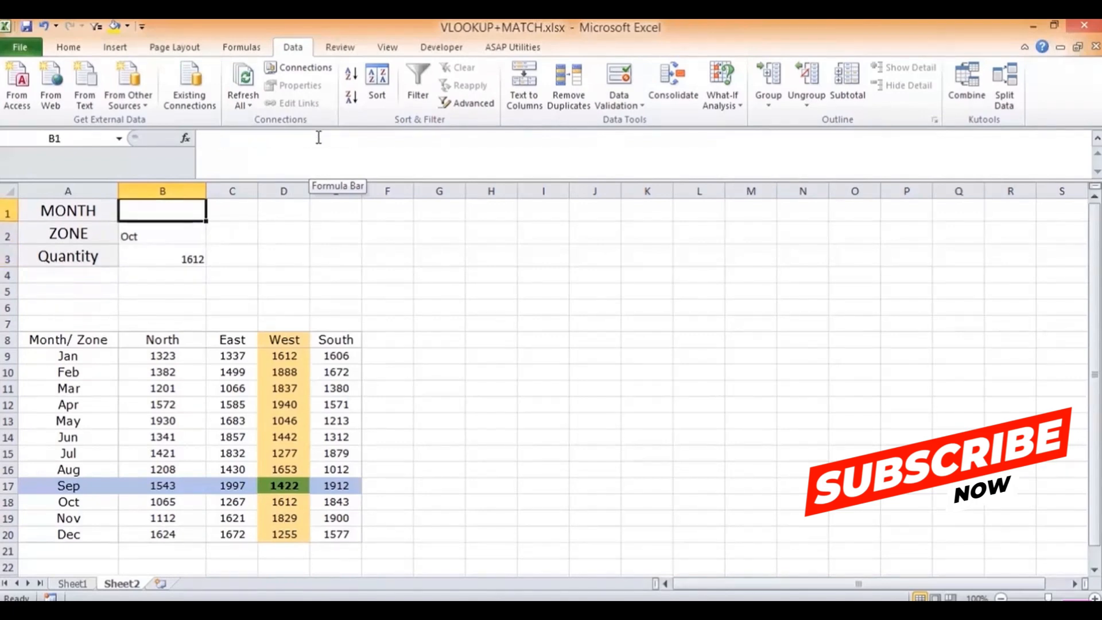
click(618, 103)
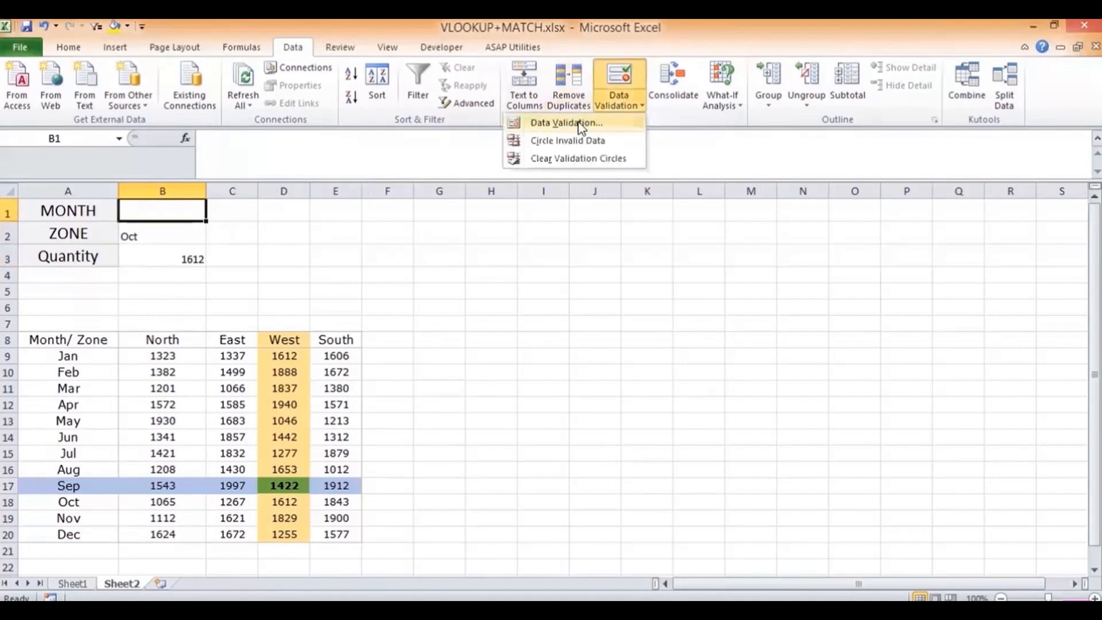
click(566, 123)
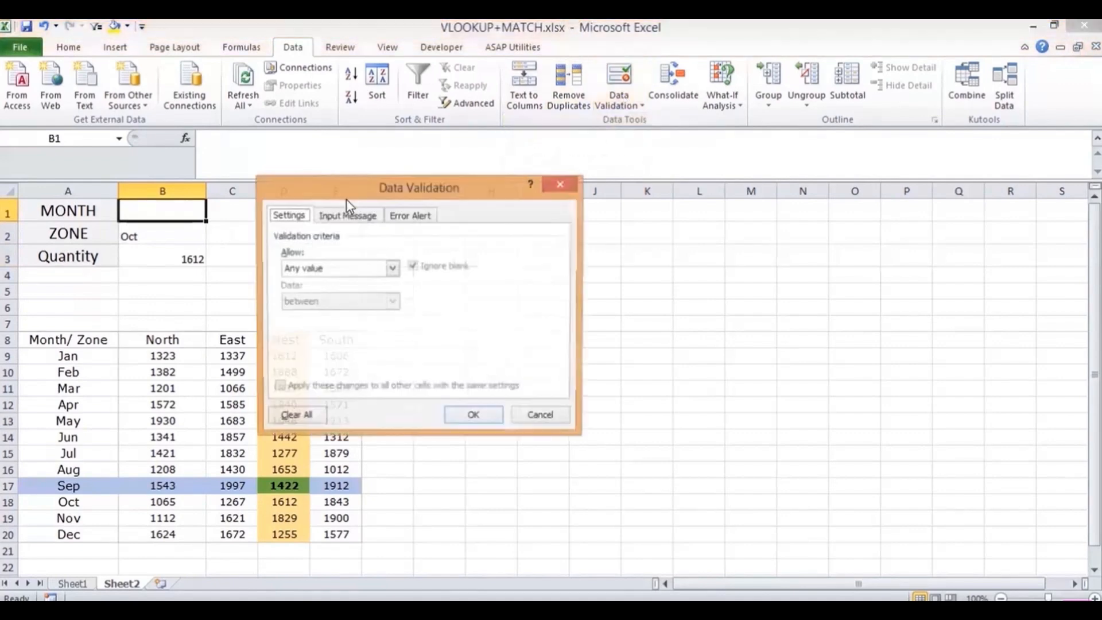
click(319, 270)
click(310, 315)
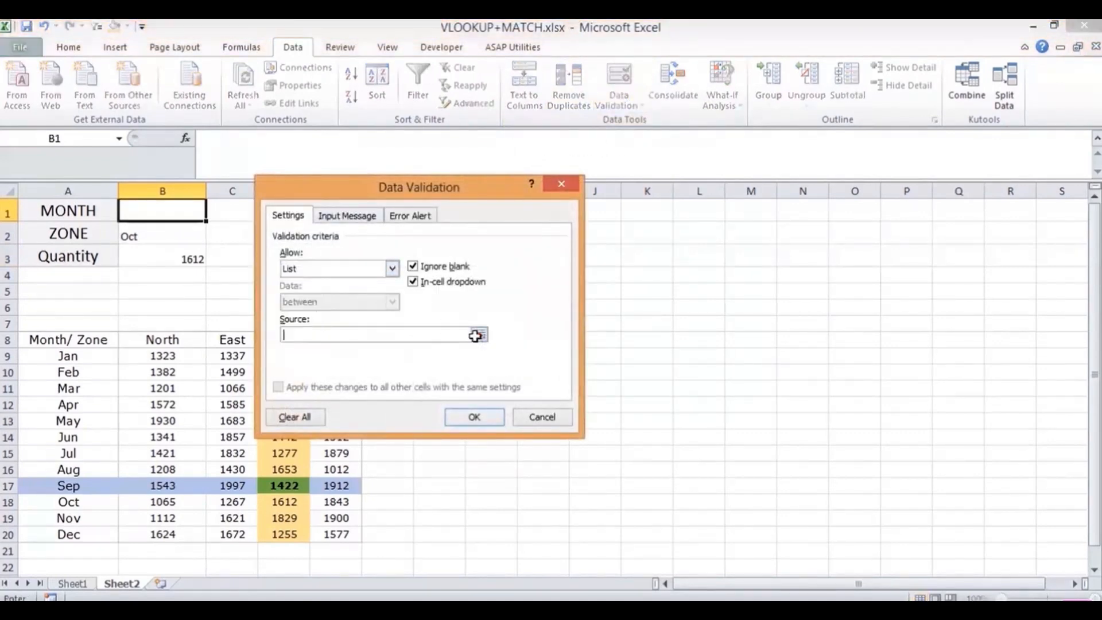
click(476, 335)
drag(153, 339, 322, 341)
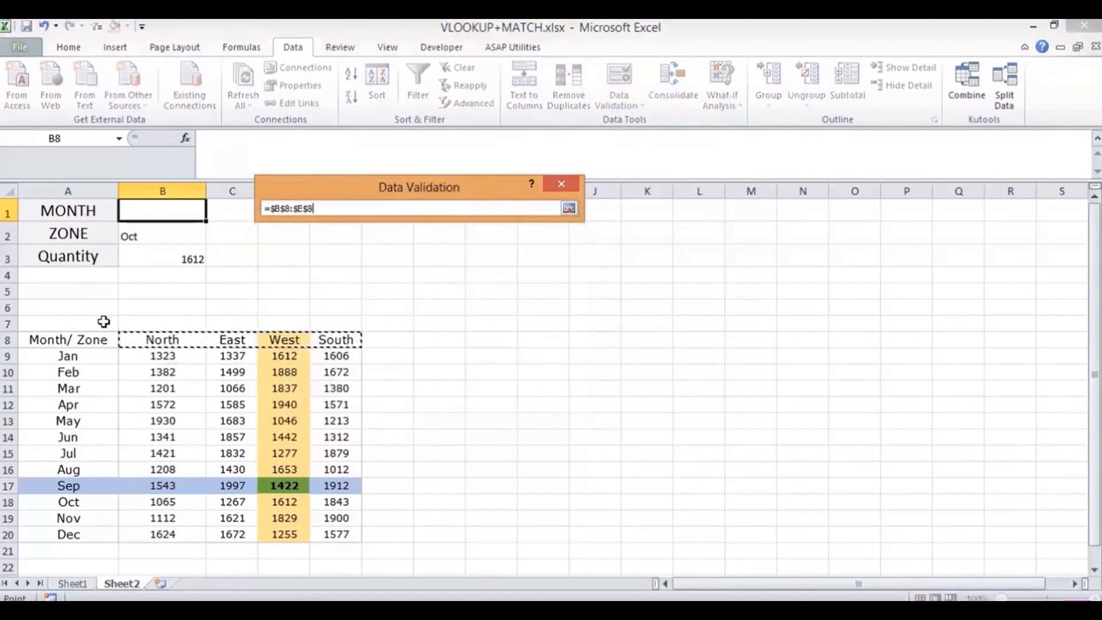
drag(77, 341, 319, 341)
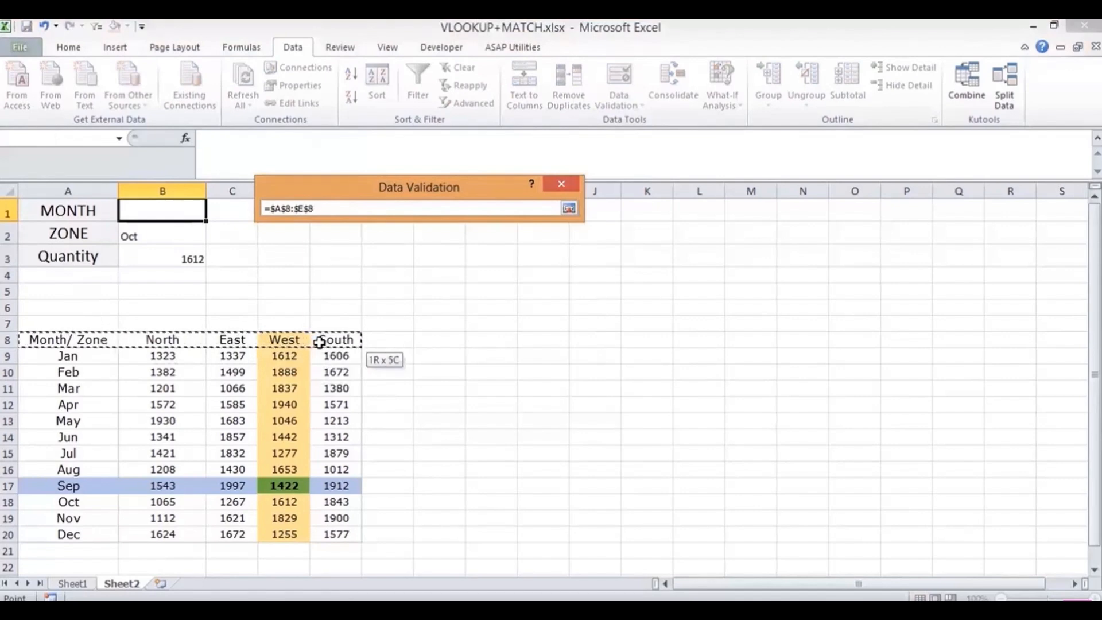
drag(152, 342, 329, 340)
click(568, 208)
click(475, 417)
click(214, 213)
click(160, 240)
Step: Clear the VLOOKUP formula from the Quantity cell B3 and select B1
click(173, 264)
key(Delete)
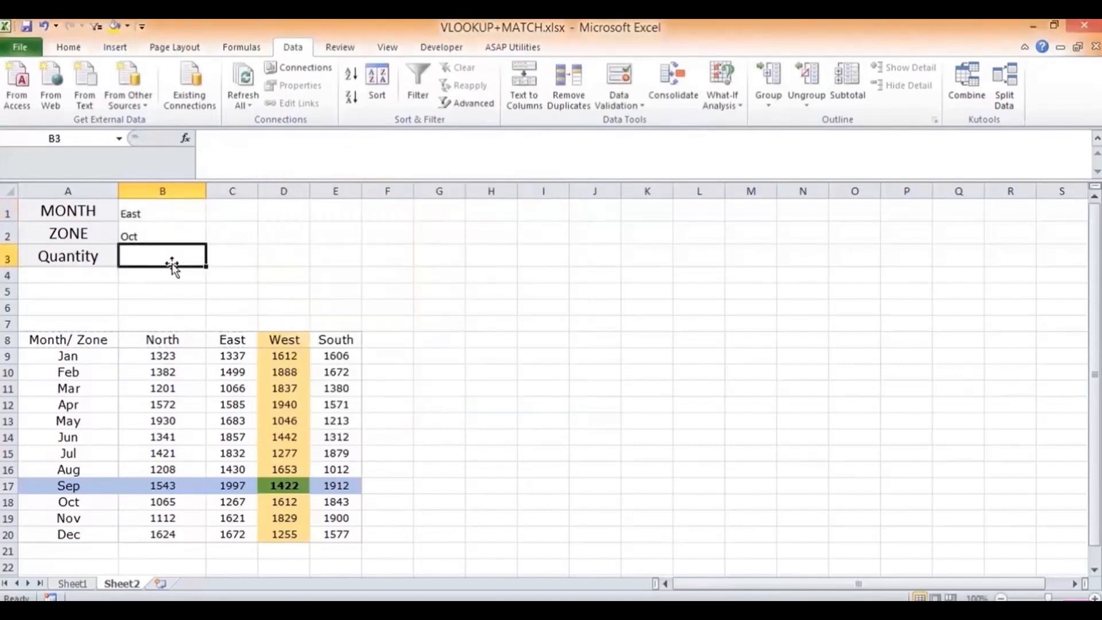
key(Up)
key(Up)
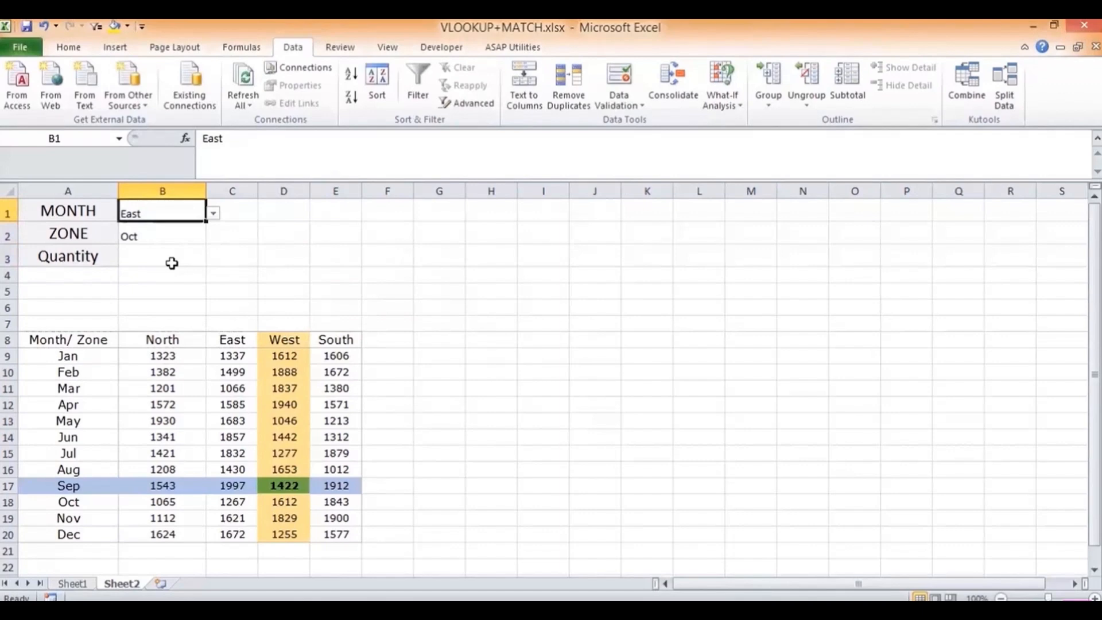
key(Down)
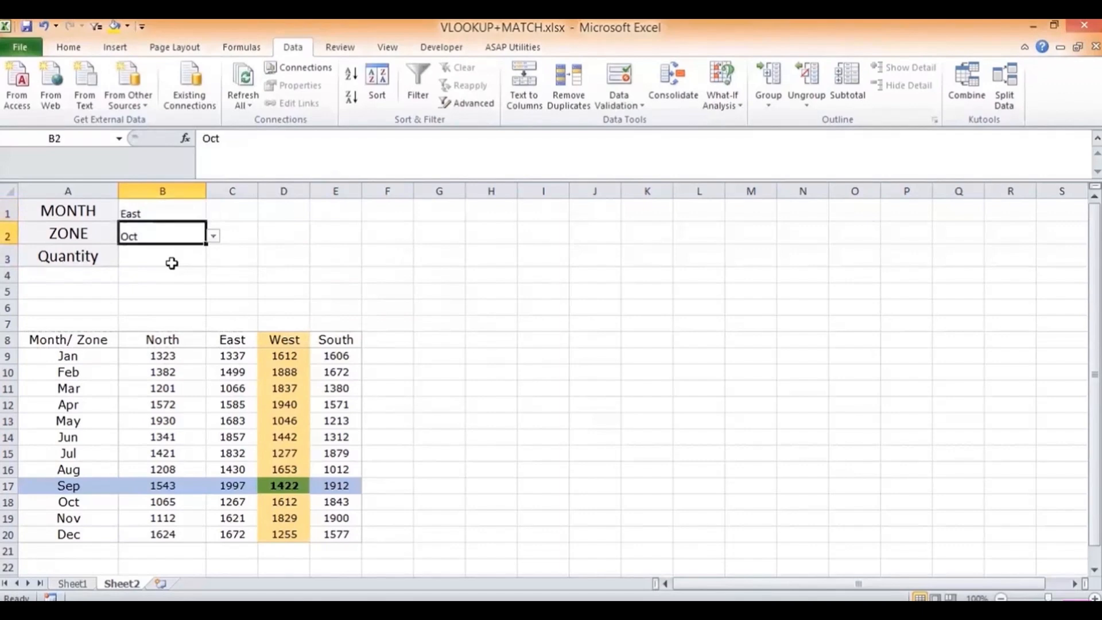
click(171, 263)
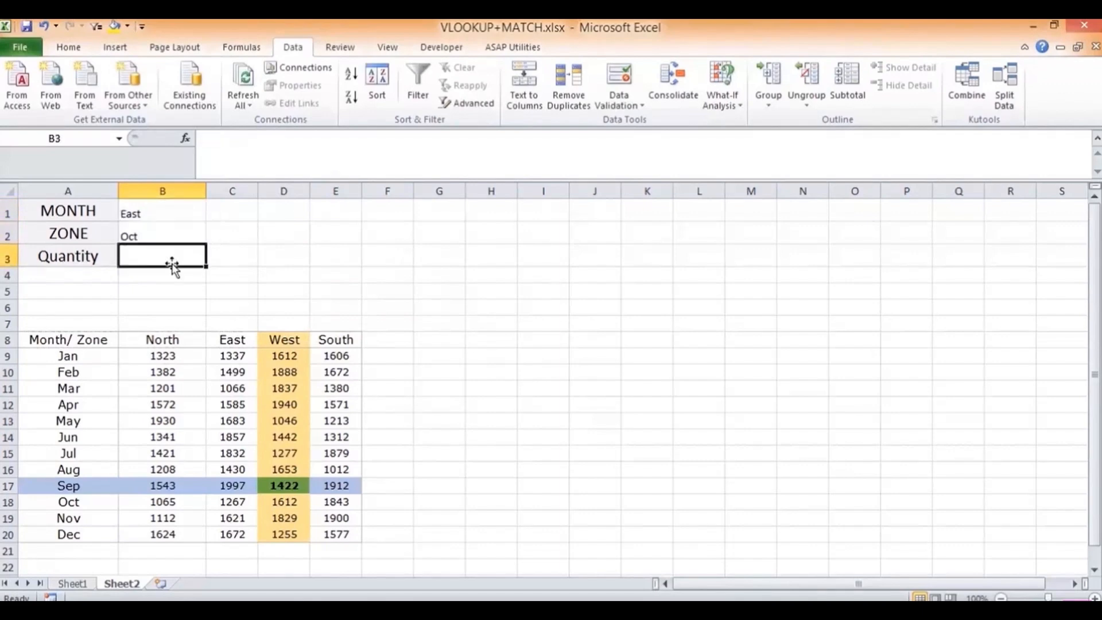
key(Up)
key(Up)
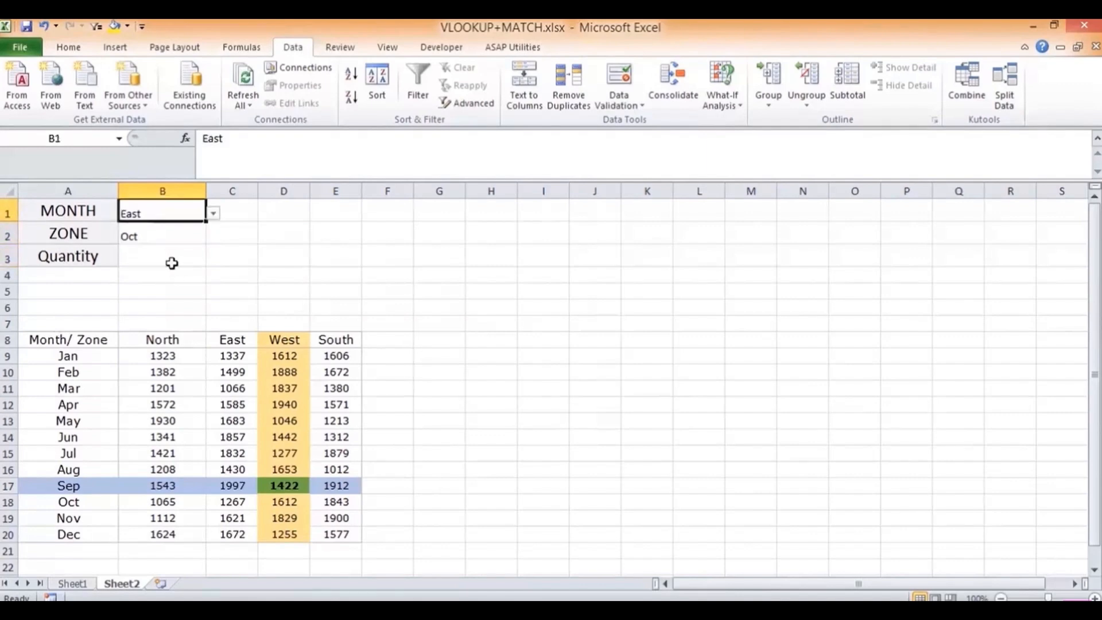
key(Down)
click(172, 263)
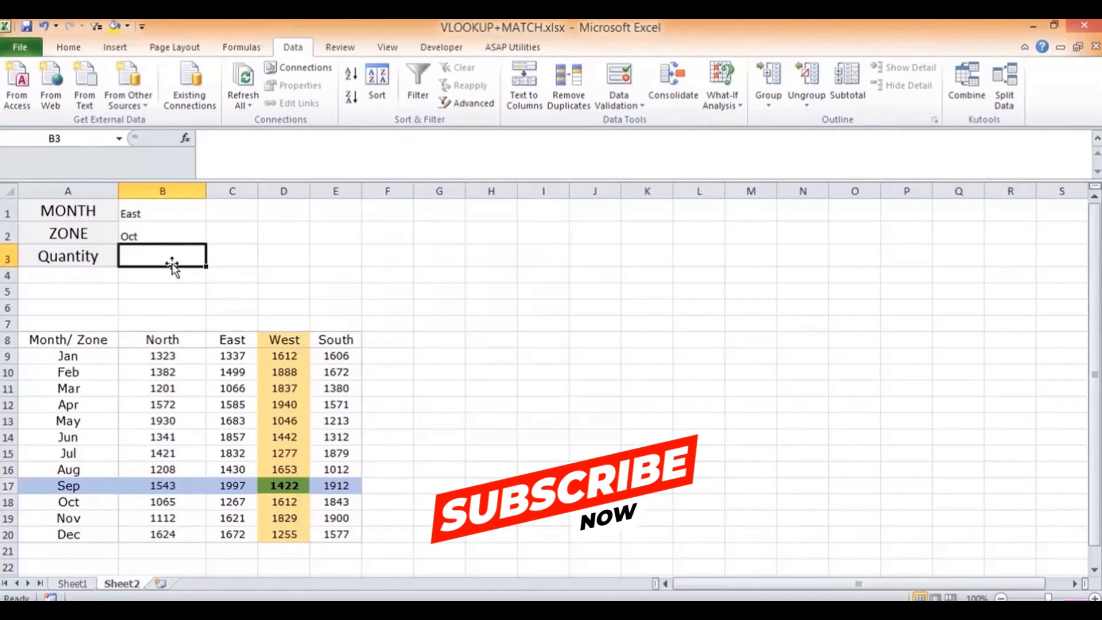
key(Up)
key(Right)
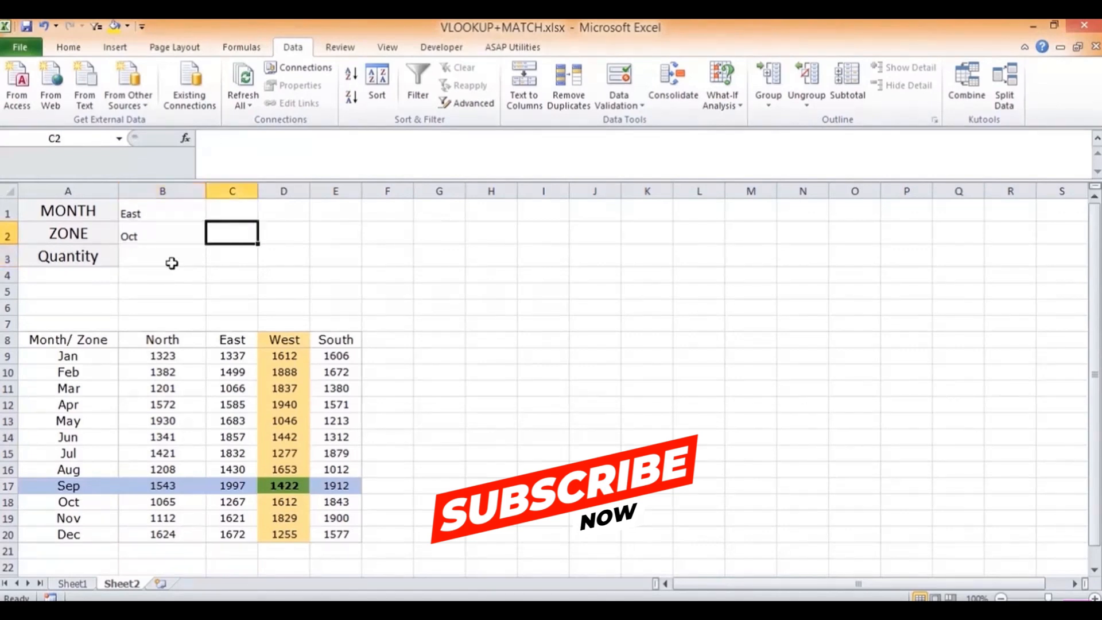
text(=MATCH)
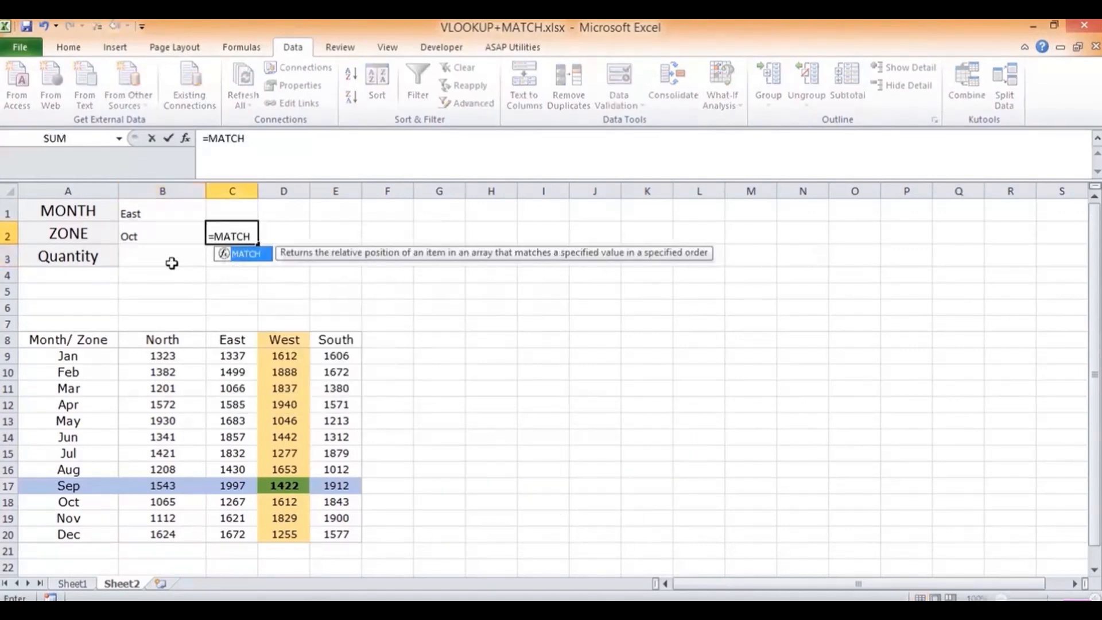
text(()
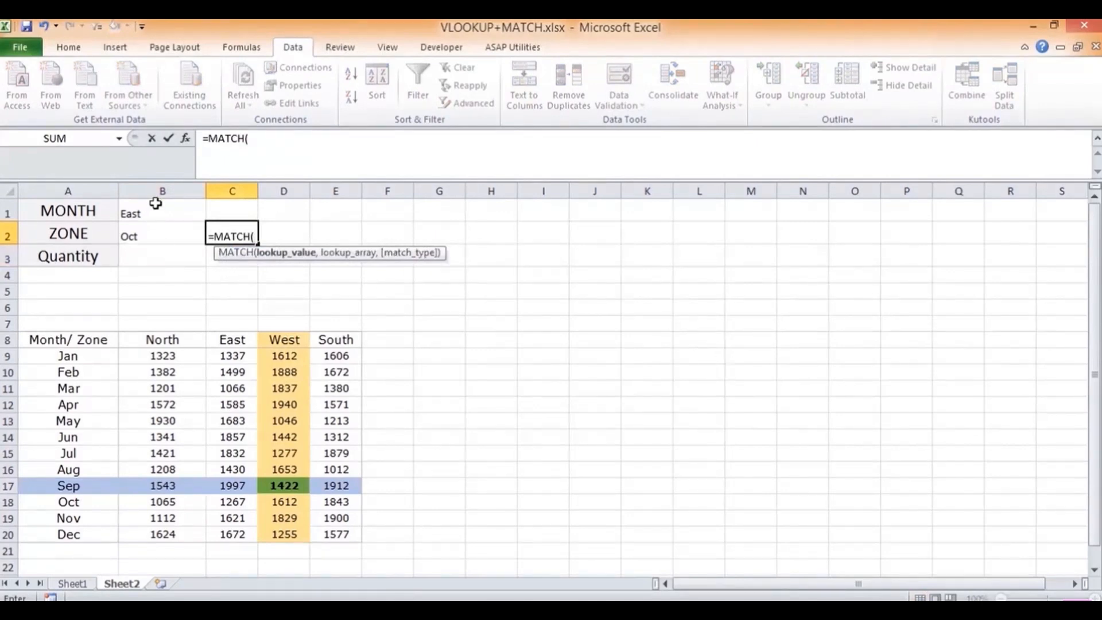
click(147, 240)
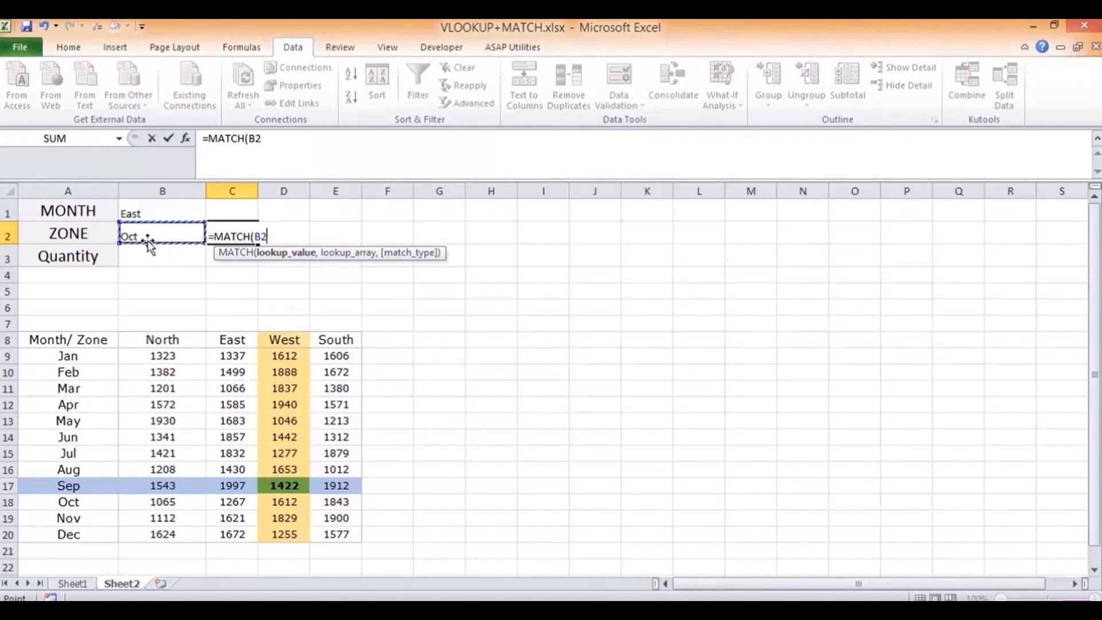
text(,)
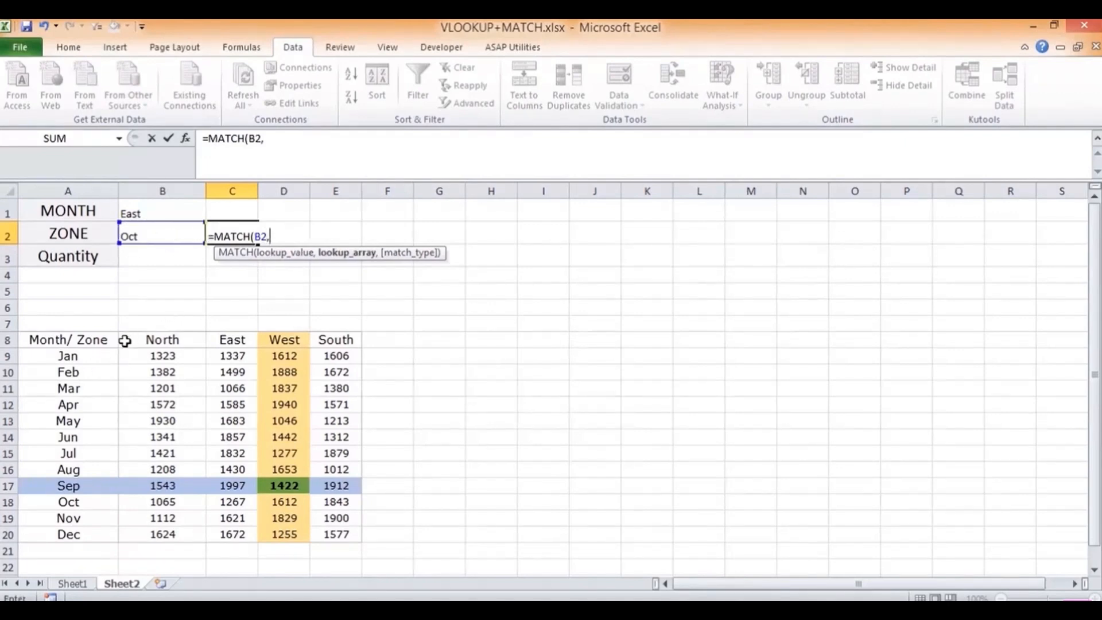
drag(109, 357, 79, 534)
click(80, 534)
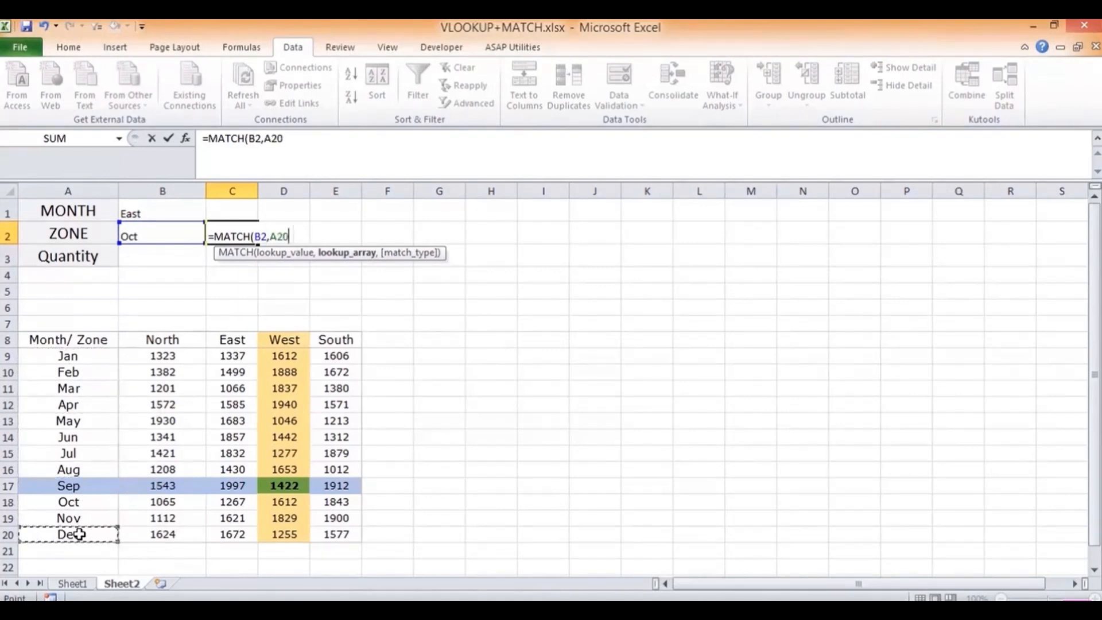
click(167, 230)
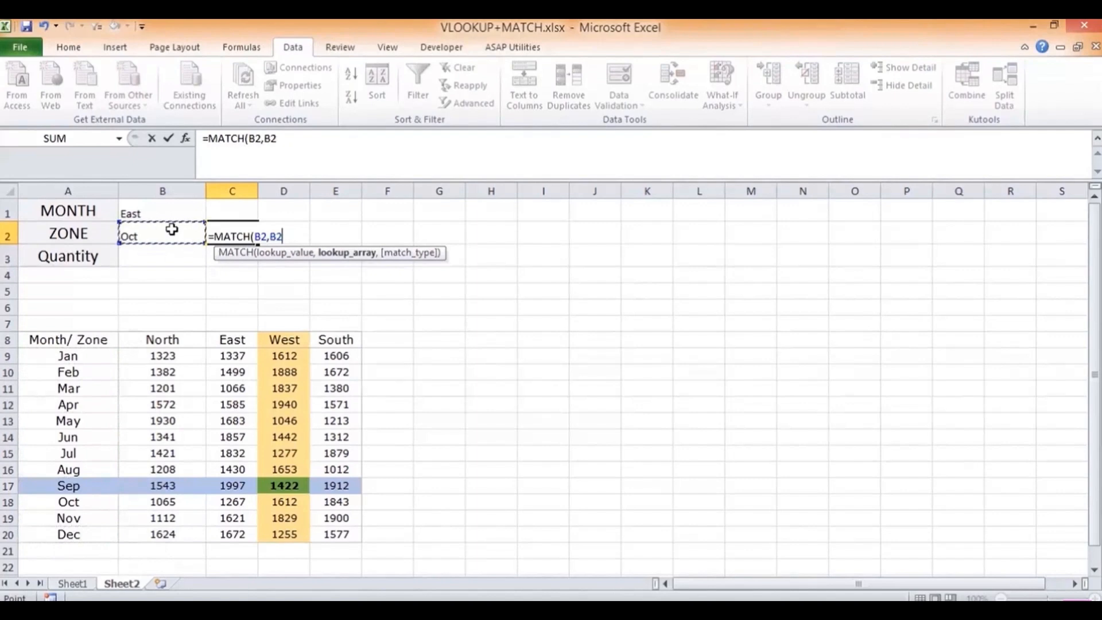
key(Escape)
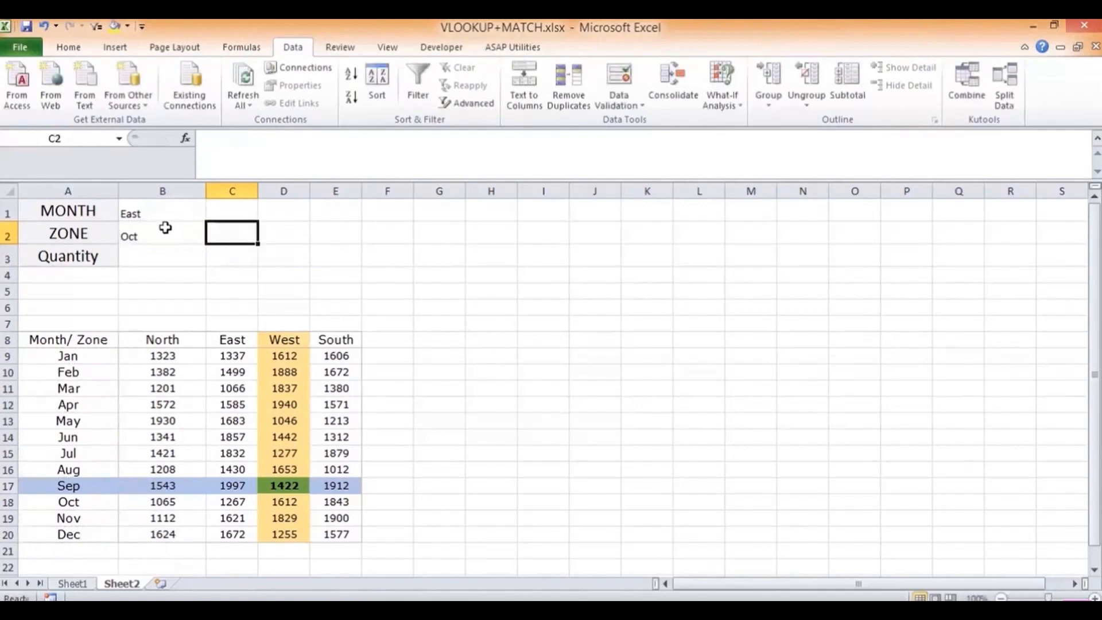
Step: Remove the zone list restriction from the MONTH cell B1 by setting its data validation to Any value
click(99, 215)
click(89, 236)
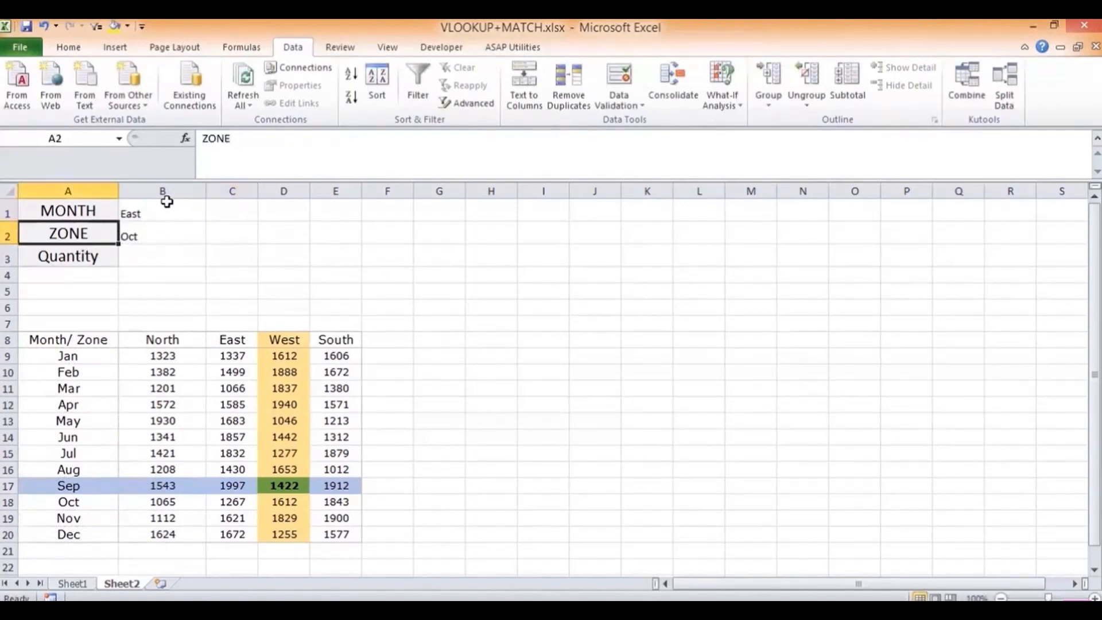
click(165, 204)
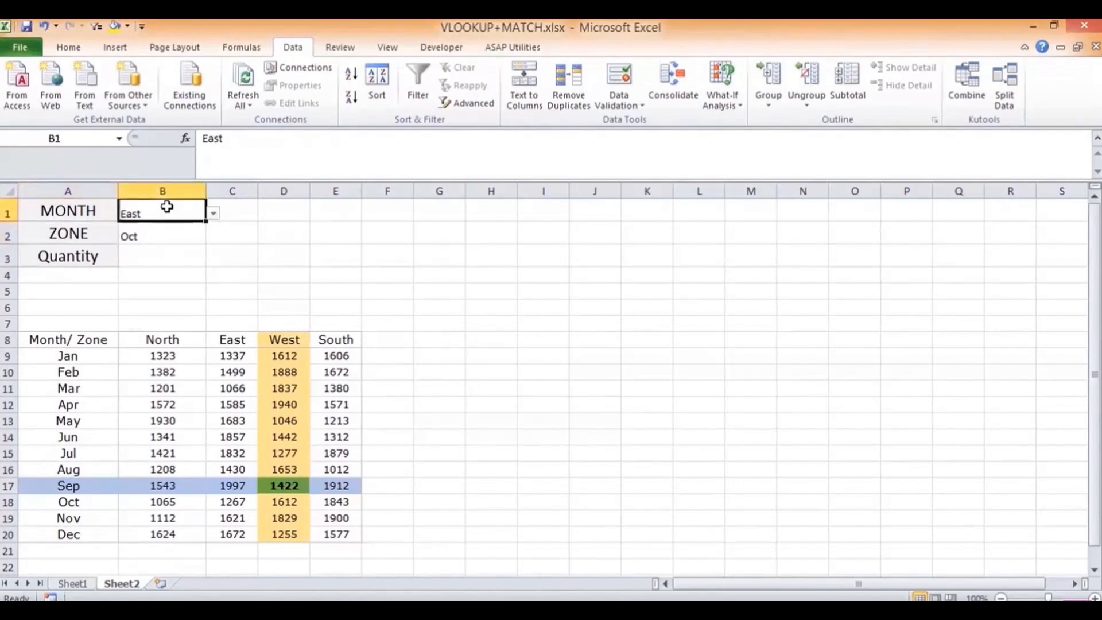
click(619, 105)
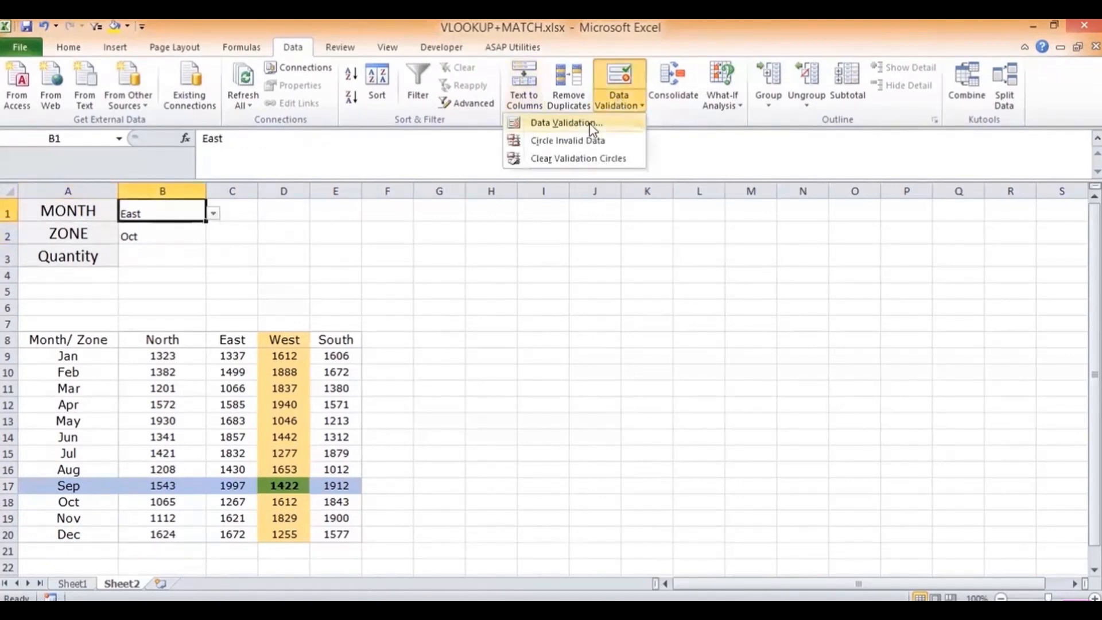
click(585, 122)
click(332, 269)
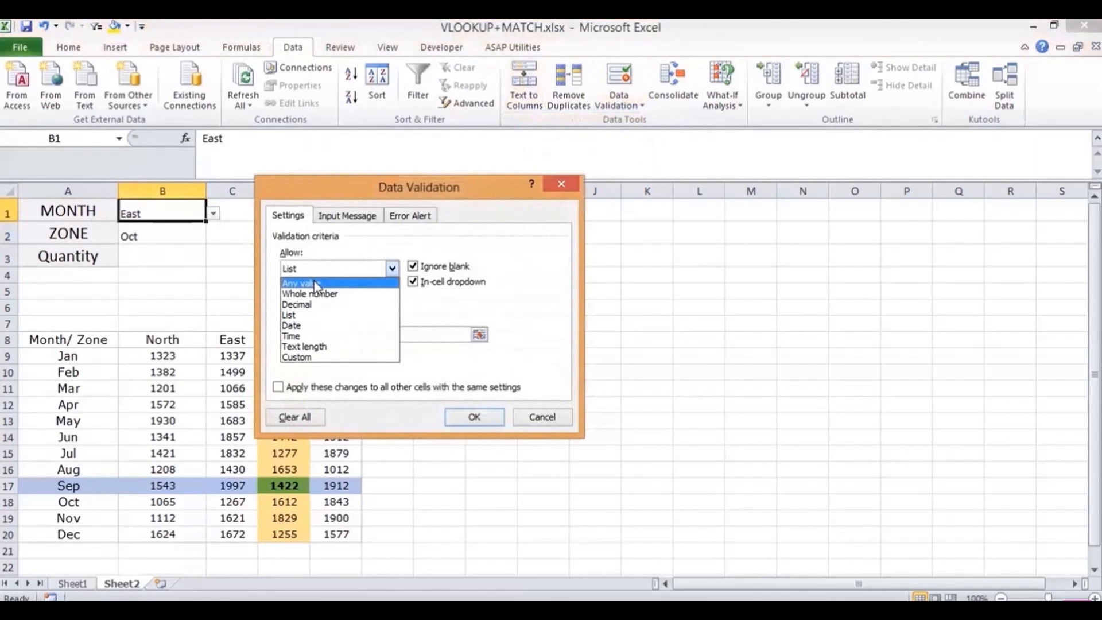
click(319, 282)
click(476, 418)
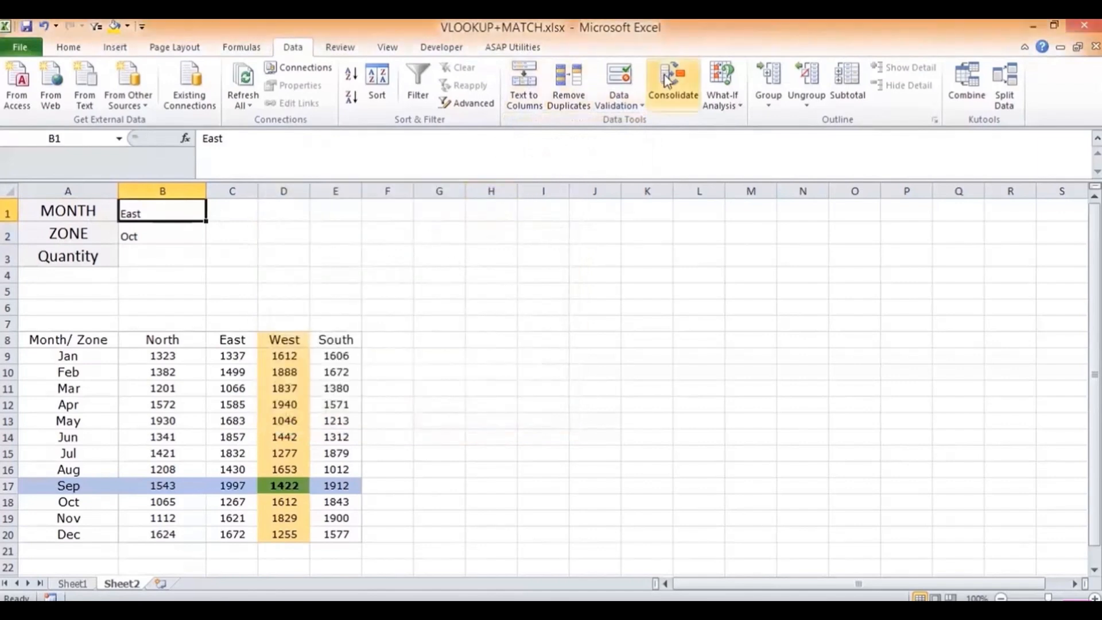
Step: Add a list data validation to B1 with the months =$A$9:$A$20 as source and choose Mar from its dropdown
click(618, 105)
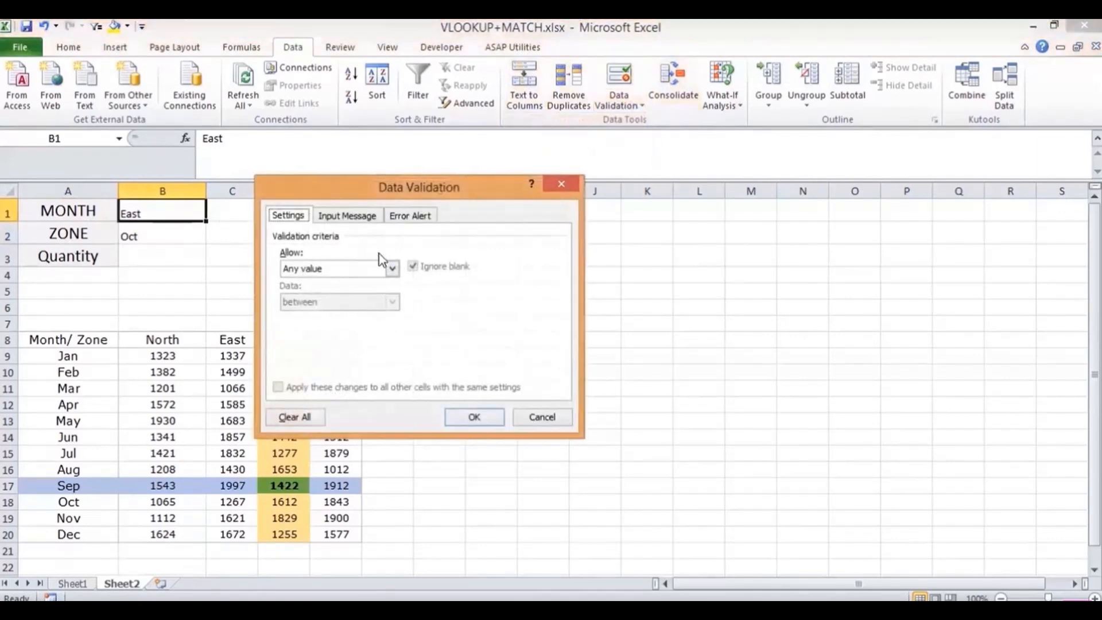
click(392, 268)
click(322, 315)
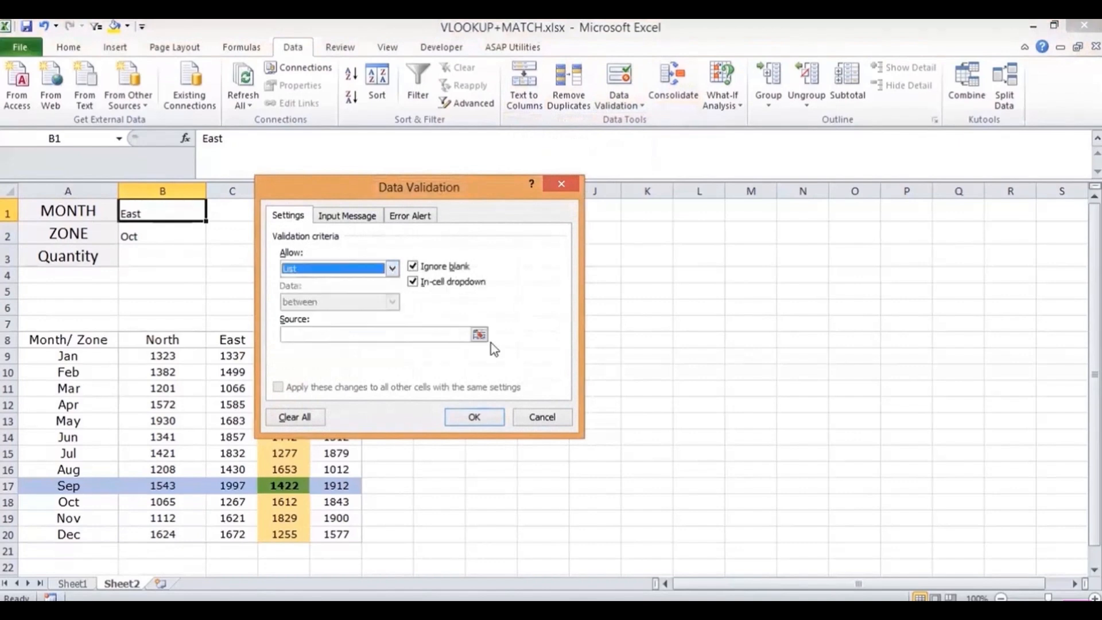
click(478, 337)
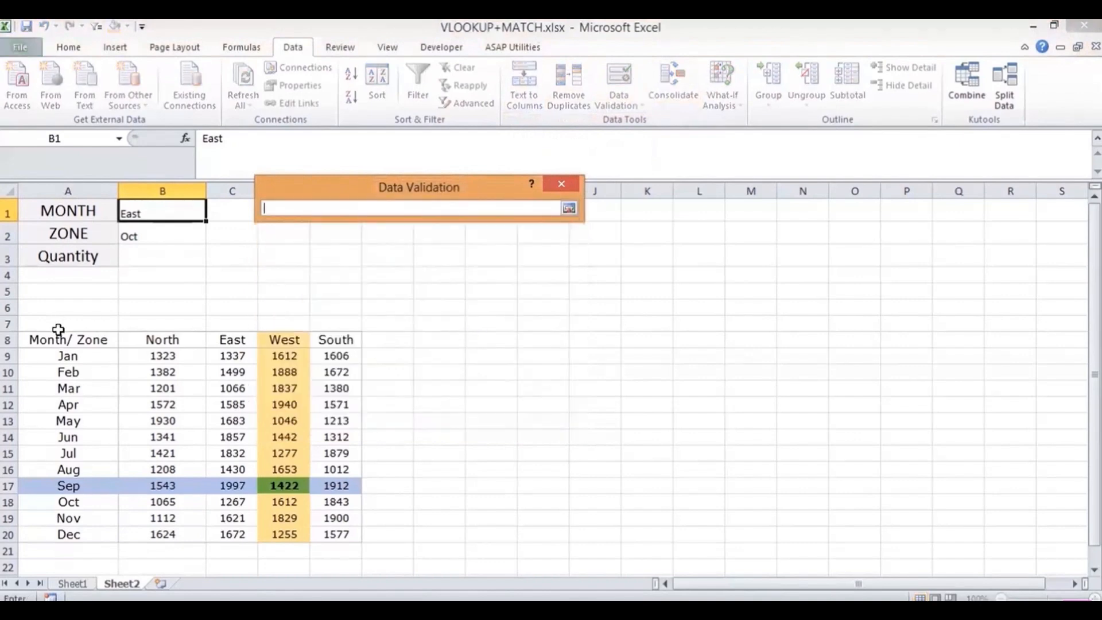
drag(84, 356, 69, 534)
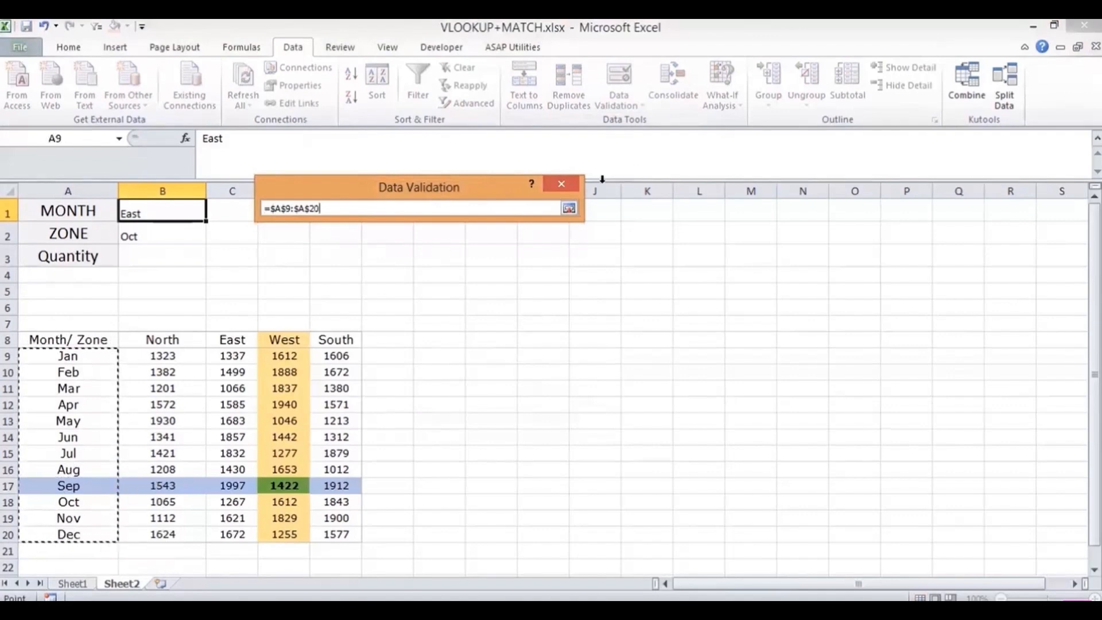
click(569, 208)
click(493, 419)
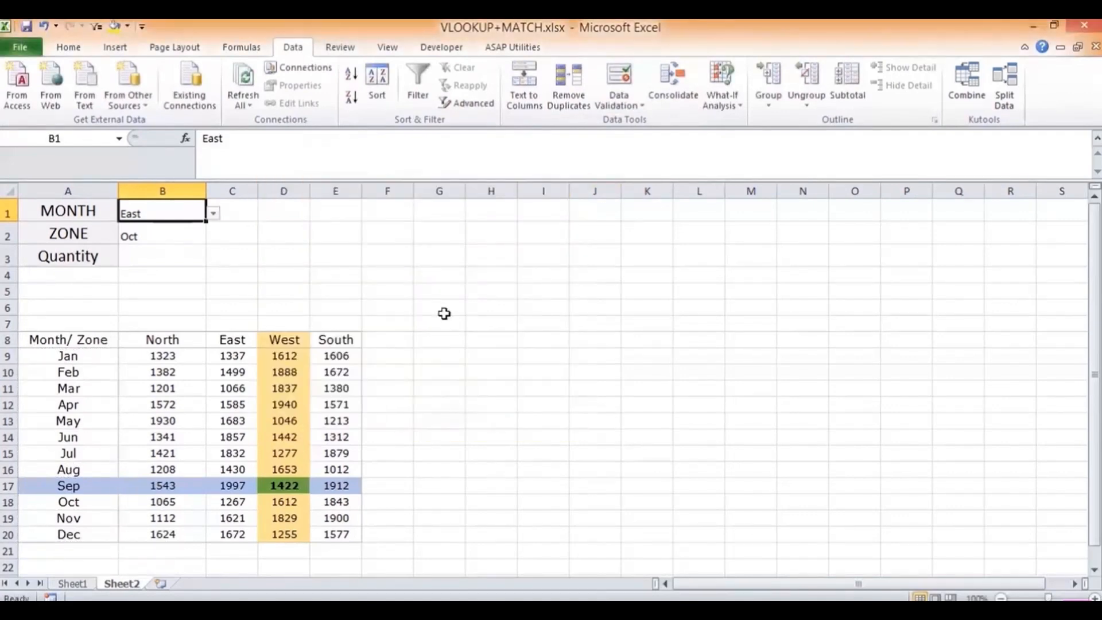
click(213, 213)
click(186, 248)
Step: Set the list validation source of the ZONE cell B2 to the zone headers =$B$8:$E$8 and choose North from its dropdown
click(187, 229)
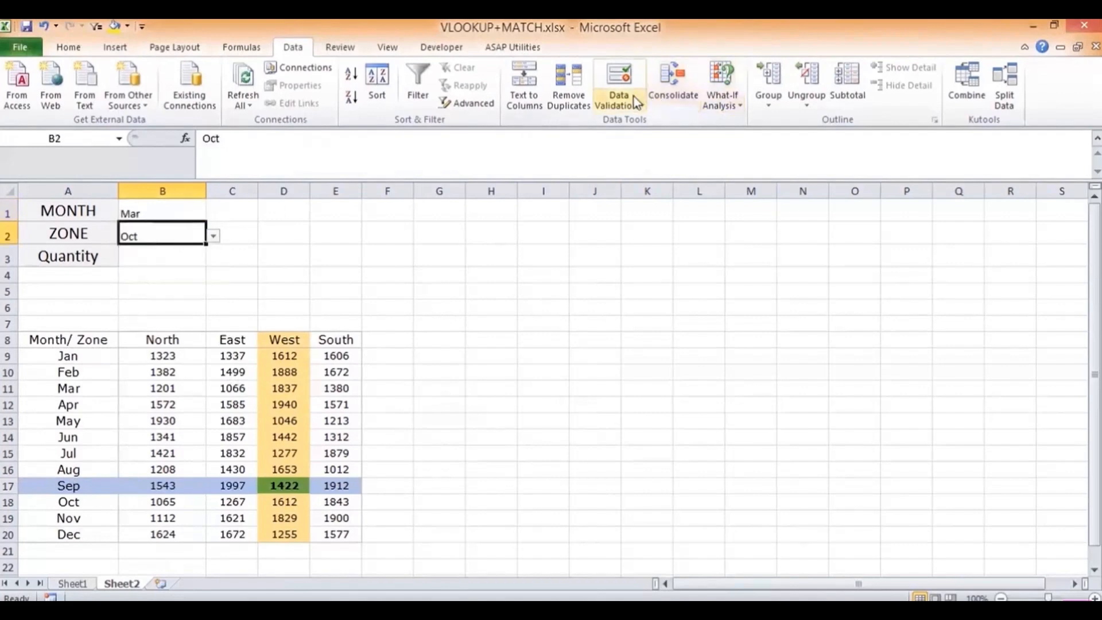
click(625, 102)
click(540, 120)
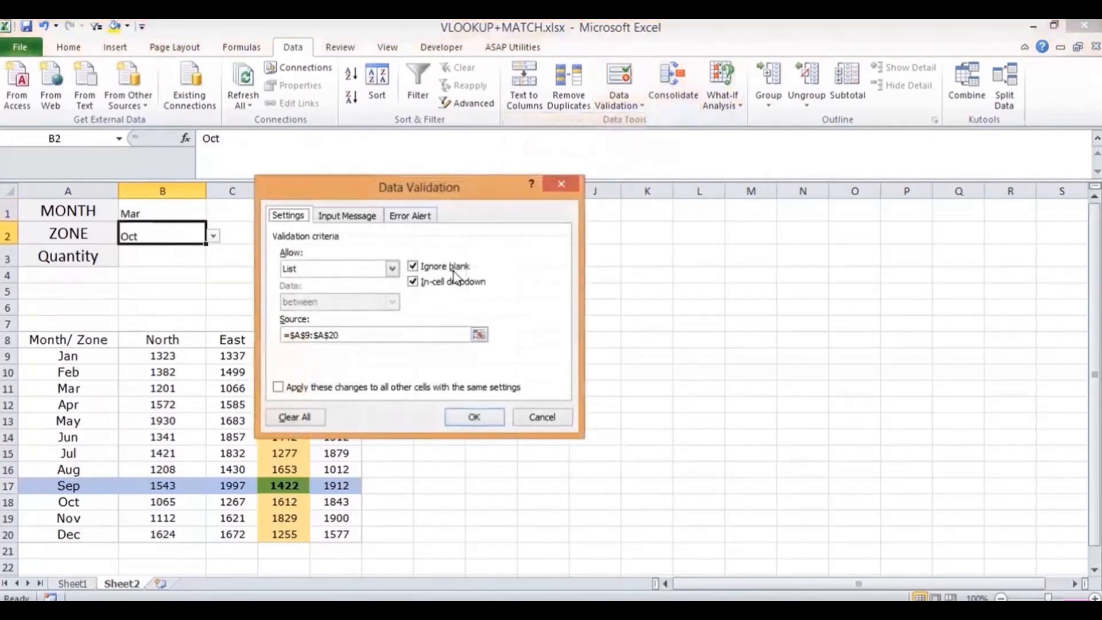
click(364, 268)
click(338, 313)
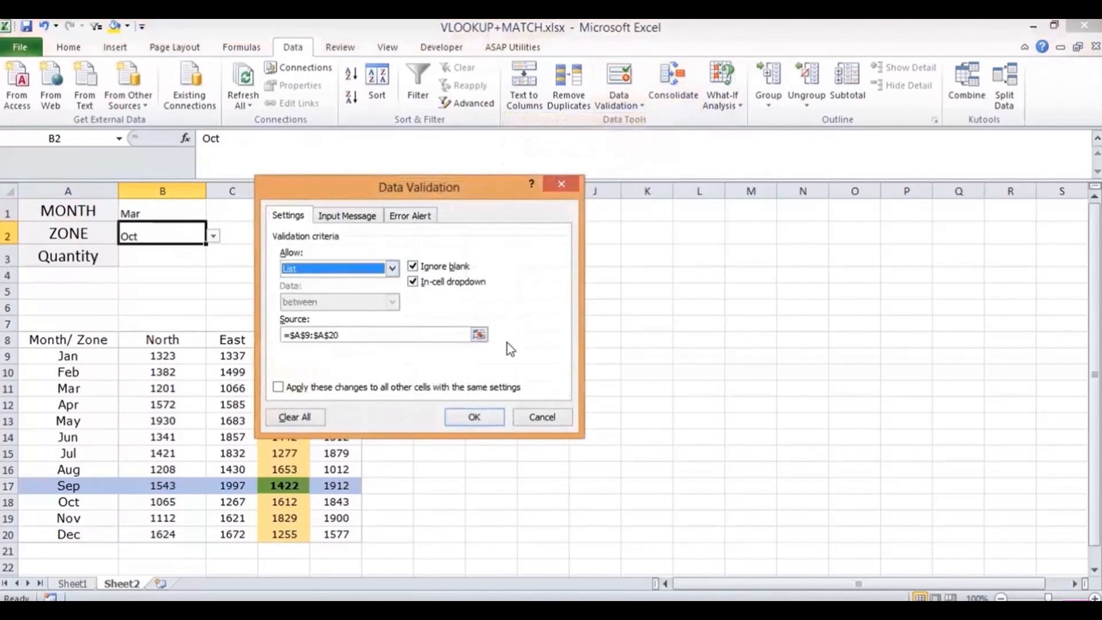
click(479, 334)
drag(145, 340, 340, 340)
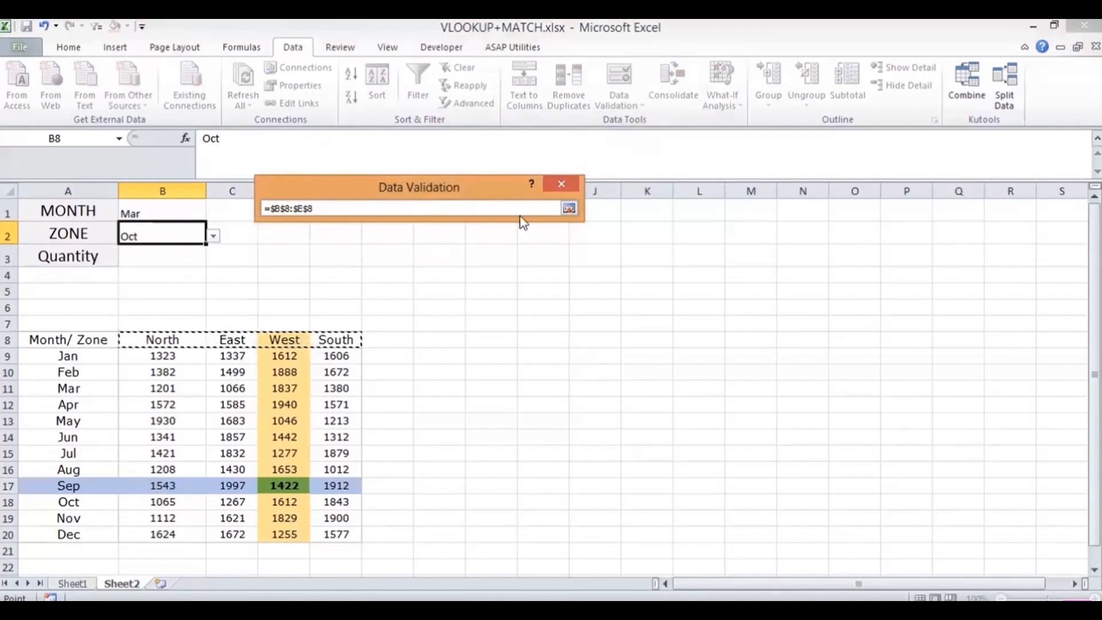
click(569, 208)
click(456, 415)
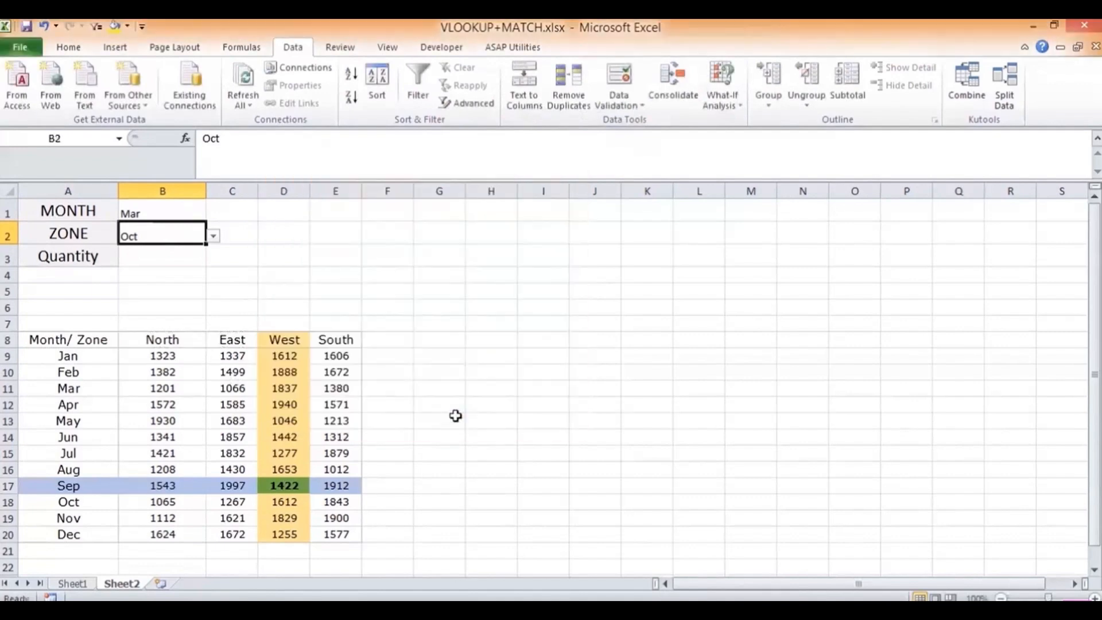
click(213, 236)
click(188, 249)
Step: Enter the formula =MATCH(B2,A8:E8,0) in D2 to find the chosen zone's position in the header row
click(183, 253)
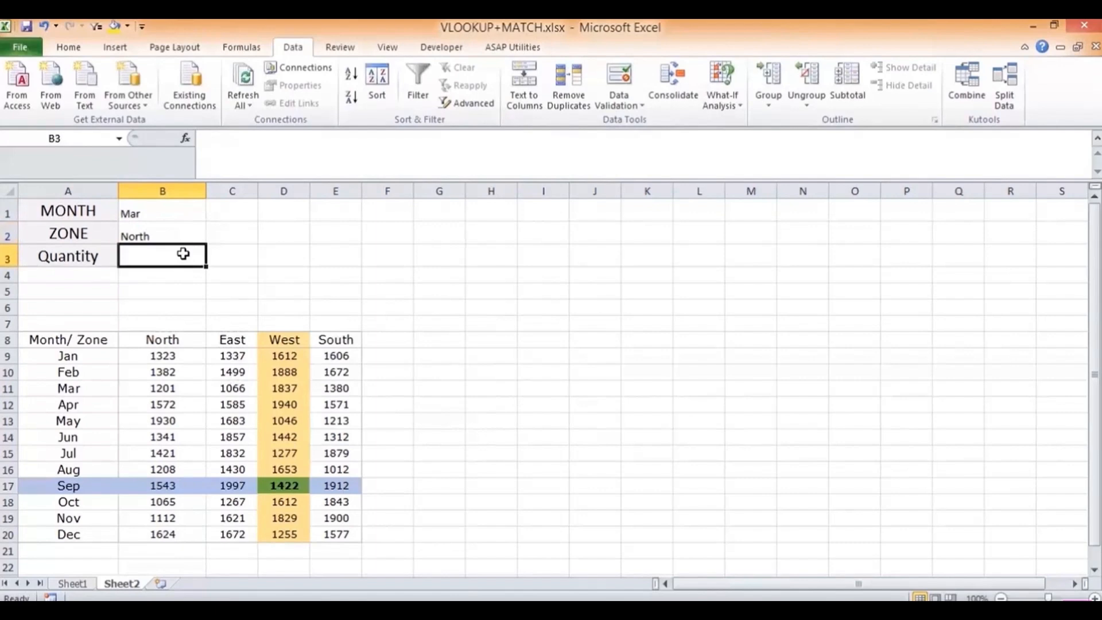
key(Up)
key(Right)
key(Right)
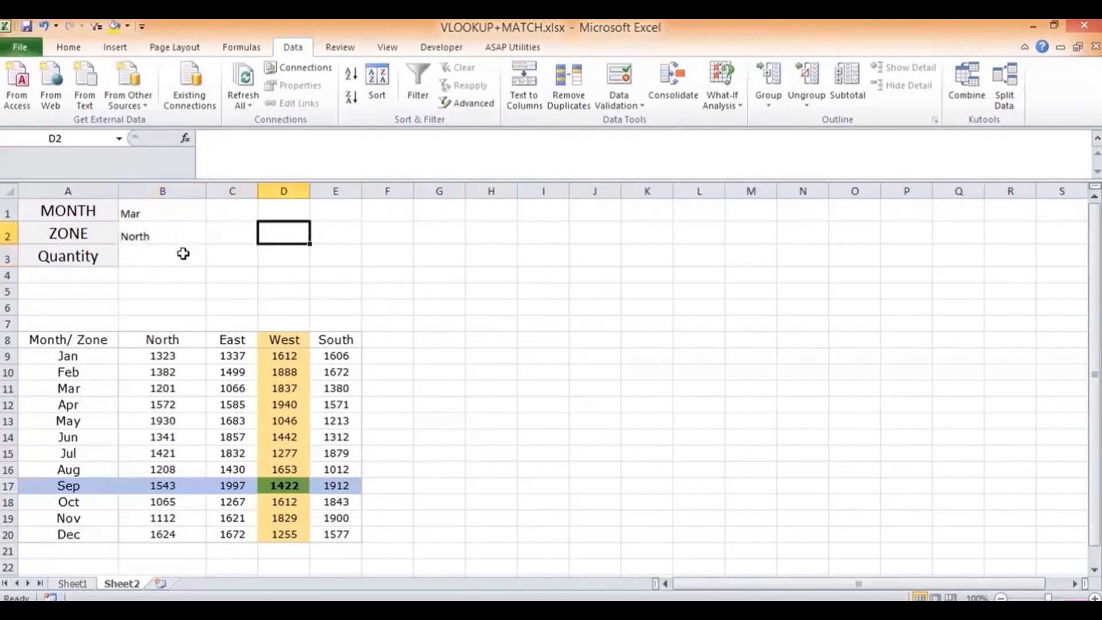
text(=MATCH)
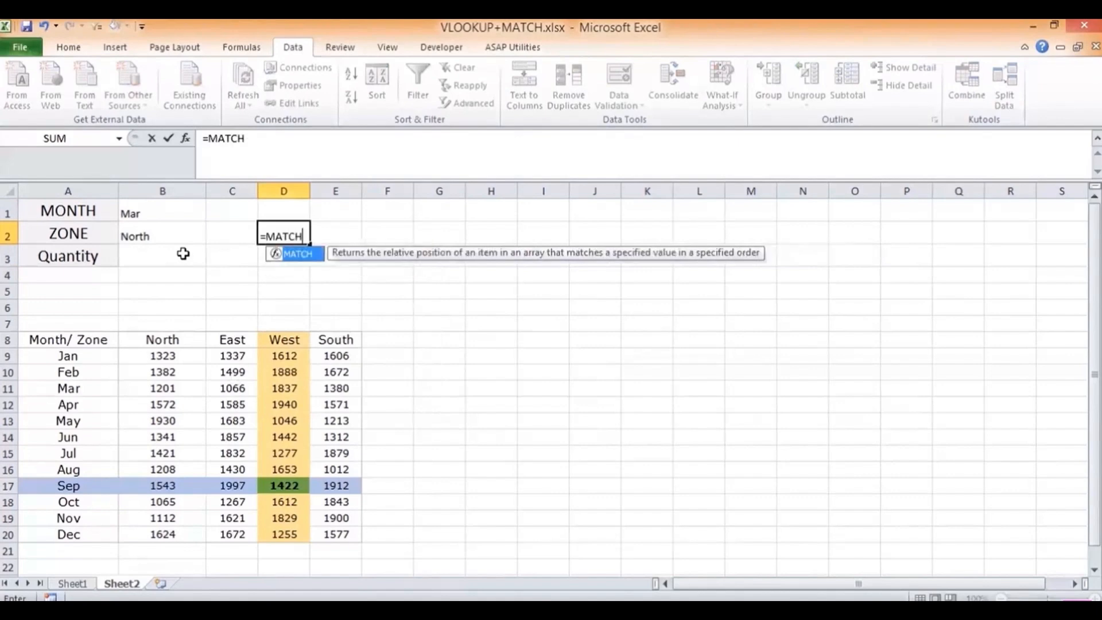
text(()
click(166, 235)
text(,)
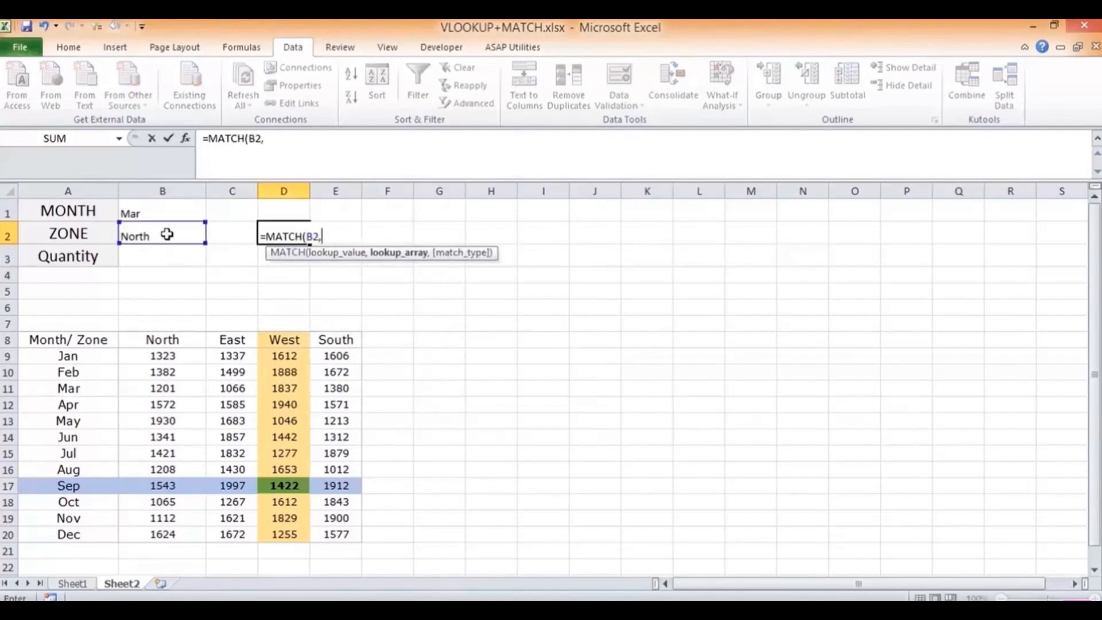
click(94, 339)
drag(93, 339, 315, 345)
text(,)
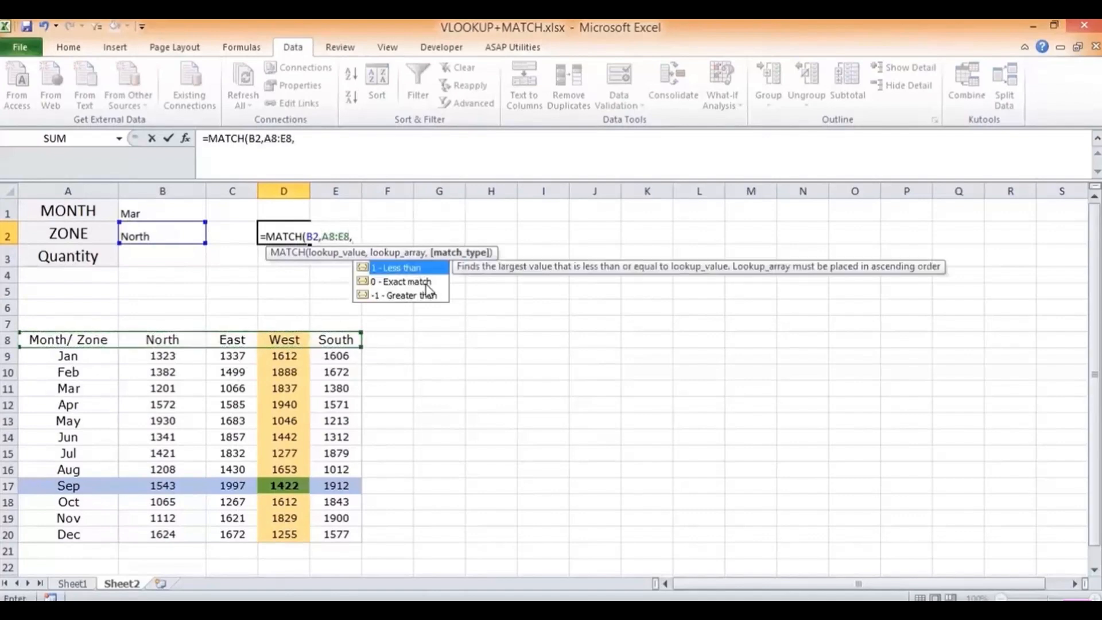
double_click(424, 281)
key(ctrl+Return)
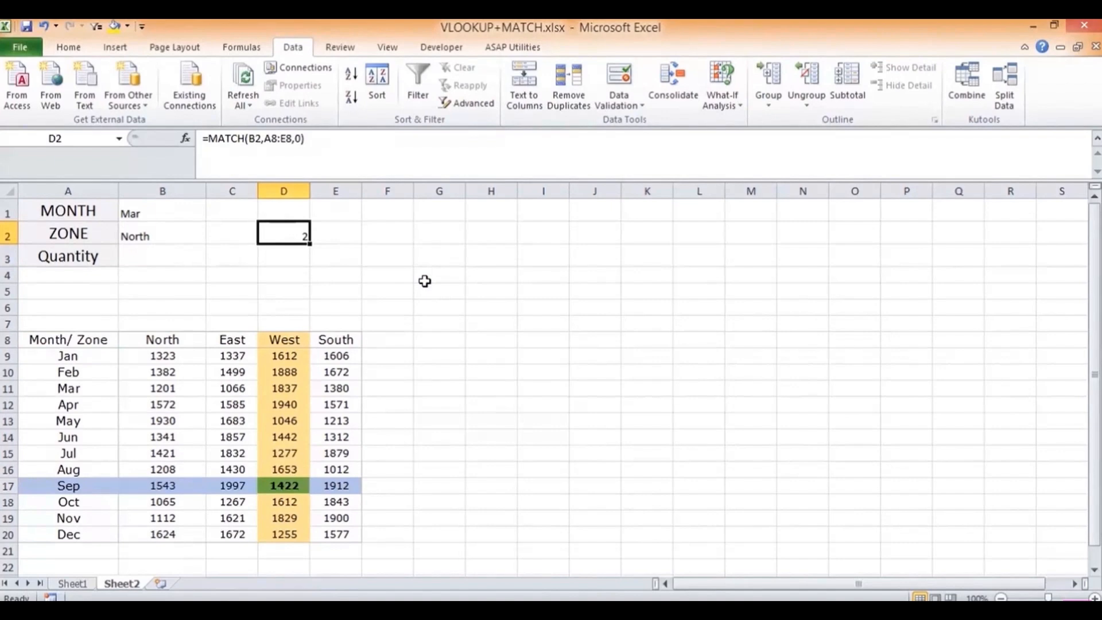
Step: Enter the formula =VLOOKUP(B1,A8:E20,D2,FALSE) in the Quantity cell B3, using the match result in D2 as column index
key(Left)
key(Left)
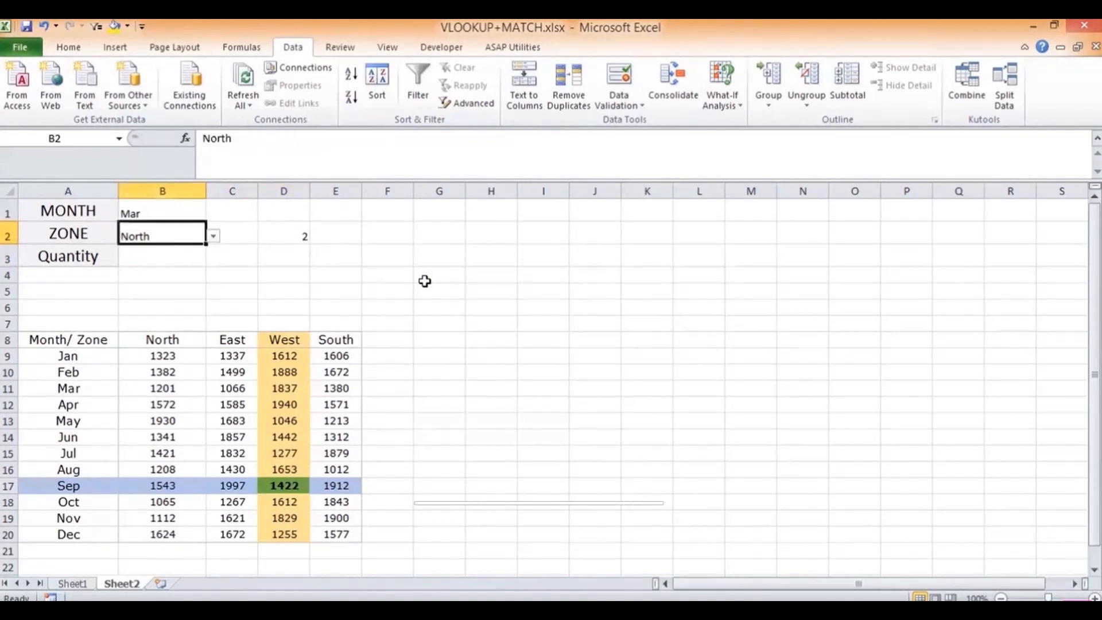
key(Down)
text(=VLO)
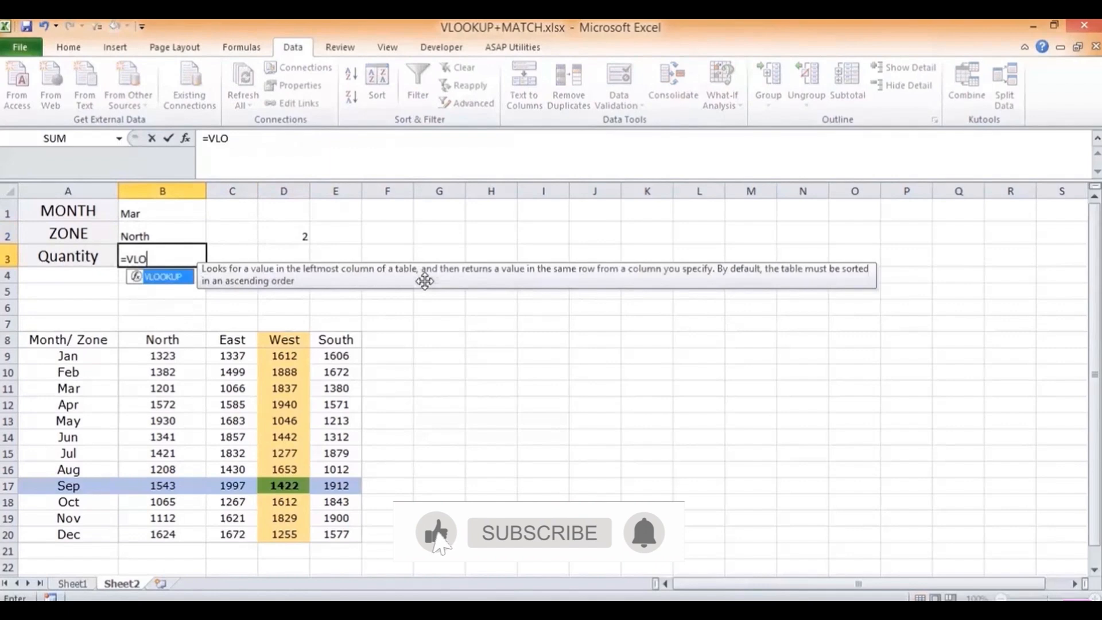
double_click(166, 277)
click(146, 216)
text(,)
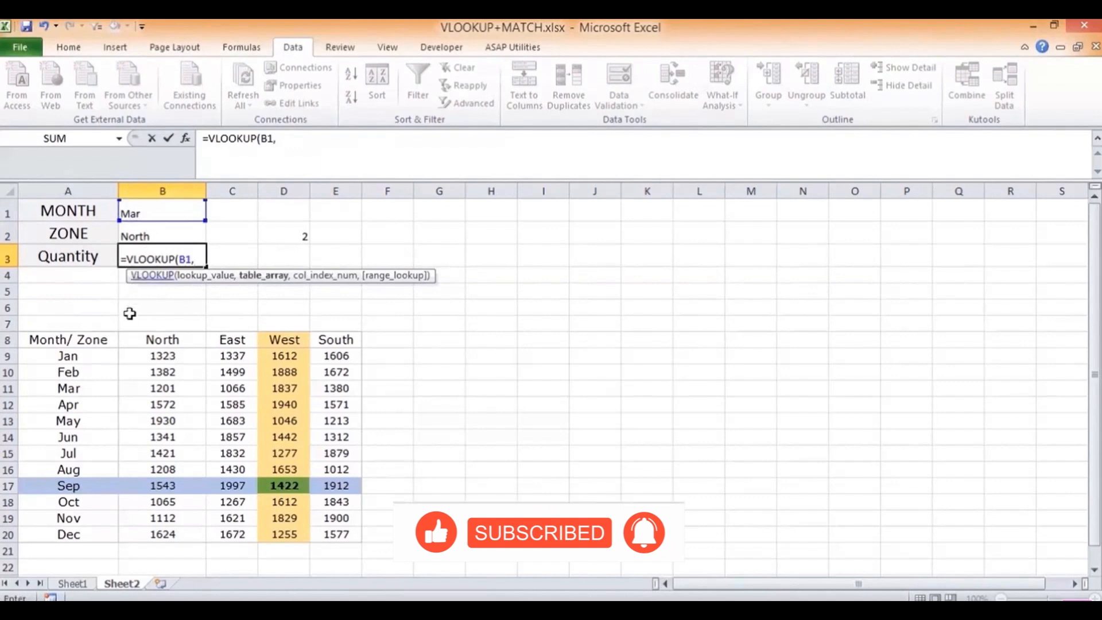
drag(84, 339, 324, 532)
text(,)
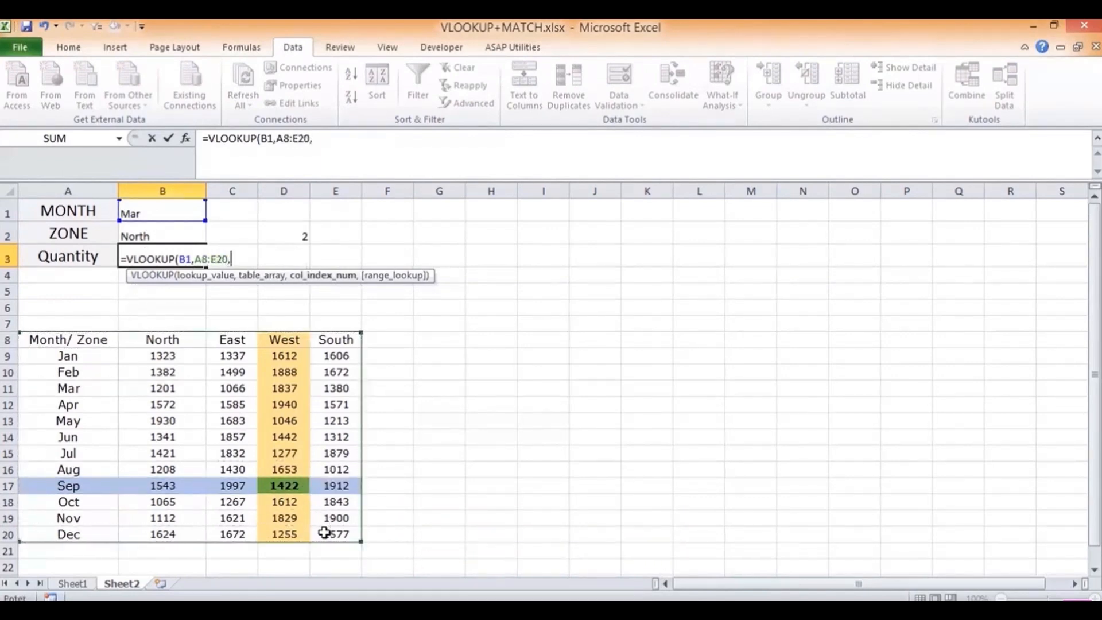
click(292, 235)
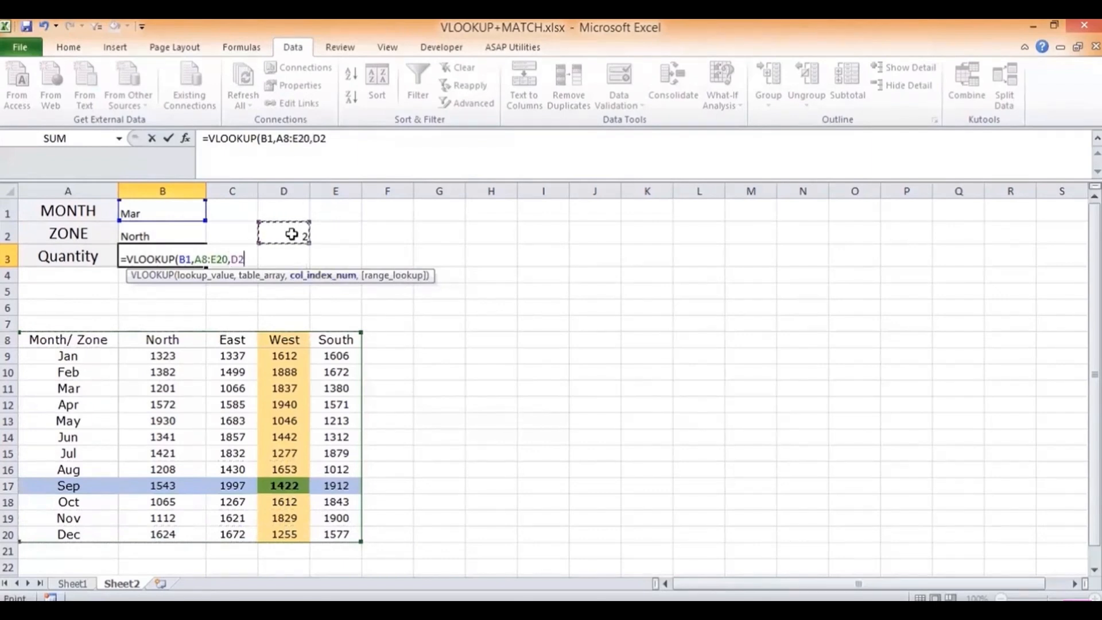
text(,)
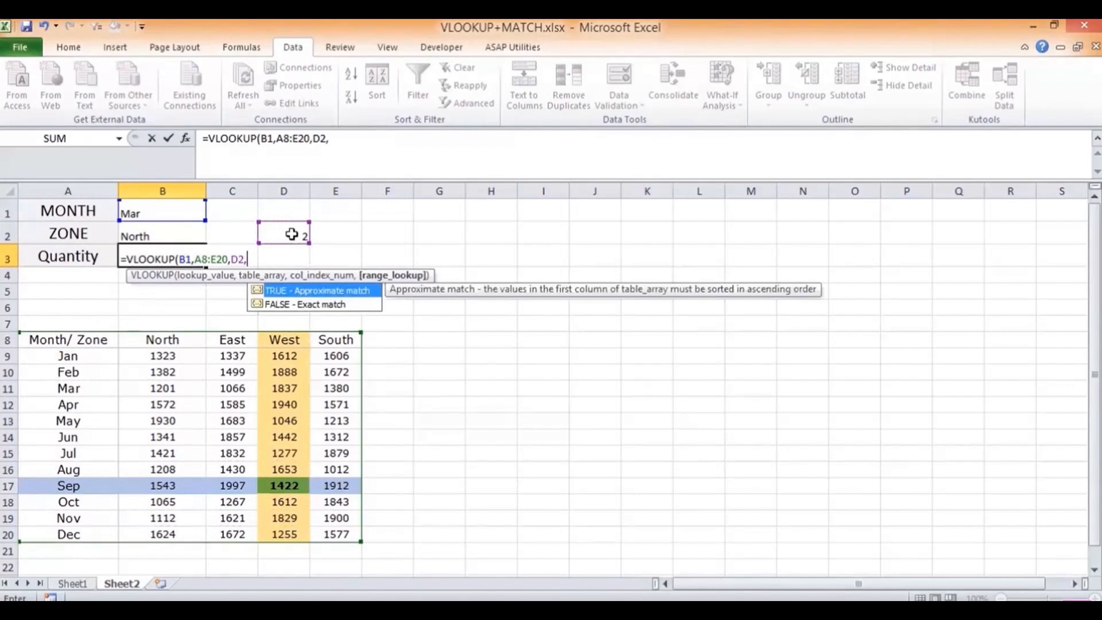
double_click(292, 303)
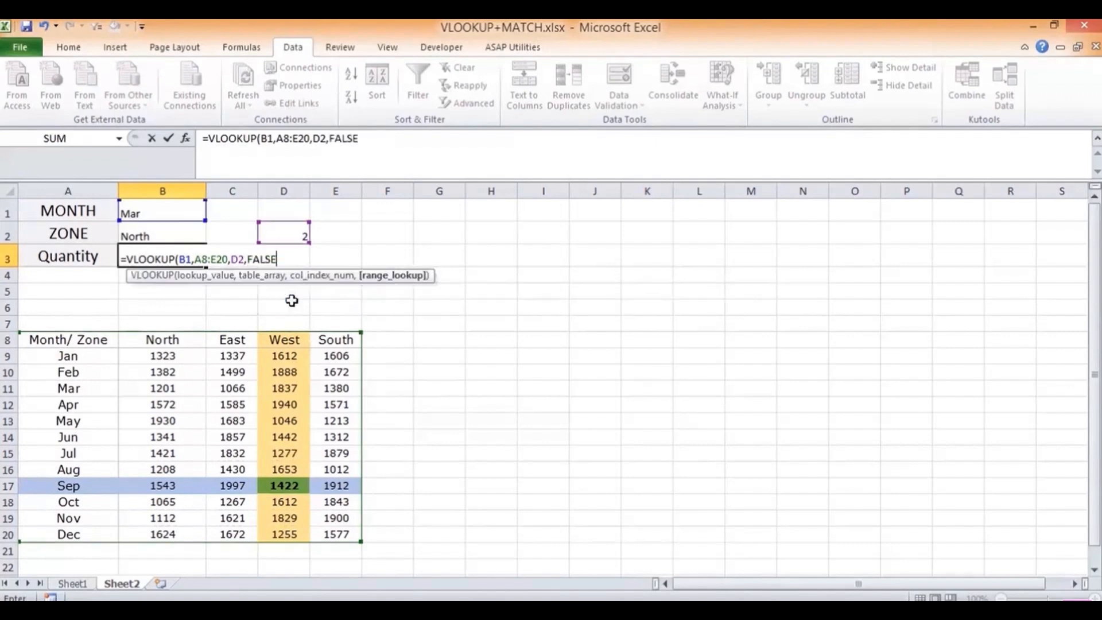
key(Return)
key(Up)
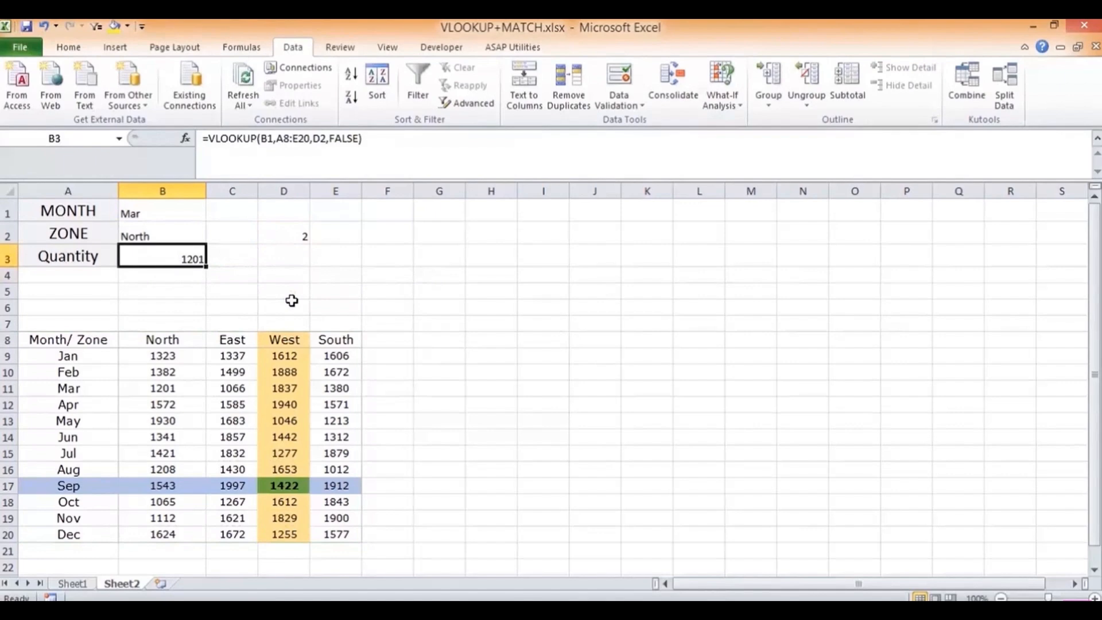
Step: Compare the looked-up quantity in B3 with the Mar and North cell of the data table
key(Down)
key(Down)
key(Down)
key(Down)
key(Down)
key(Down)
key(Down)
key(Down)
key(Down)
key(Left)
key(Up)
key(Right)
key(Right)
key(Left)
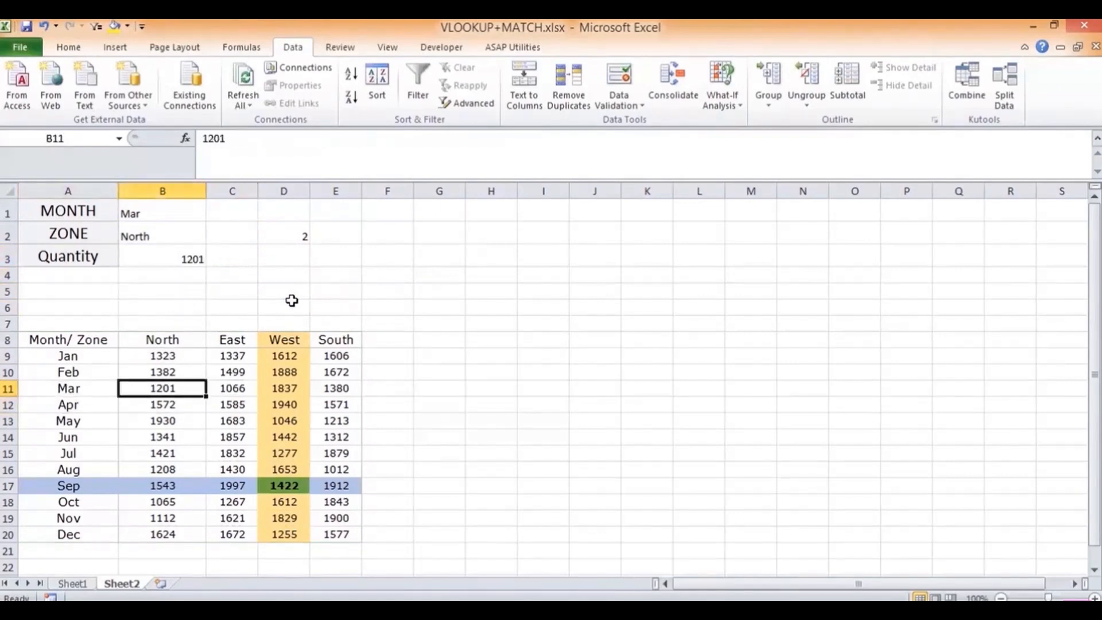
Step: Choose East as the ZONE in B2 and check the quantity against the Mar and East cell C11
key(Up)
key(Up)
key(Up)
key(Up)
key(Up)
key(Up)
key(Up)
key(Up)
key(Up)
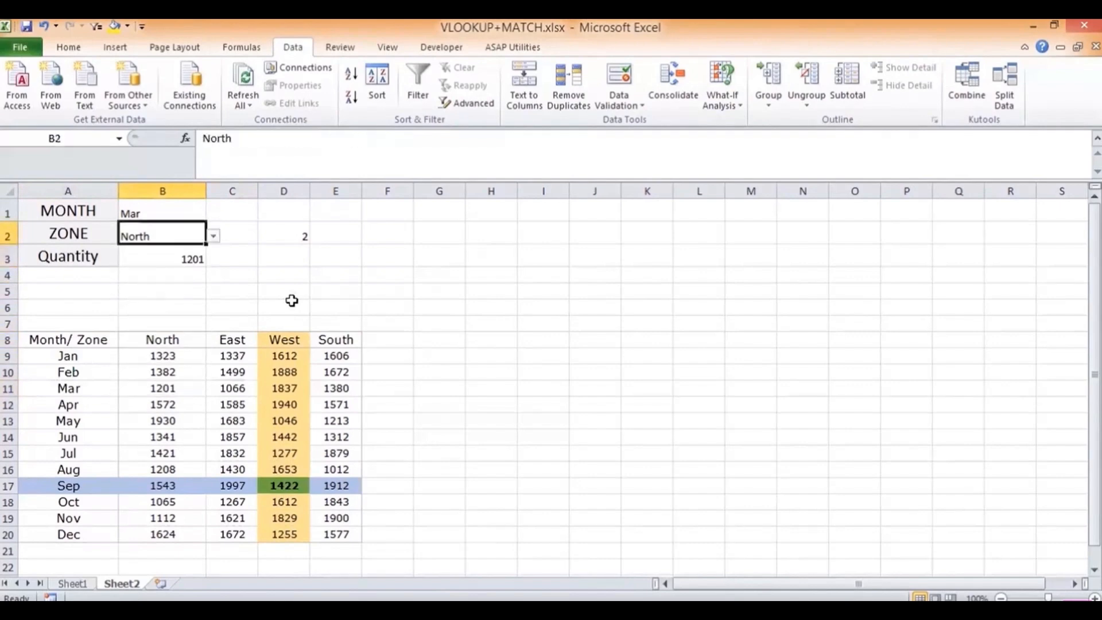
click(213, 235)
click(162, 260)
click(237, 389)
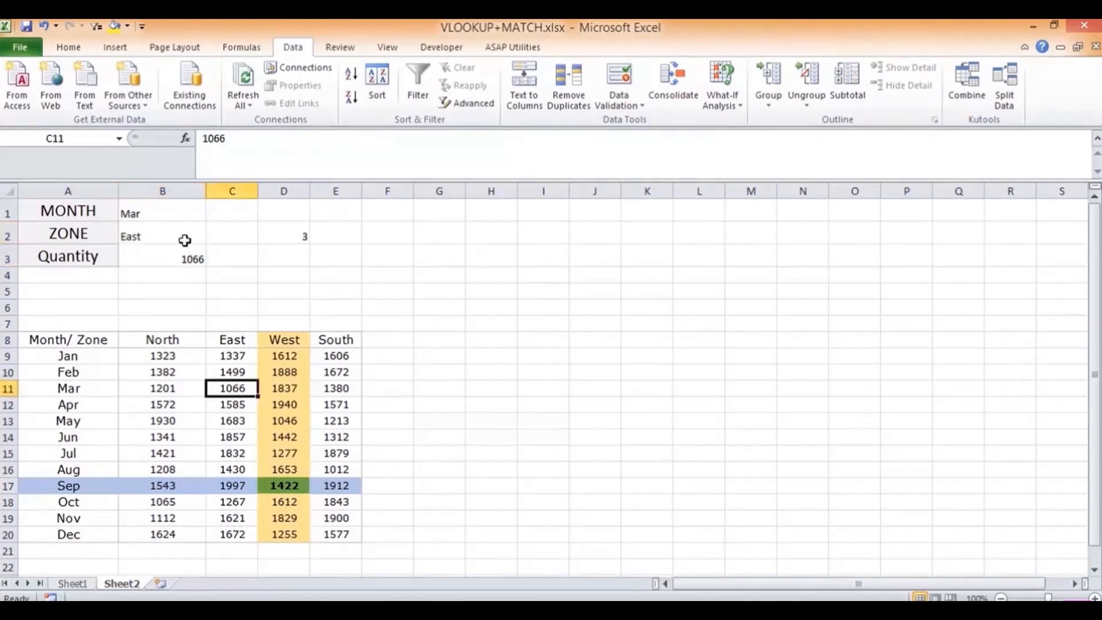
Step: Clear the Quantity cell B3 and begin a new VLOOKUP with B1 as lookup value and A8:E20 as table array
click(176, 261)
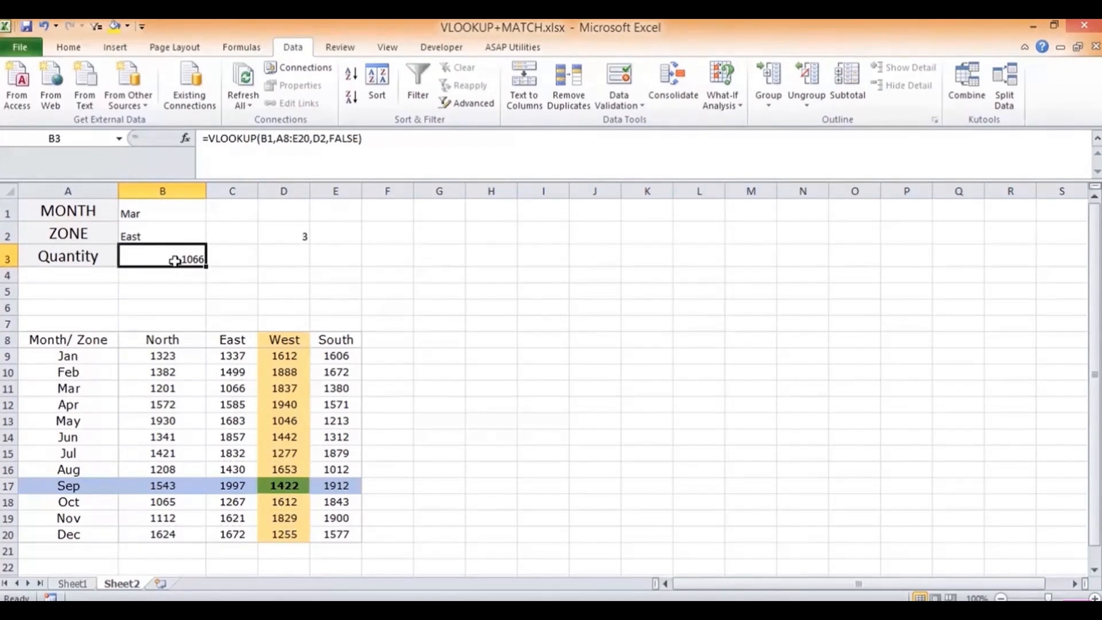
key(Delete)
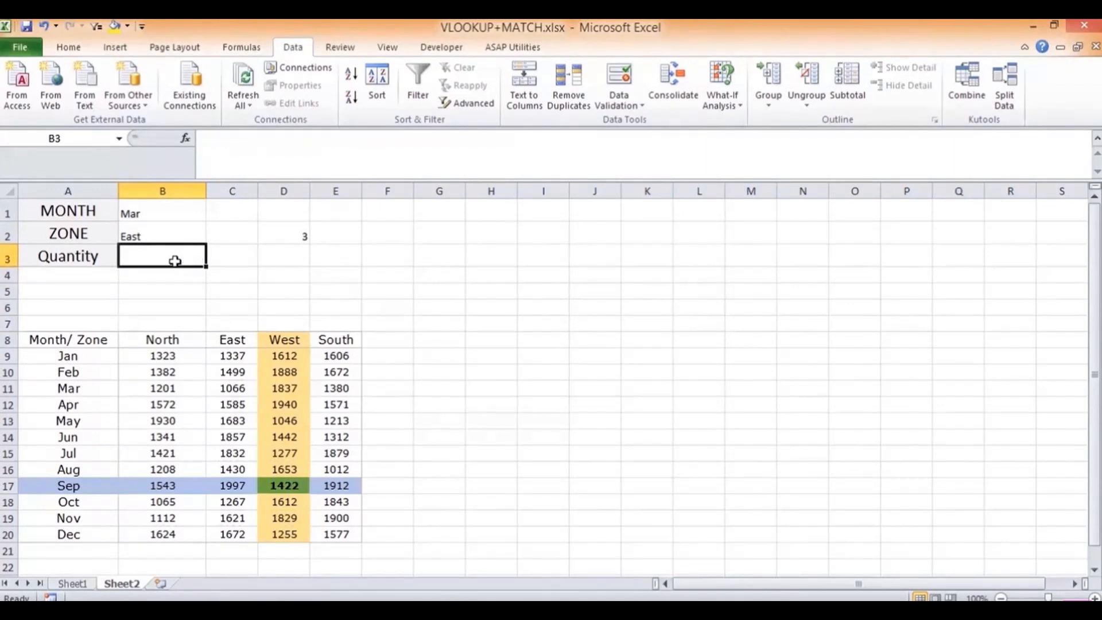
text(=VL)
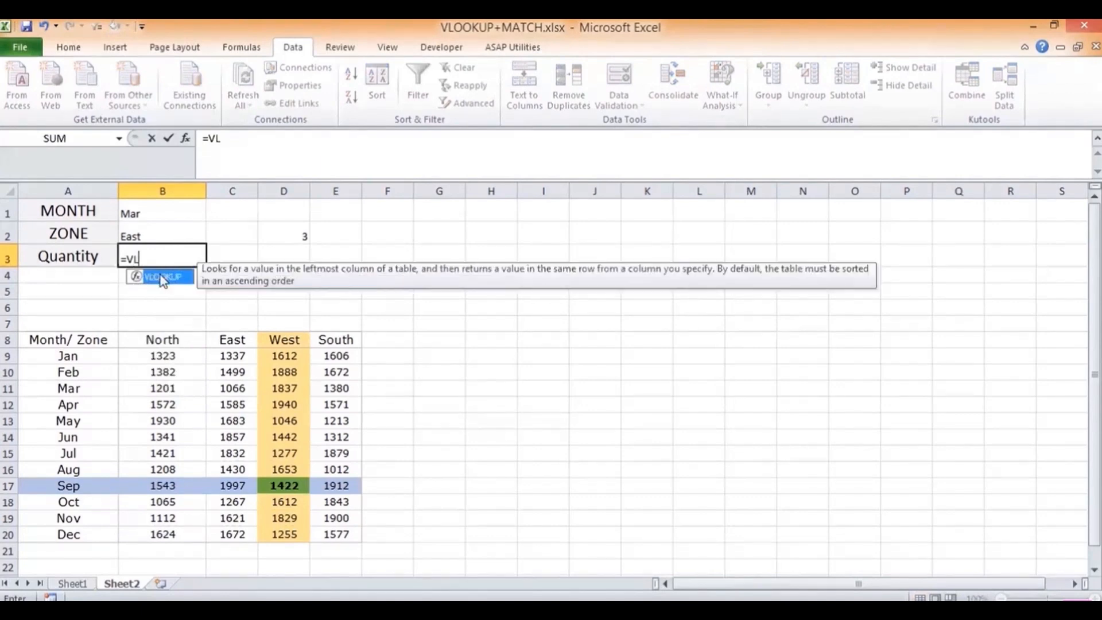
key(Tab)
click(144, 212)
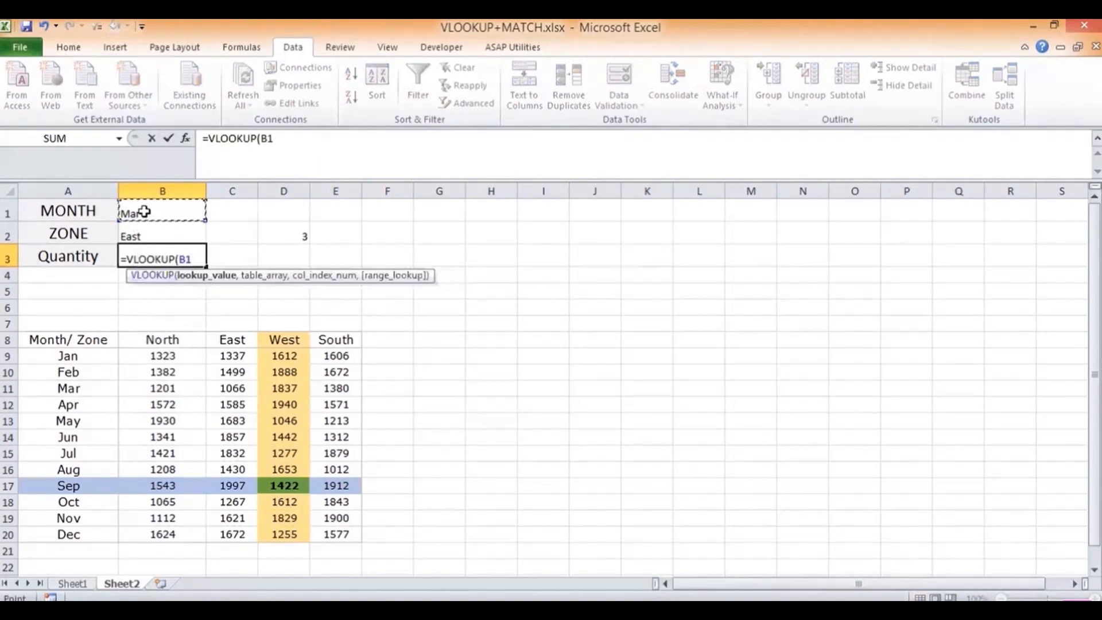
text(,)
drag(94, 339, 332, 530)
text(,)
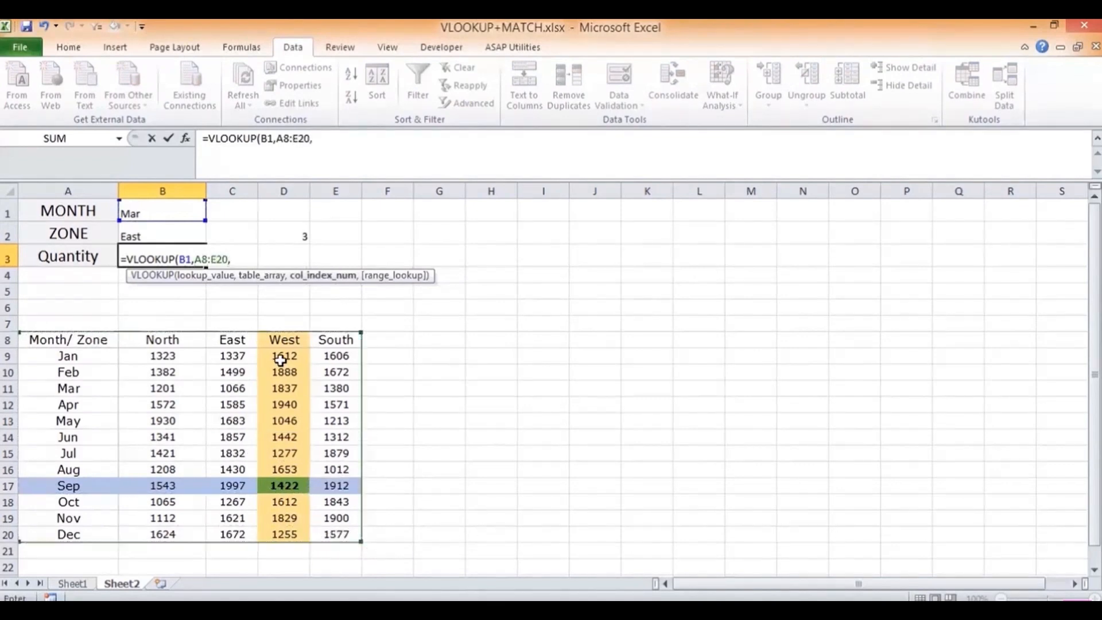
Step: Nest MATCH(B2,A8:E8,0) as the column index of the VLOOKUP in B3 and commit the formula
text(MATCH)
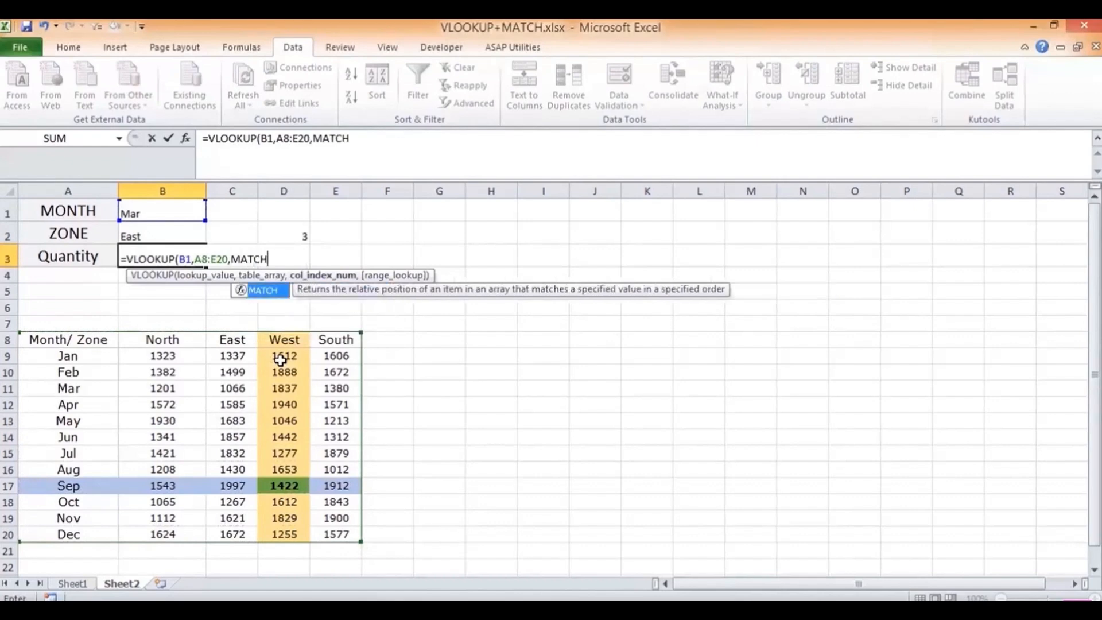
text(()
click(180, 235)
text(,)
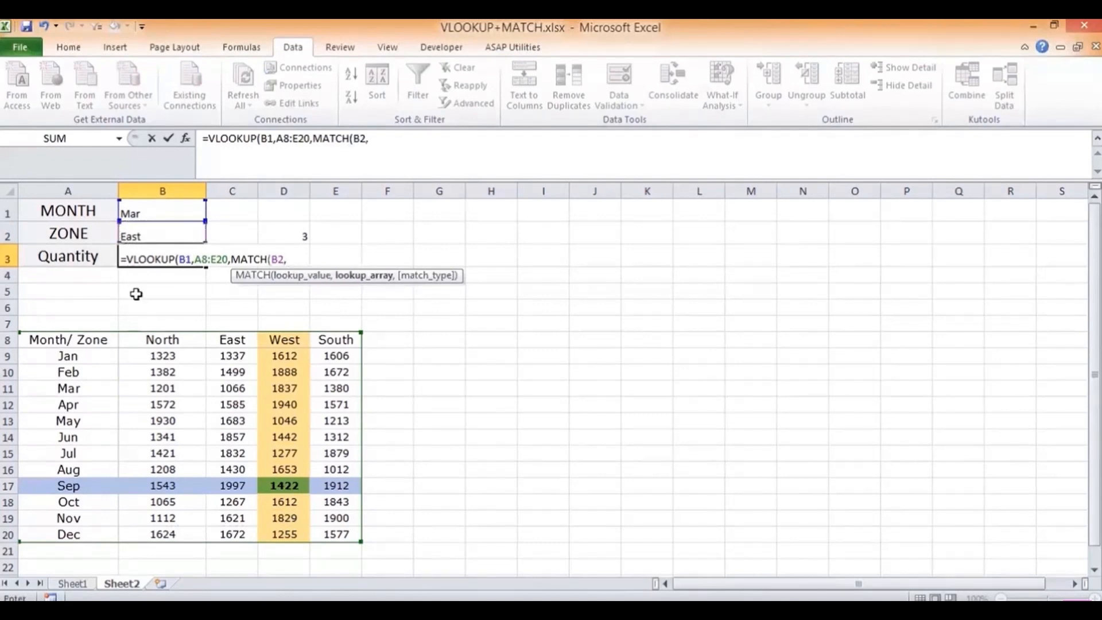
drag(71, 342, 342, 341)
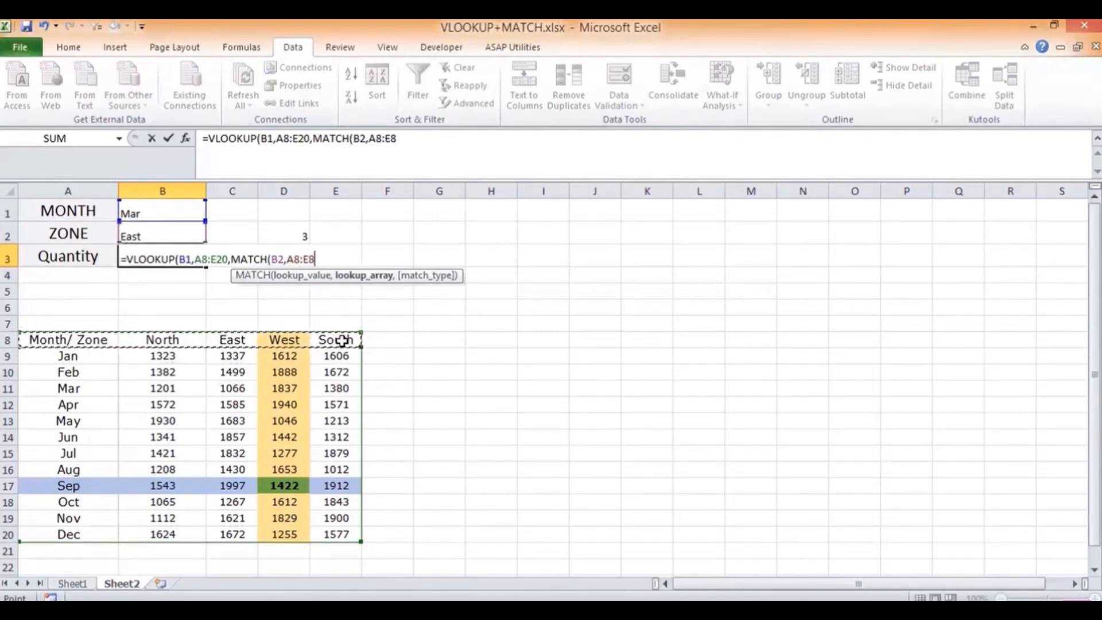
text(,)
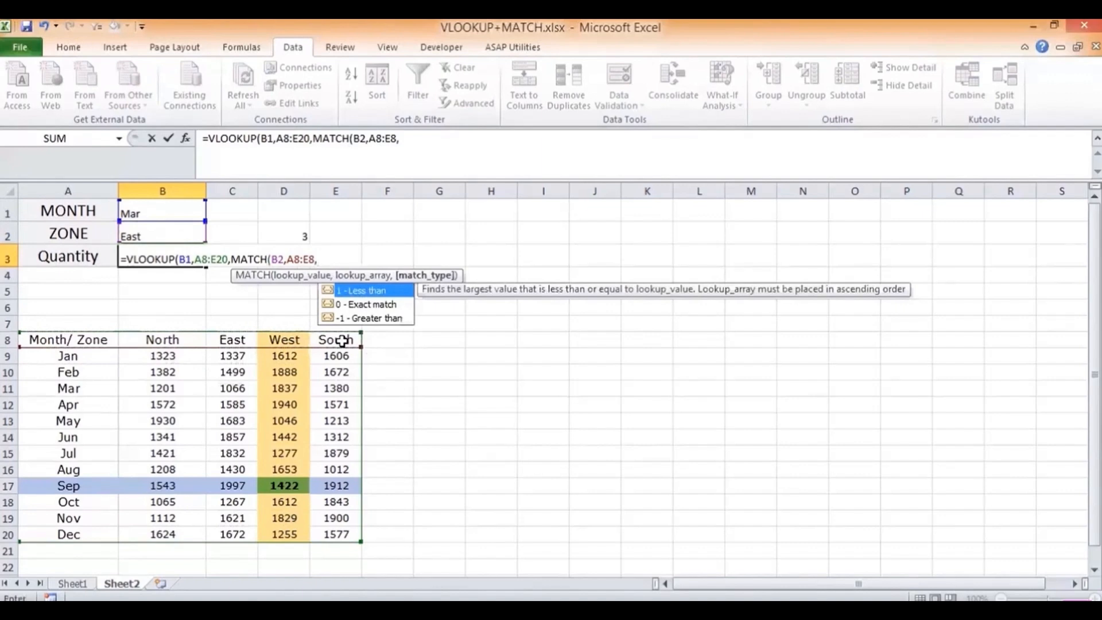
key(Down)
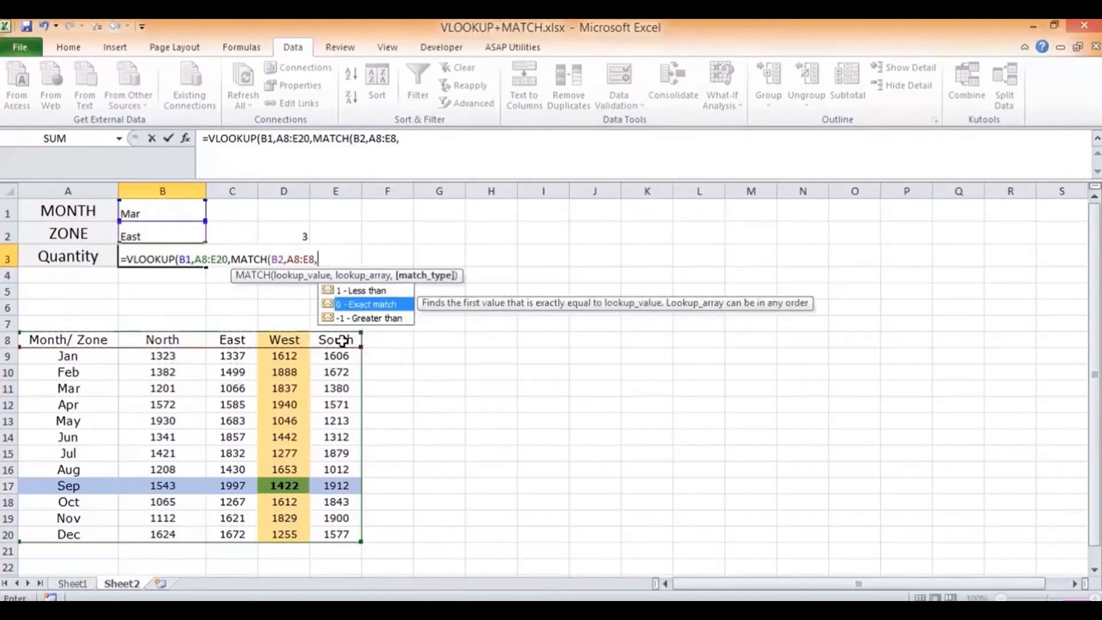
double_click(388, 302)
text()))
key(Return)
key(Up)
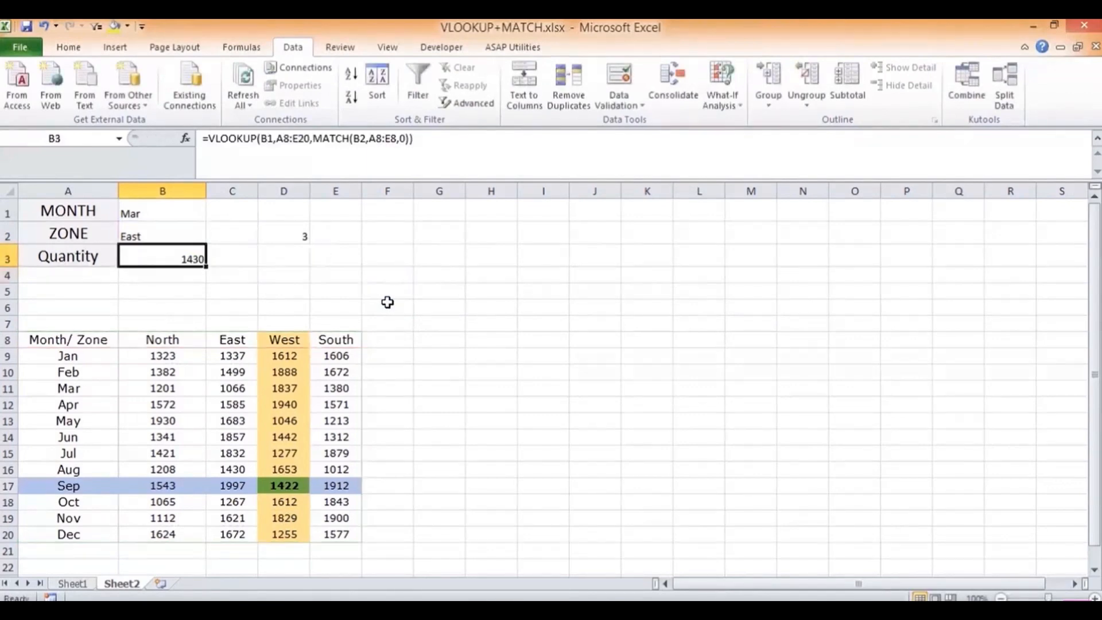
Step: Check the Mar and East value in the table, and add FALSE as the exact-match argument of the VLOOKUP in B3
click(62, 388)
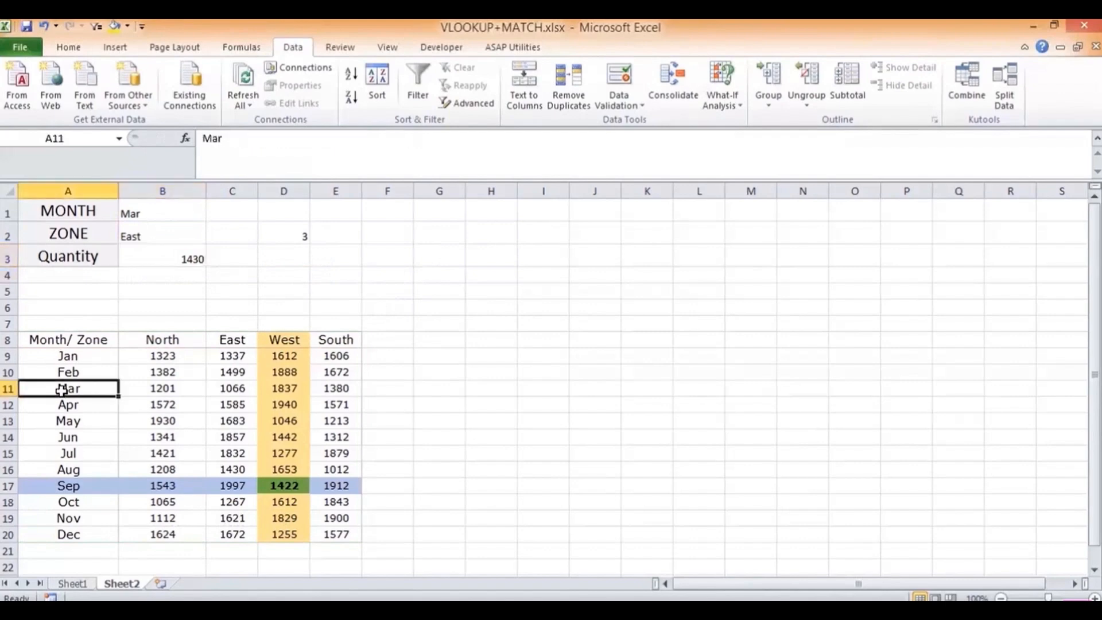
click(221, 389)
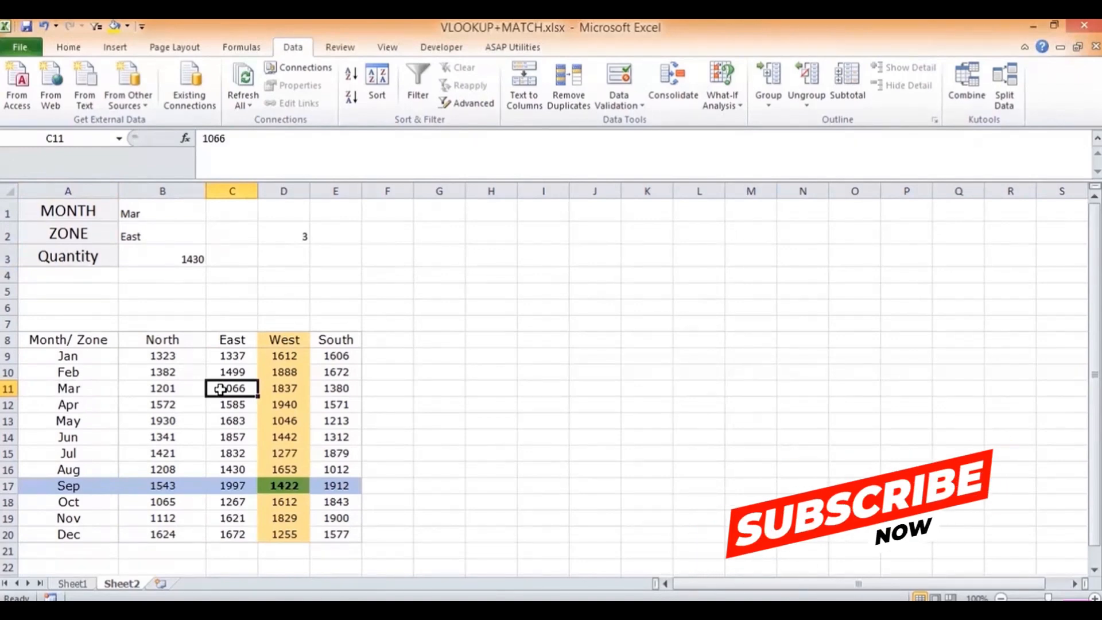
click(172, 255)
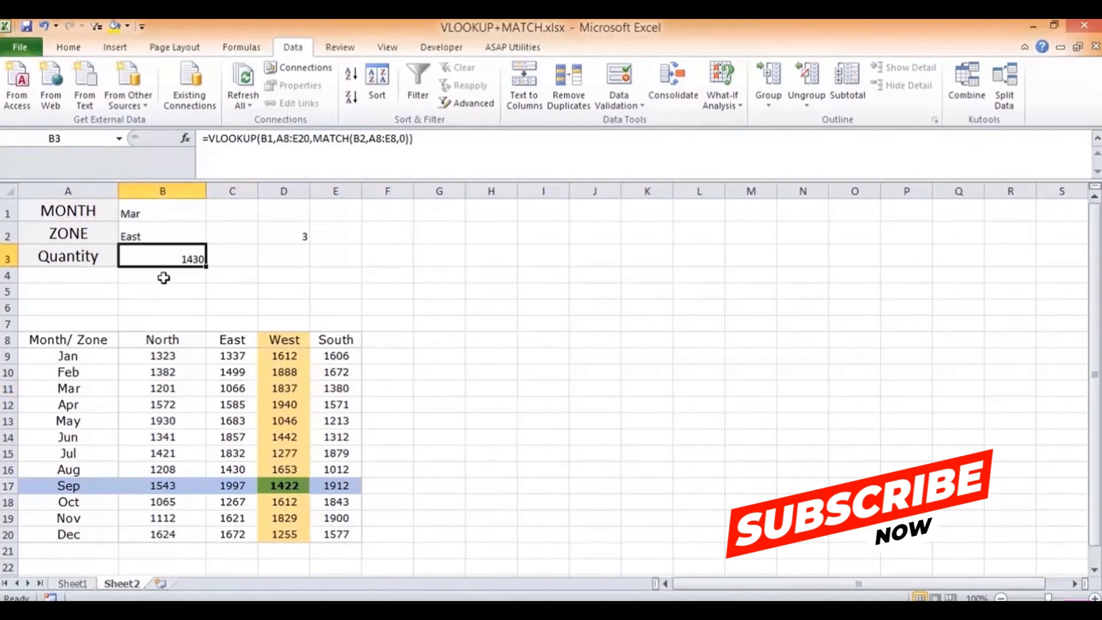
click(419, 140)
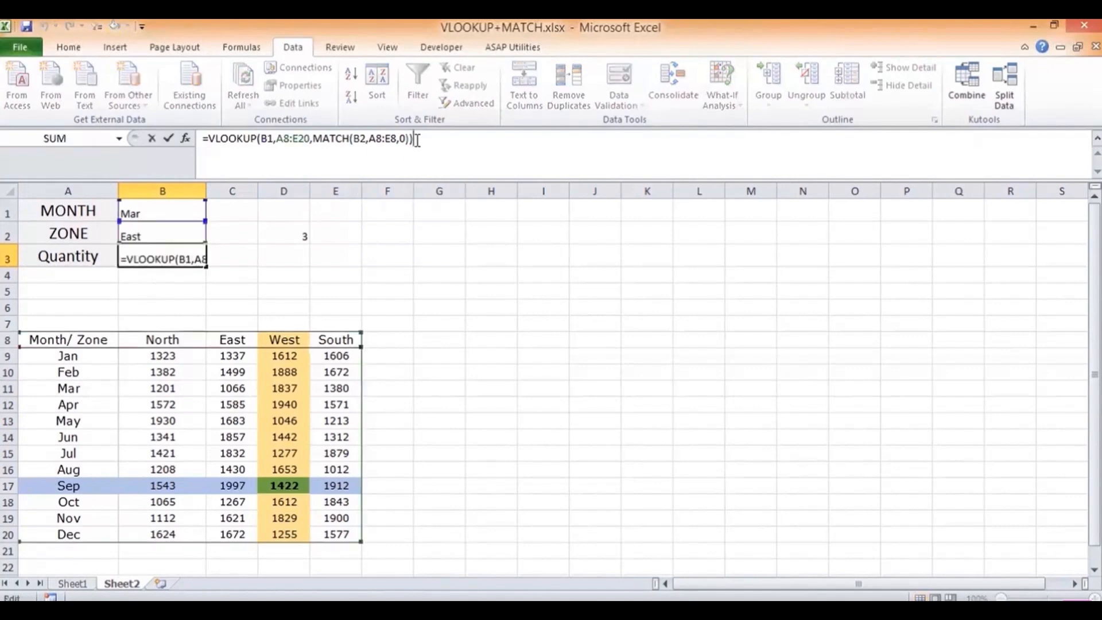
key(BackSpace)
text(,)
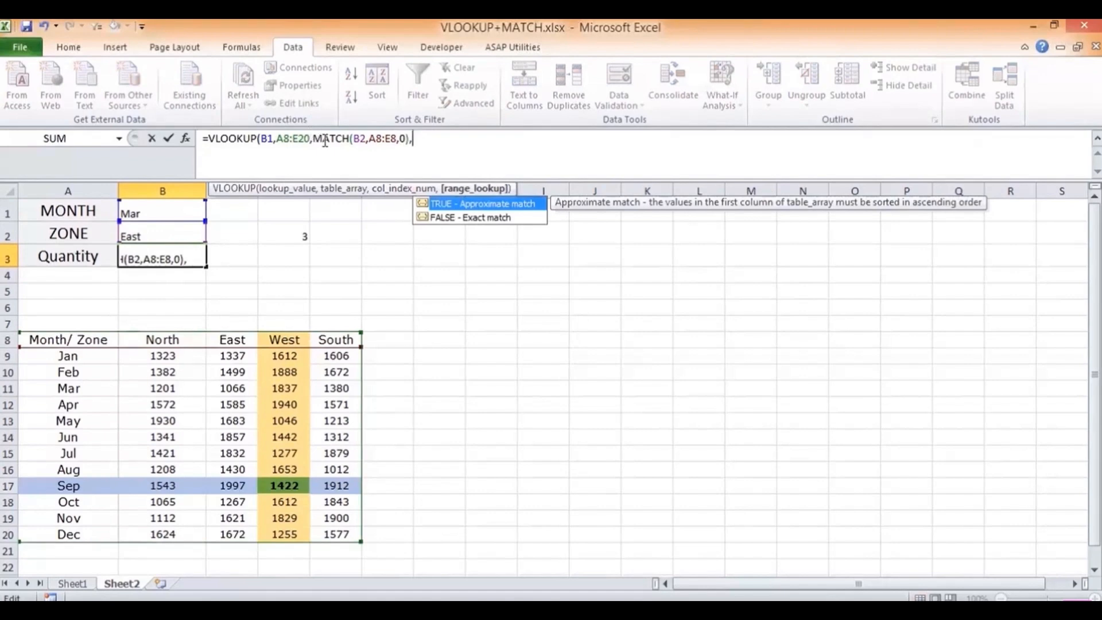
click(453, 157)
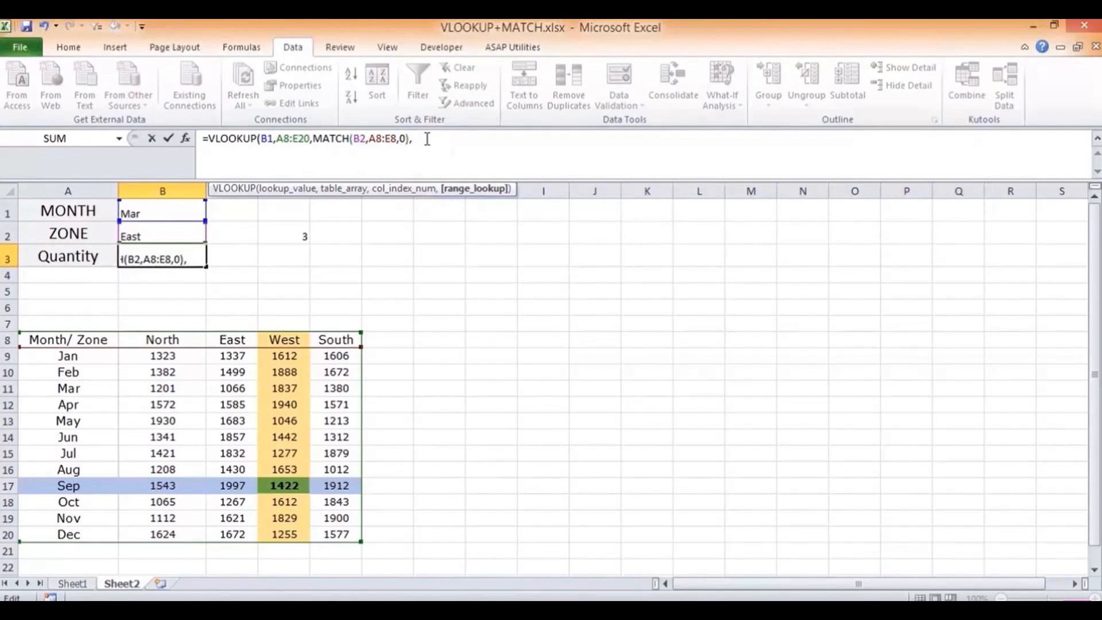
text(F)
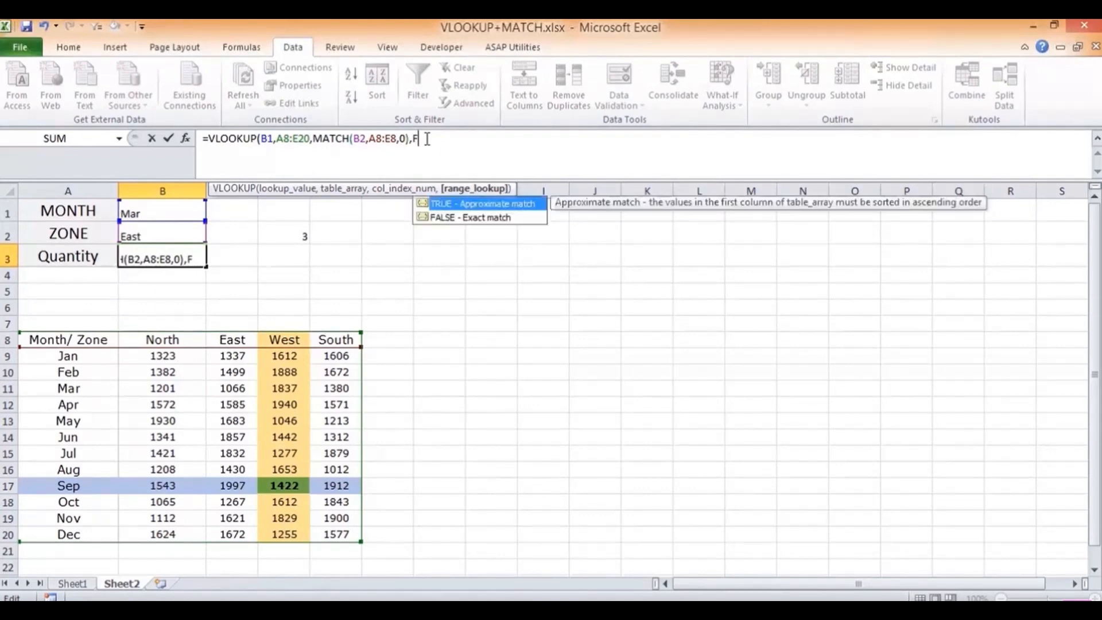
click(444, 219)
double_click(445, 218)
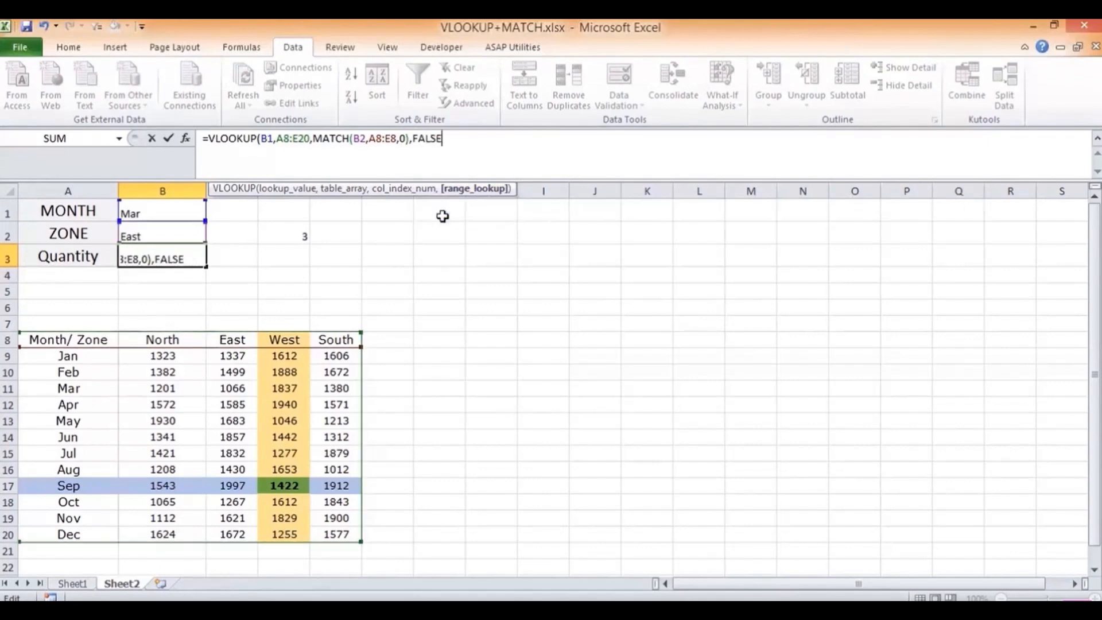
key(Return)
key(Return)
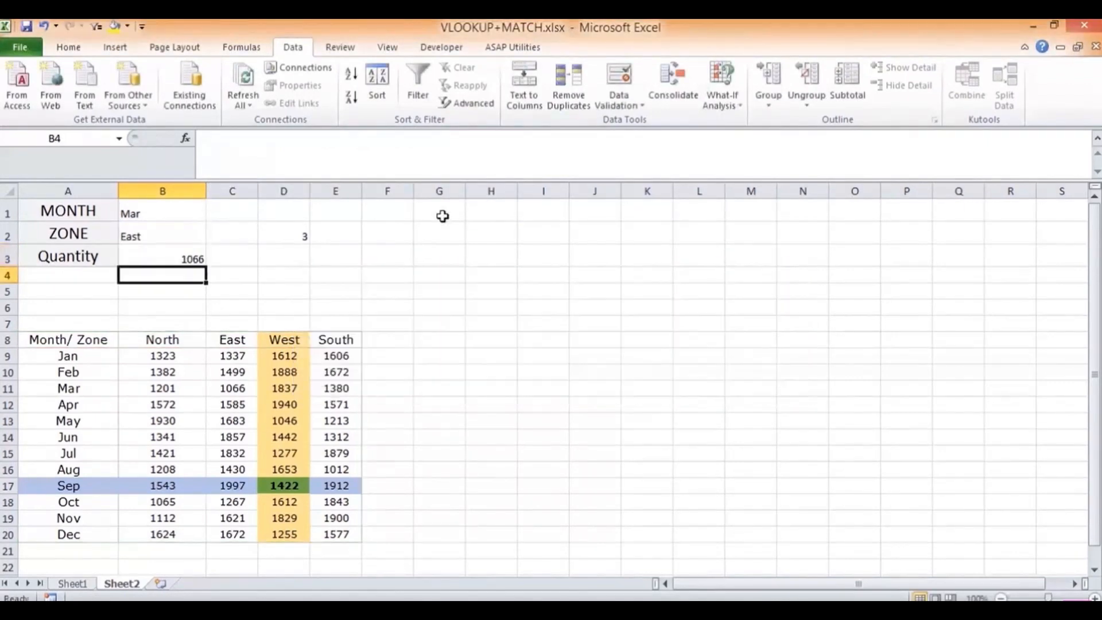
Step: Examine the corrected formula in B3 and compare its quantity with the table cell where the Mar row meets the East column
key(Down)
key(Down)
key(Down)
key(Down)
key(Down)
key(Down)
key(Down)
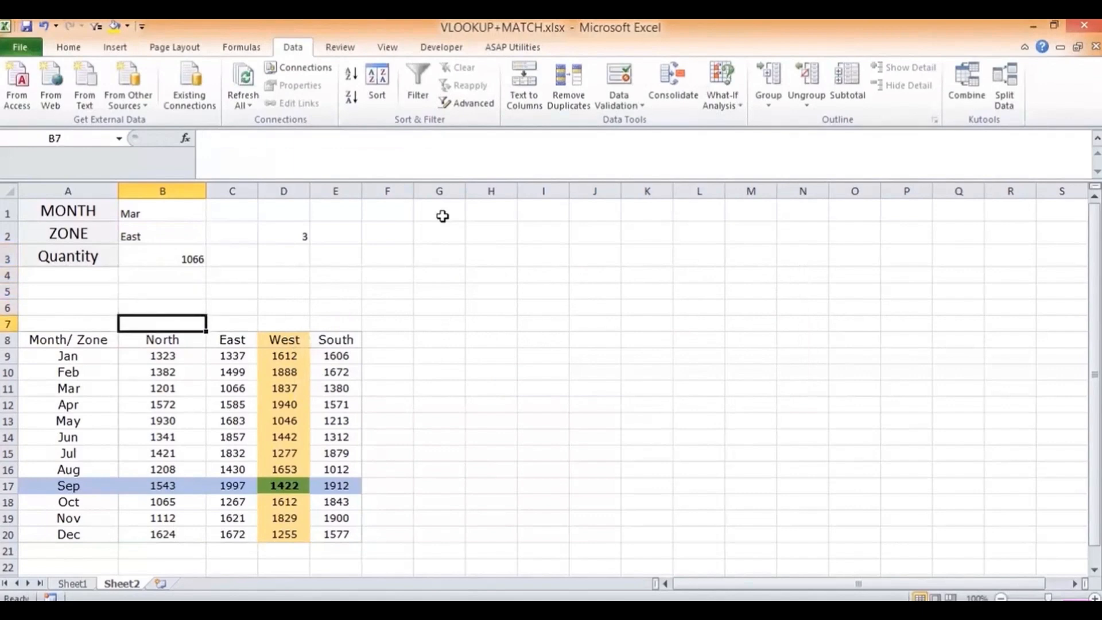
key(Down)
key(Right)
key(Up)
key(Up)
key(Up)
key(Up)
key(Up)
key(Up)
key(Up)
key(Up)
key(Left)
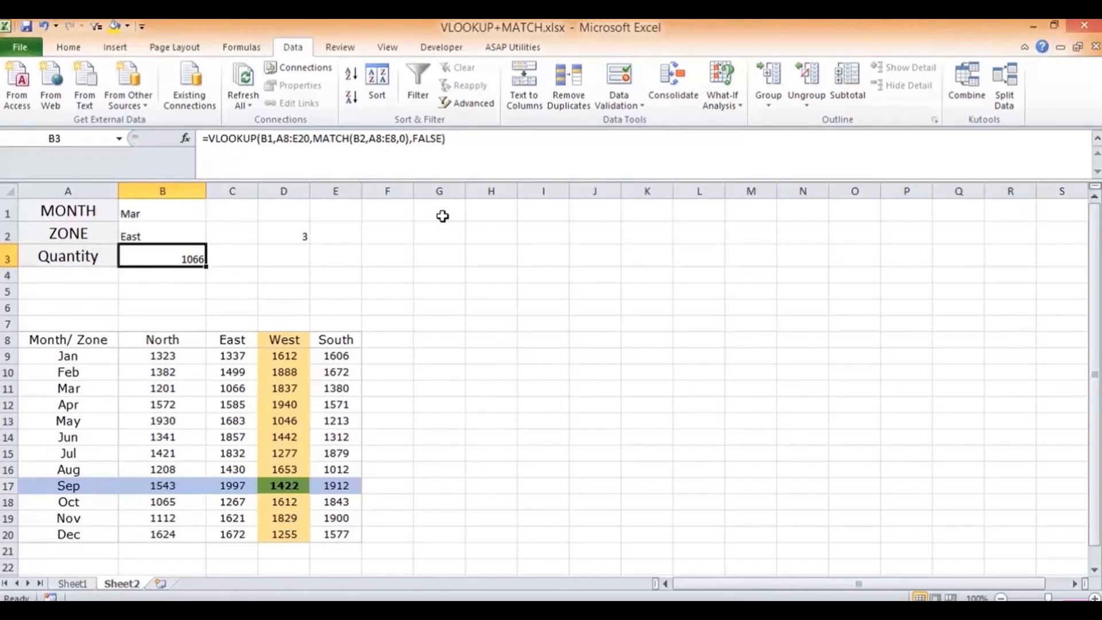
click(79, 388)
click(244, 336)
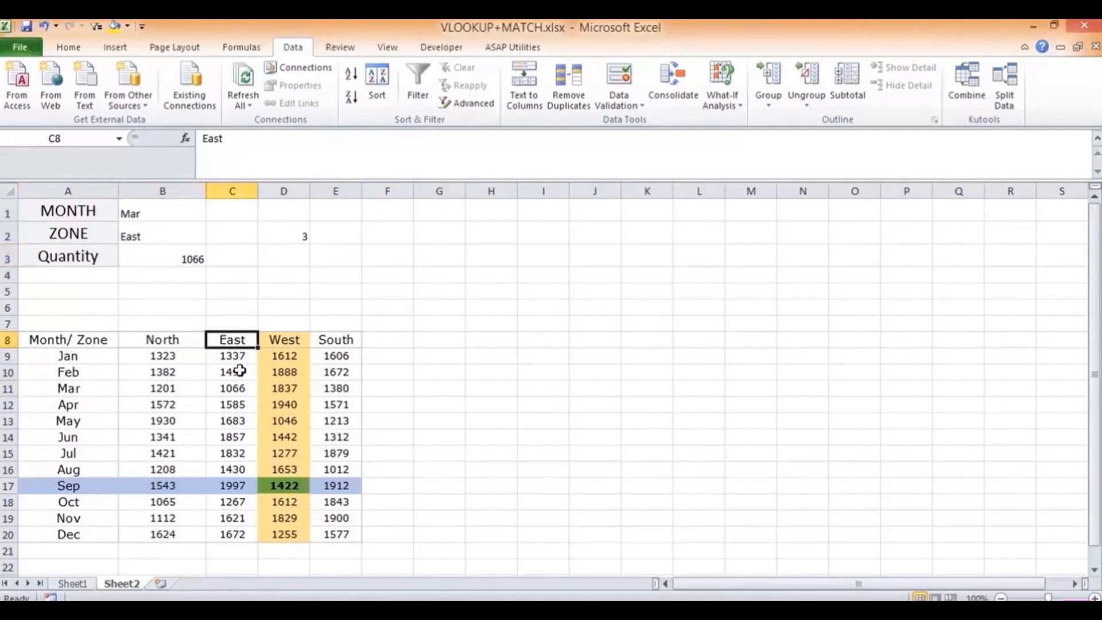
click(233, 392)
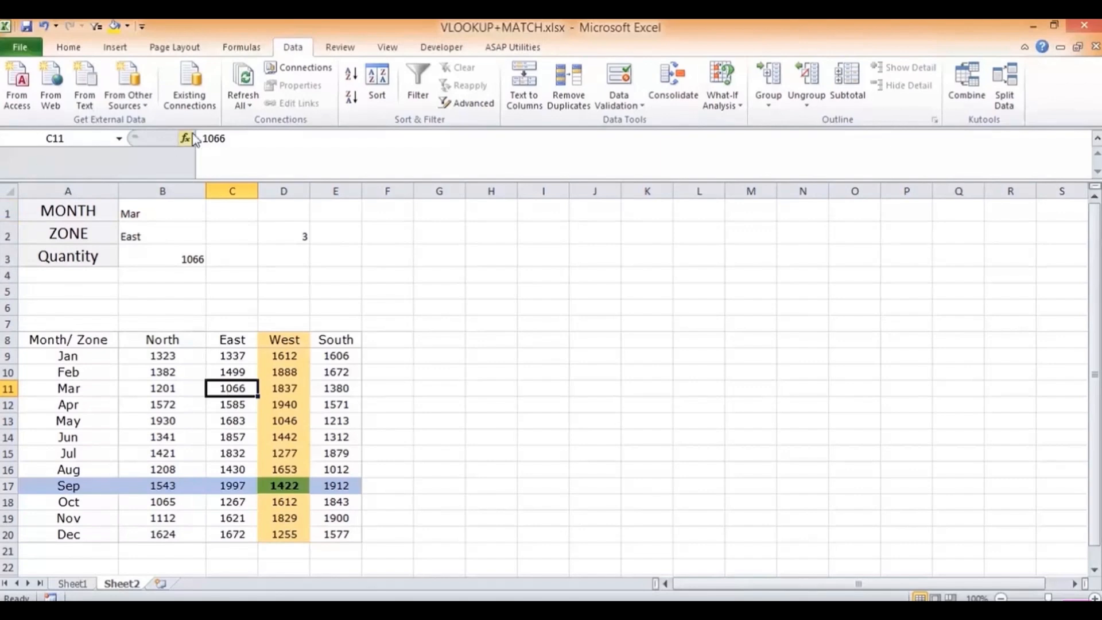
Step: Examine the conditional formatting categories, from Highlight Cells Rules to Icon Sets, and the rule types offered for a new formatting rule
click(82, 50)
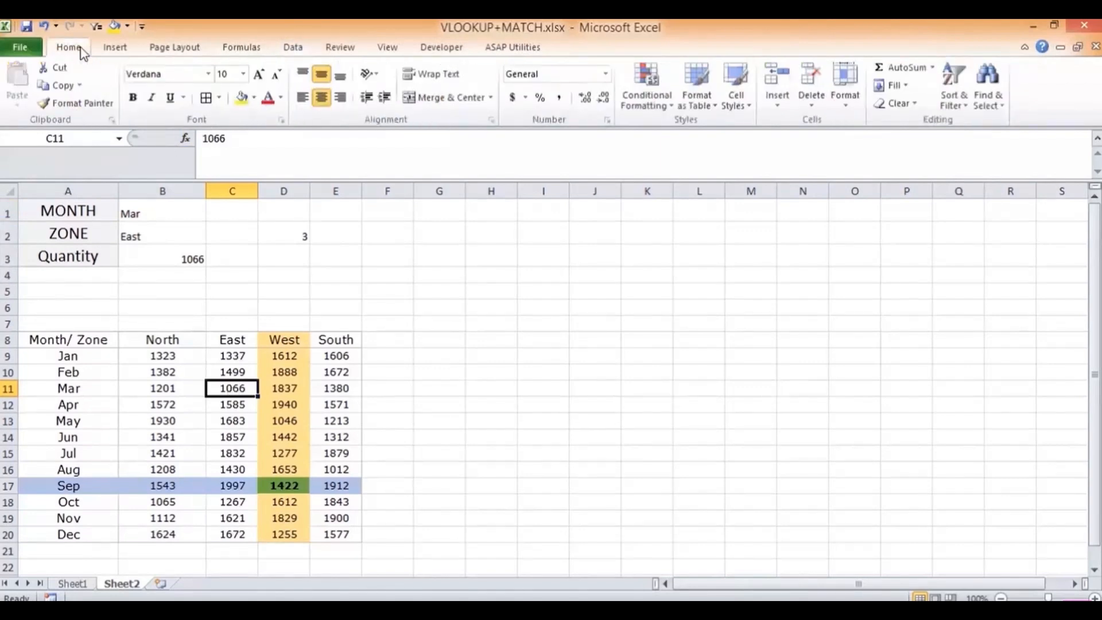
click(665, 109)
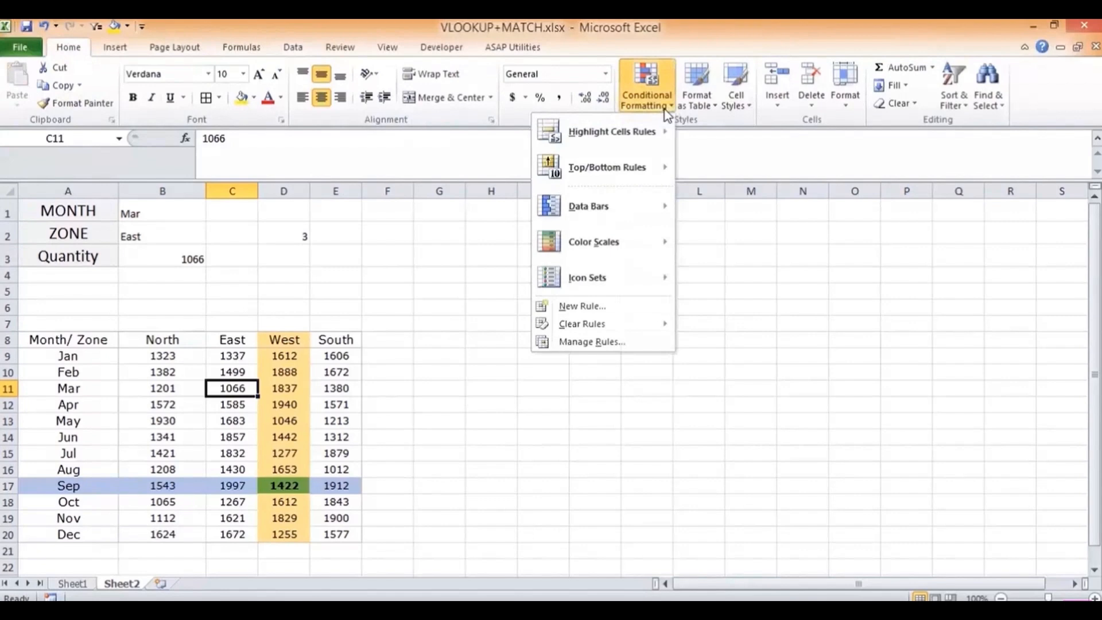
mouse_move(638, 133)
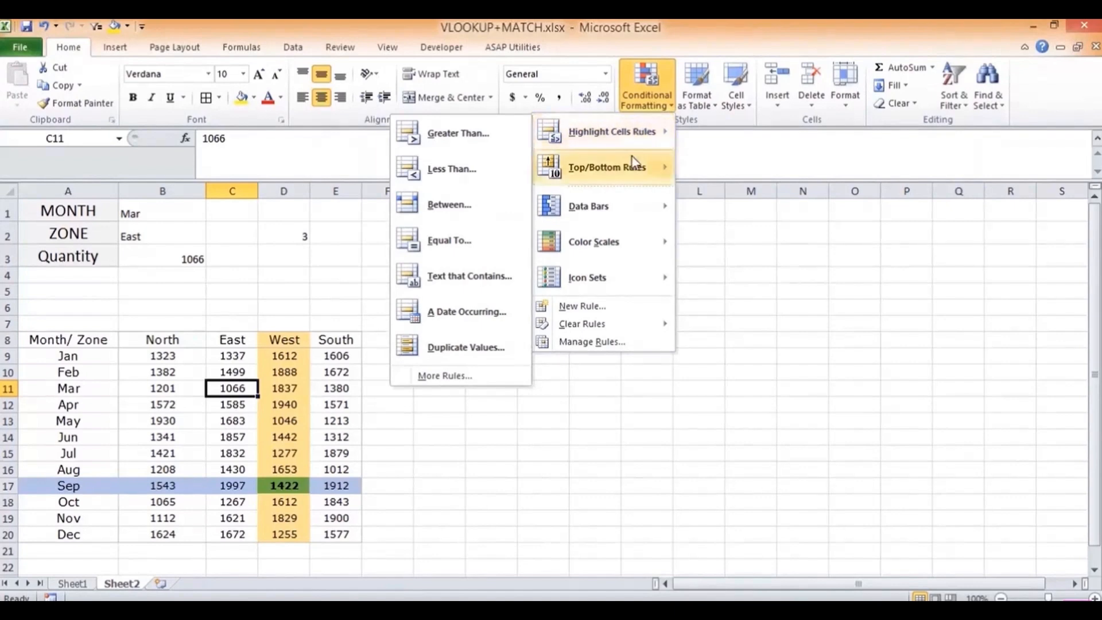
mouse_move(634, 166)
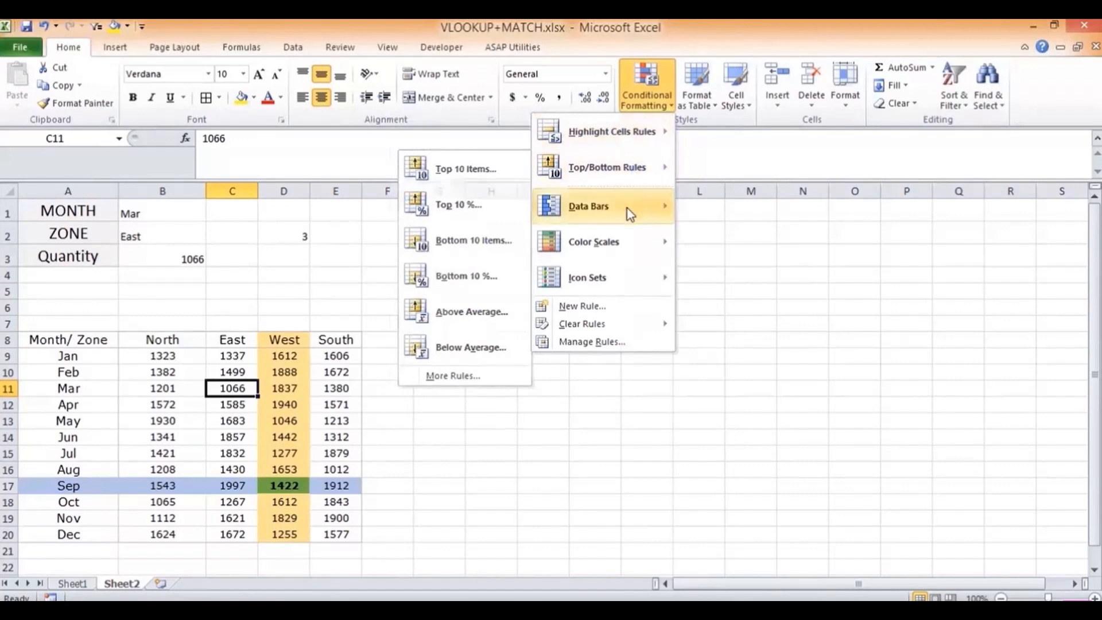
mouse_move(629, 217)
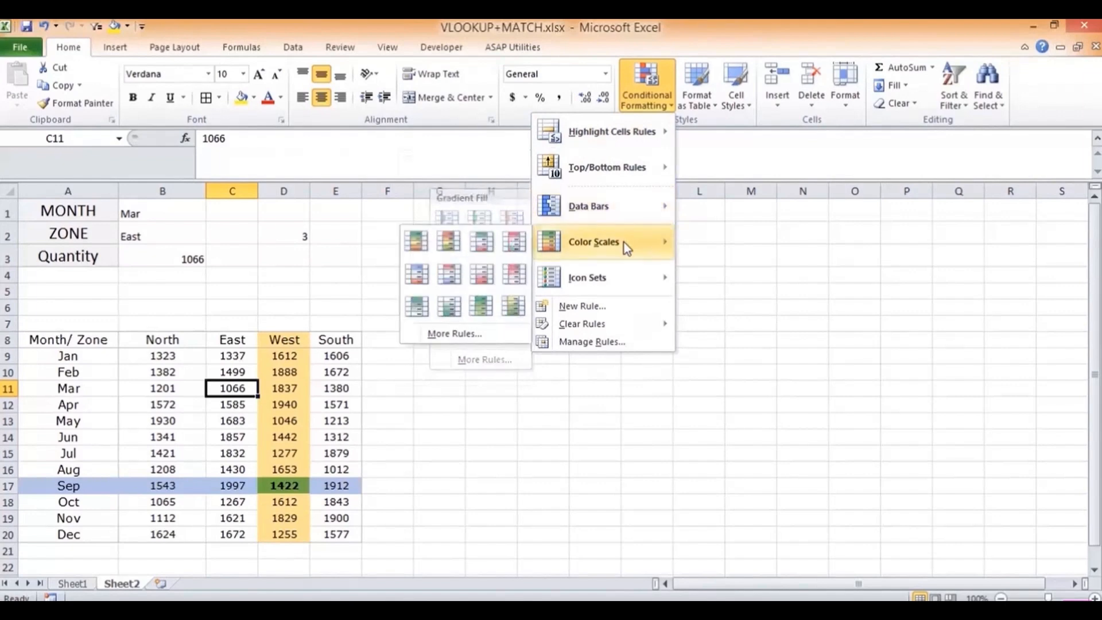
mouse_move(614, 286)
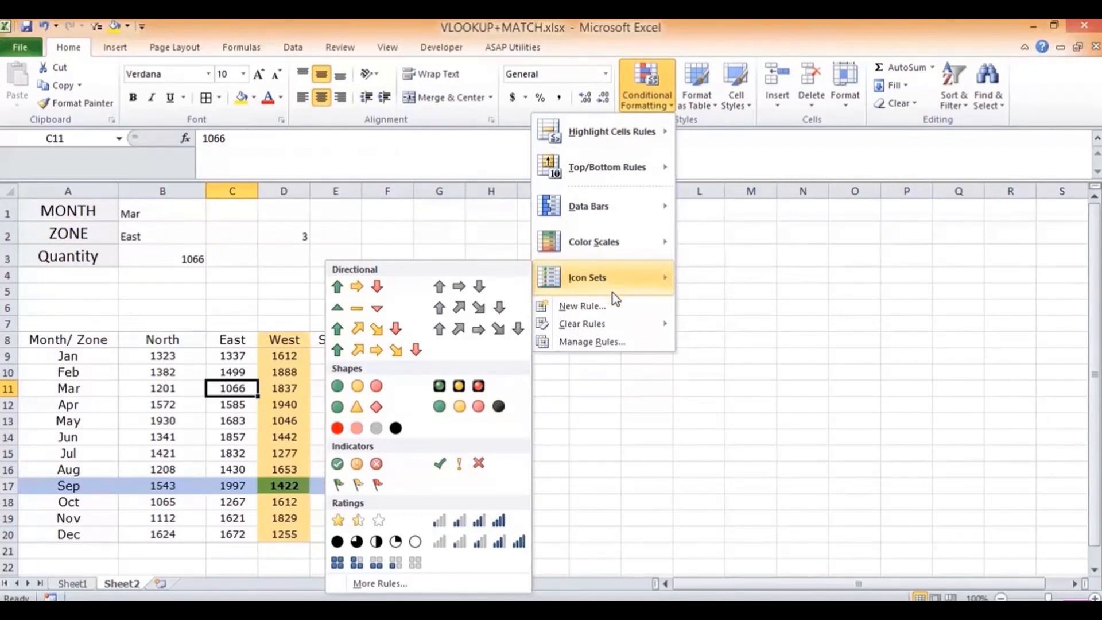
click(581, 306)
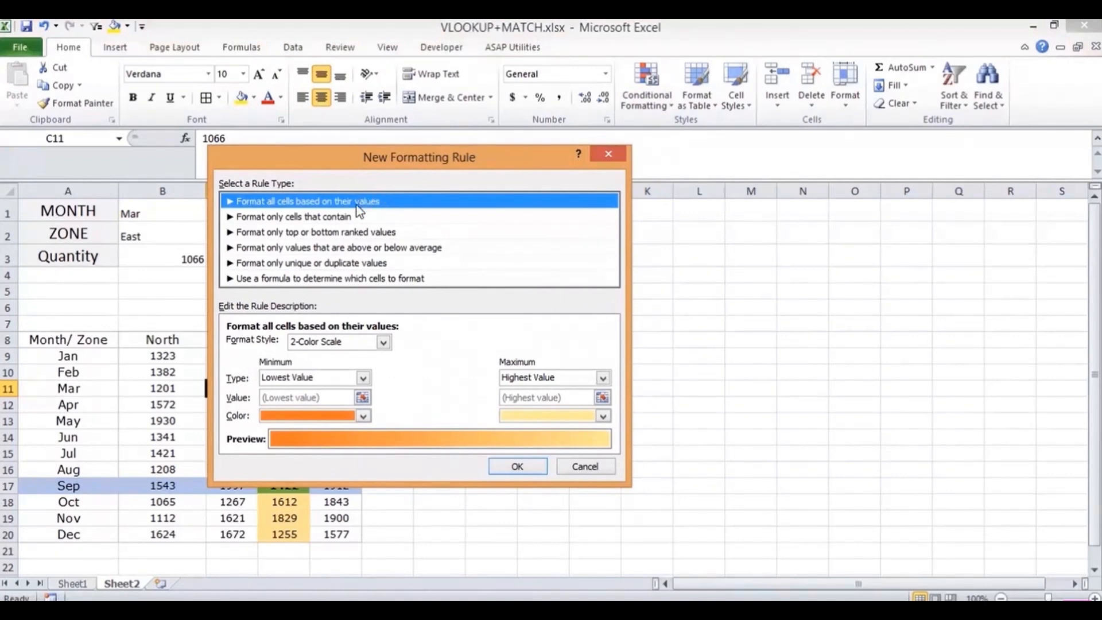
click(607, 152)
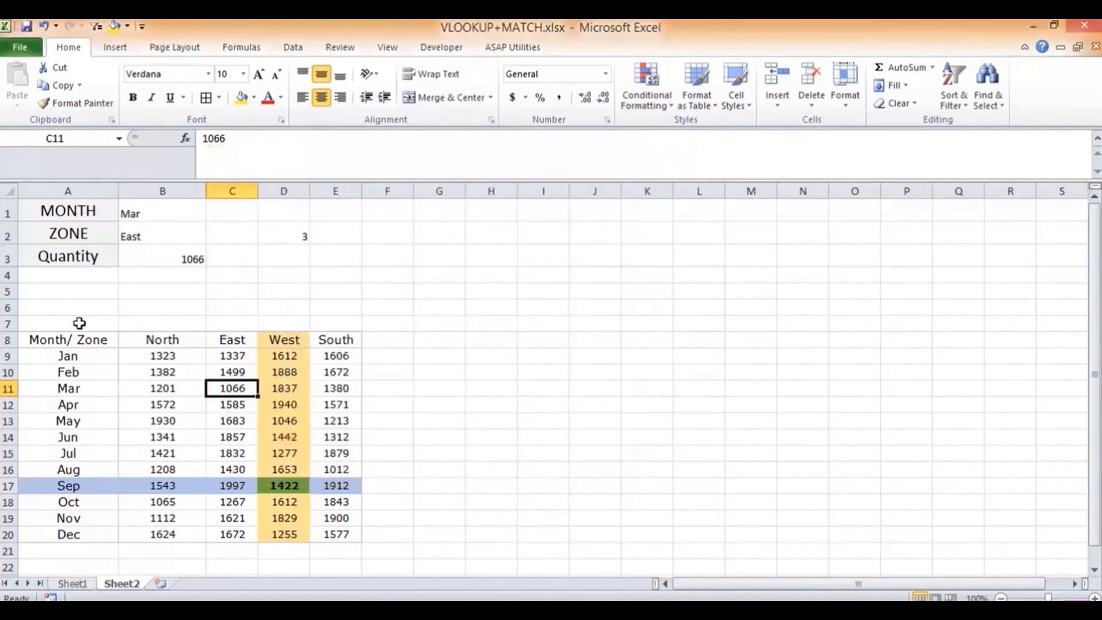
Step: Apply a 2-Color Scale conditional formatting rule, from lowest to highest value, to the table A8:E20
drag(77, 337, 343, 534)
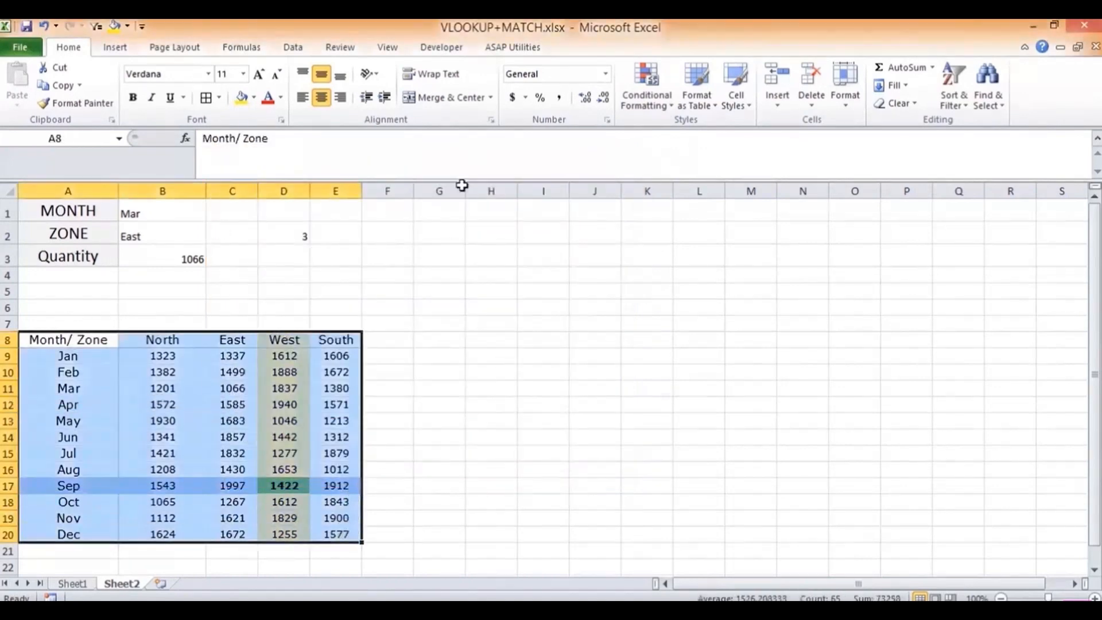
click(639, 92)
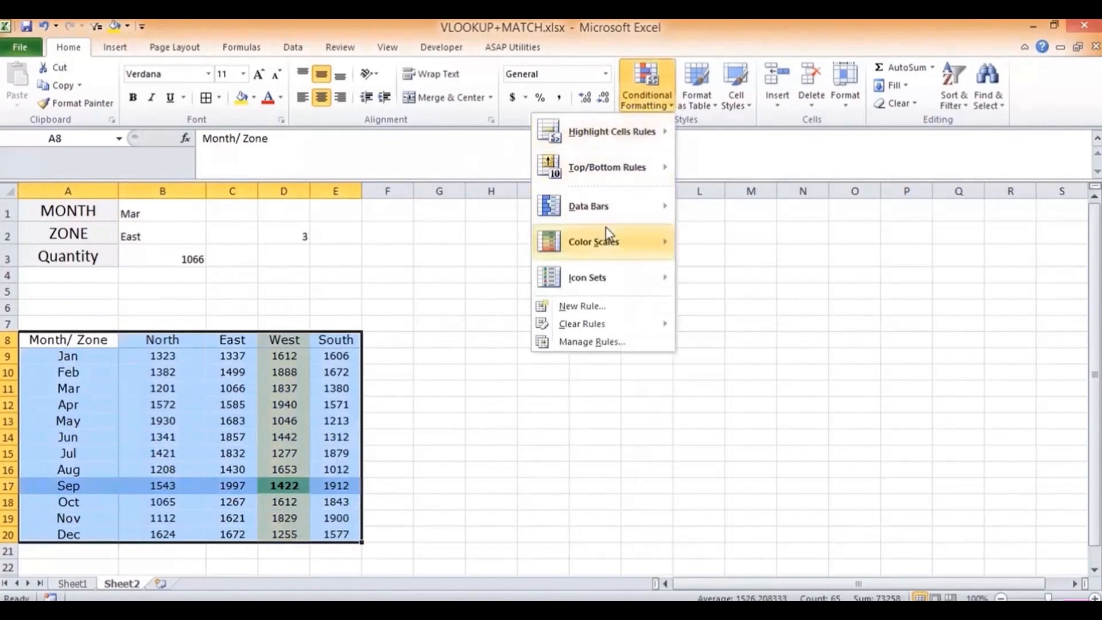
click(574, 314)
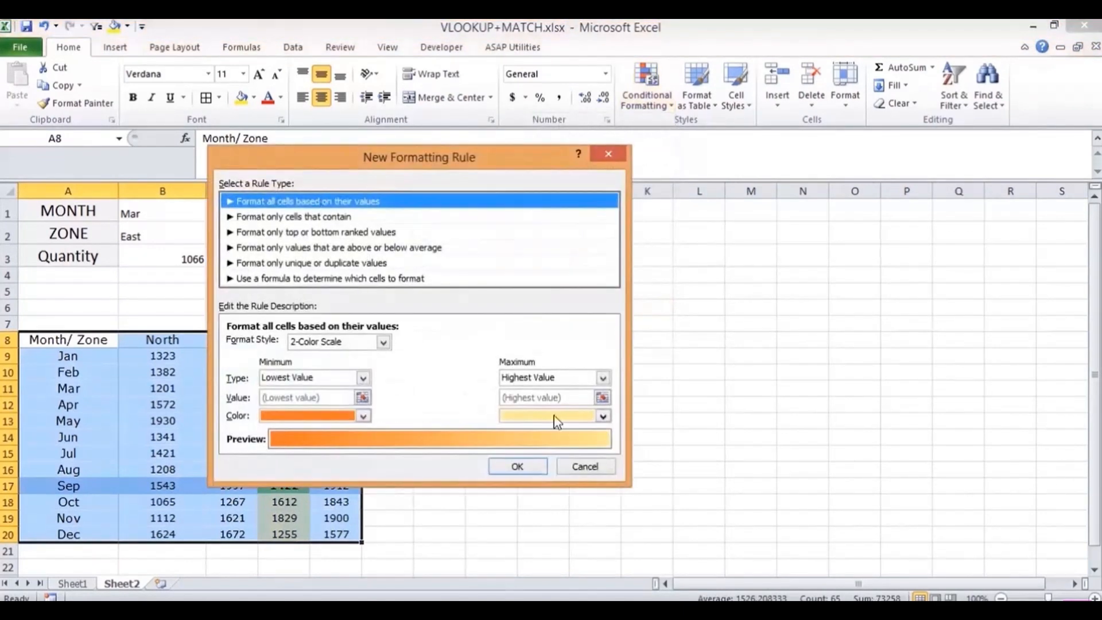
click(516, 468)
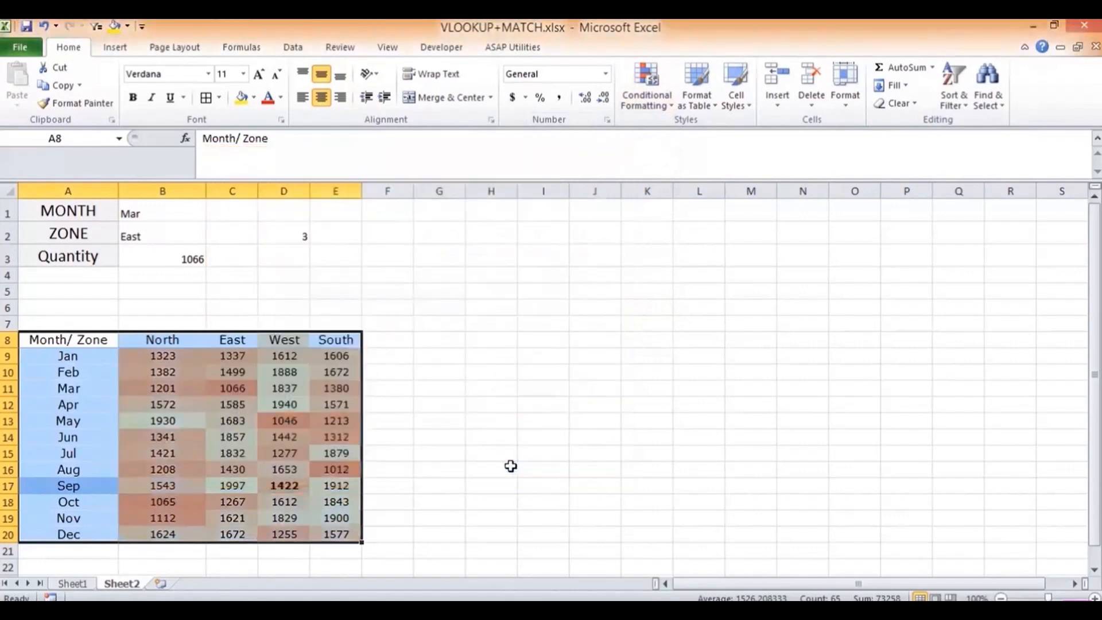
Step: Start another conditional formatting rule on A8:E20 that formats only cells whose value is equal to =$B$3
click(645, 98)
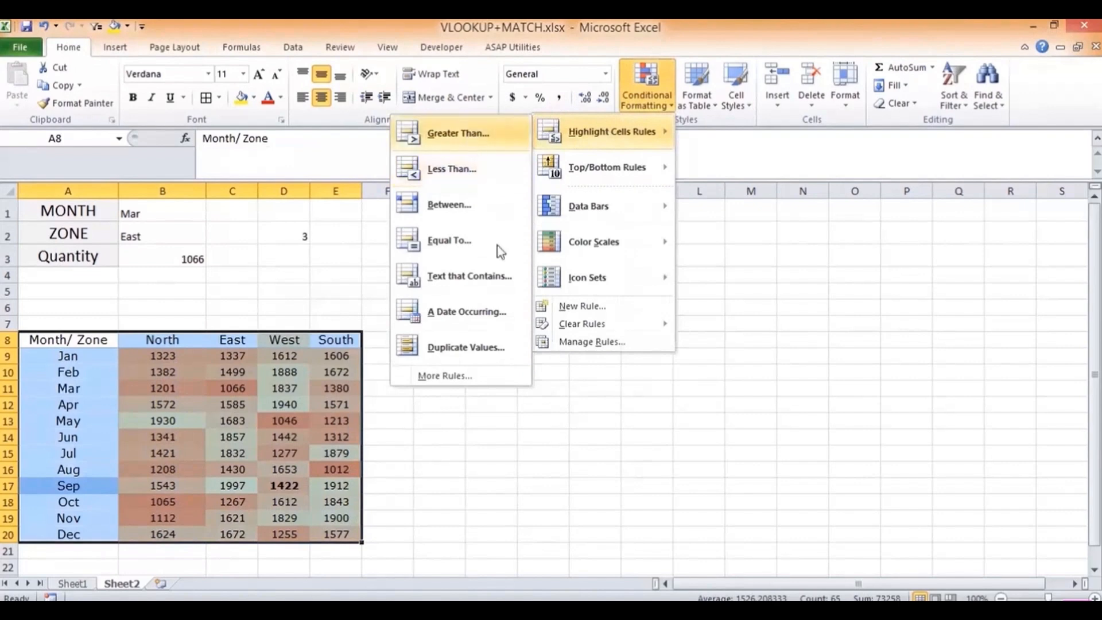
click(581, 306)
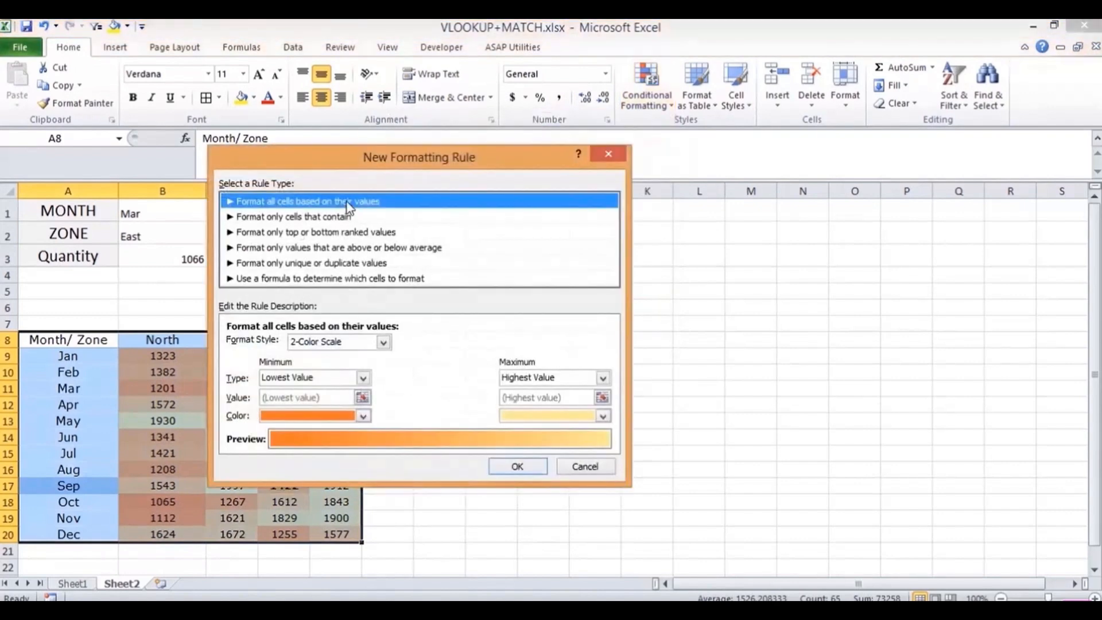
click(382, 342)
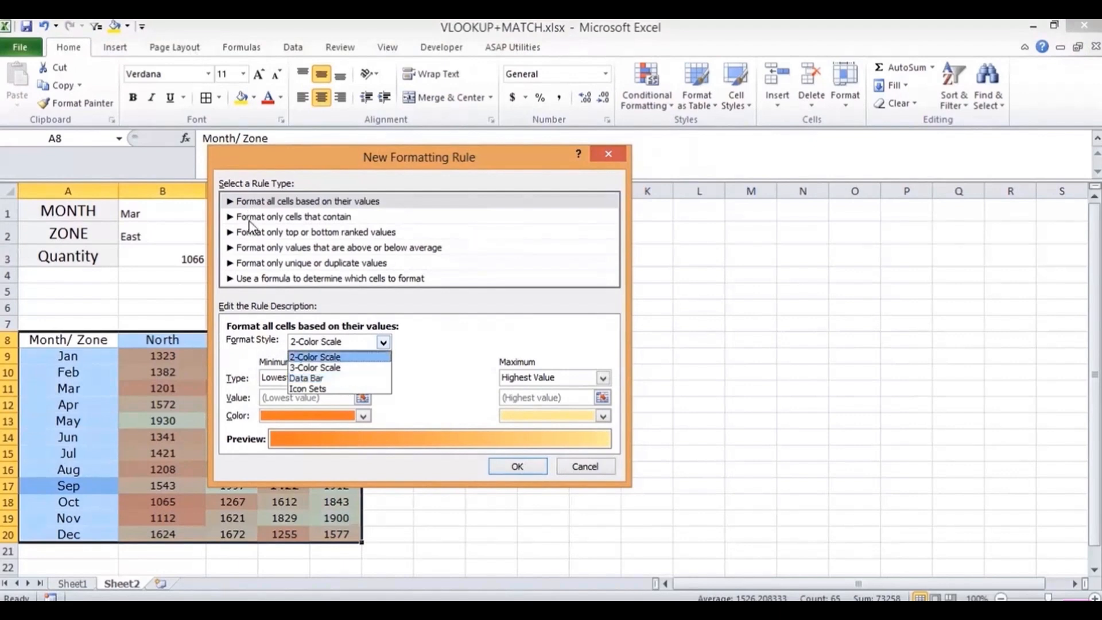
key(Escape)
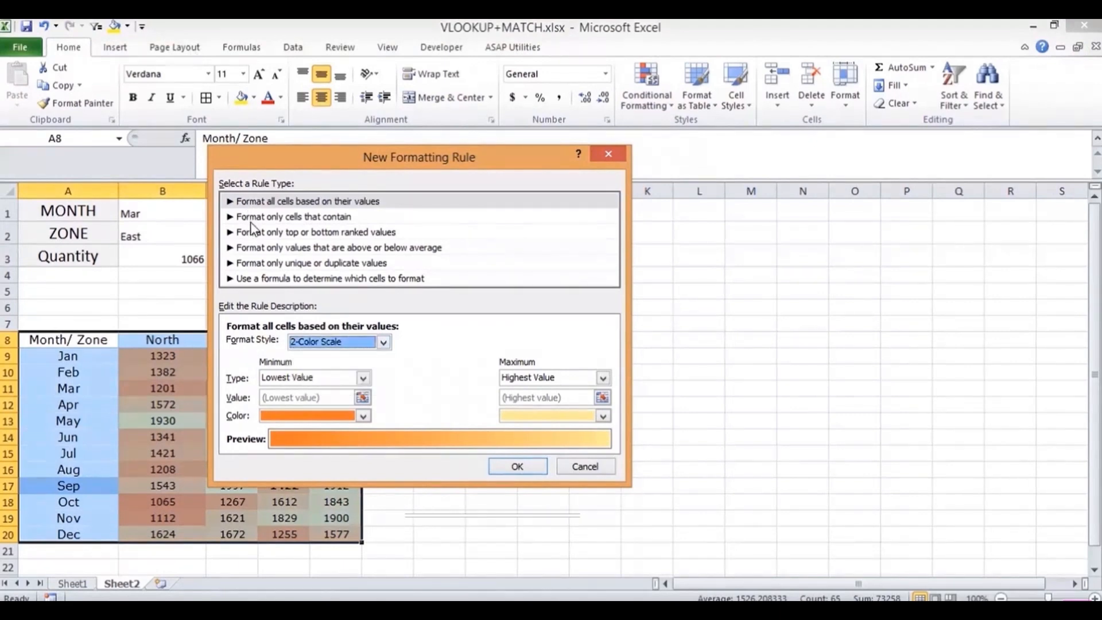
click(250, 217)
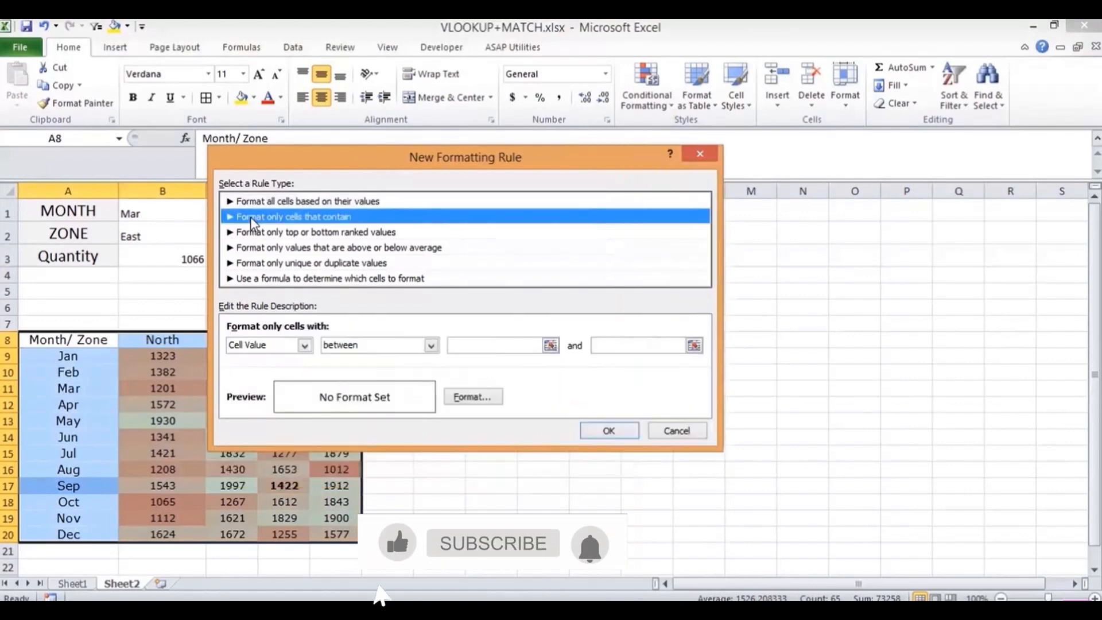
click(430, 345)
click(338, 383)
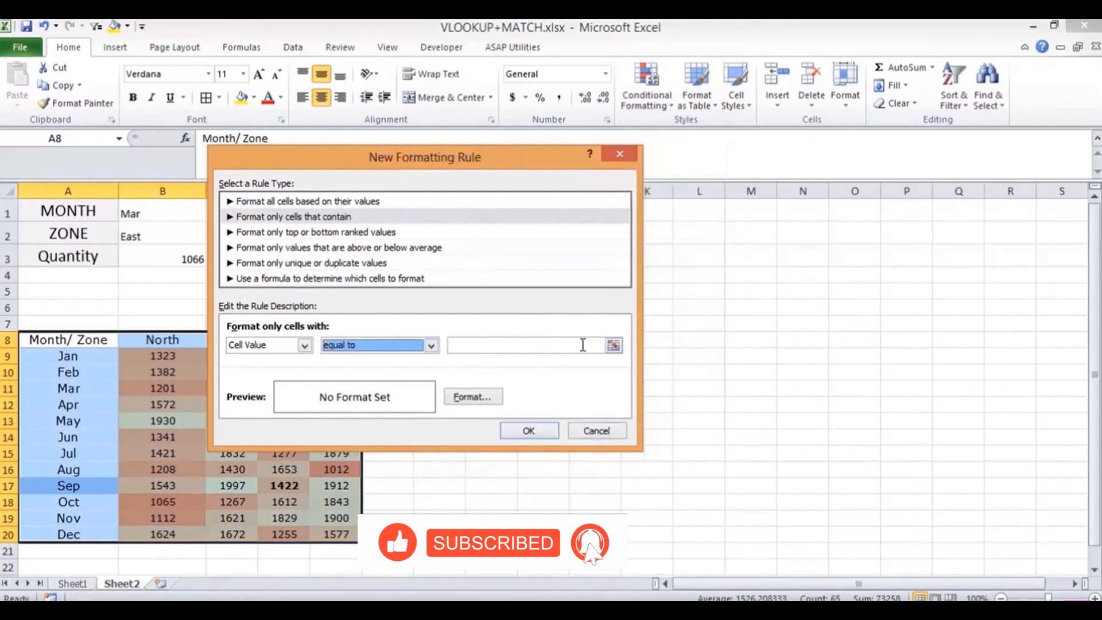
click(621, 346)
click(190, 258)
click(622, 185)
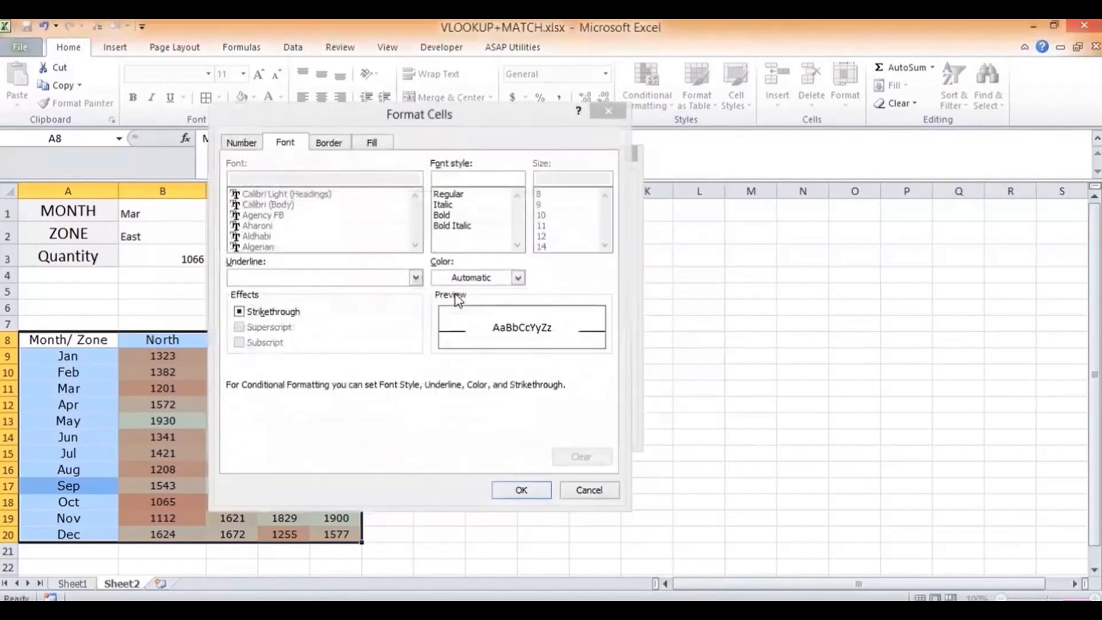
Step: Give the equal-to-B3 rule a red fill, apply it to the table, and check cell C11
click(370, 145)
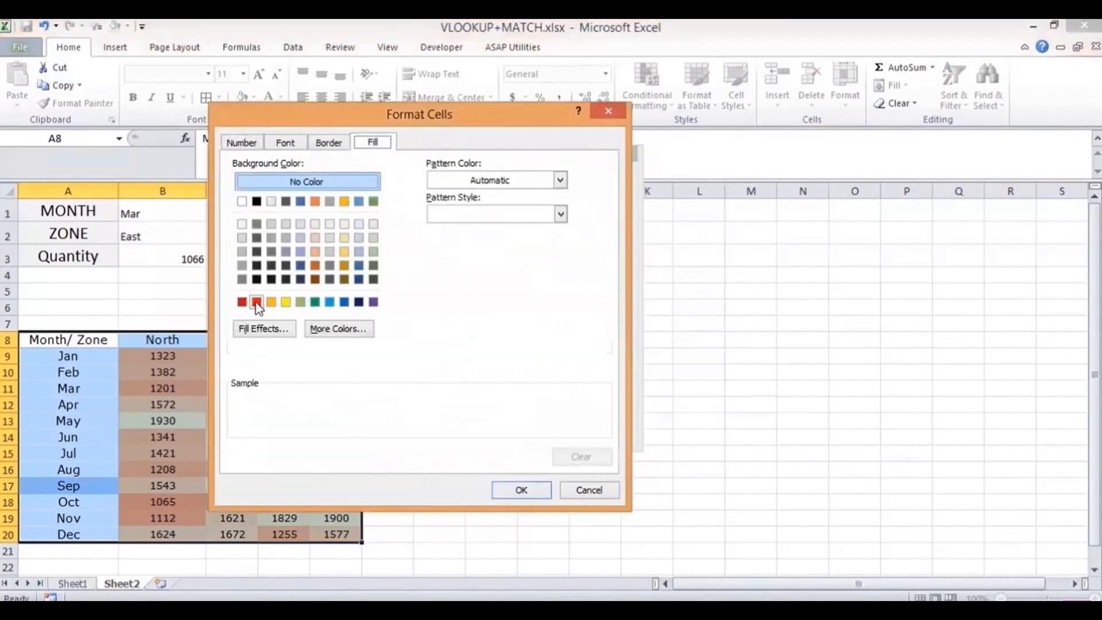
click(256, 302)
click(521, 490)
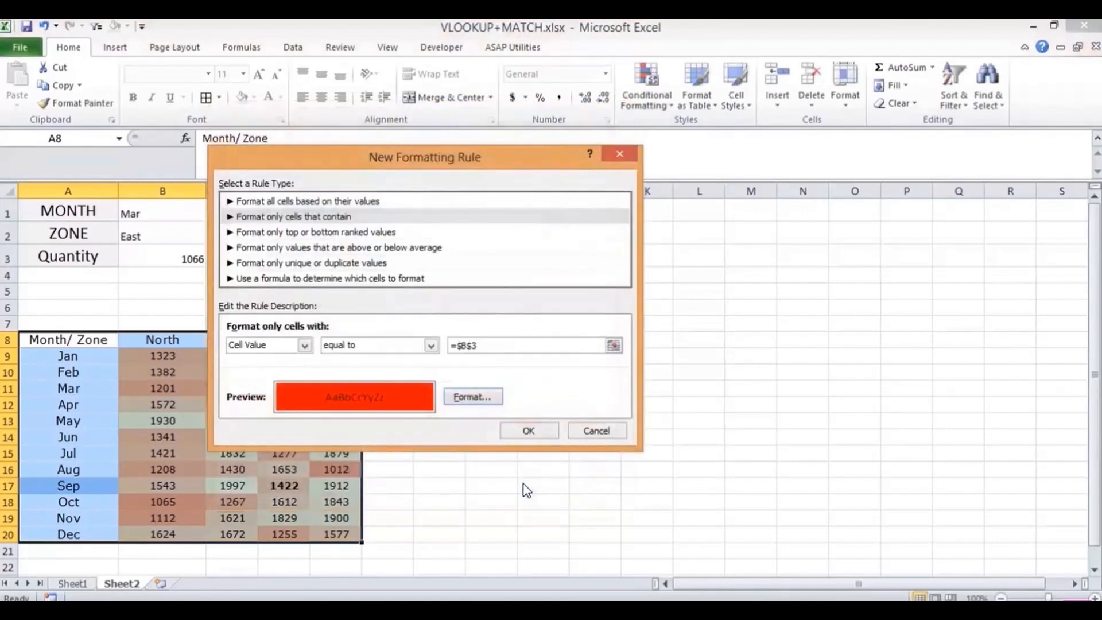
click(529, 431)
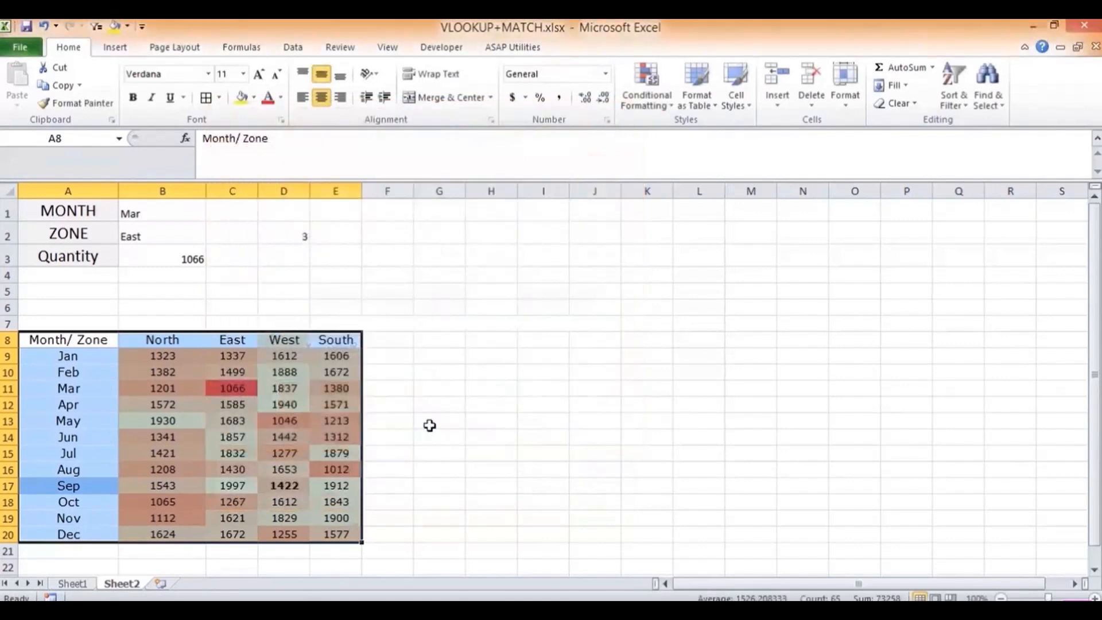
click(235, 386)
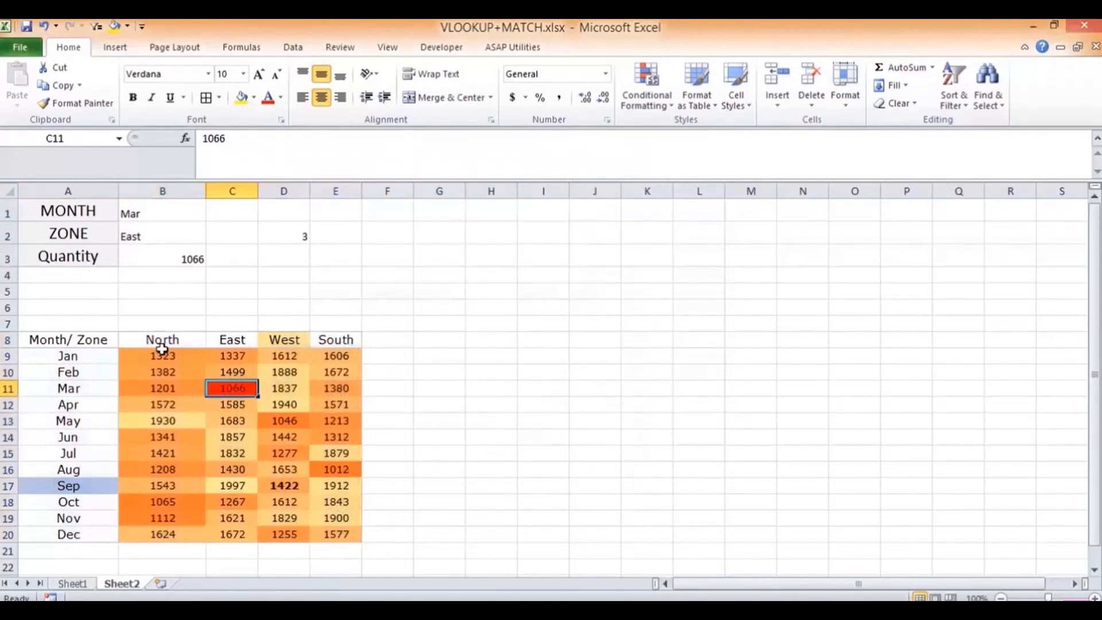
Step: Clear all formats from the table A8:E20 and add borders around all of its cells
drag(94, 344, 345, 535)
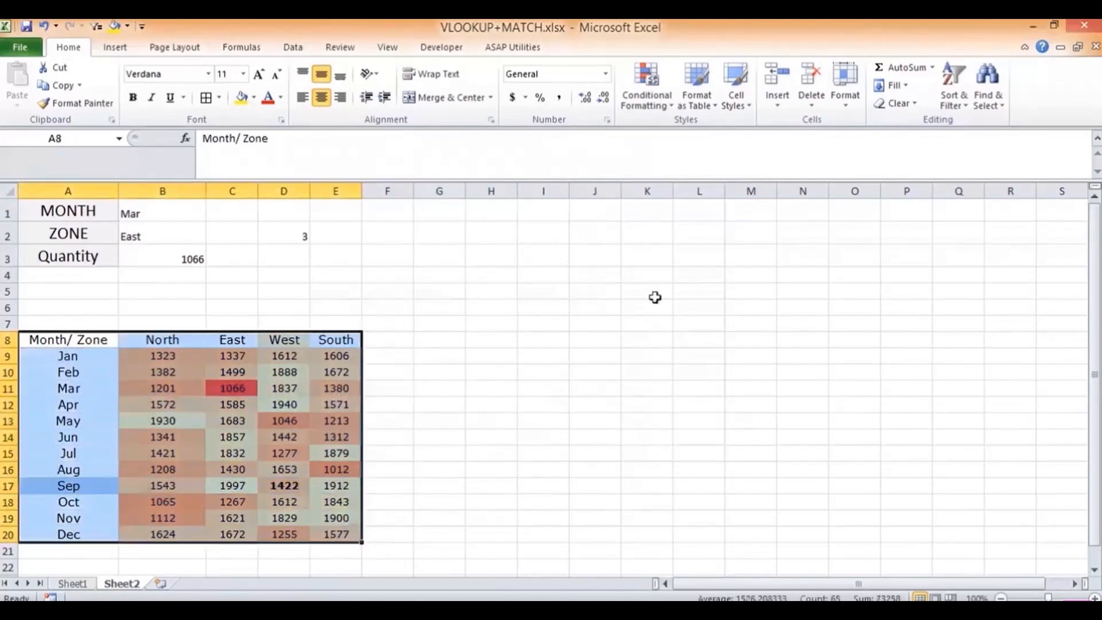
click(893, 106)
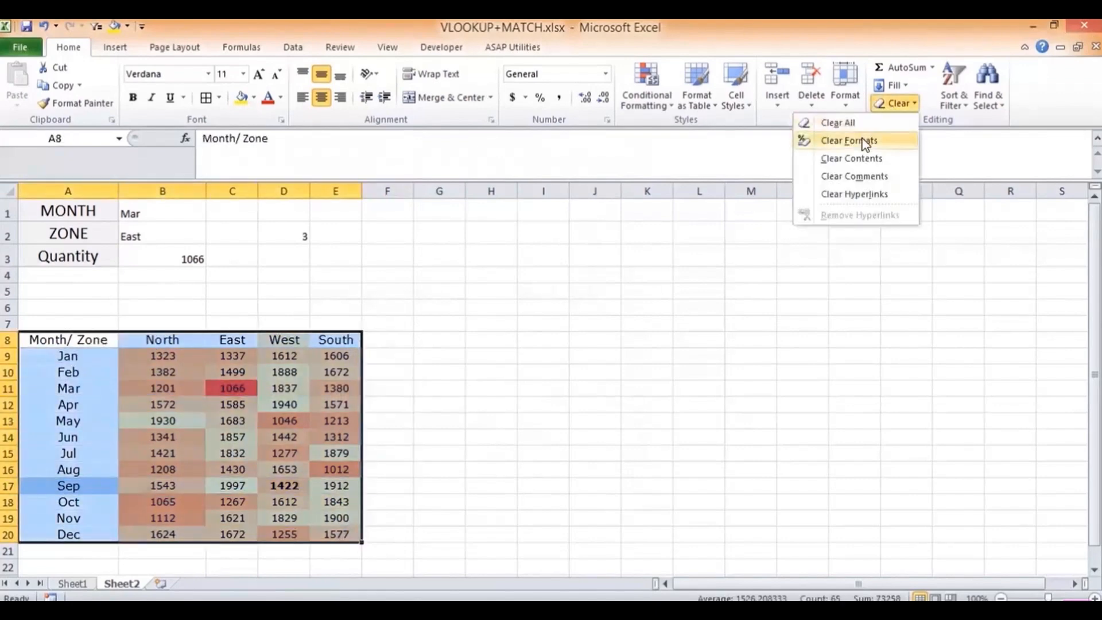
click(858, 141)
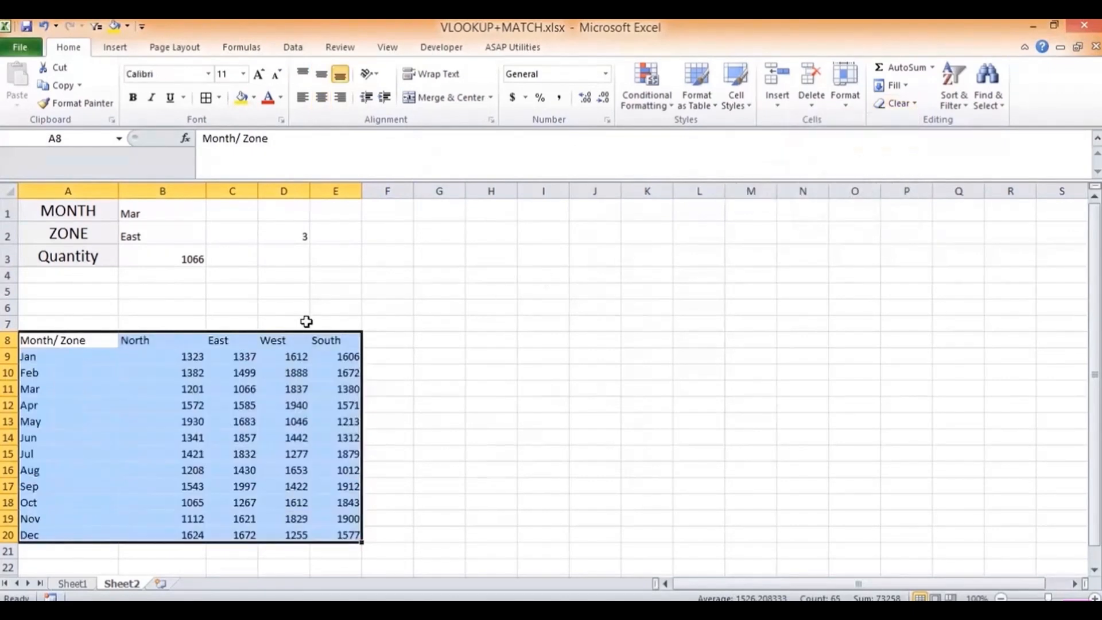
click(206, 99)
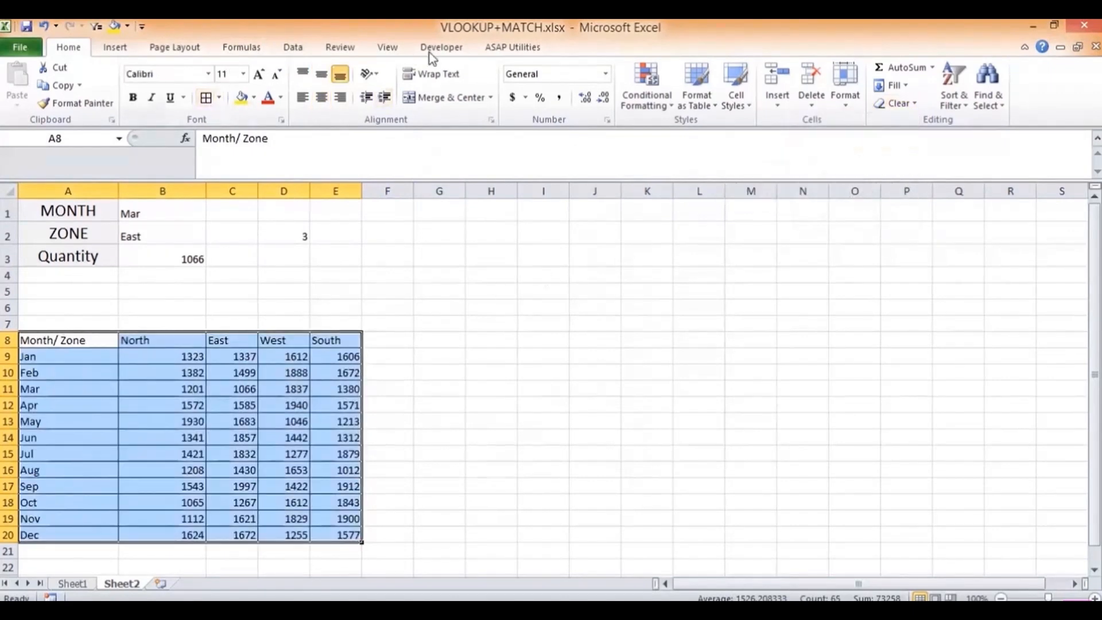
Step: Create a conditional formatting rule for A8:E20 that formats only cells with a value equal to =$B$3
click(643, 101)
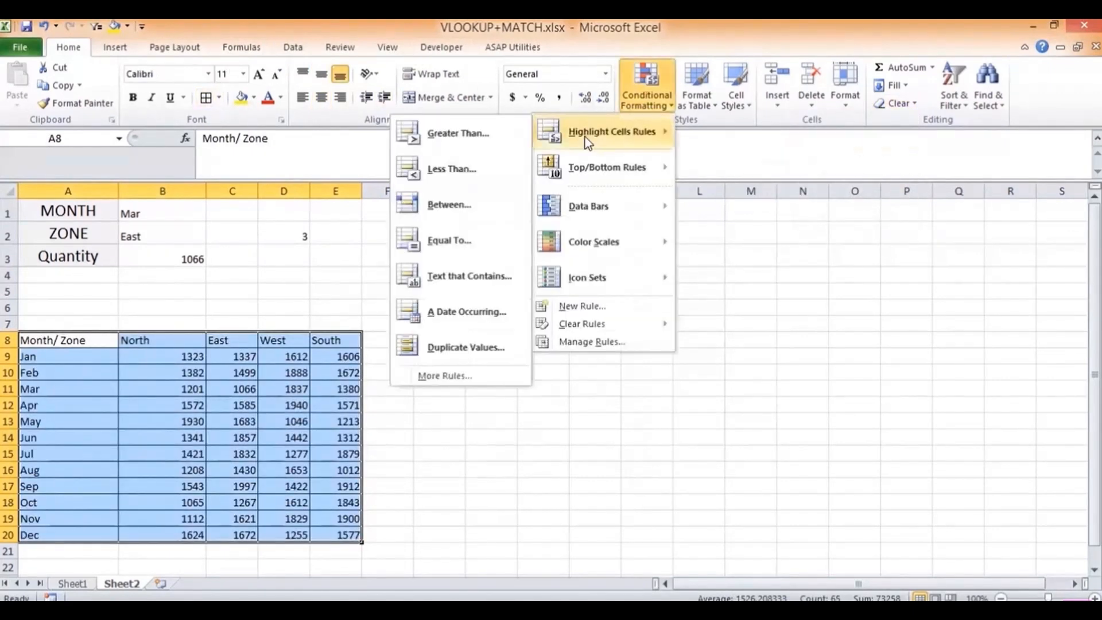
click(580, 308)
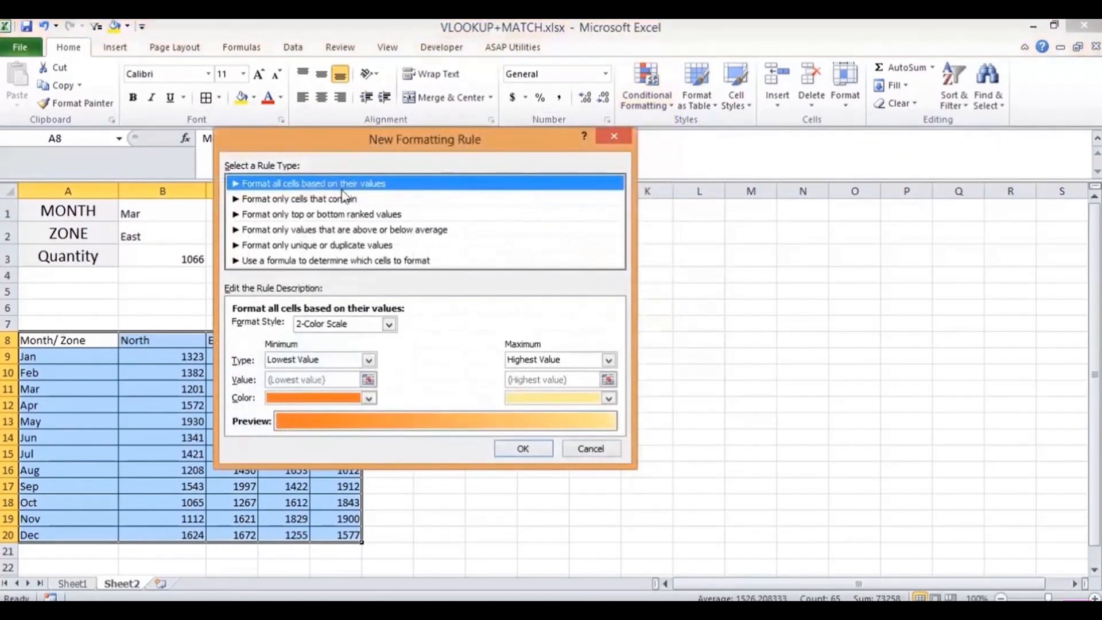
click(310, 198)
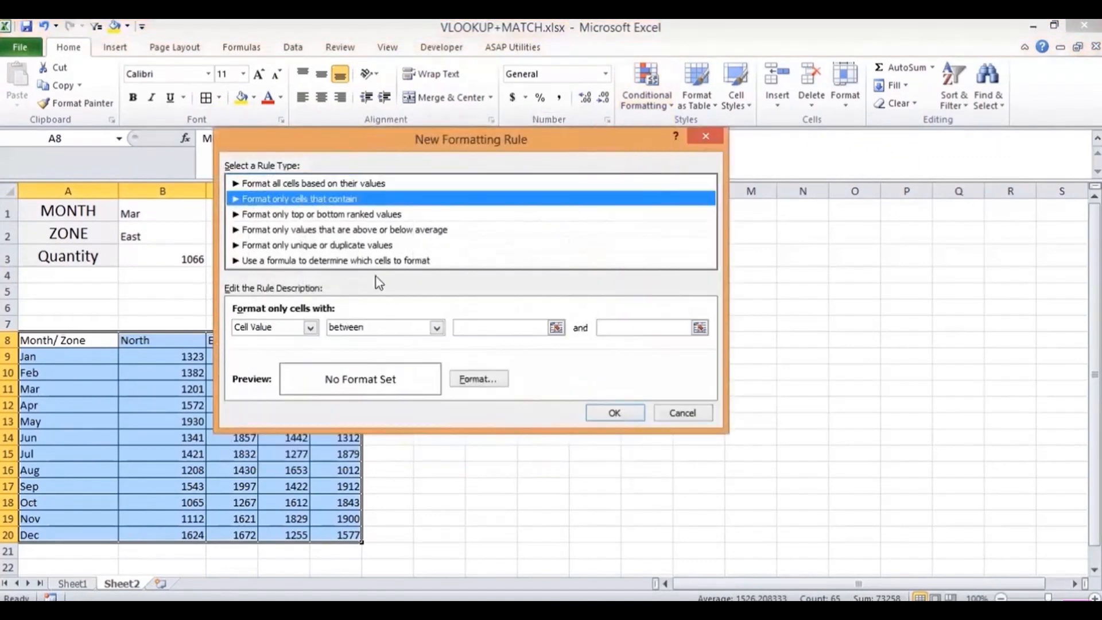
click(397, 328)
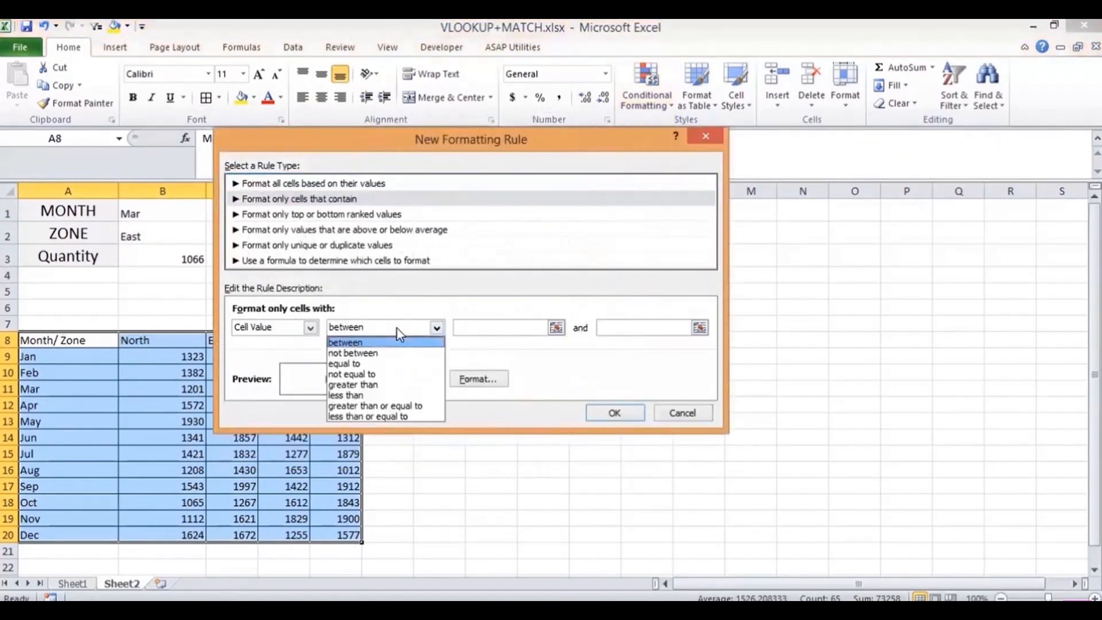
click(373, 364)
click(619, 327)
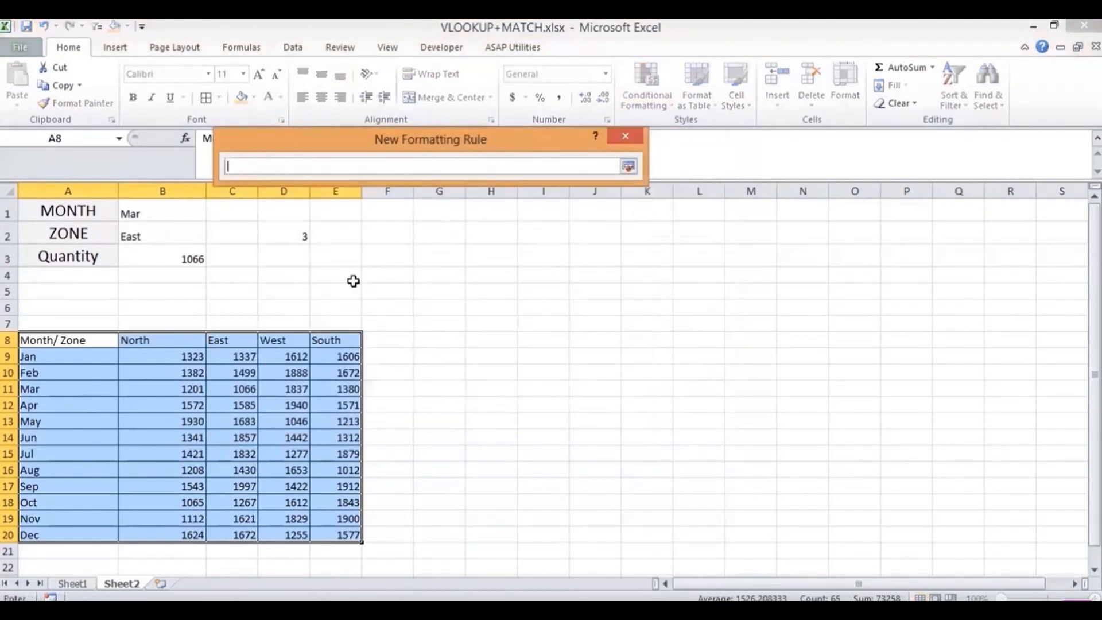
click(172, 258)
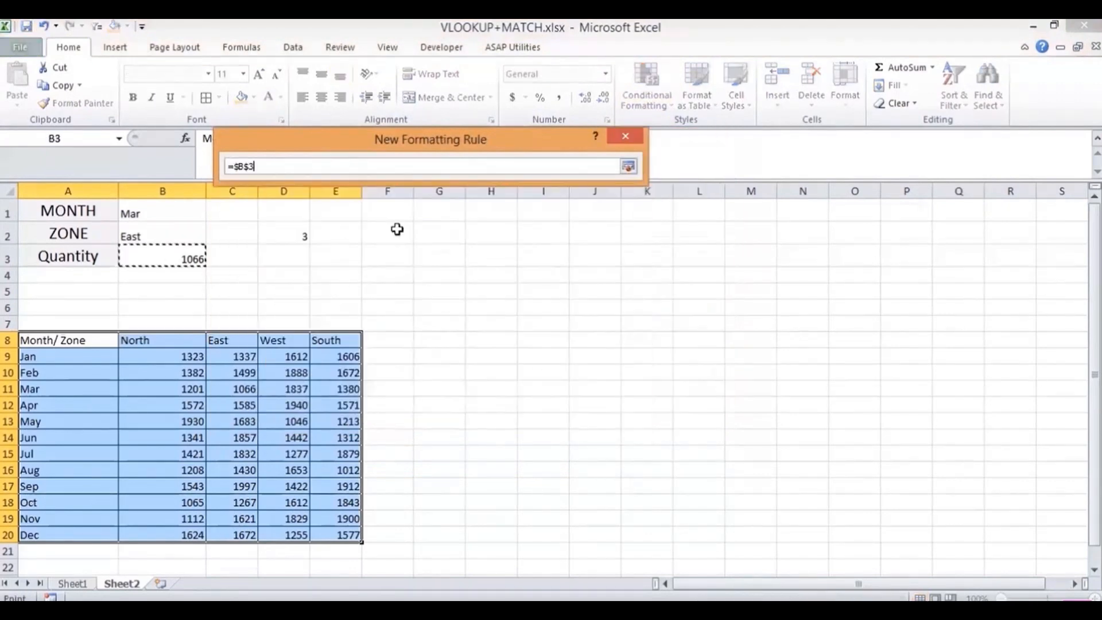
click(628, 166)
Step: Set a red fill as the format of the new rule and apply it to the table
click(479, 380)
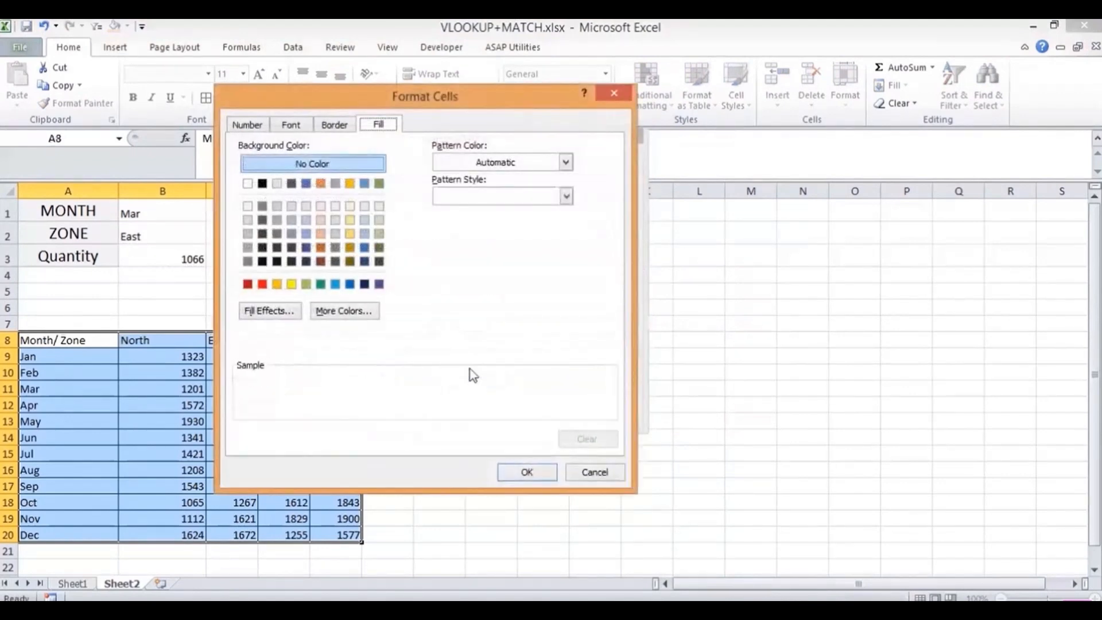
click(263, 284)
click(526, 472)
click(531, 414)
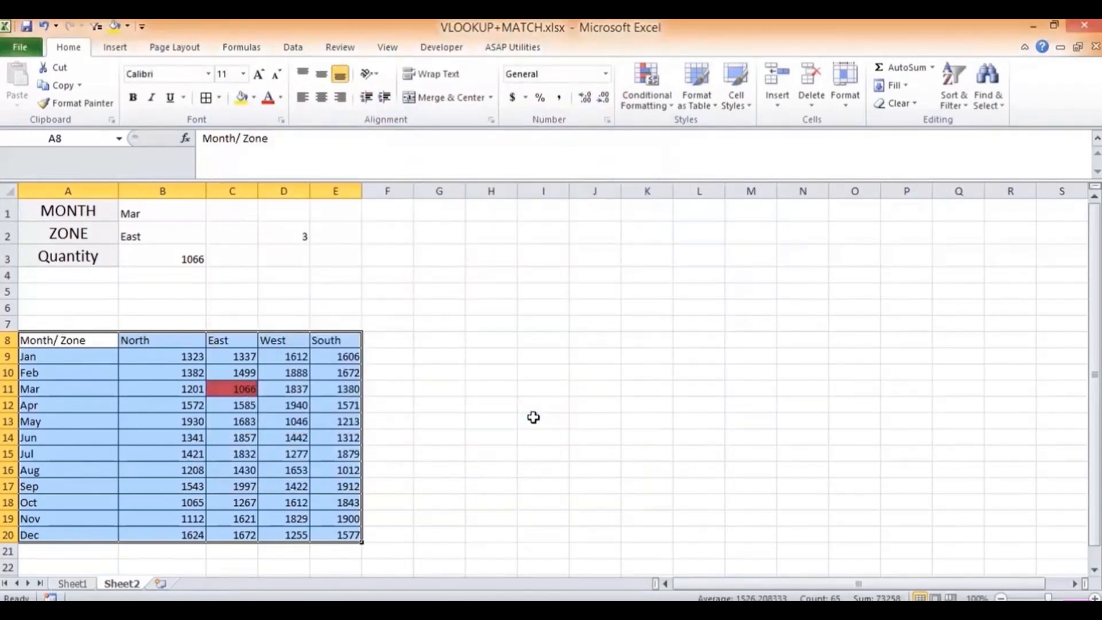
Step: Enter 1066 as the Sep South quantity in E17 and as the Oct North quantity in B18
click(352, 487)
text(1066)
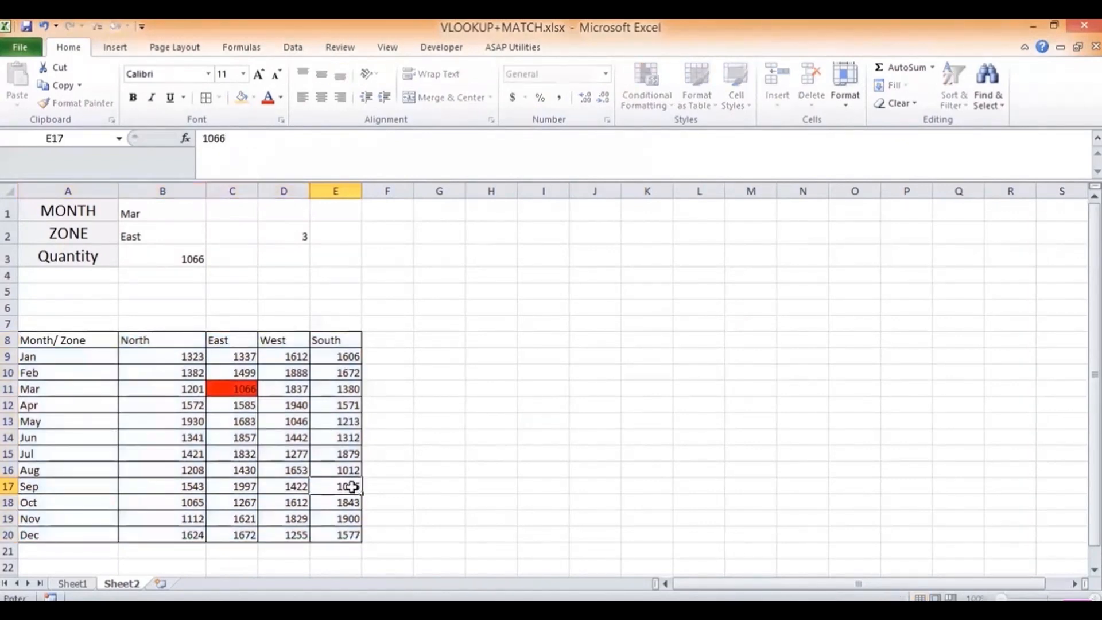
key(Return)
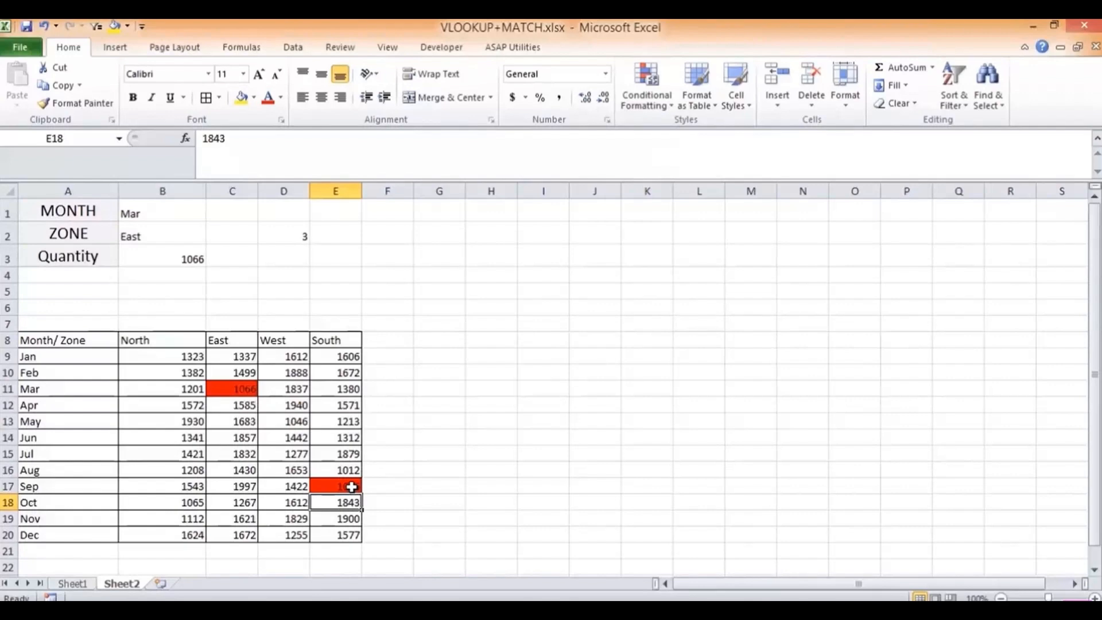
key(Left)
key(Left)
key(Left)
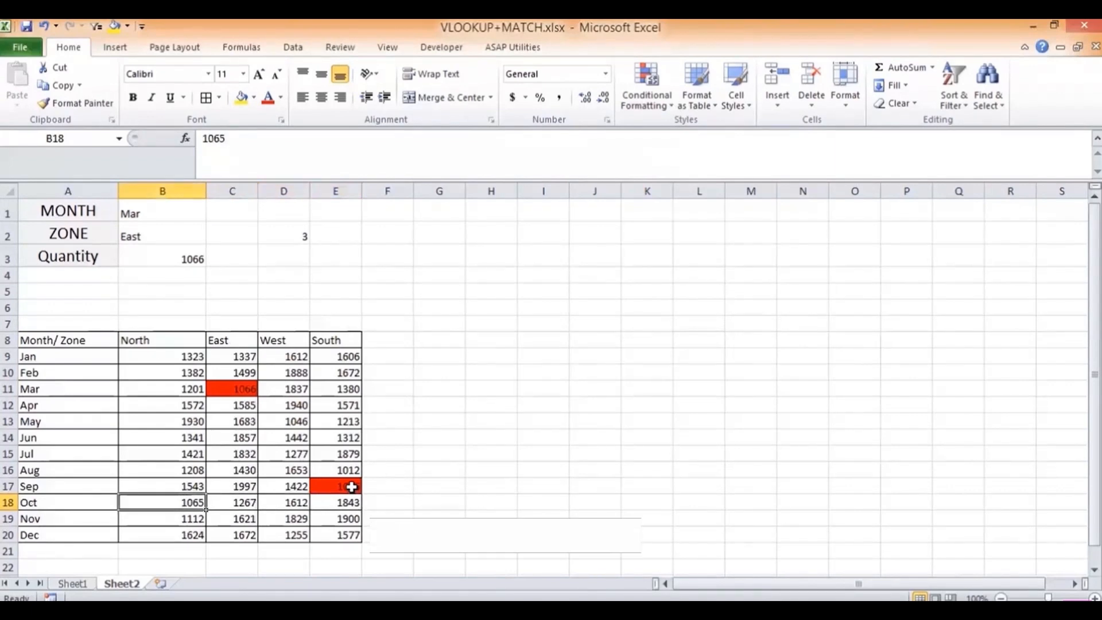
text(1066)
key(Return)
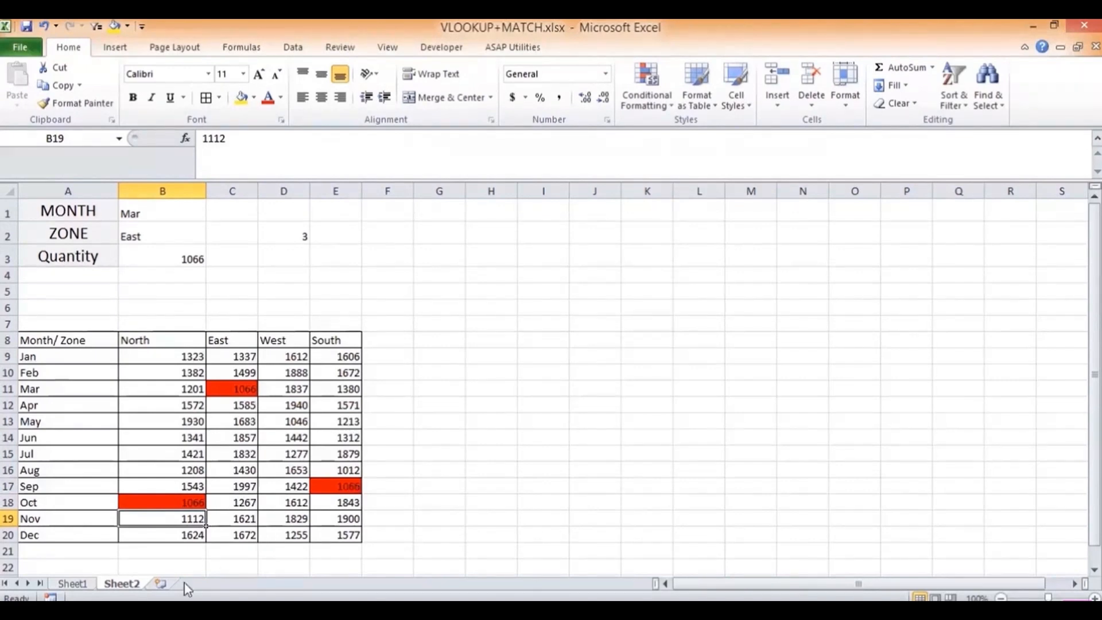
Step: Clear the formats from the table A8:E20 and put borders back around all of its cells
drag(71, 342, 341, 533)
click(845, 103)
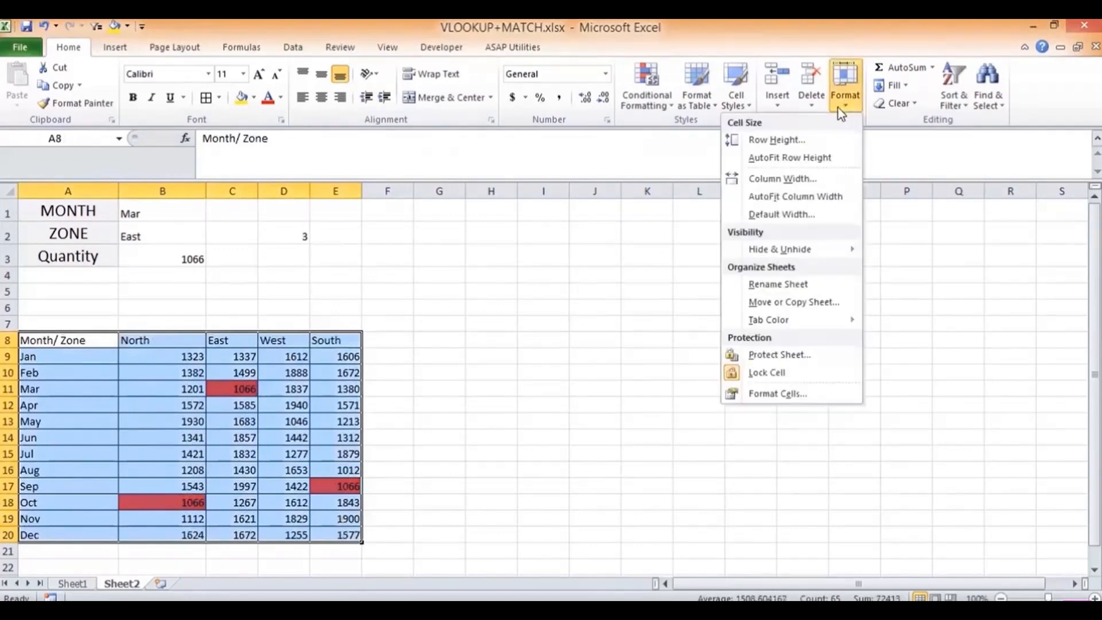
click(895, 103)
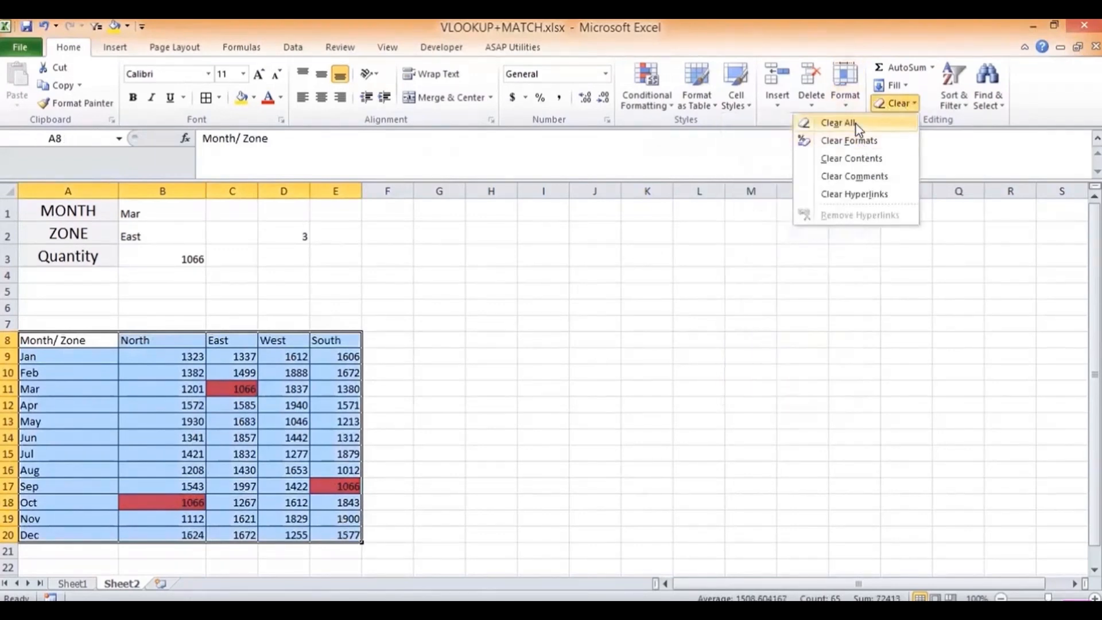
click(849, 140)
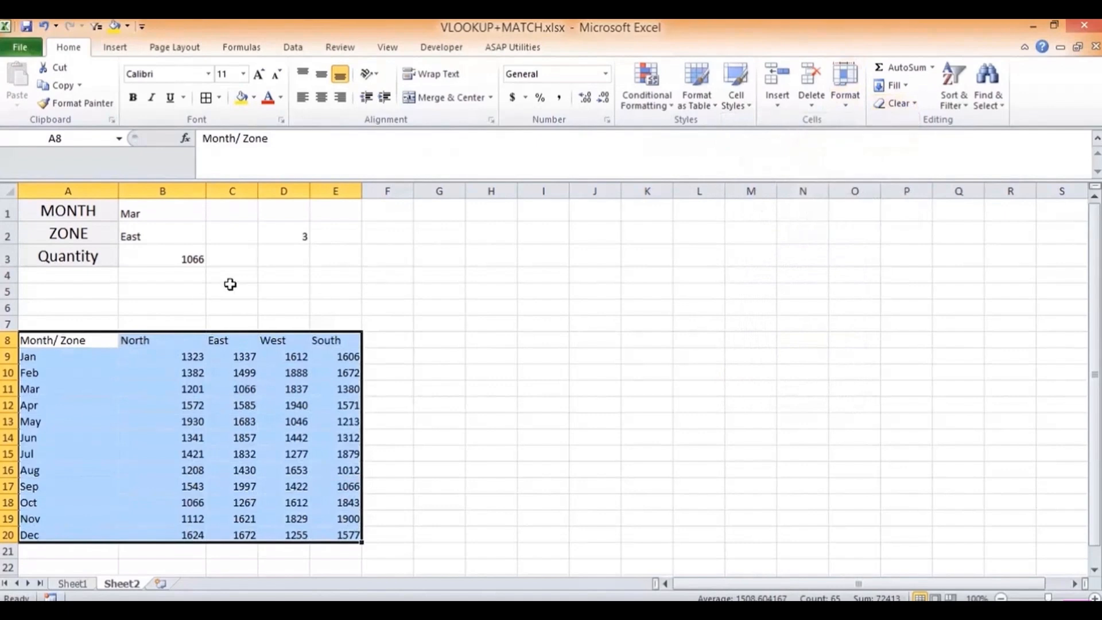
click(205, 98)
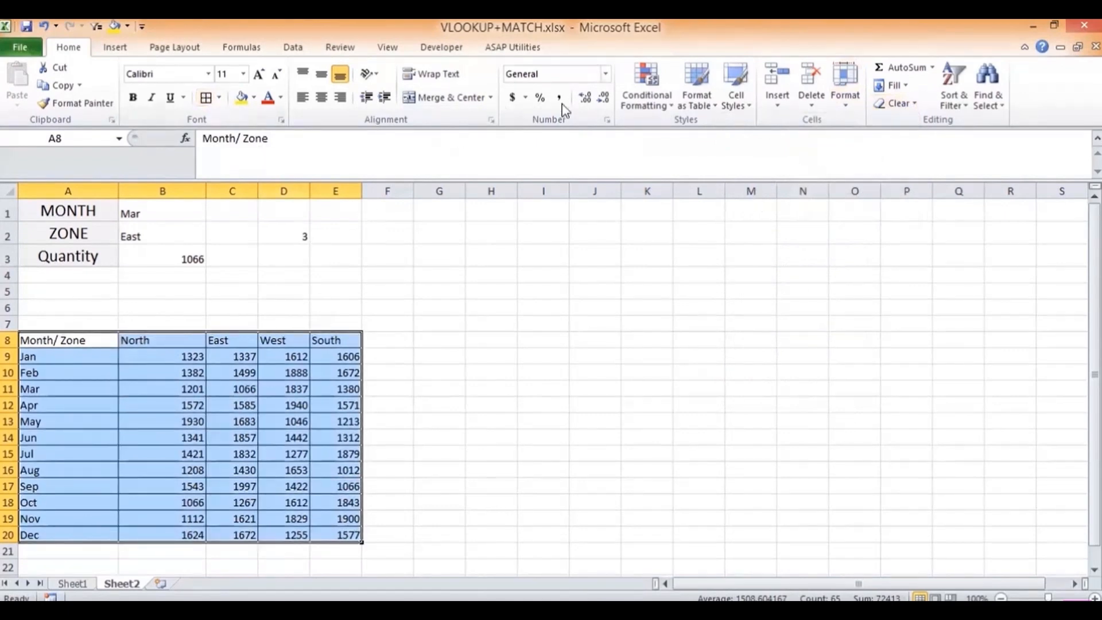
click(645, 105)
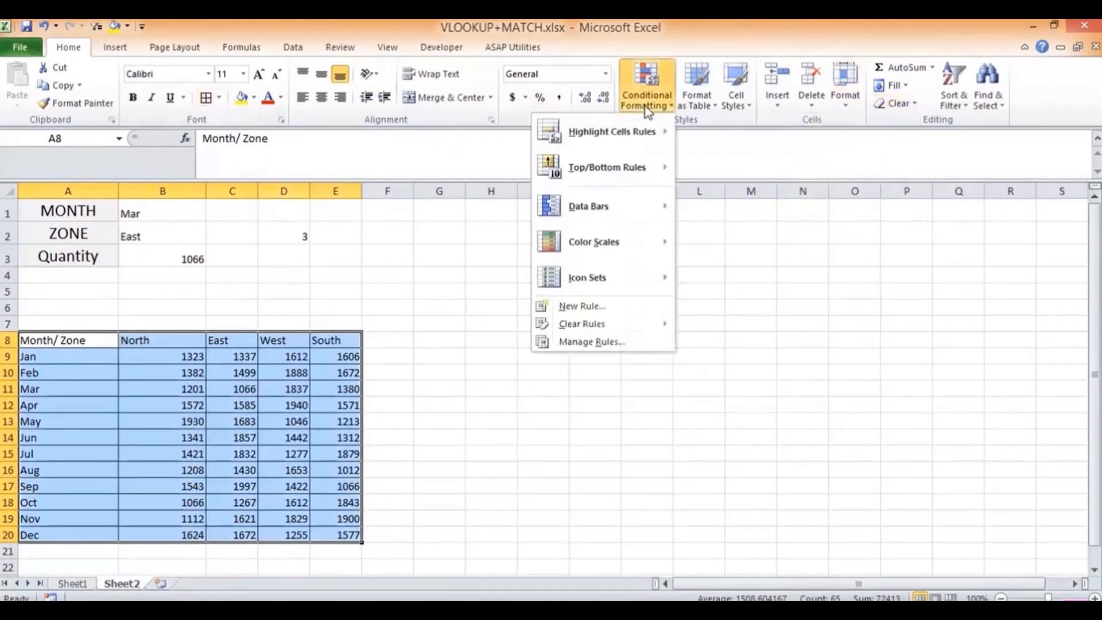
click(568, 342)
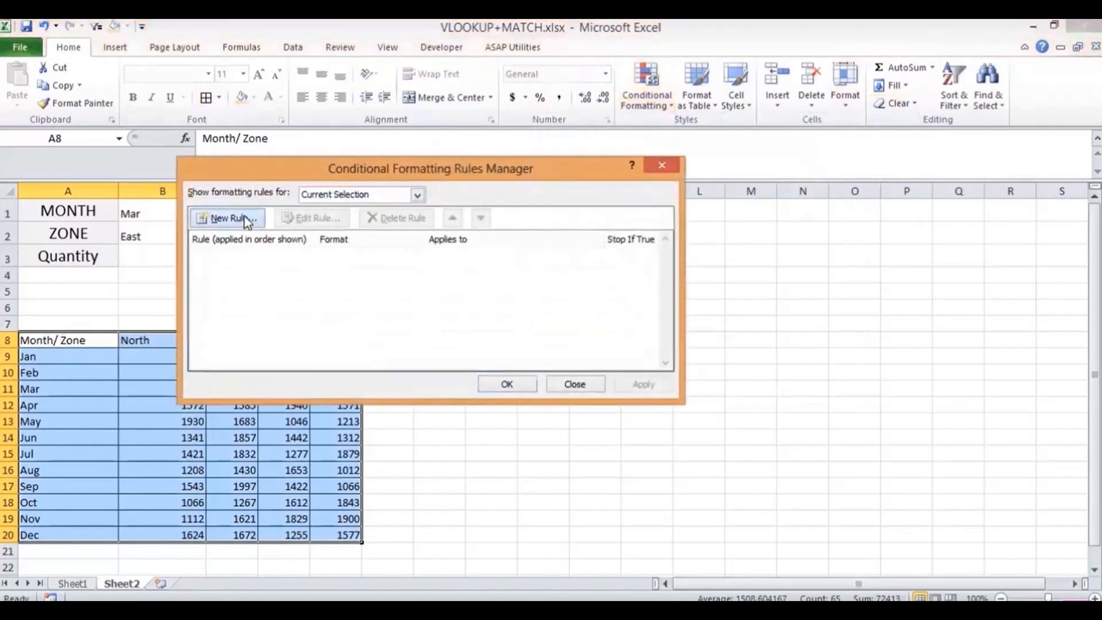
click(244, 218)
click(295, 243)
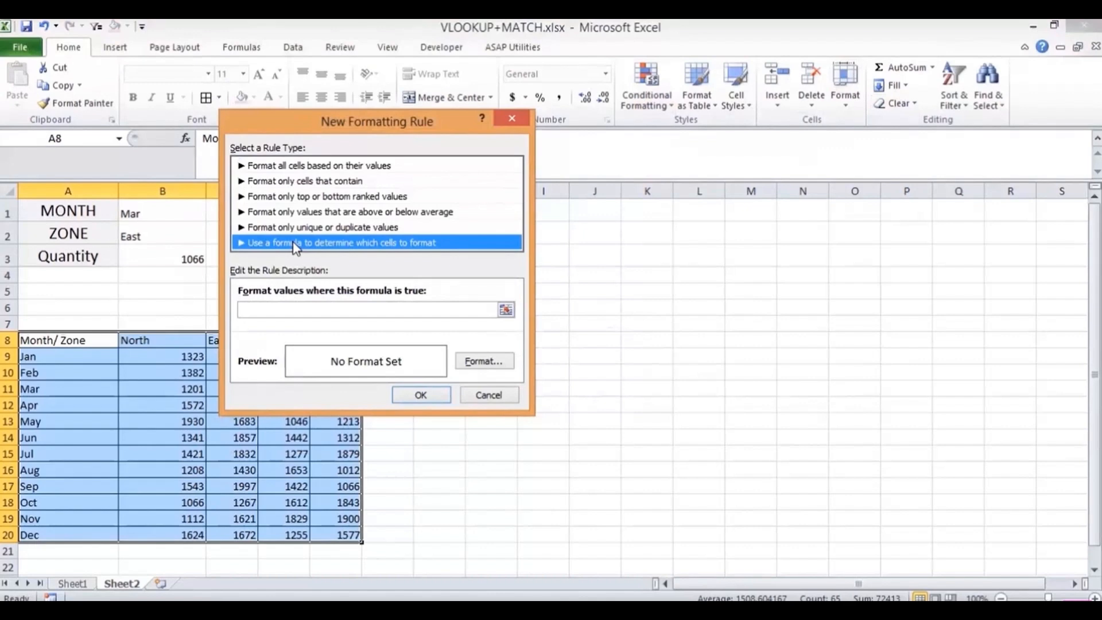
click(279, 306)
text(=AND()
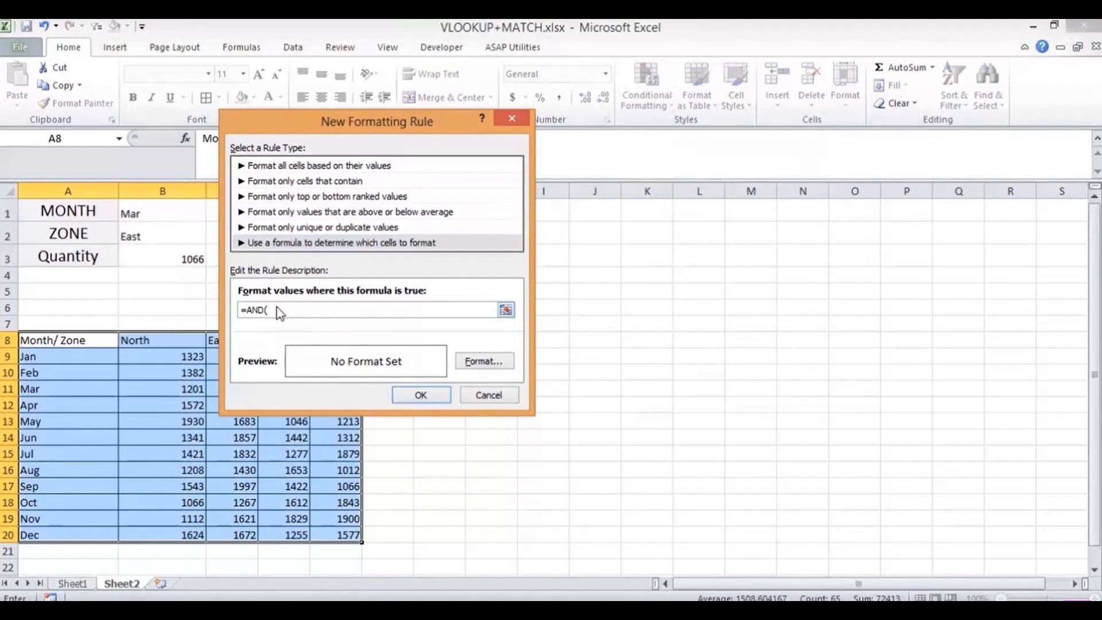
key(Escape)
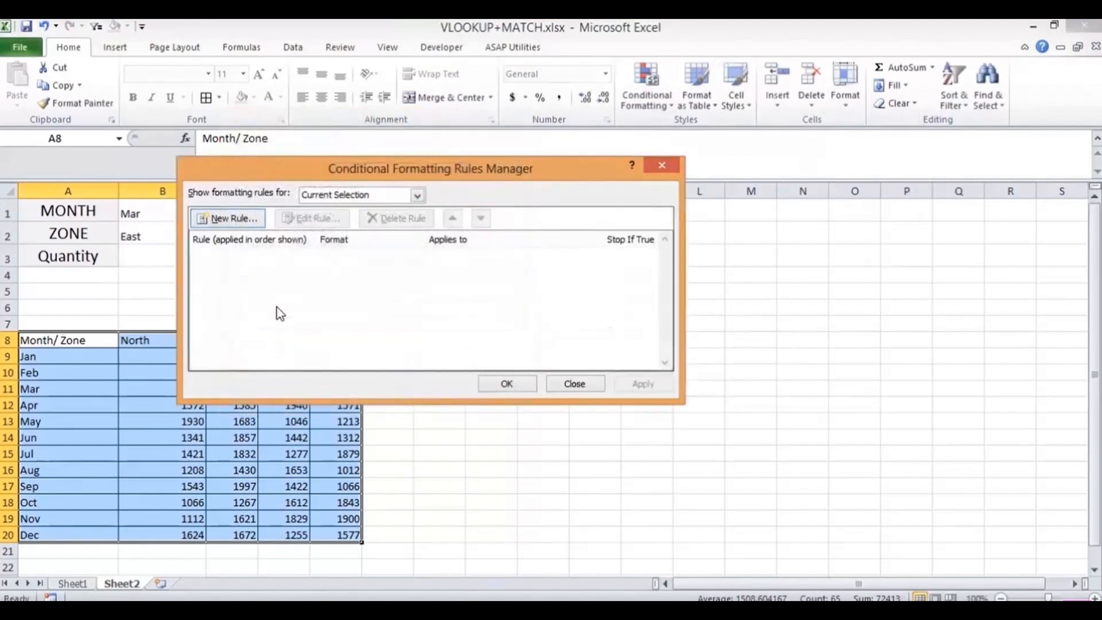
click(565, 386)
Step: Enter AND as a column heading in cell F8, beside the South heading
click(613, 339)
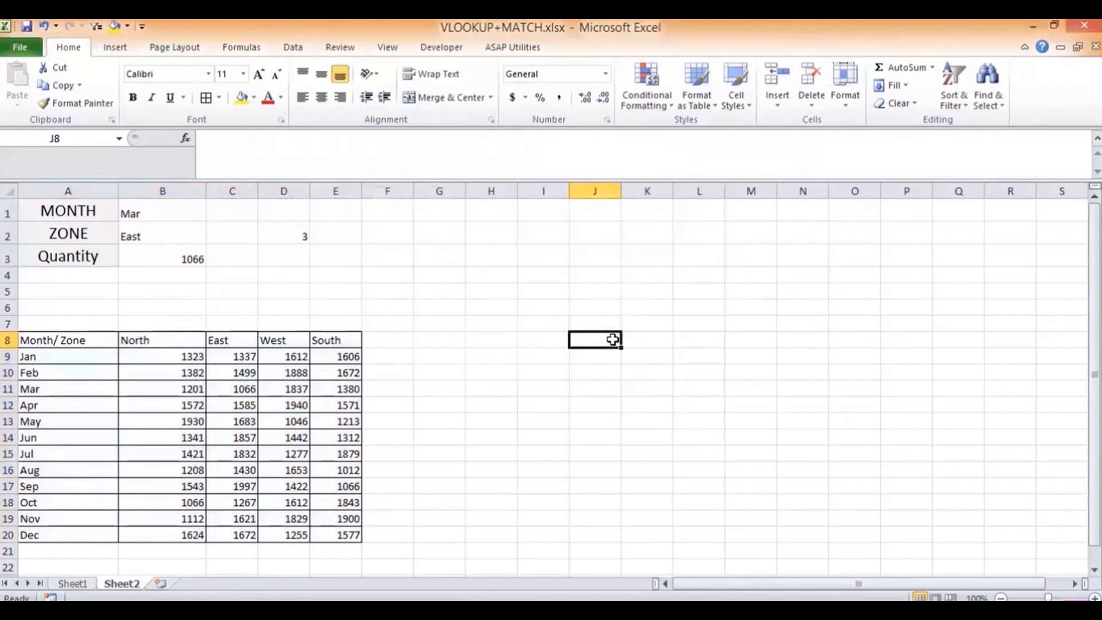
key(Left)
key(Left)
key(Left)
key(Left)
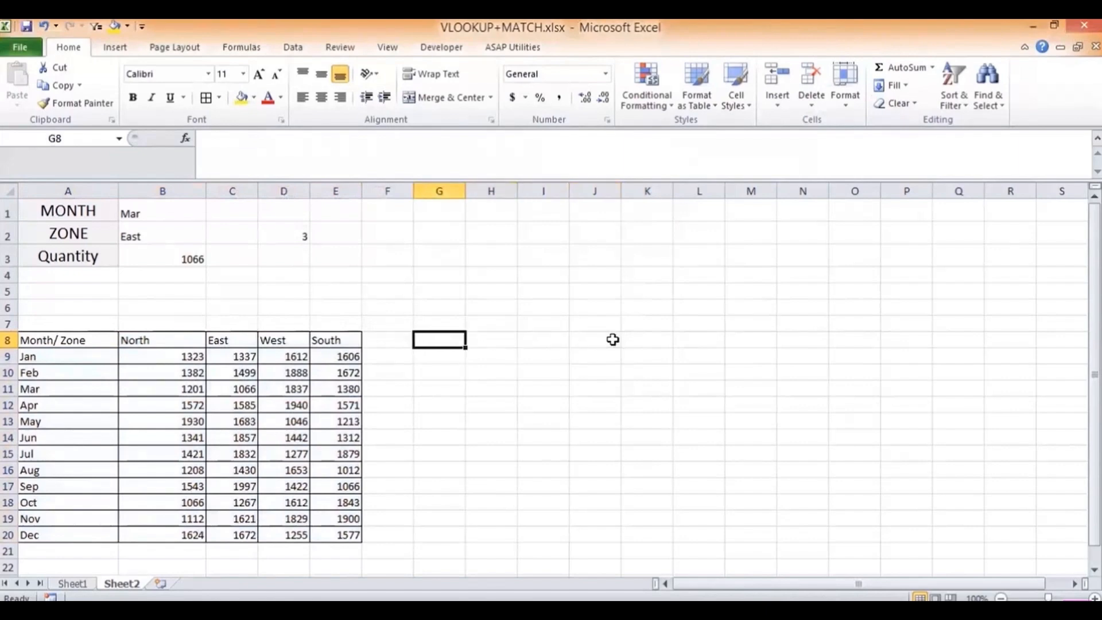
text(AND)
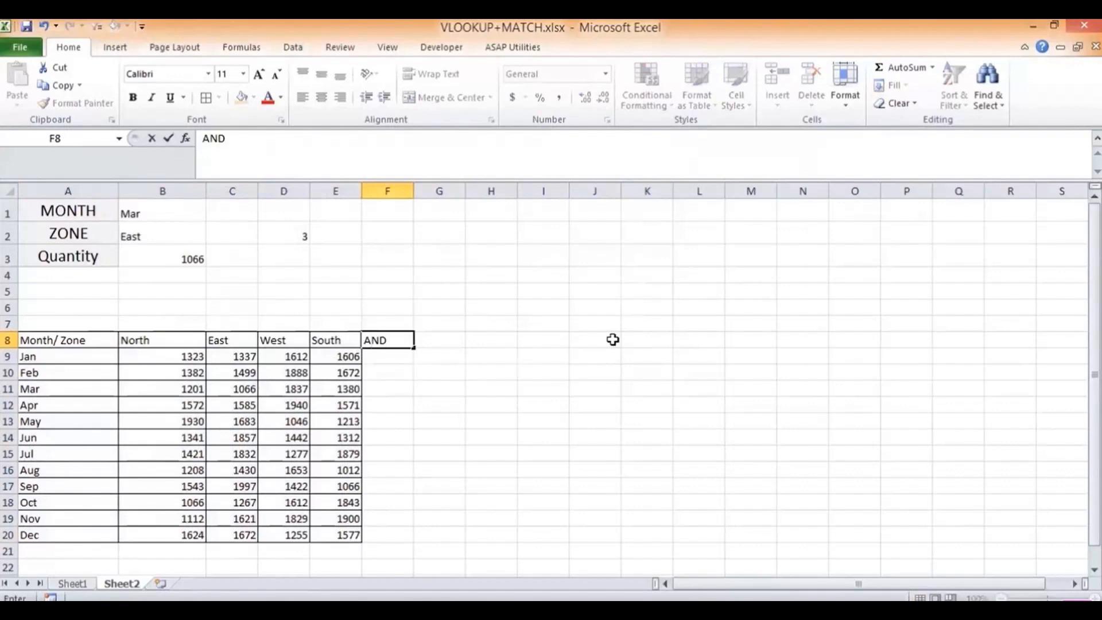
key(Return)
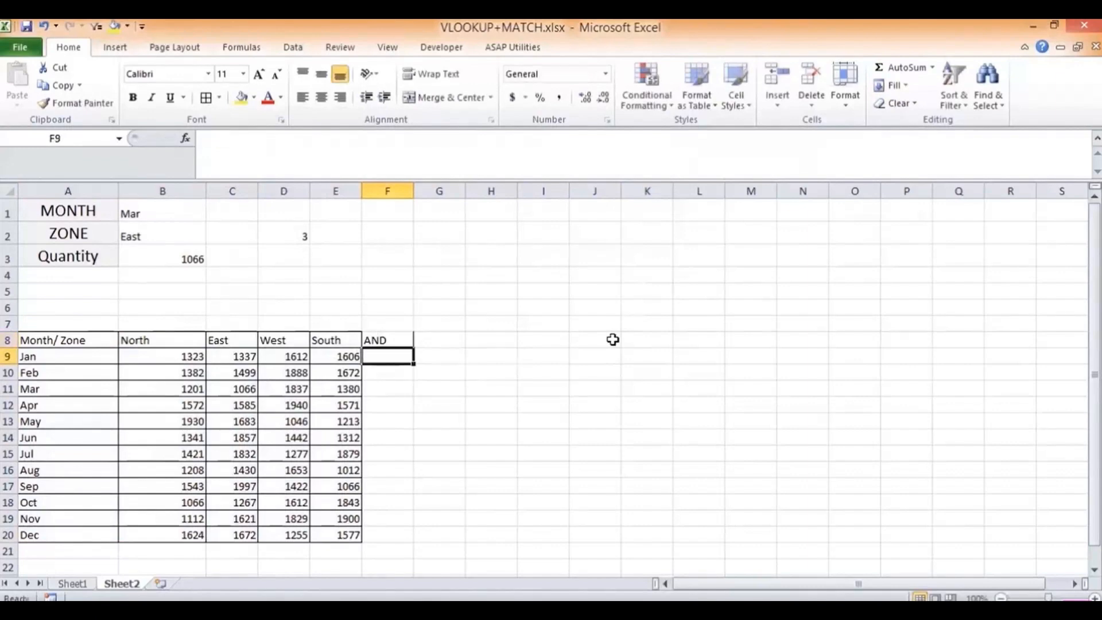
Step: Enter the formula =AND(B9>1500,C9>1500) in cell F9 and check its result
text(=AND()
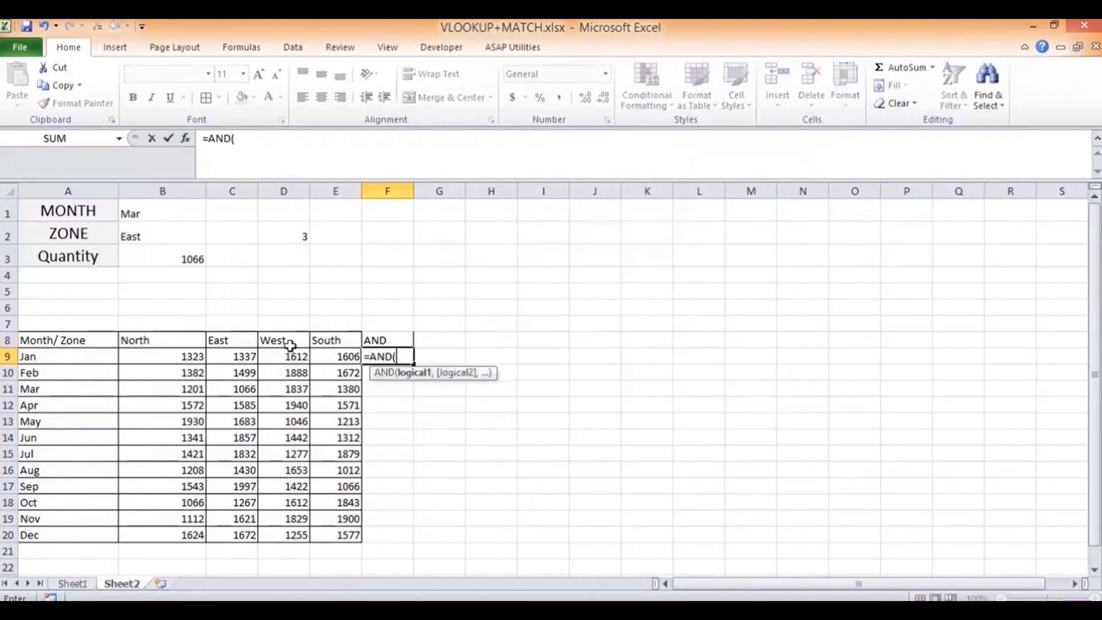
click(168, 357)
text(>1500,)
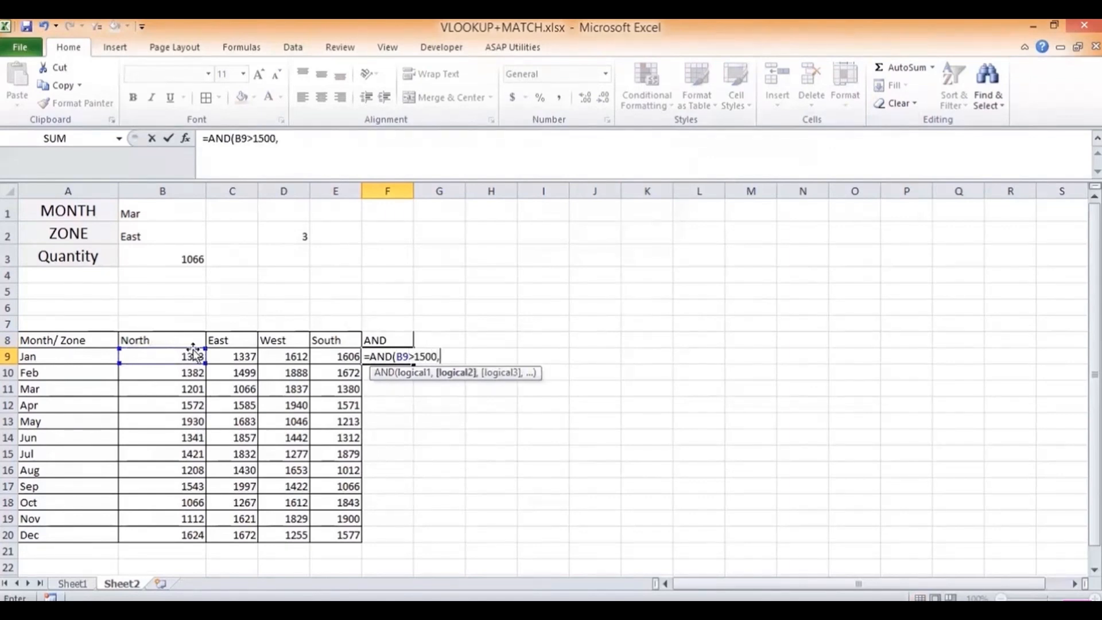
click(223, 356)
text(>1)
text(500))
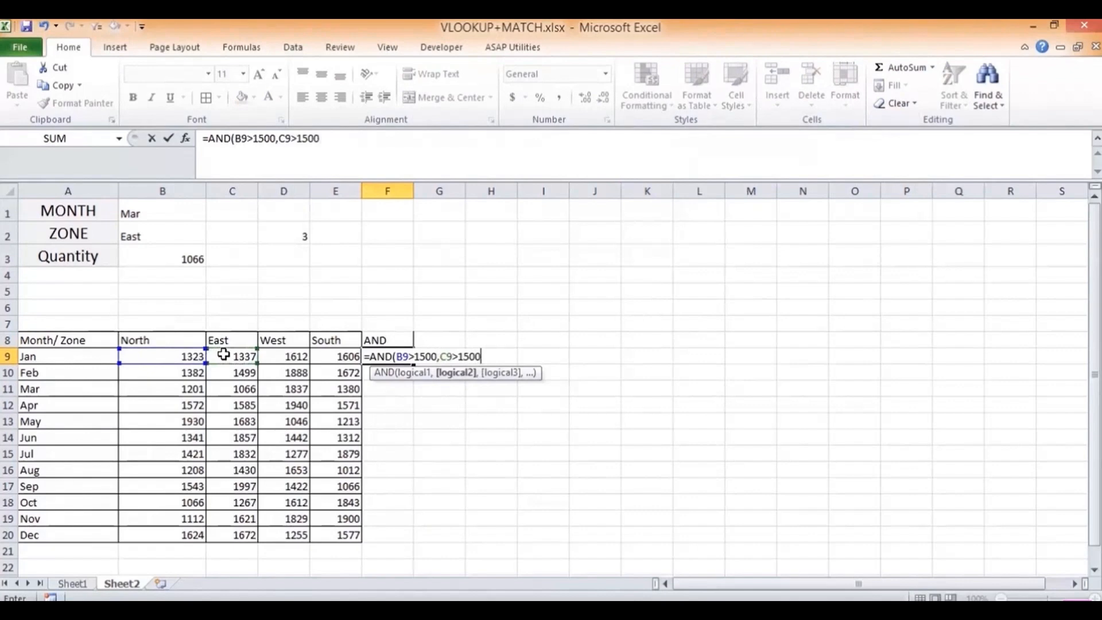
key(Return)
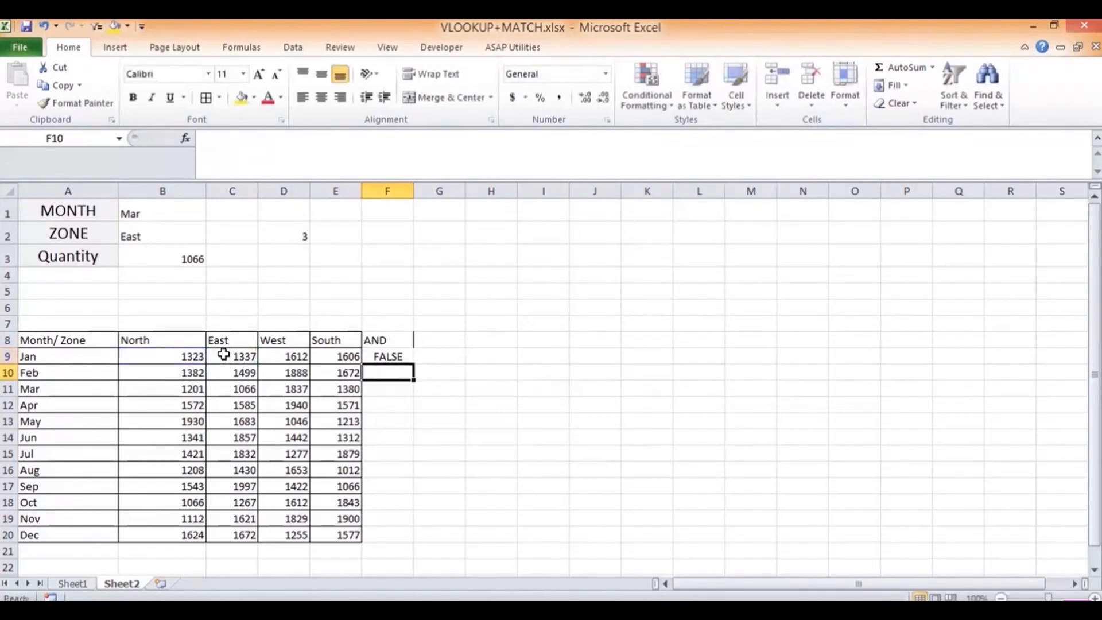
key(Up)
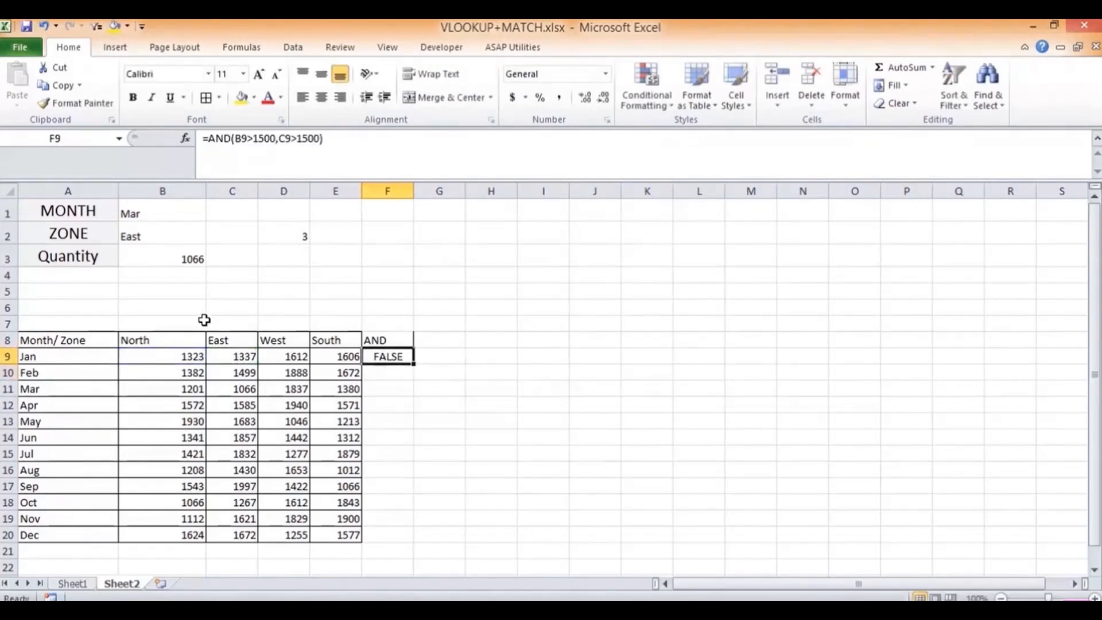
Step: Set the Jan quantities to 1556 for North and 1600 for East, and check the AND result in F9
click(182, 355)
text(1556)
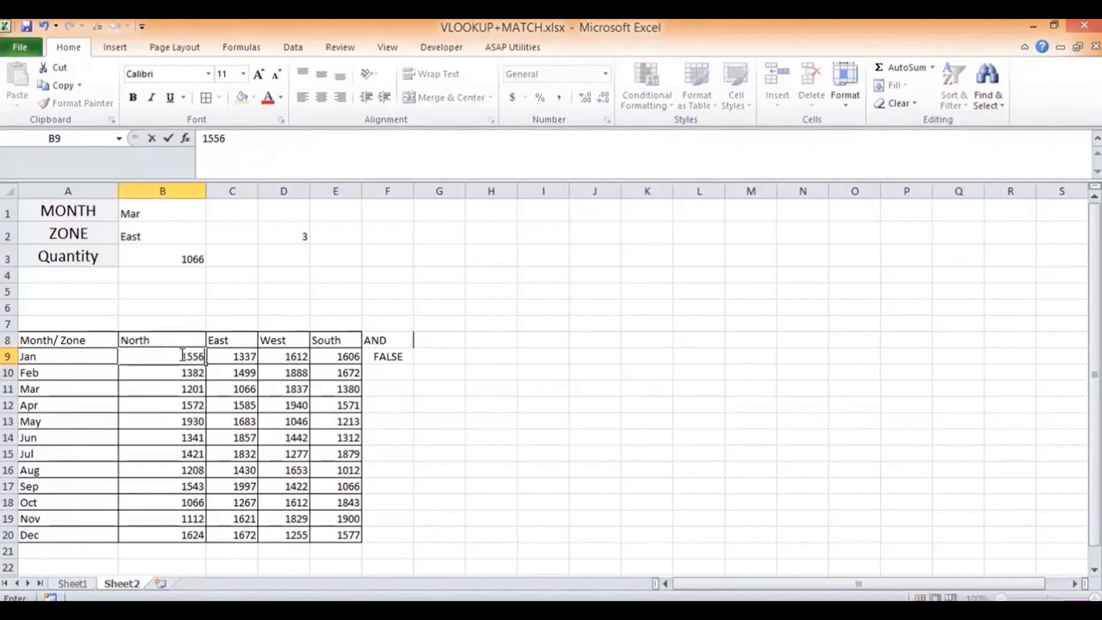
key(Tab)
text(1600)
key(Return)
key(Up)
key(Right)
key(Right)
key(Right)
key(Right)
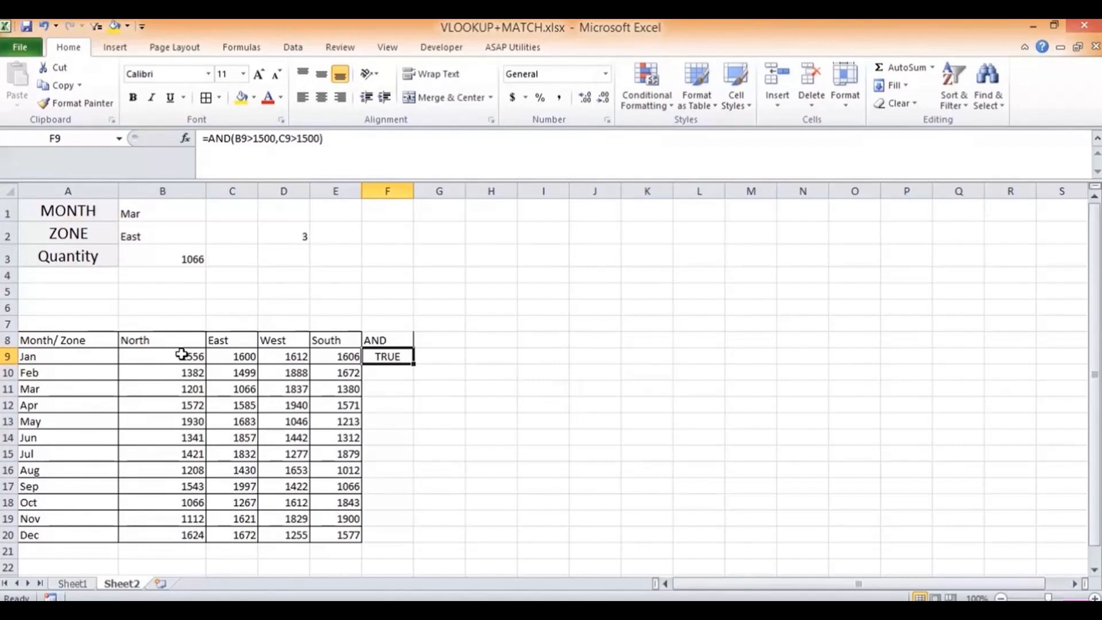
Step: Delete the AND formula from F9 and the AND heading from F8
key(Delete)
key(Down)
key(Up)
key(Up)
key(Delete)
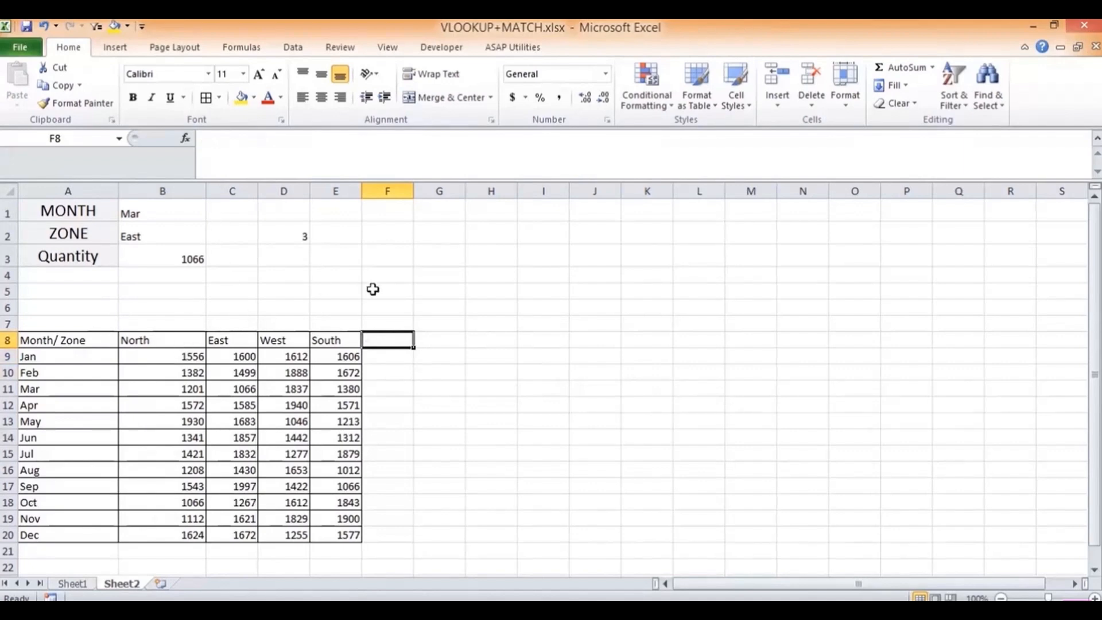
click(654, 115)
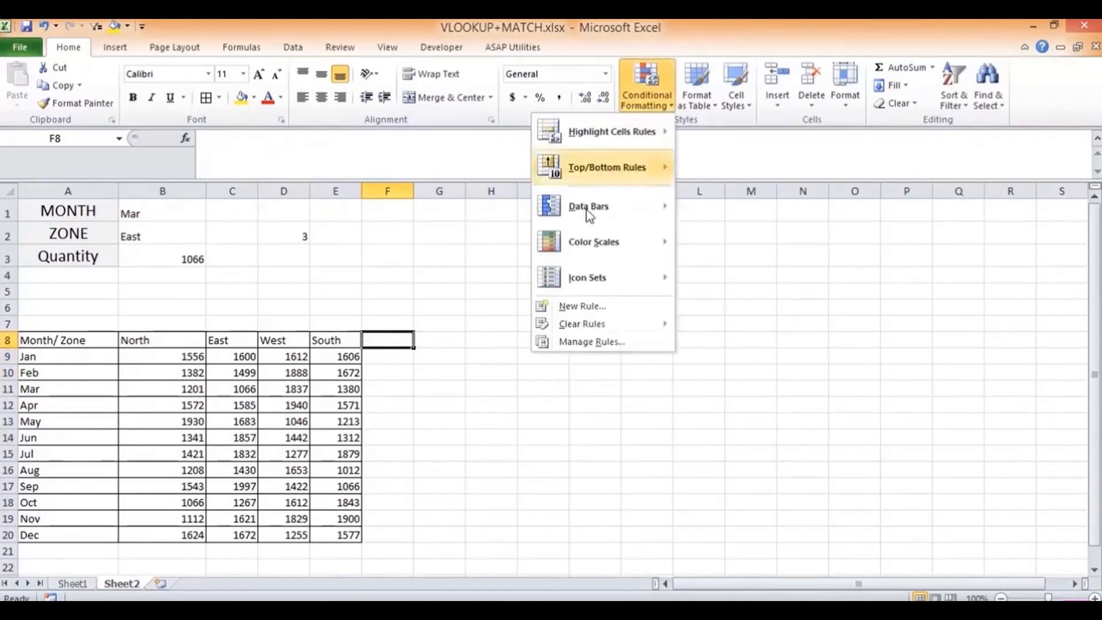
click(595, 307)
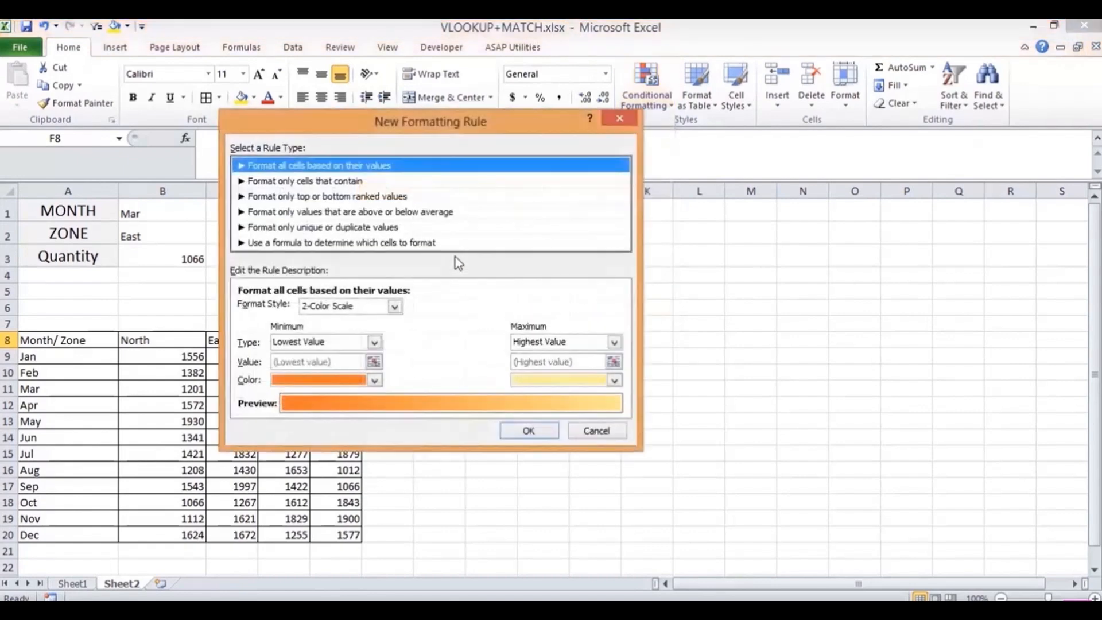
click(429, 243)
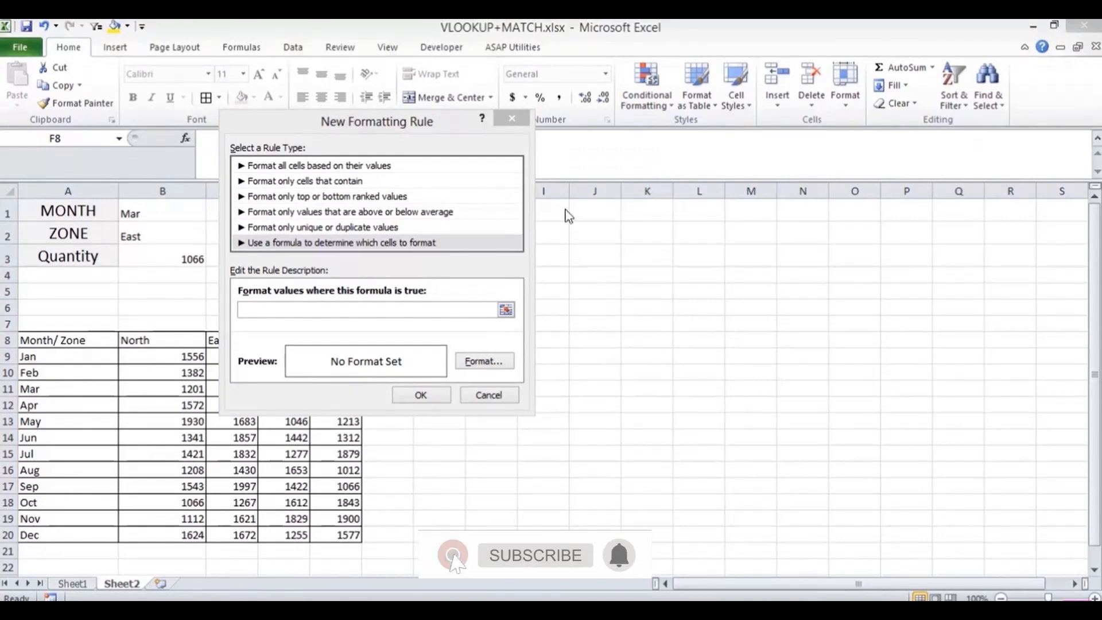
click(446, 310)
text(=AND()
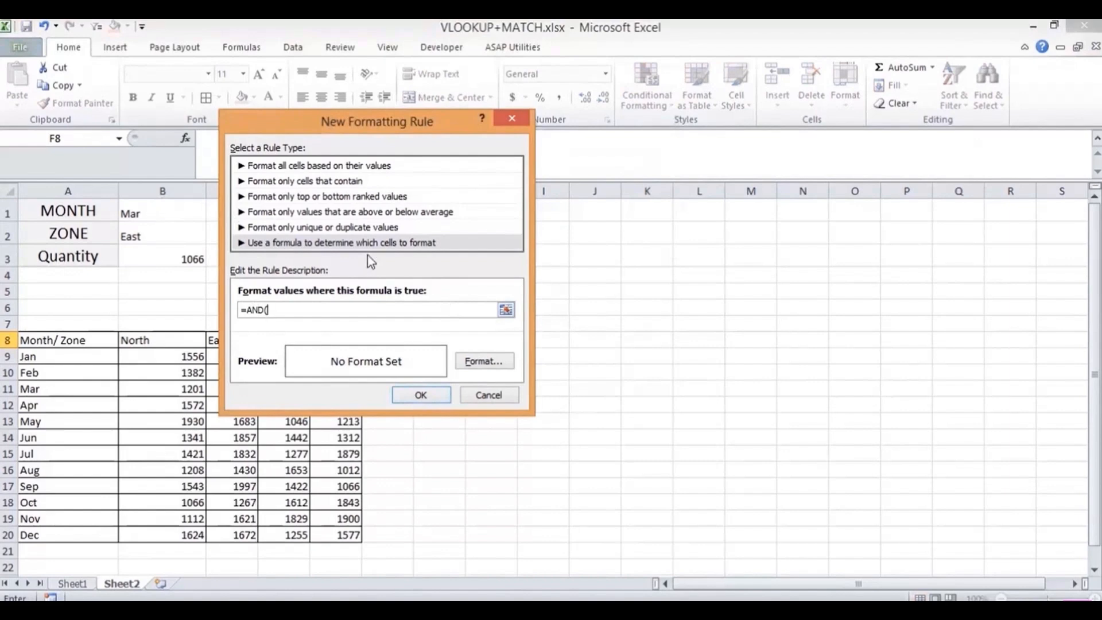
click(489, 395)
Step: Start a new conditional formatting rule for A8:E20 that uses a formula to determine which cells to format
drag(91, 339, 344, 536)
click(654, 101)
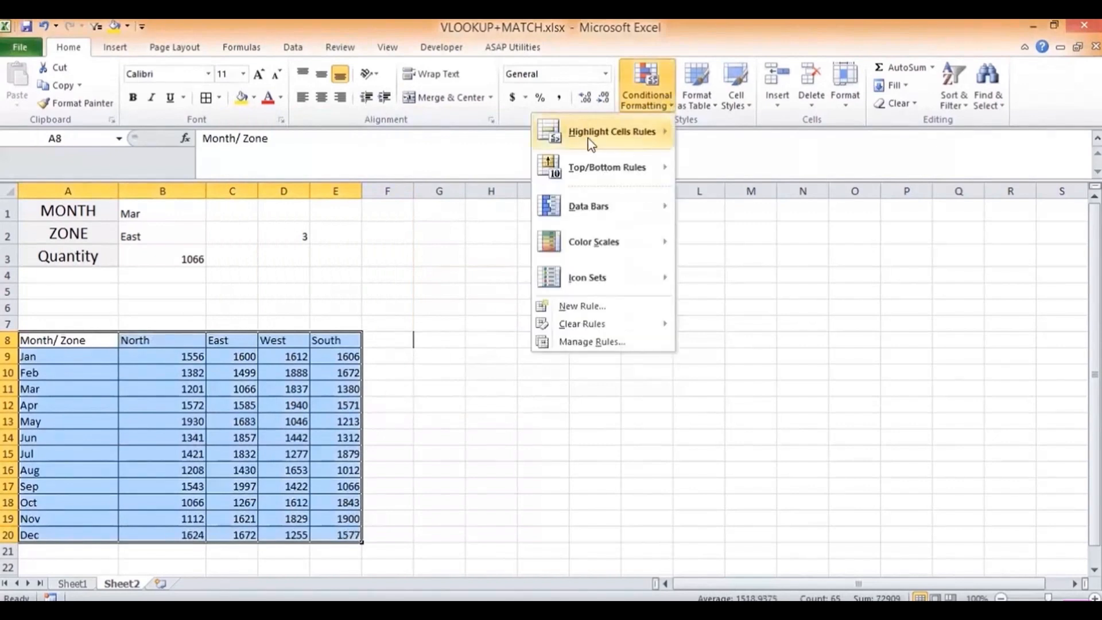
click(581, 306)
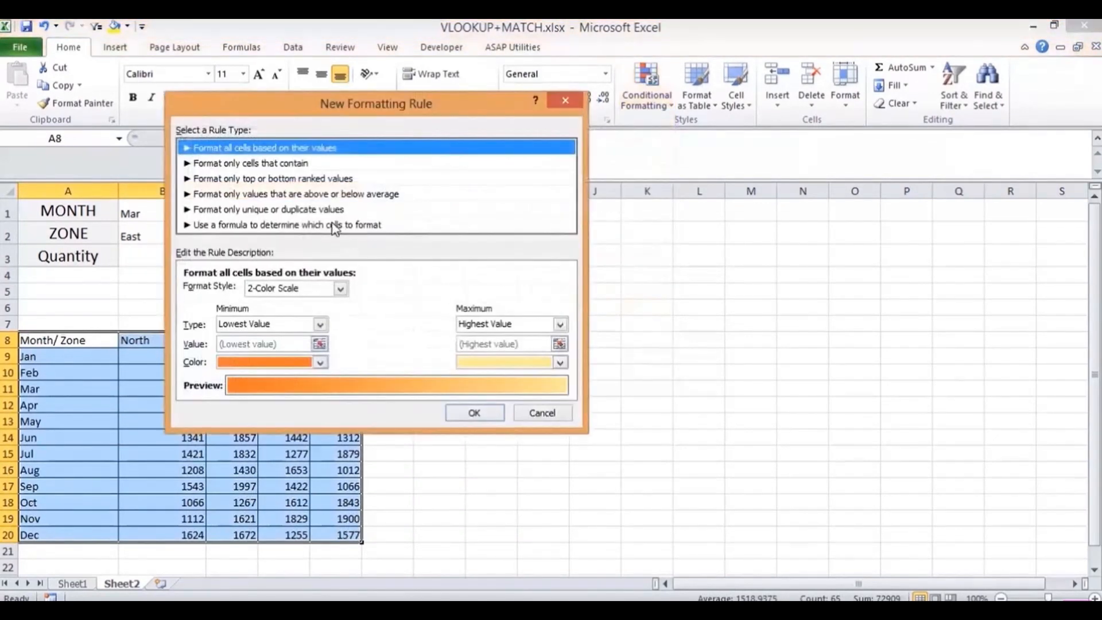
click(321, 225)
click(284, 291)
Step: Begin the rule formula with AND and its first condition, $B$1=$A$8, comparing the chosen month with the table's first cell
text(=AND()
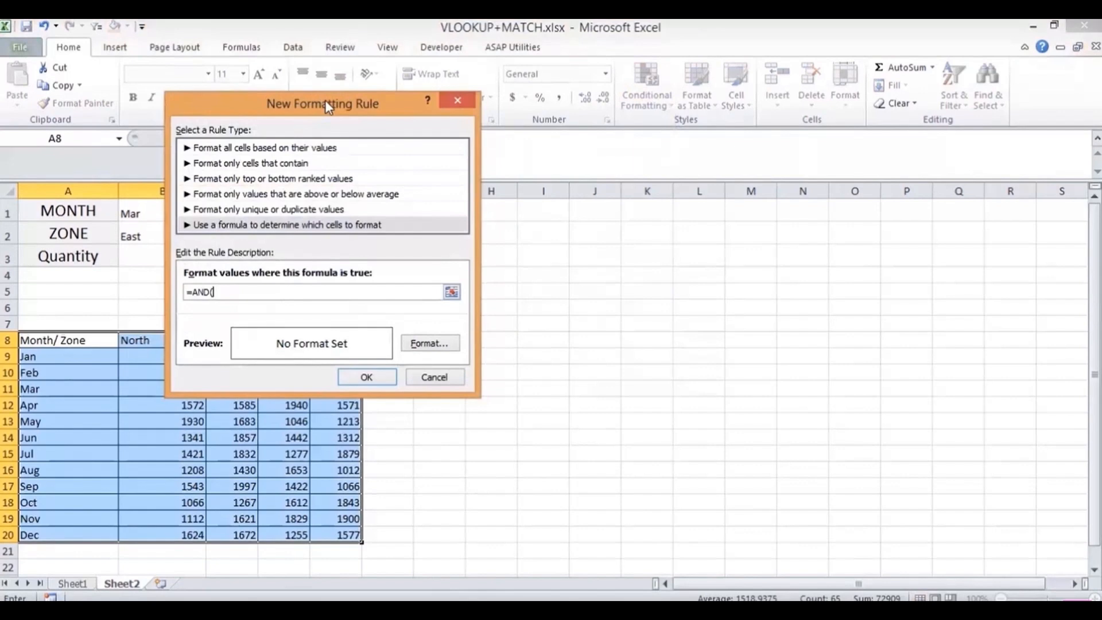
drag(325, 100, 553, 159)
click(187, 214)
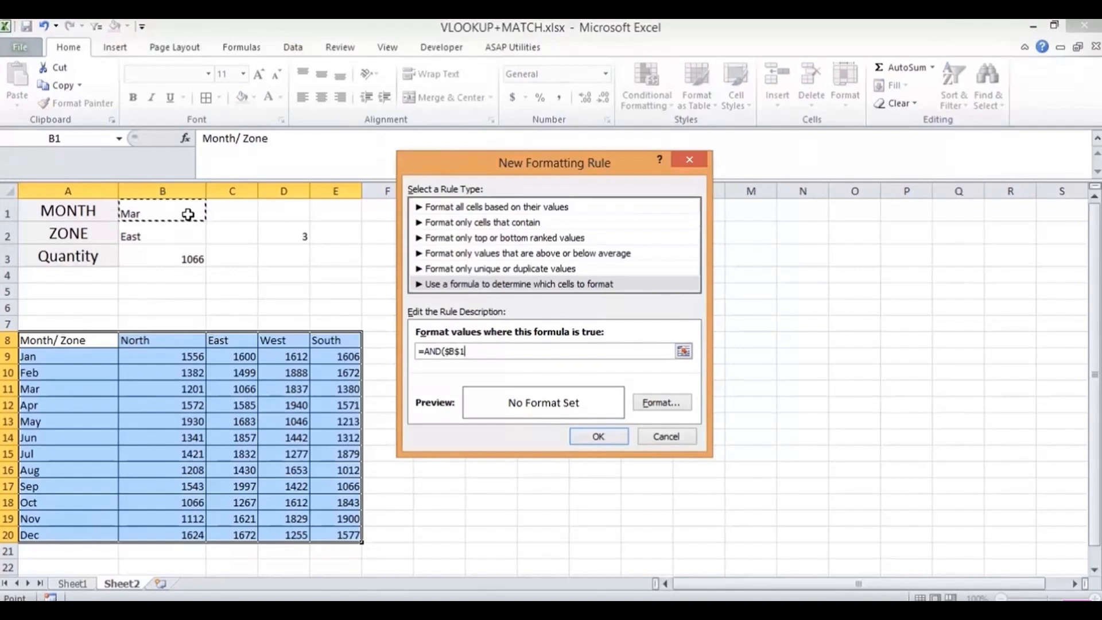
text(=)
drag(81, 339, 75, 531)
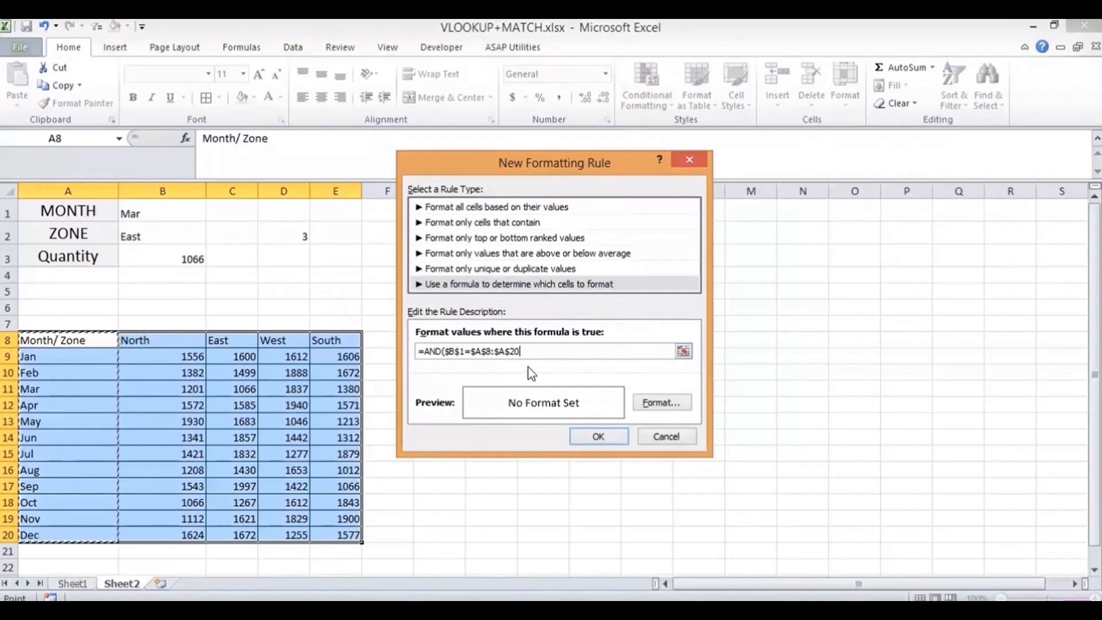
key(BackSpace)
key(BackSpace)
key(BackSpace)
key(BackSpace)
key(BackSpace)
key(BackSpace)
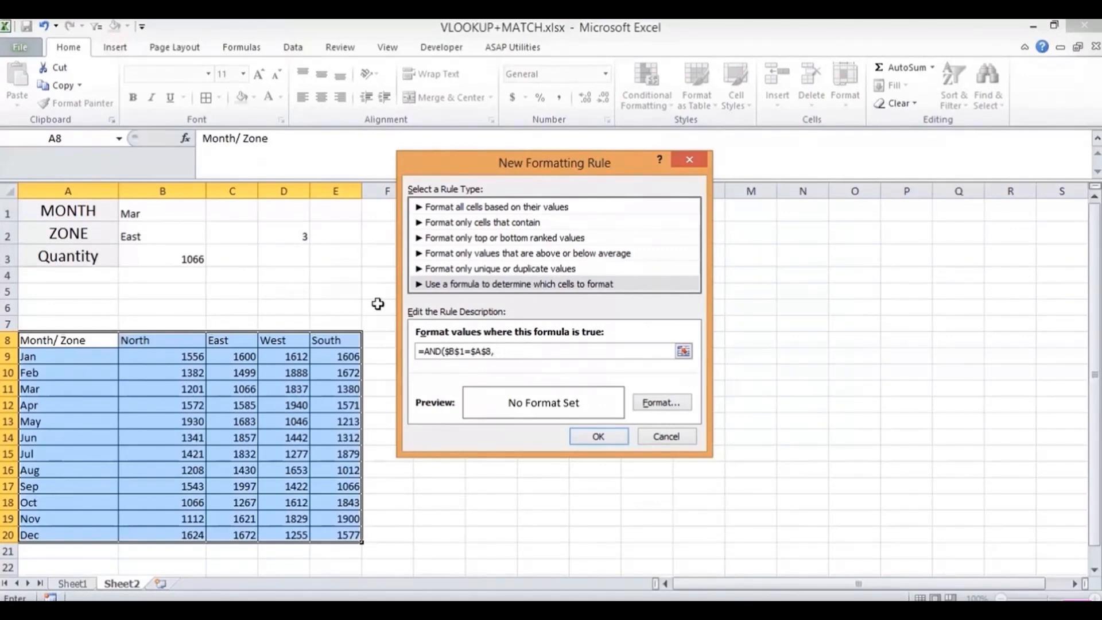
Step: Add the zone condition to complete the rule formula as =AND($B$1=$A$8,$B$2=$A$8)
click(150, 233)
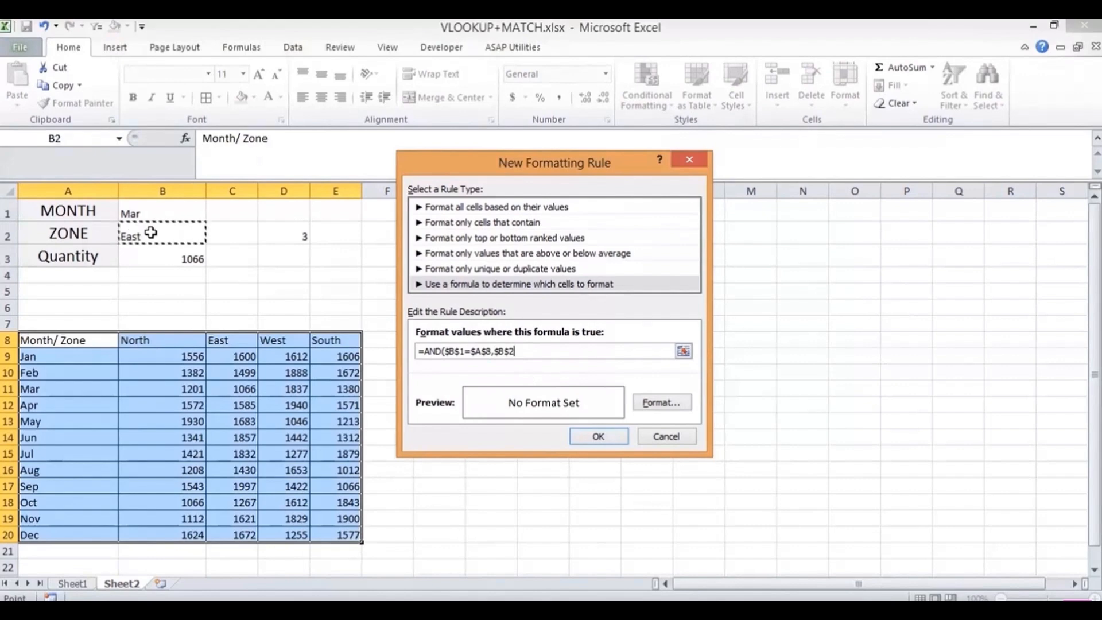
text(=)
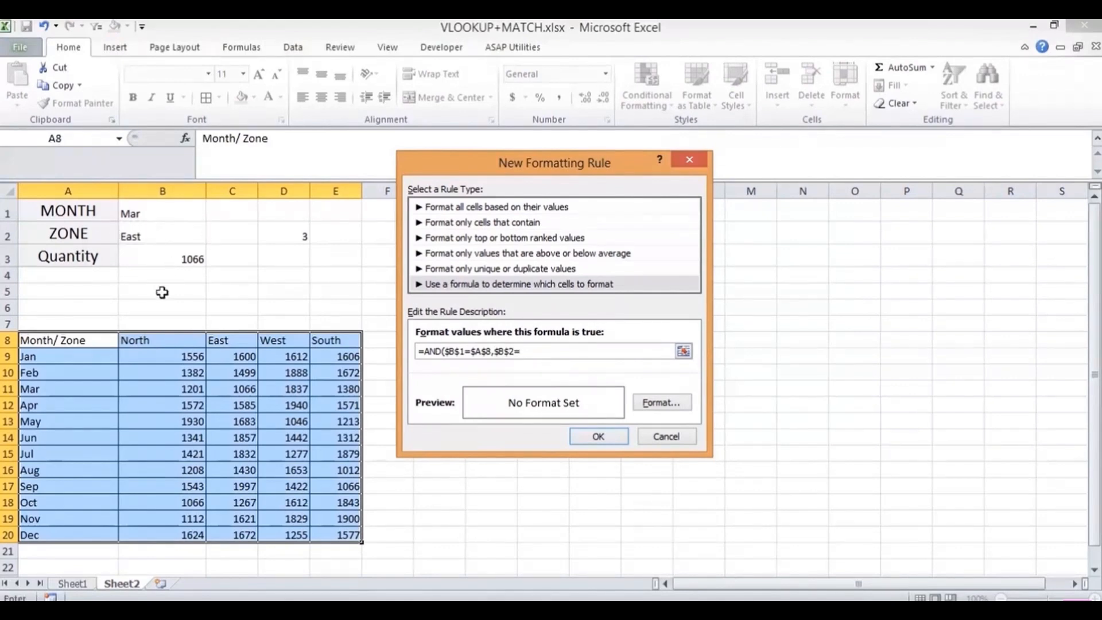
click(74, 341)
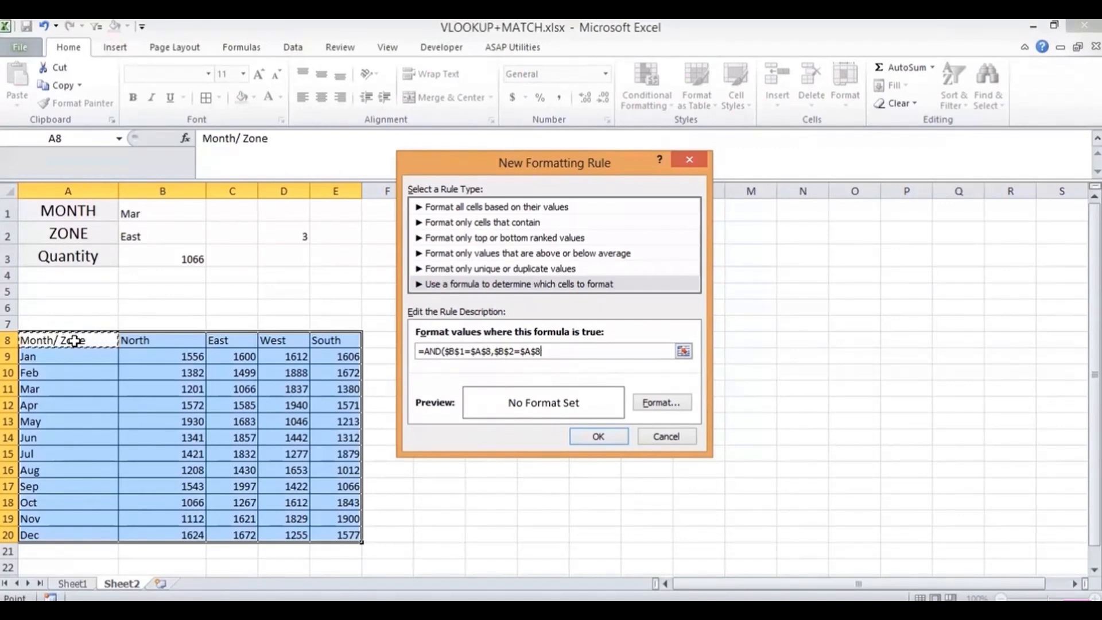
text())
Step: Give the AND rule a red fill and apply it to A8:E20
click(662, 404)
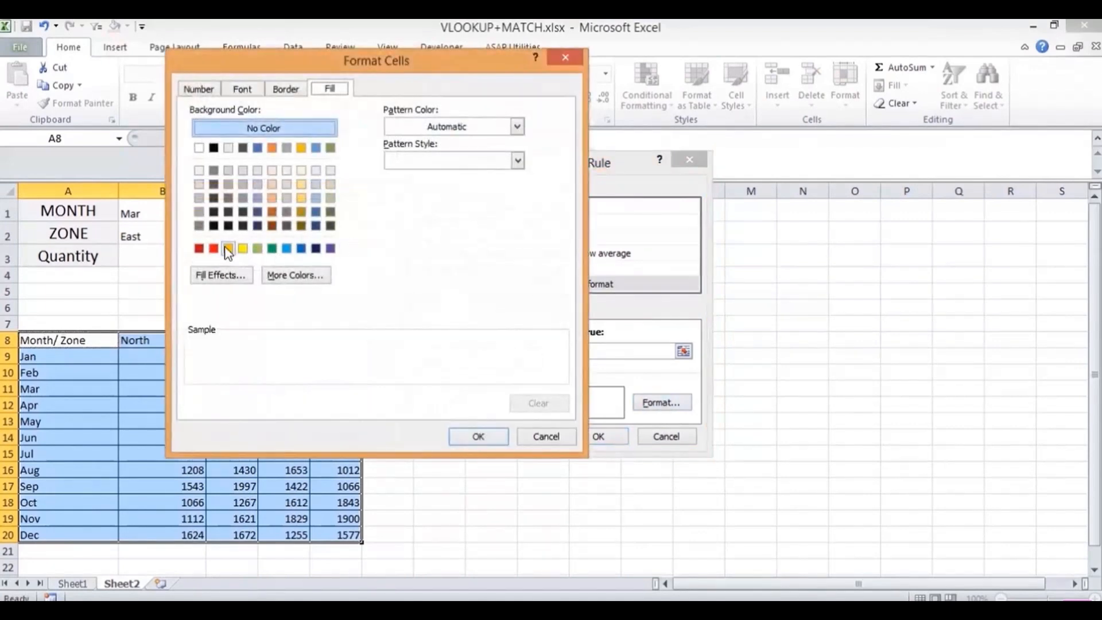
click(214, 248)
click(478, 437)
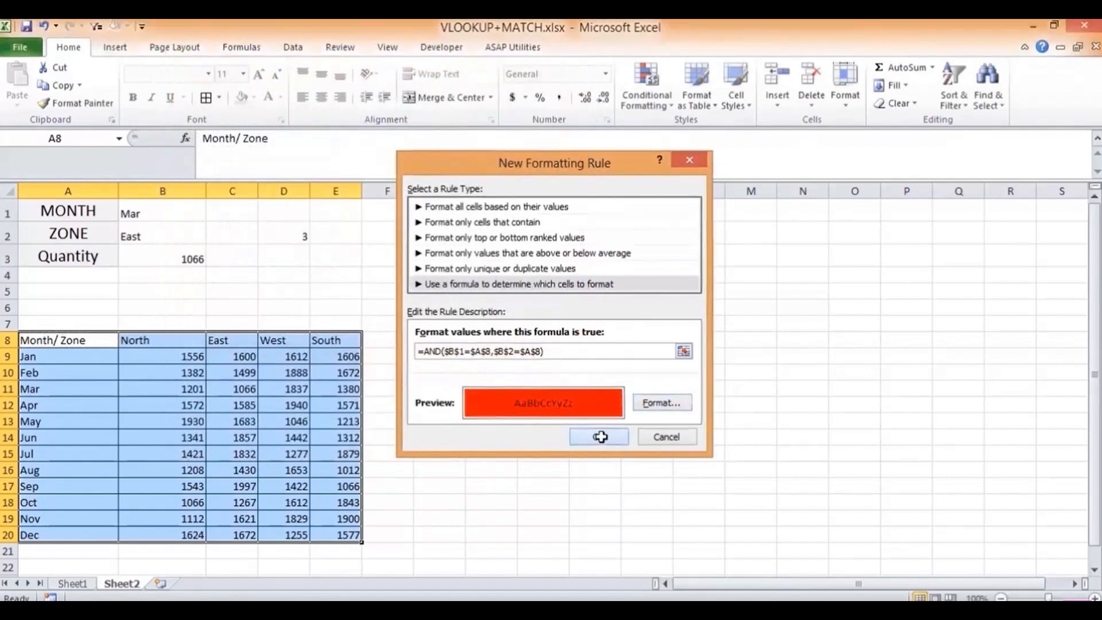
click(600, 437)
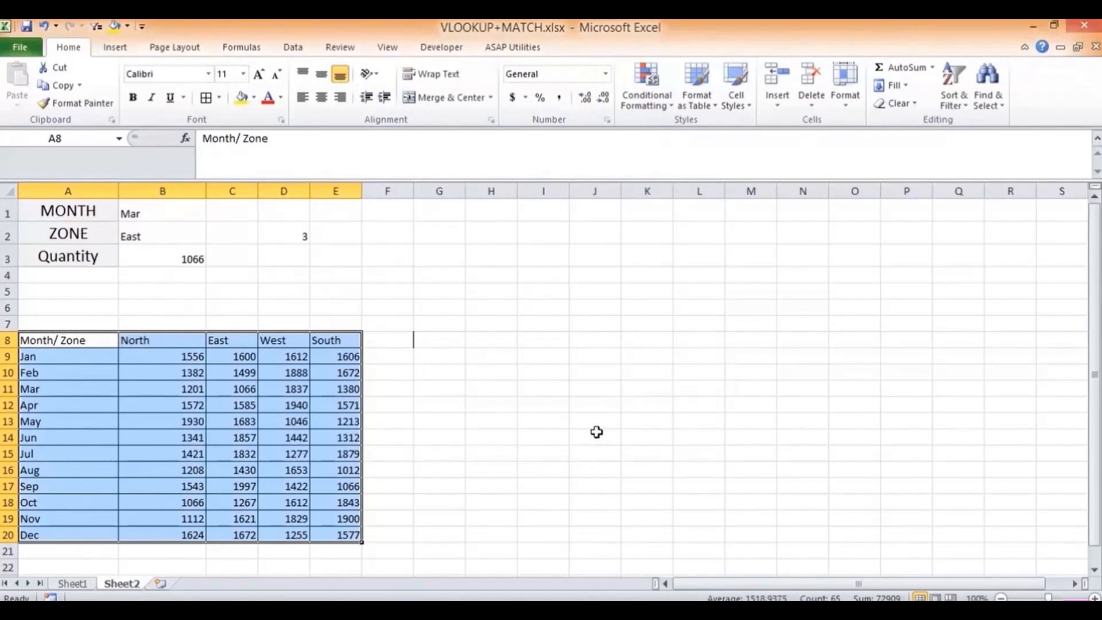
click(647, 98)
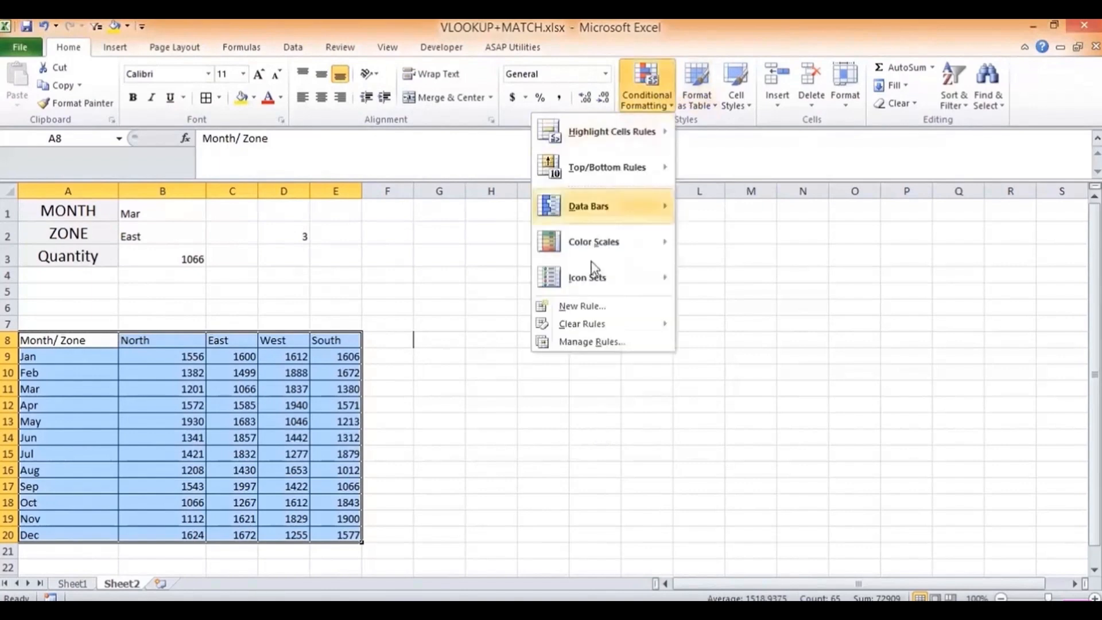
click(568, 306)
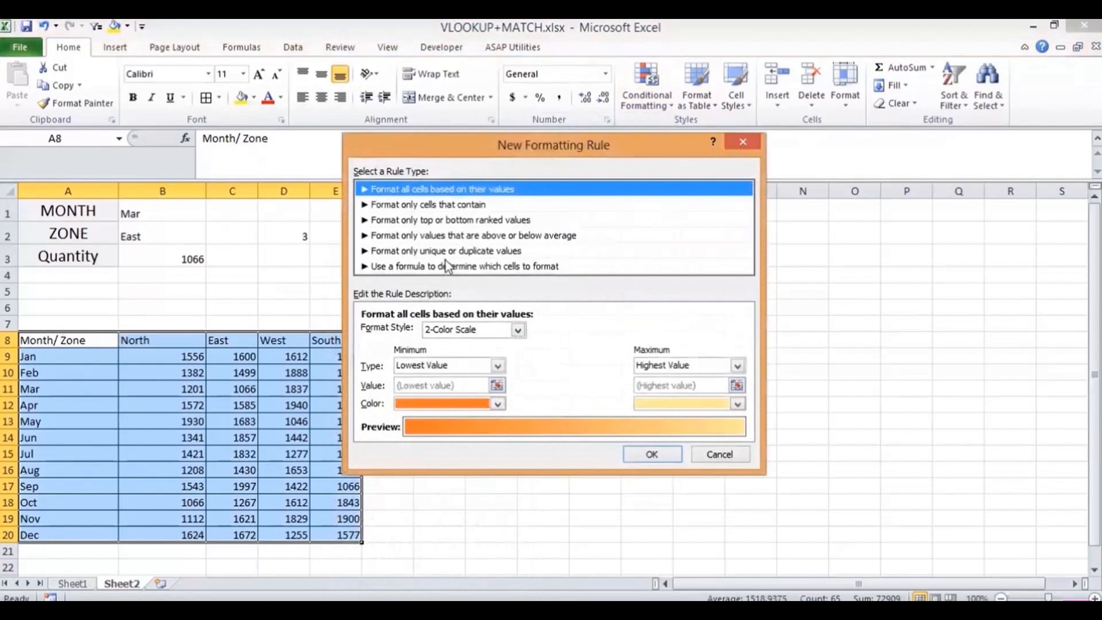
click(702, 453)
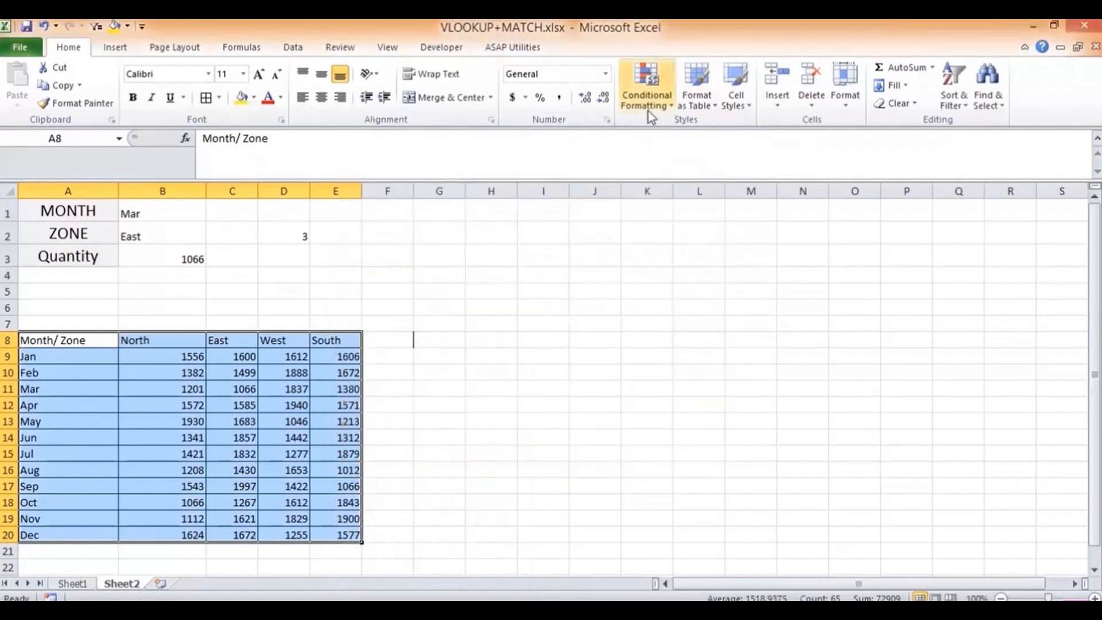
Step: Examine the formula and range of the AND rule in the conditional formatting rules for A8:E20
click(649, 103)
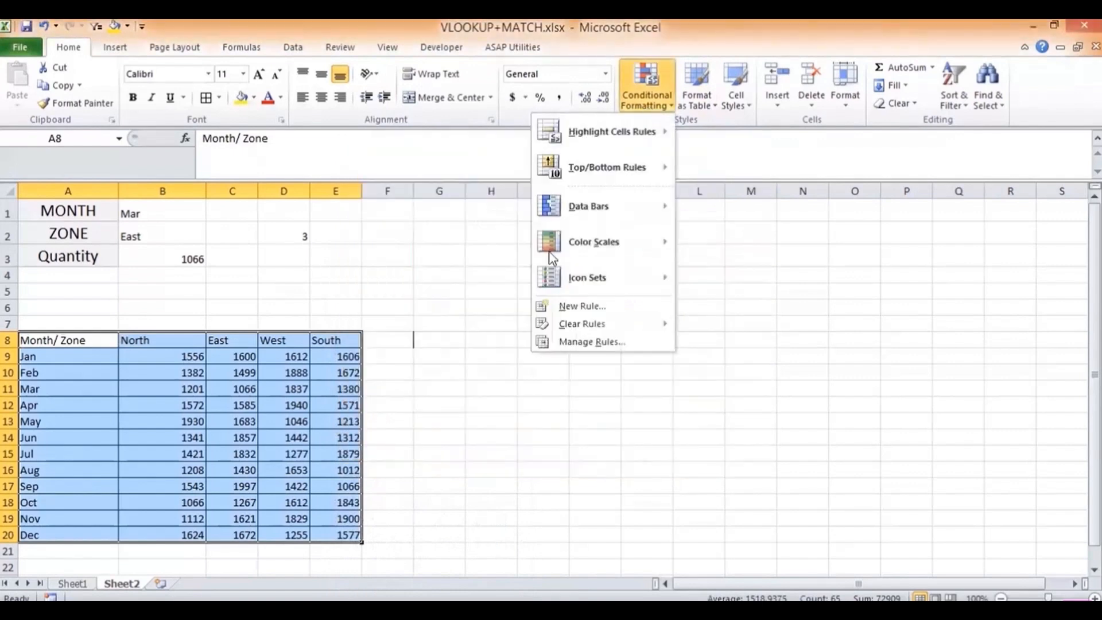
click(581, 343)
double_click(415, 285)
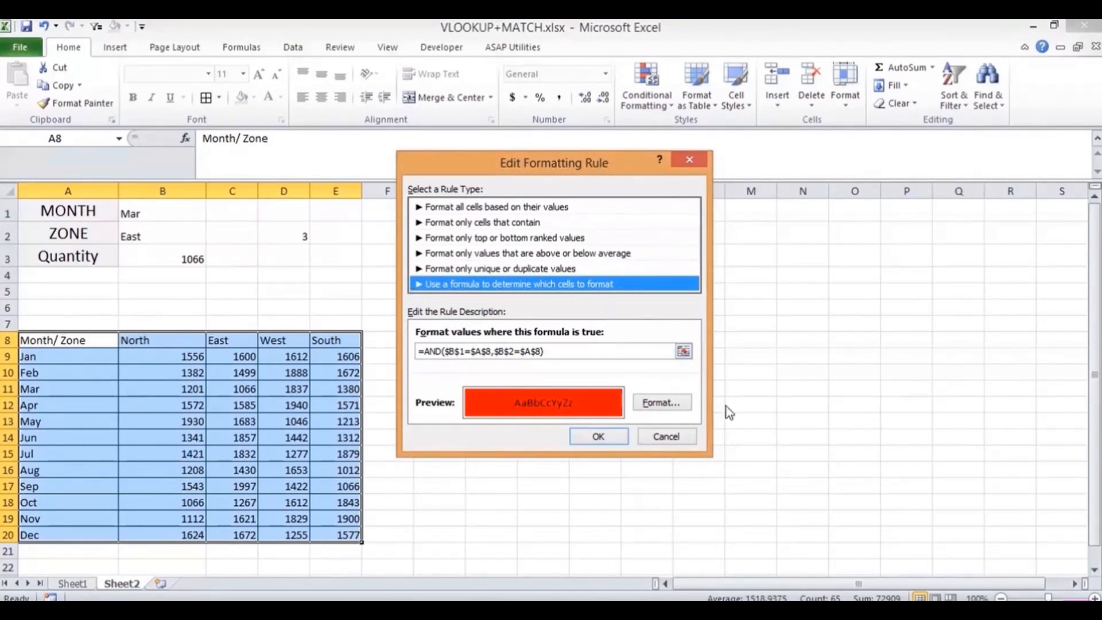
click(666, 437)
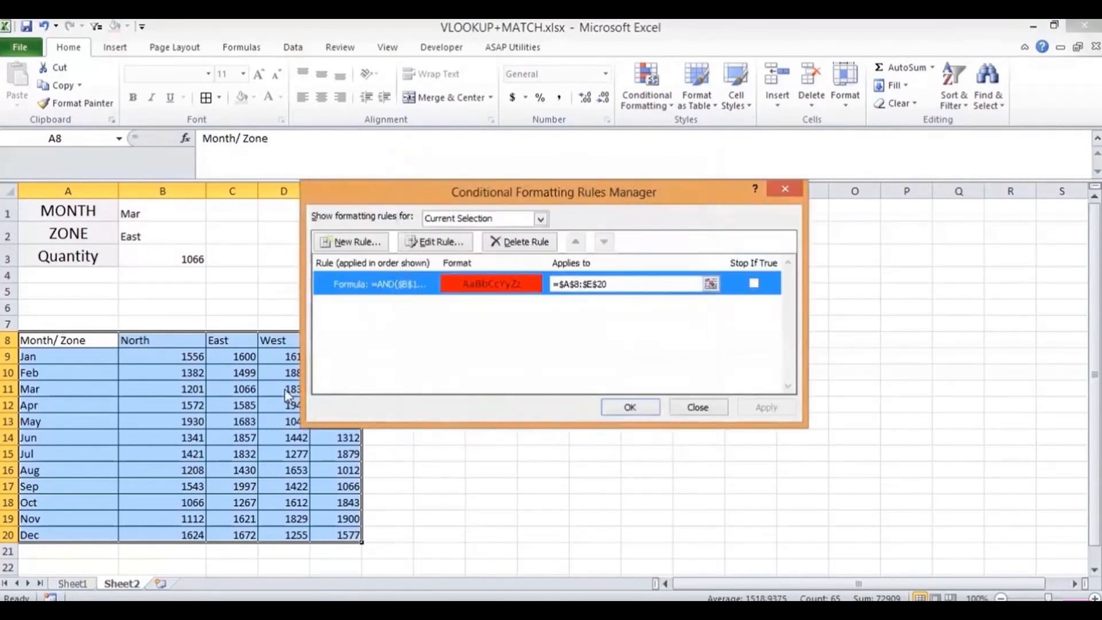
key(Escape)
Step: Check which conditional formatting rules cover A5:E17 on Sheet1, and return to Sheet2
click(73, 583)
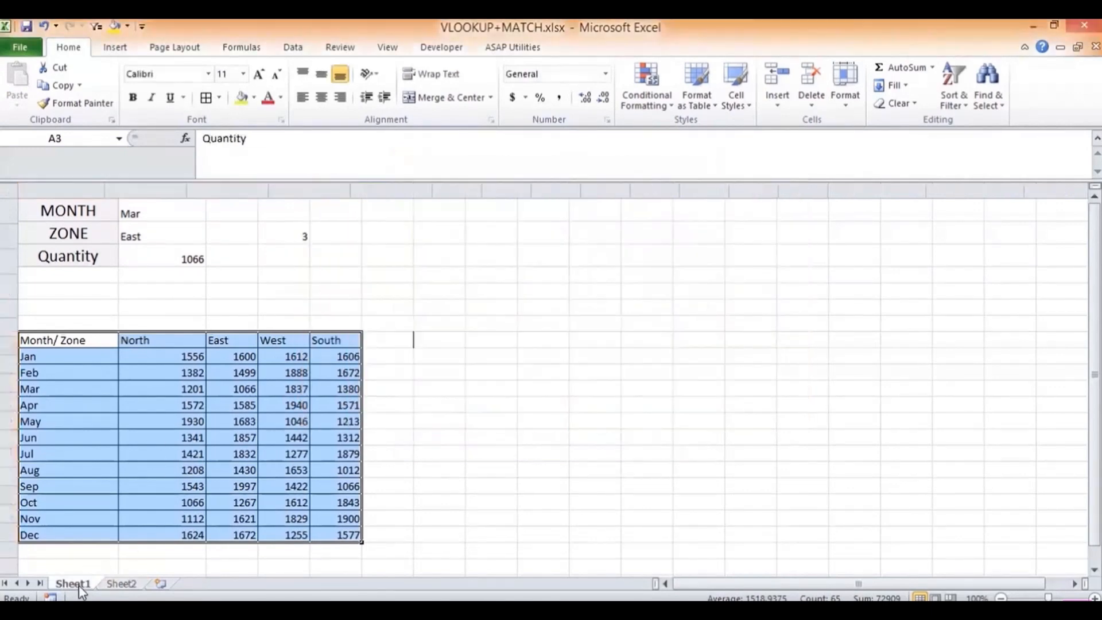
drag(66, 301, 391, 533)
click(631, 111)
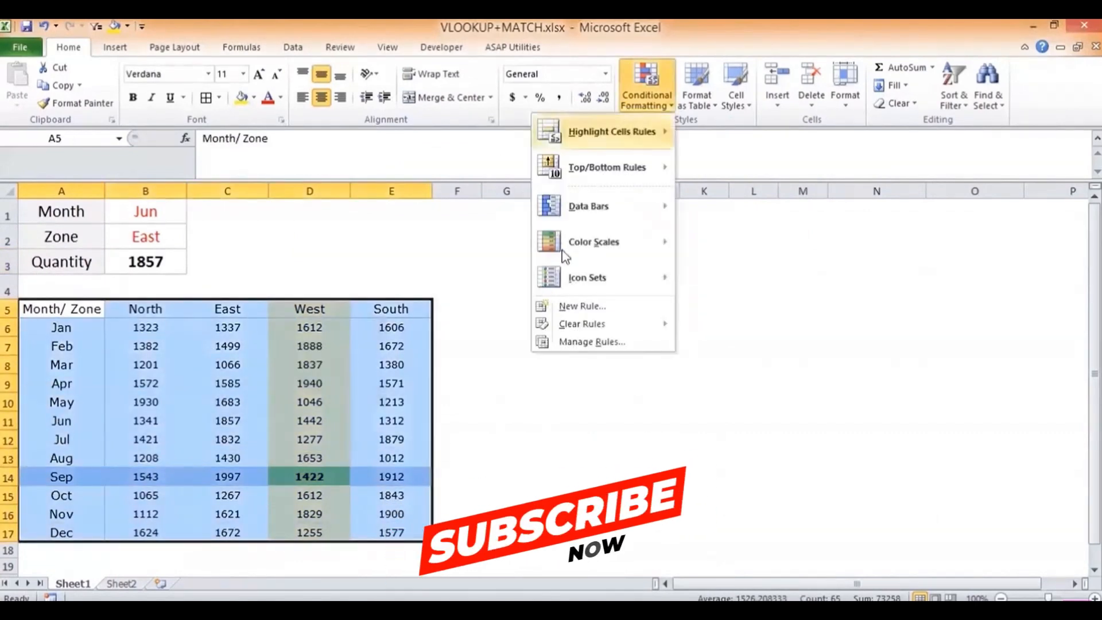
click(571, 343)
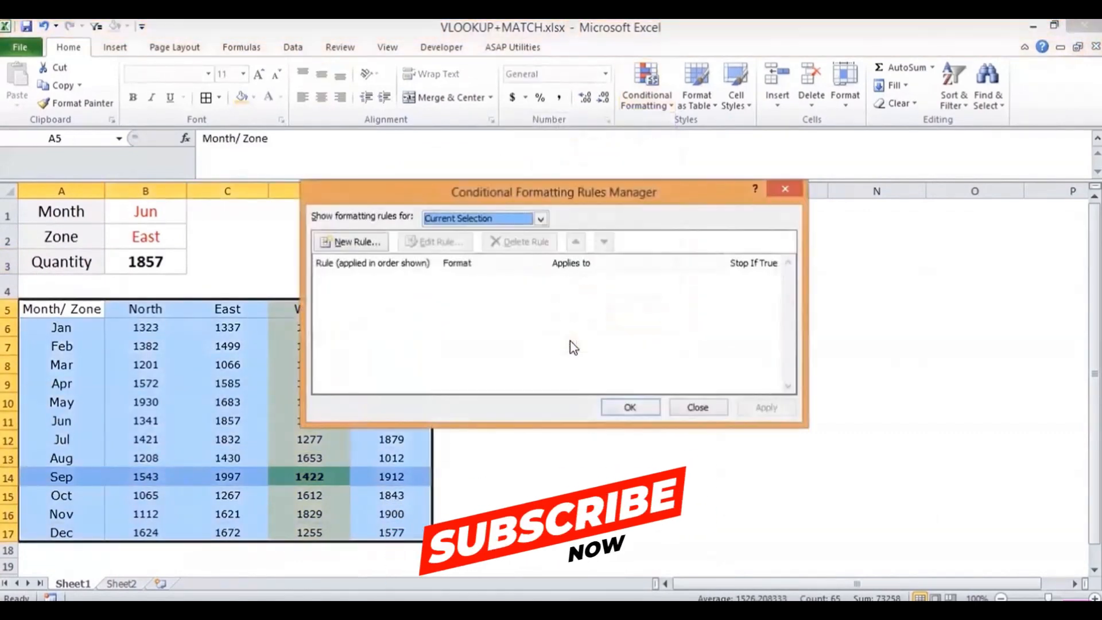
click(696, 409)
click(120, 584)
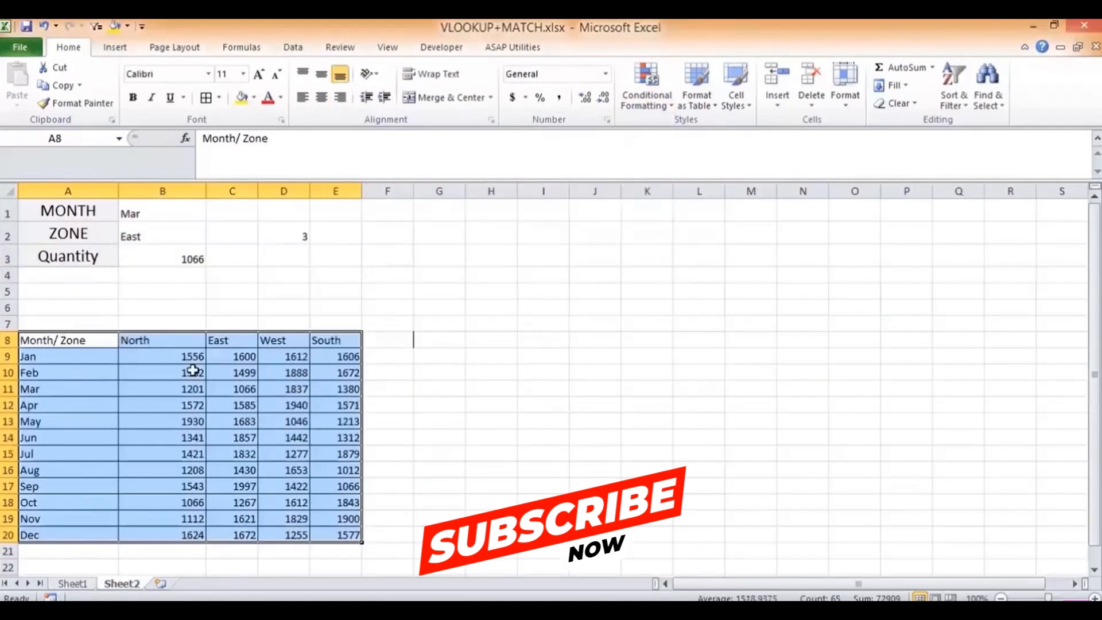
click(637, 103)
click(567, 308)
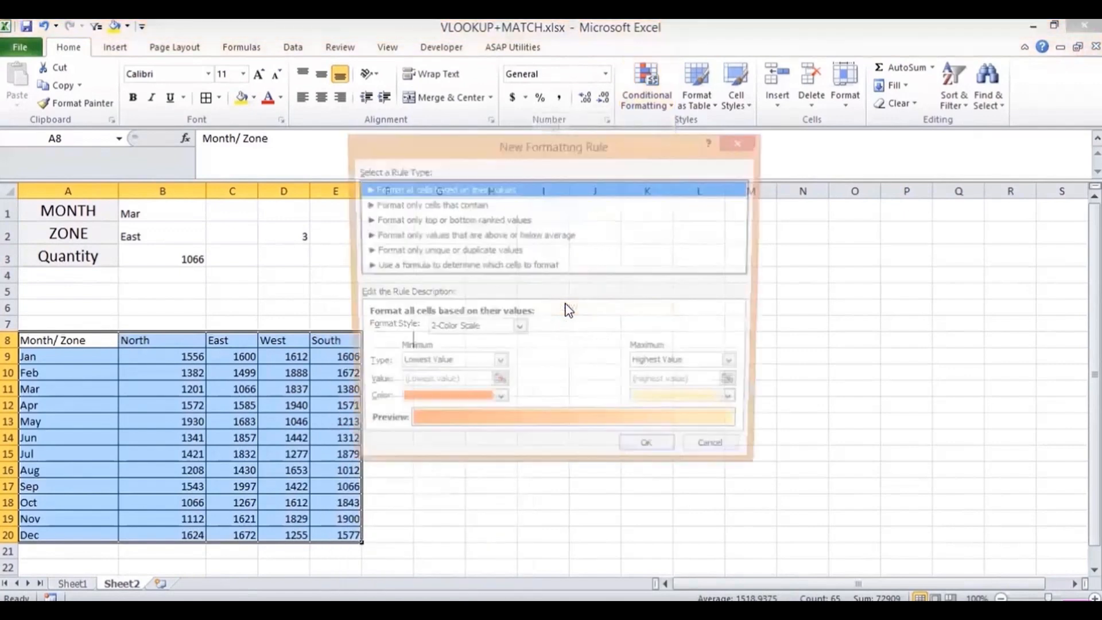
click(720, 454)
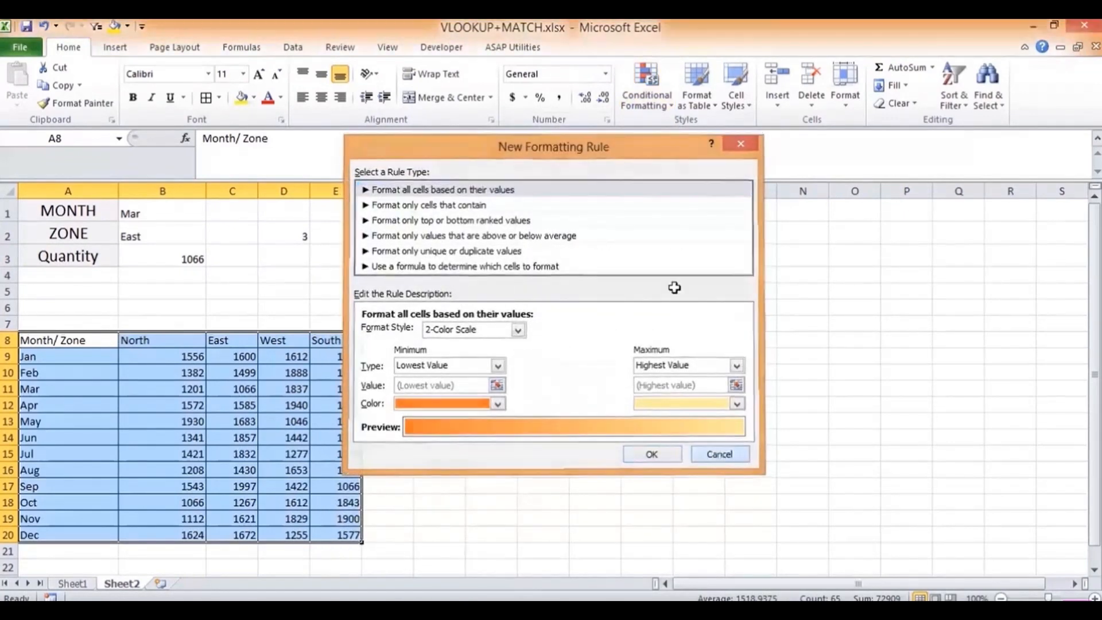
Step: Delete the red-fill AND rule from the conditional formatting rules for A8:E20
click(652, 106)
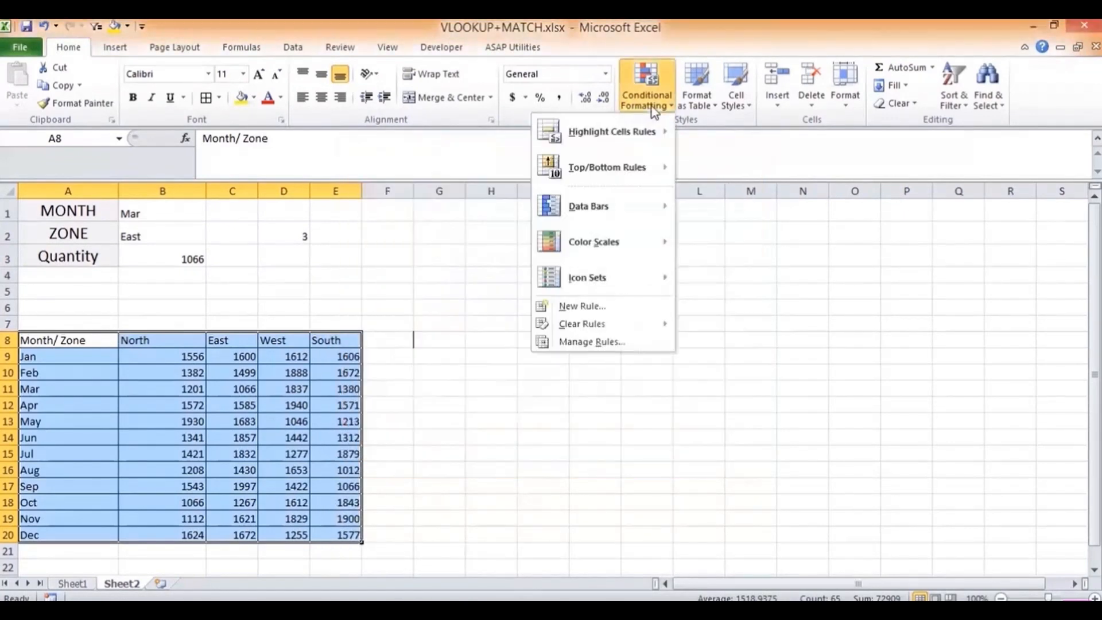
click(587, 342)
click(408, 285)
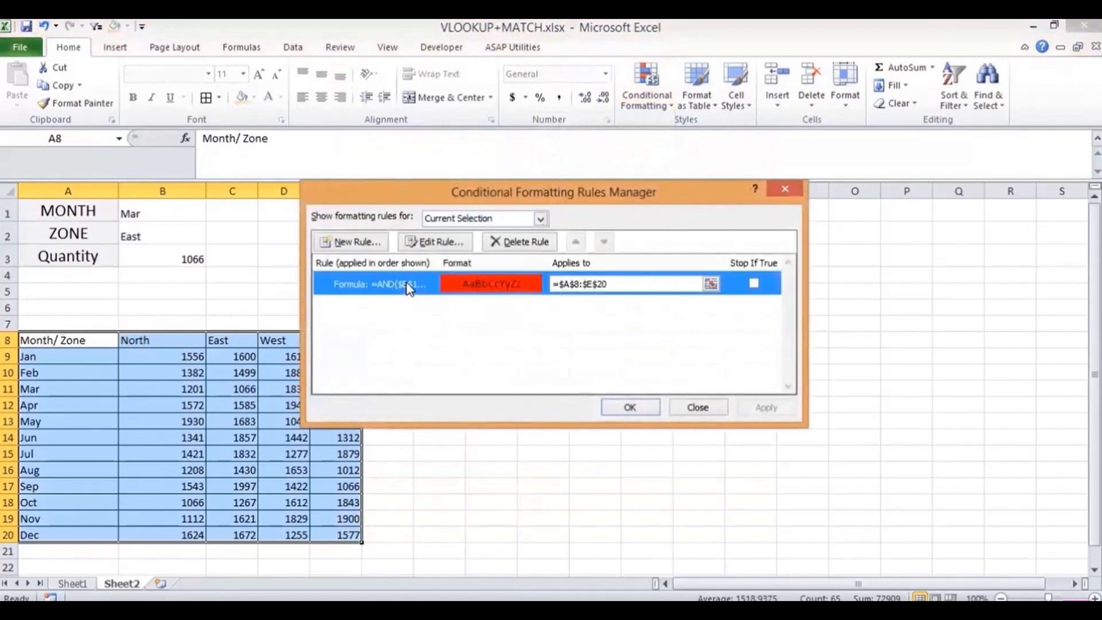
click(522, 242)
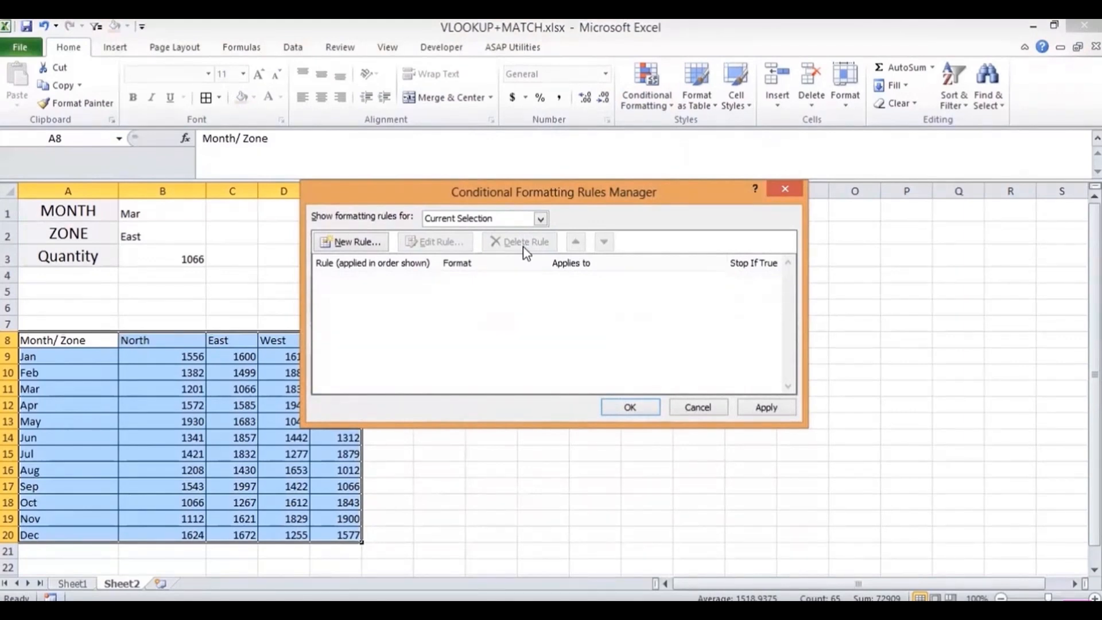
Step: Create a new formula-based formatting rule for A8:E20 and begin its formula with =AND($B$1
click(355, 242)
click(463, 267)
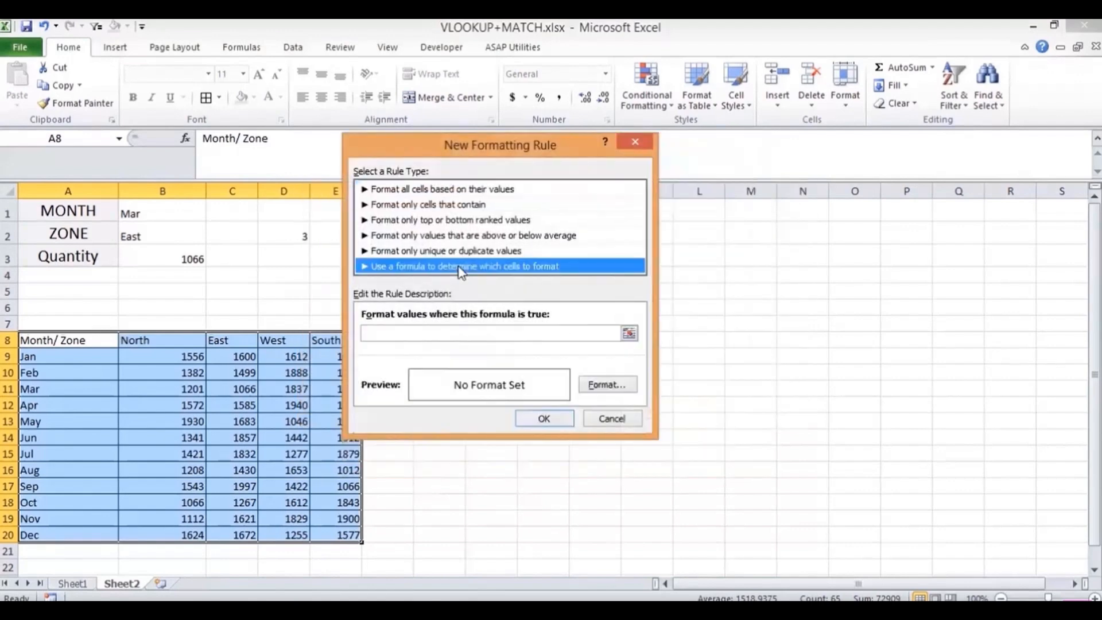
click(418, 332)
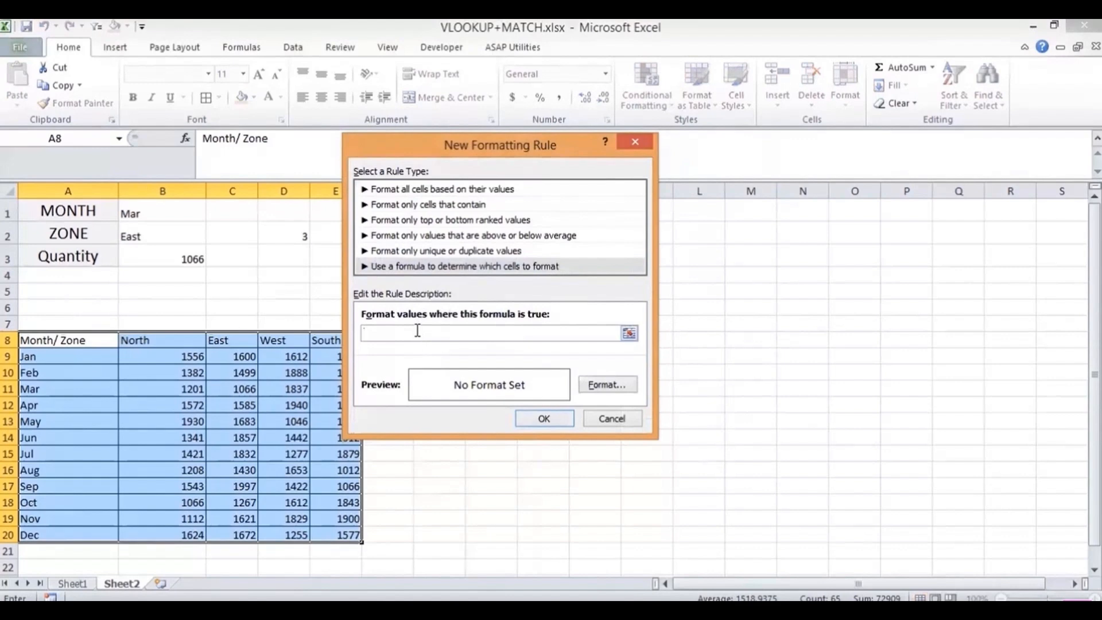
text(=AND()
click(168, 208)
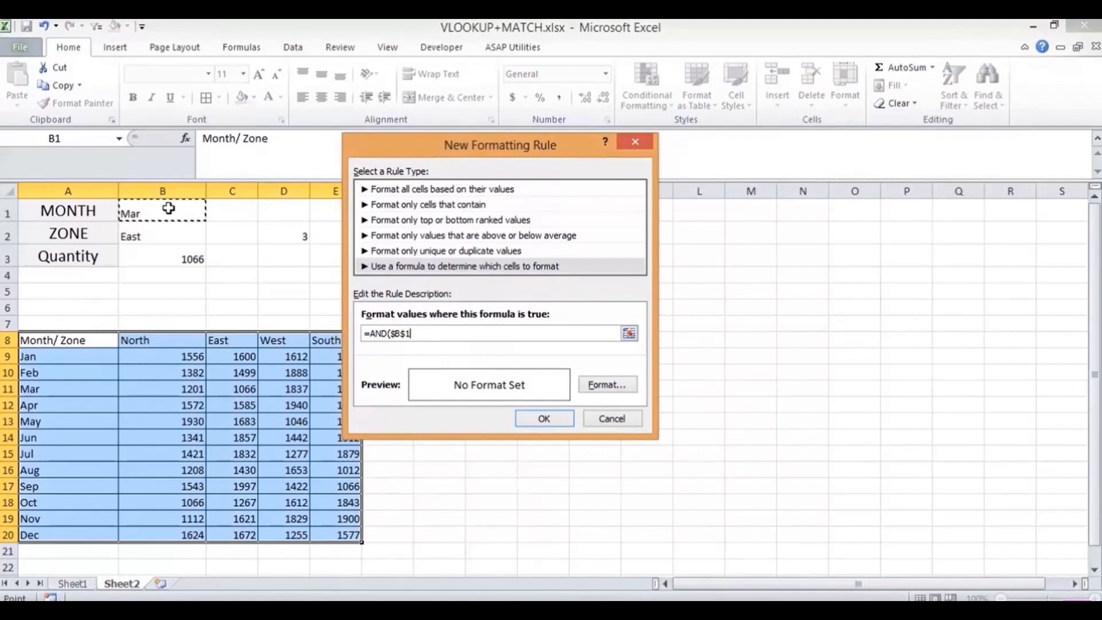
Step: Try extending the rule formula to =AND($B$1=$B$1,$B$2=$A$8
text(,)
key(BackSpace)
click(168, 209)
text(,)
click(149, 236)
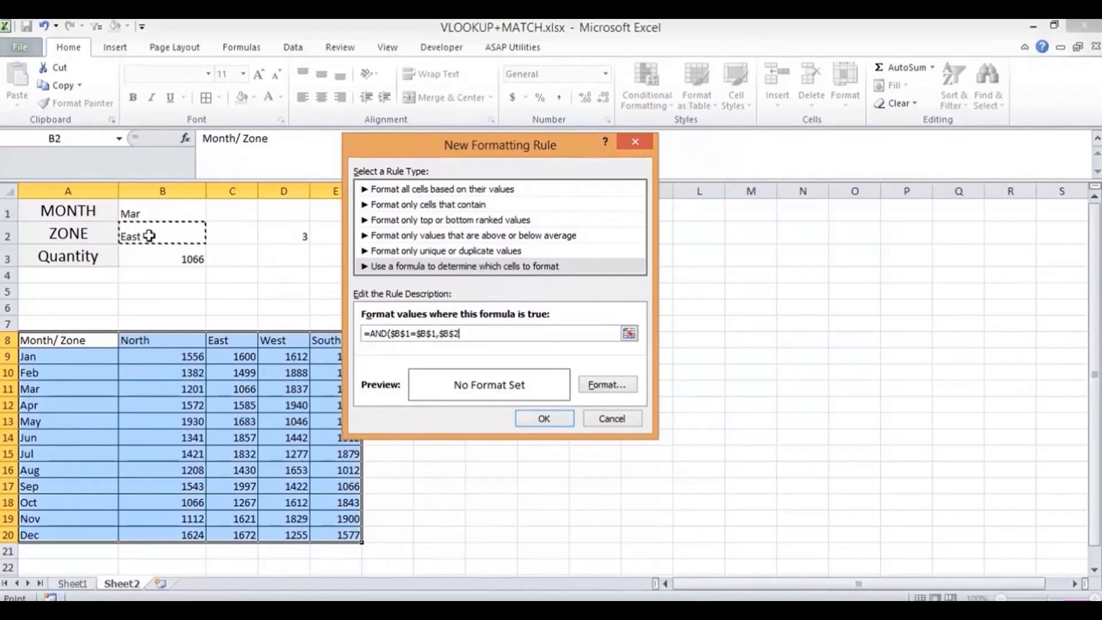
text(=)
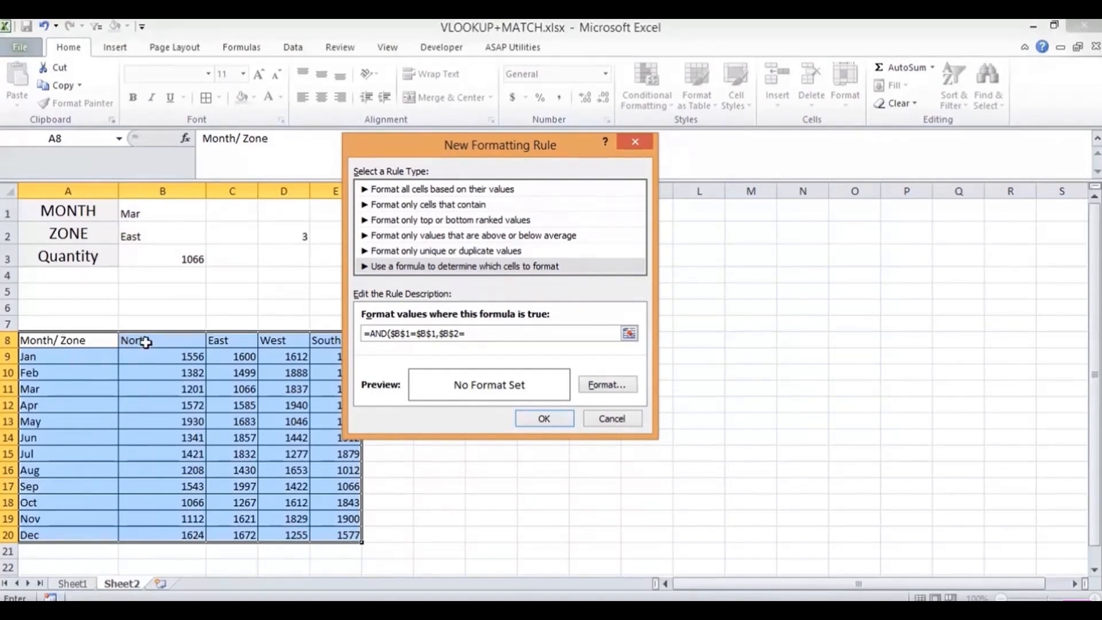
click(92, 340)
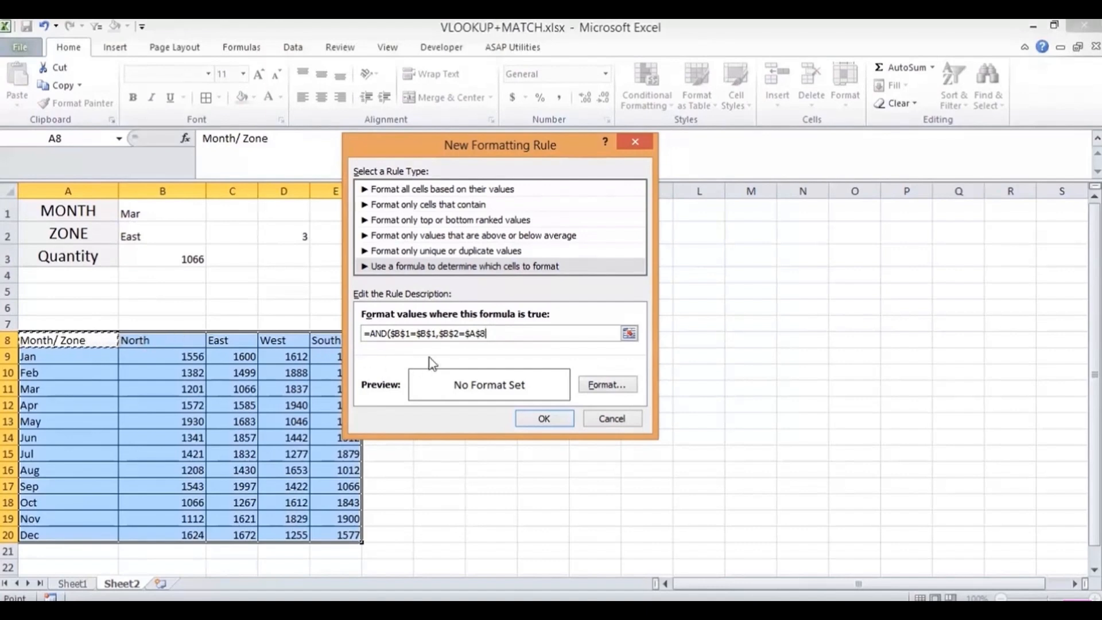
Step: Replace everything after $B$1= so that the rule formula reads =AND($B$1=$A$8,$B$2=$A$8)
drag(499, 334, 416, 331)
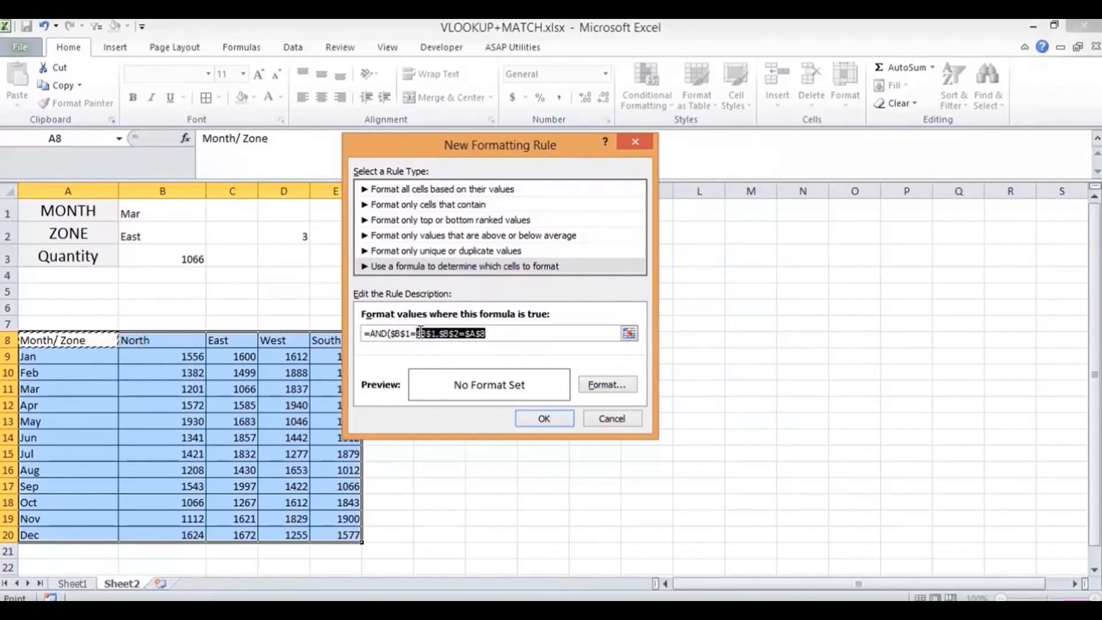
key(BackSpace)
click(77, 339)
text(,)
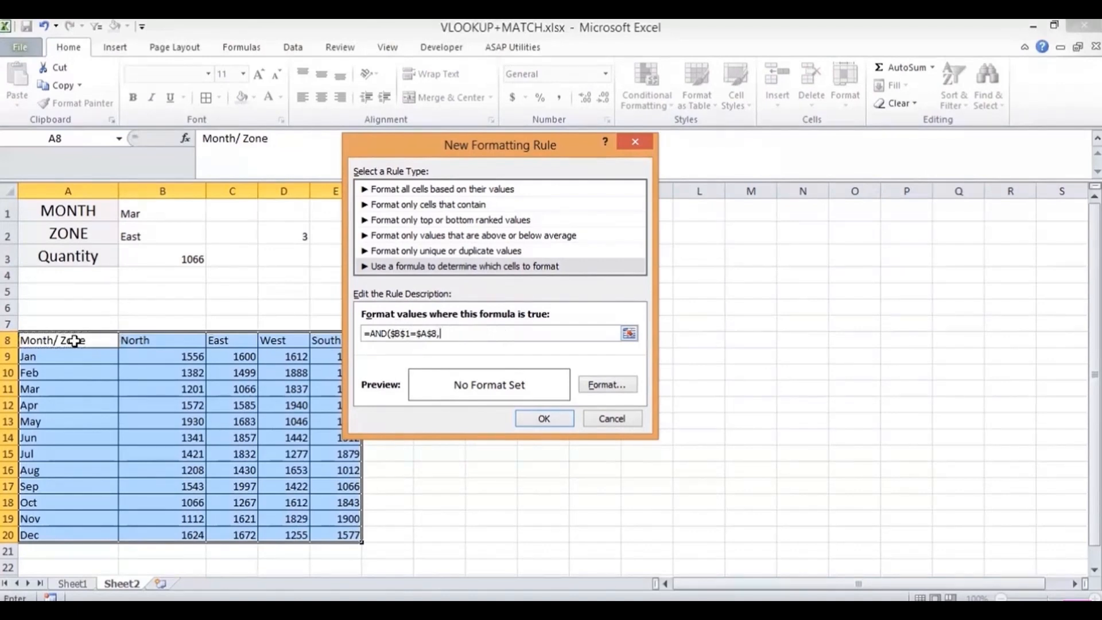
click(147, 233)
text(=)
click(103, 338)
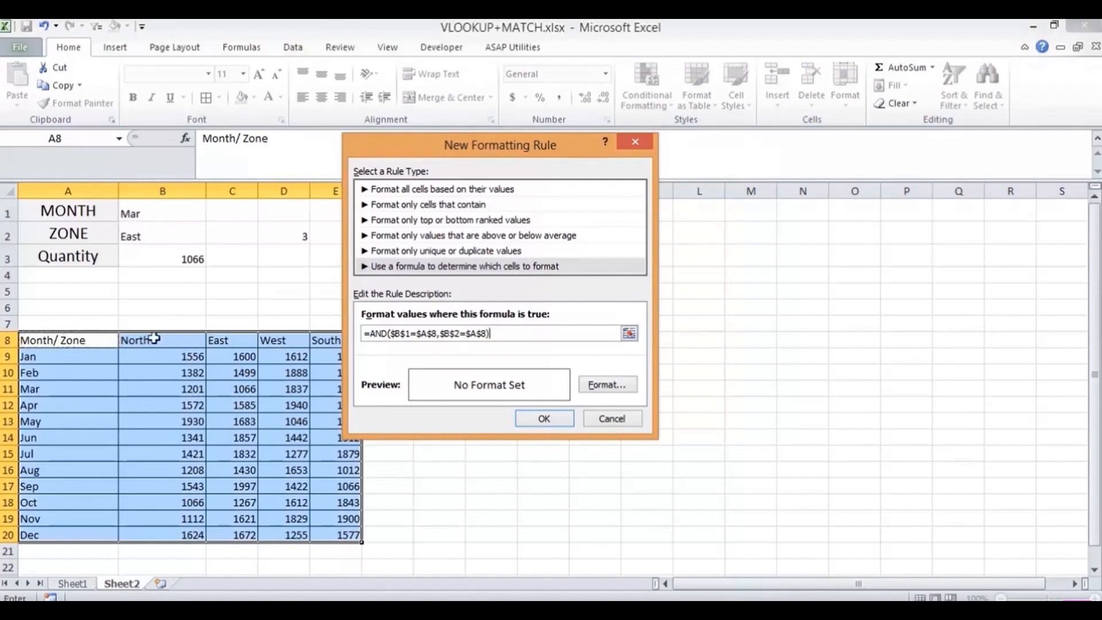
text())
Step: Give the new AND rule a red fill and apply it to A8:E20
click(594, 385)
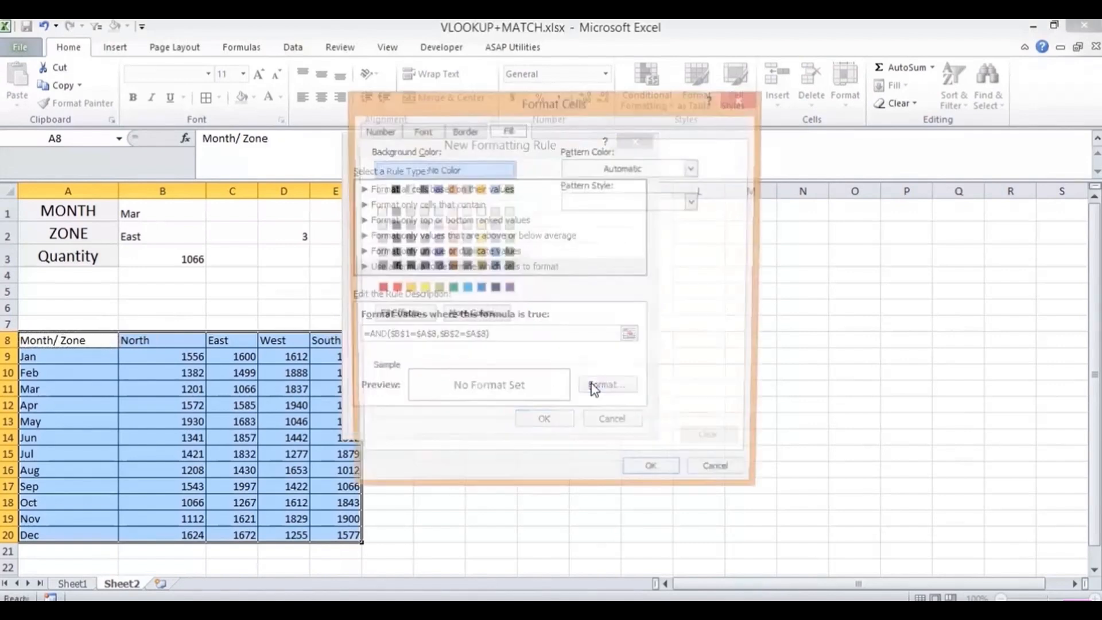
click(392, 290)
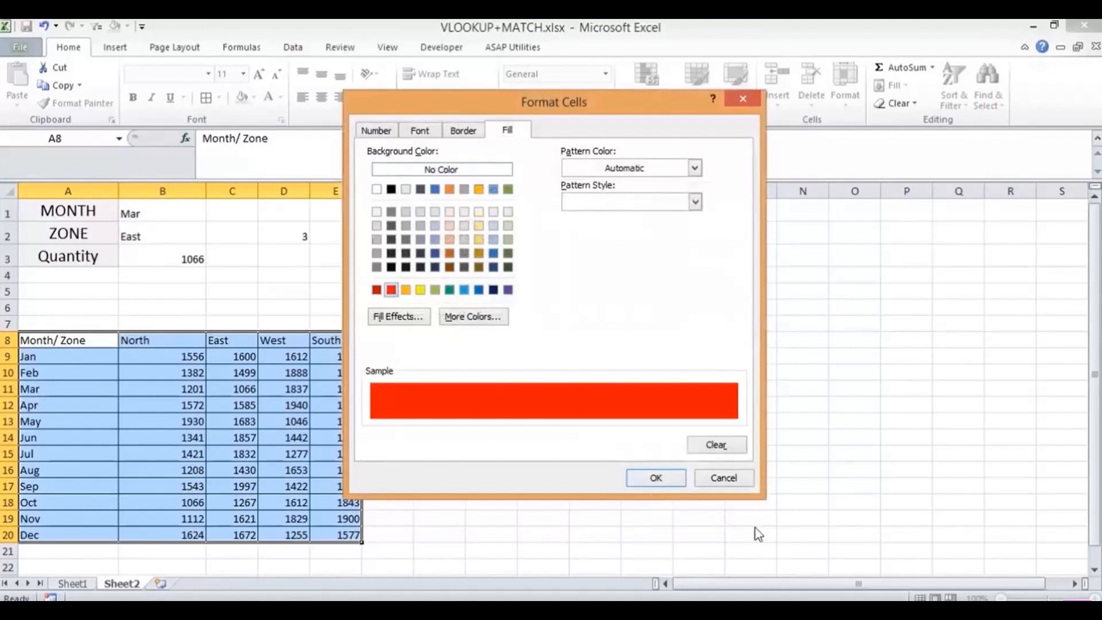
click(638, 478)
click(544, 419)
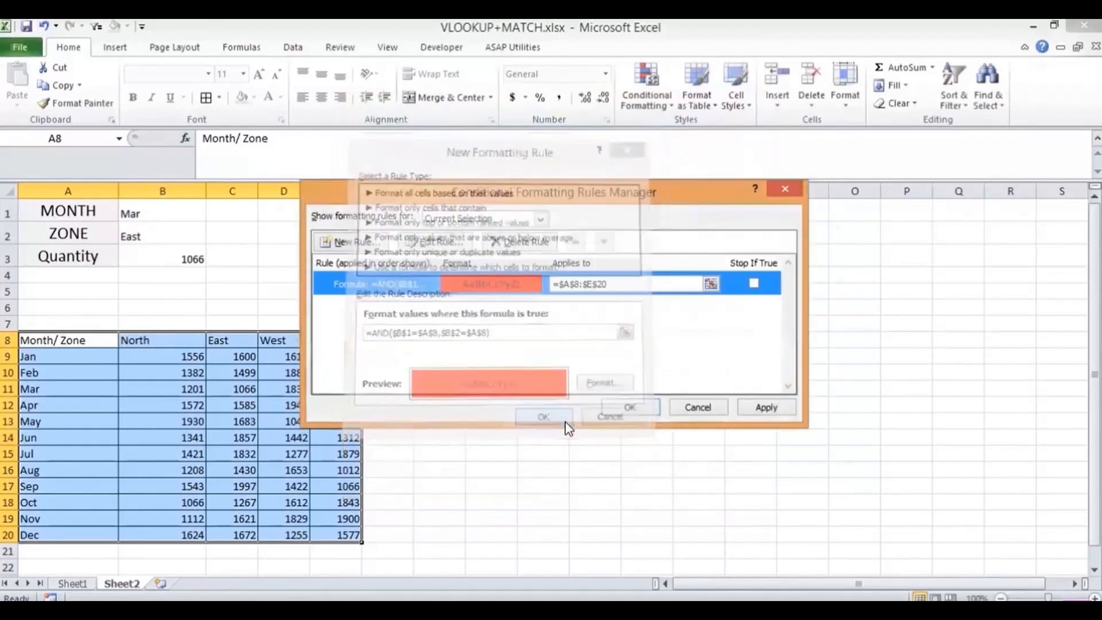
click(750, 408)
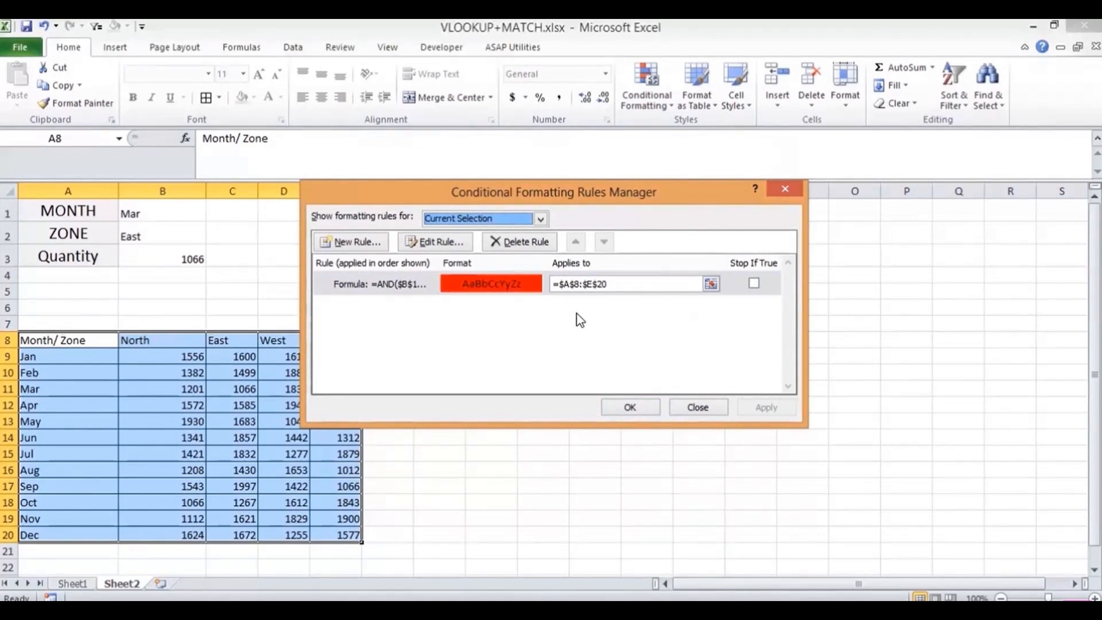
Step: Edit the rule for A8:E20 so that $B$1 is compared with the month range $A$9:$A$20
double_click(381, 284)
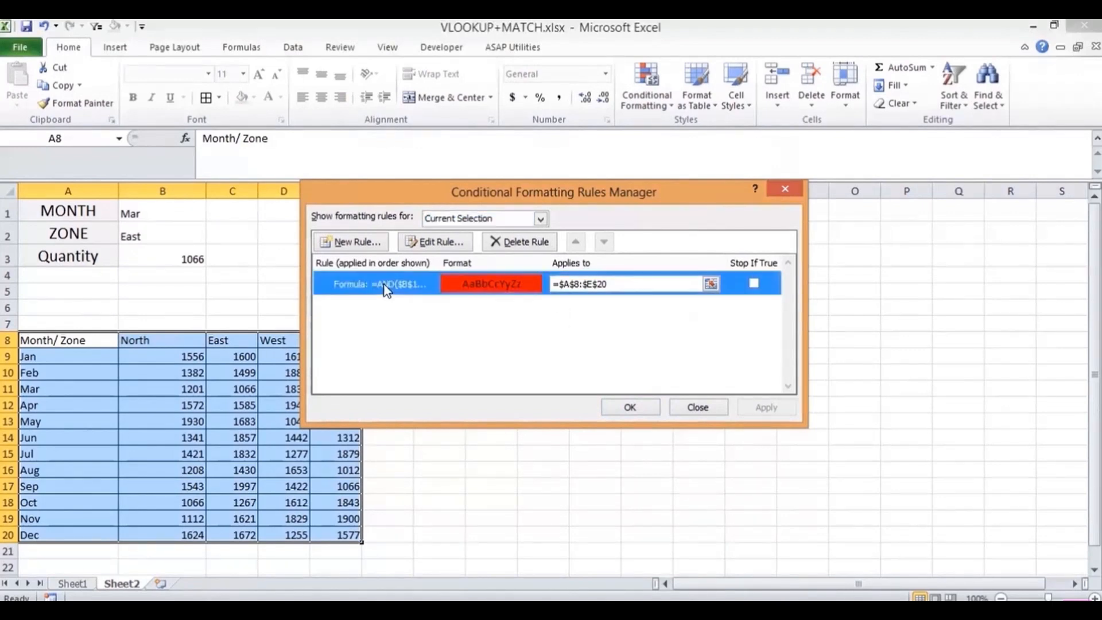
click(492, 351)
key(BackSpace)
key(BackSpace)
key(BackSpace)
key(BackSpace)
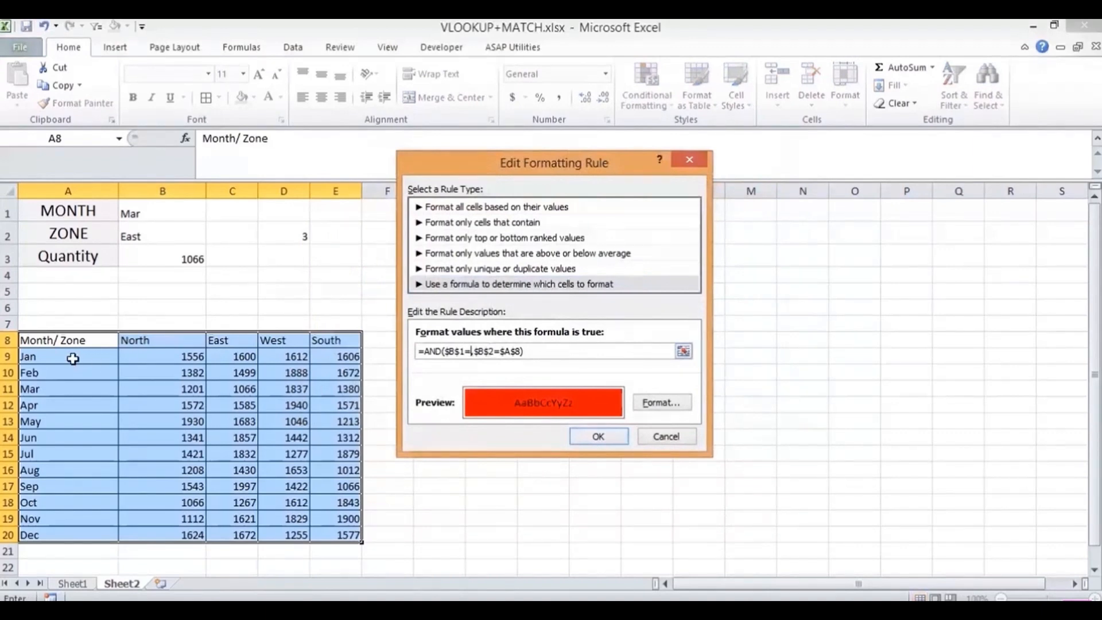
drag(73, 357, 34, 534)
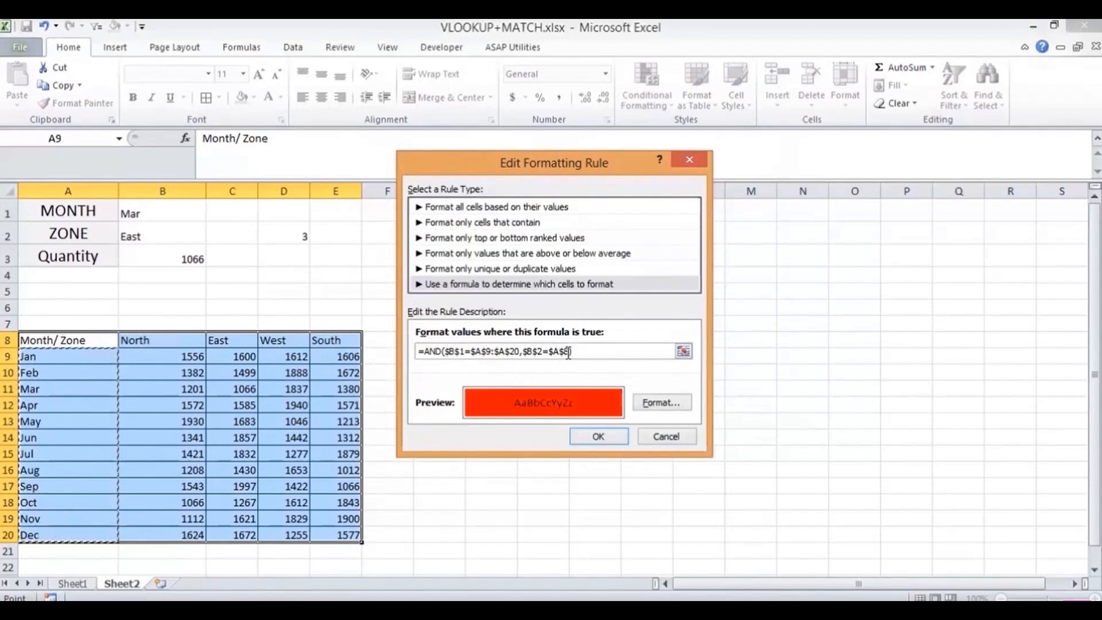
Step: Replace the cell compared with $B$2 in the rule formula by the header row range A8:E8
key(BackSpace)
key(BackSpace)
key(BackSpace)
key(BackSpace)
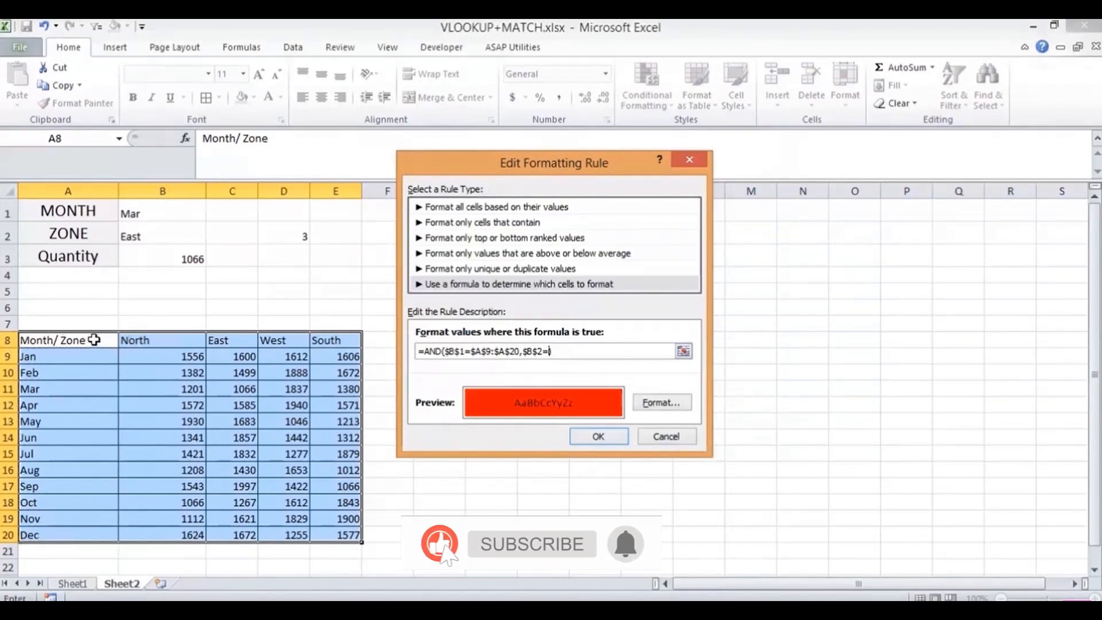
drag(91, 340, 336, 340)
Step: Change the starting row of the month range in the rule formula to 8 and apply the edited rule
click(491, 350)
key(BackSpace)
text(8)
click(615, 437)
click(765, 409)
click(625, 406)
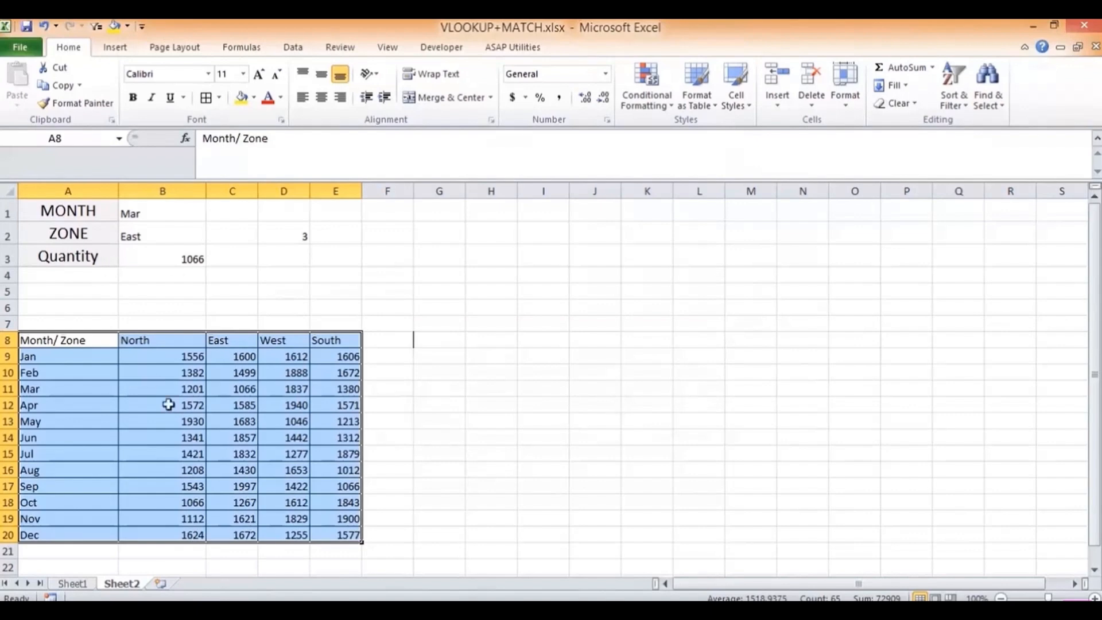
Step: Start a new formula-based conditional formatting rule for the quantities in B9:E20
drag(188, 357, 345, 531)
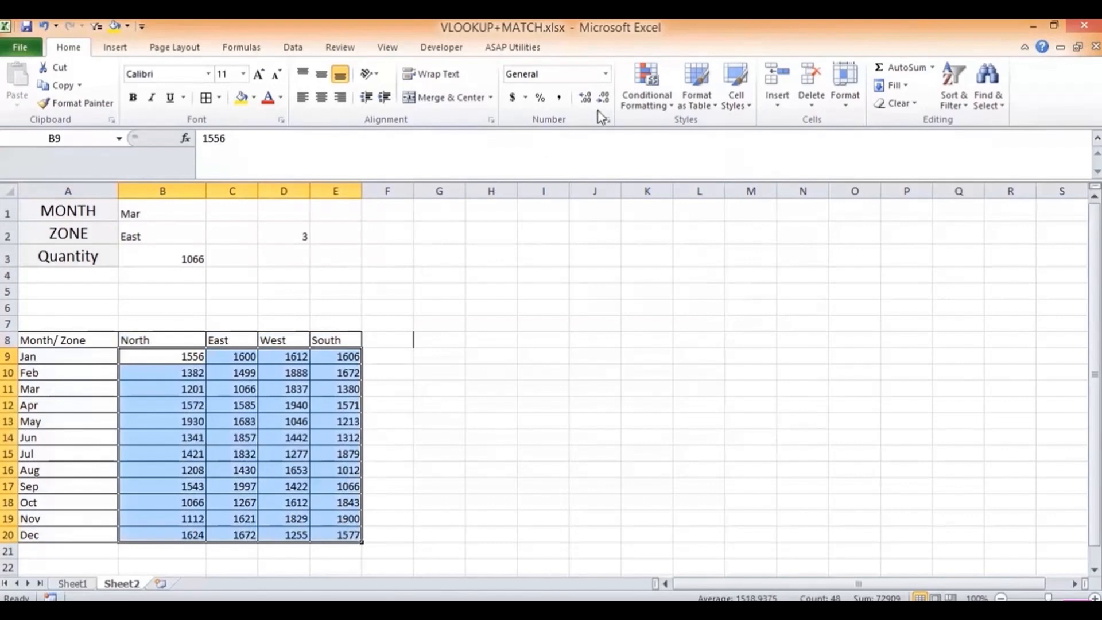
click(637, 103)
mouse_move(580, 139)
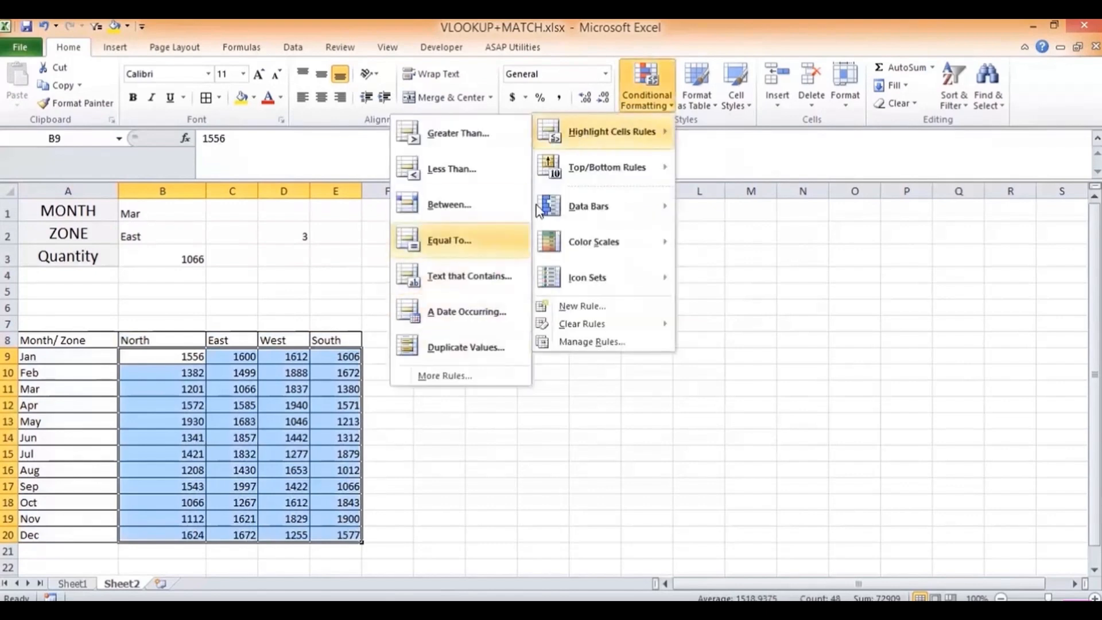
click(556, 307)
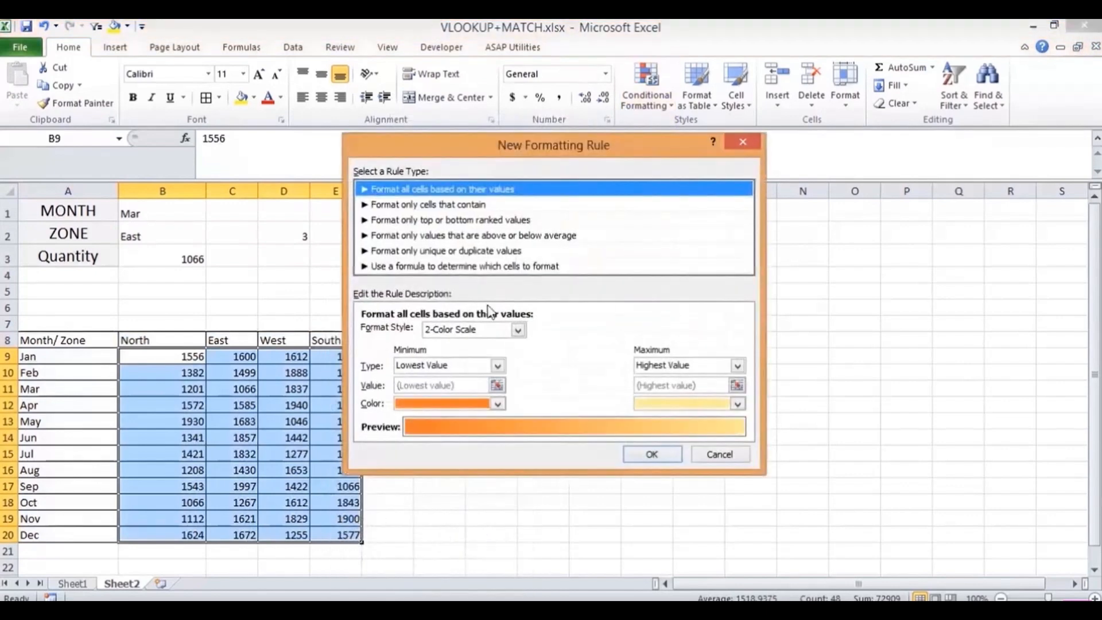
click(448, 266)
click(424, 333)
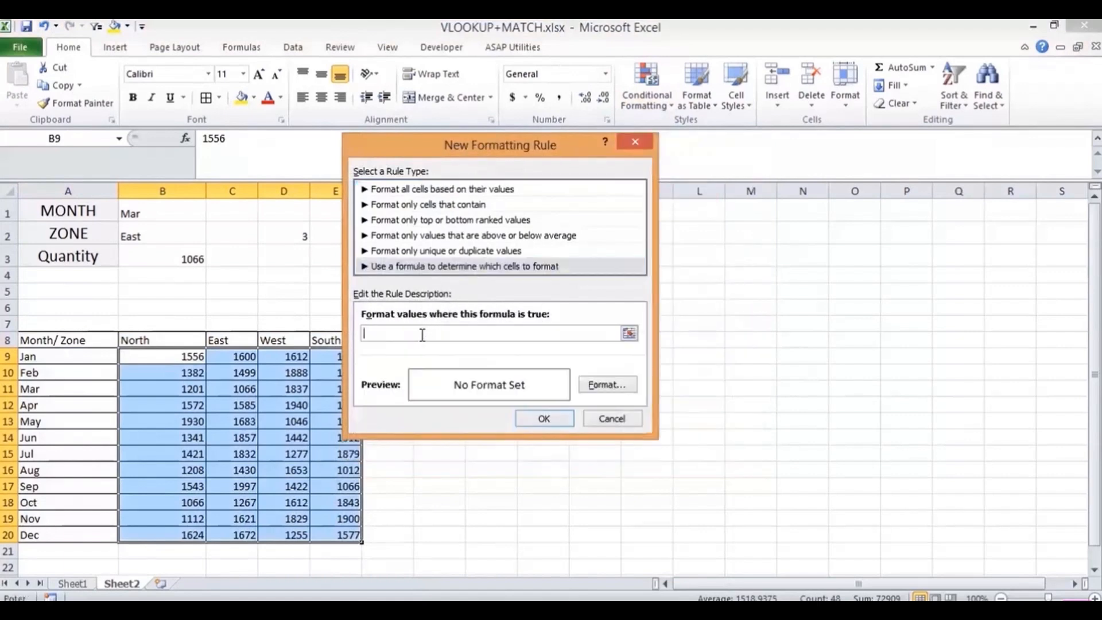
Step: Enter =AND($B$1=$A$8,$B$2=$A$8) as the formula of the new rule
text(=AND)
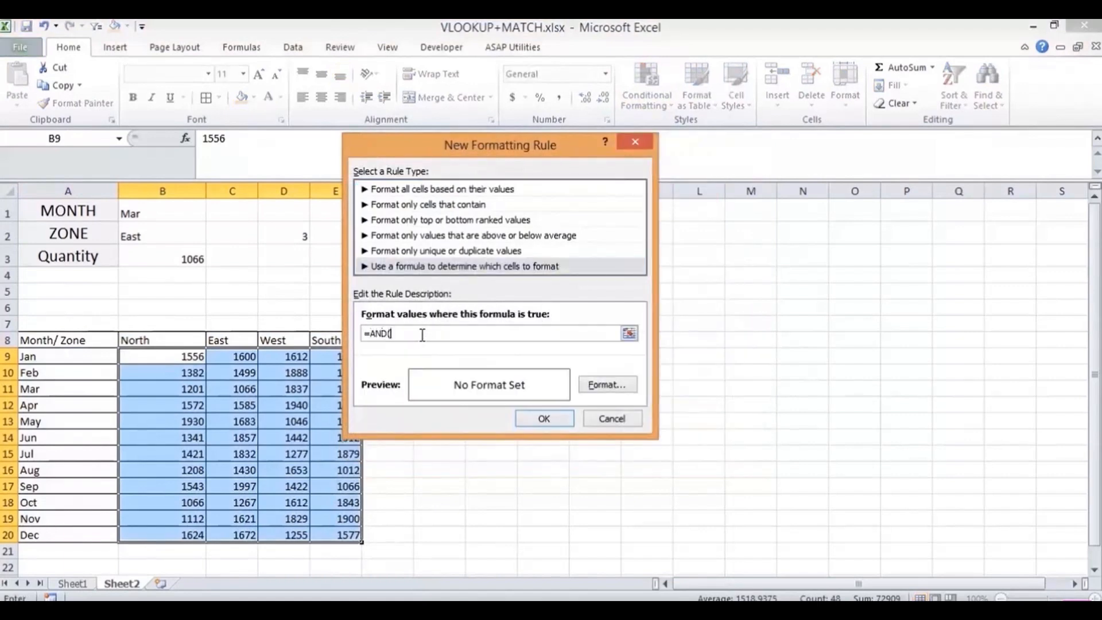
text(()
click(167, 214)
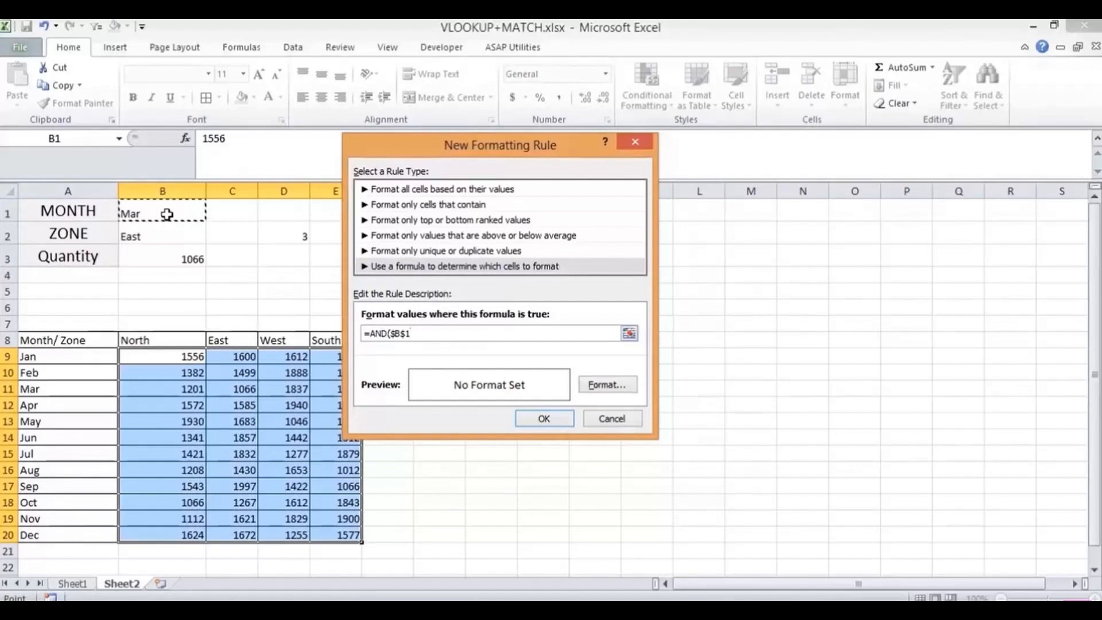
text(=)
click(59, 337)
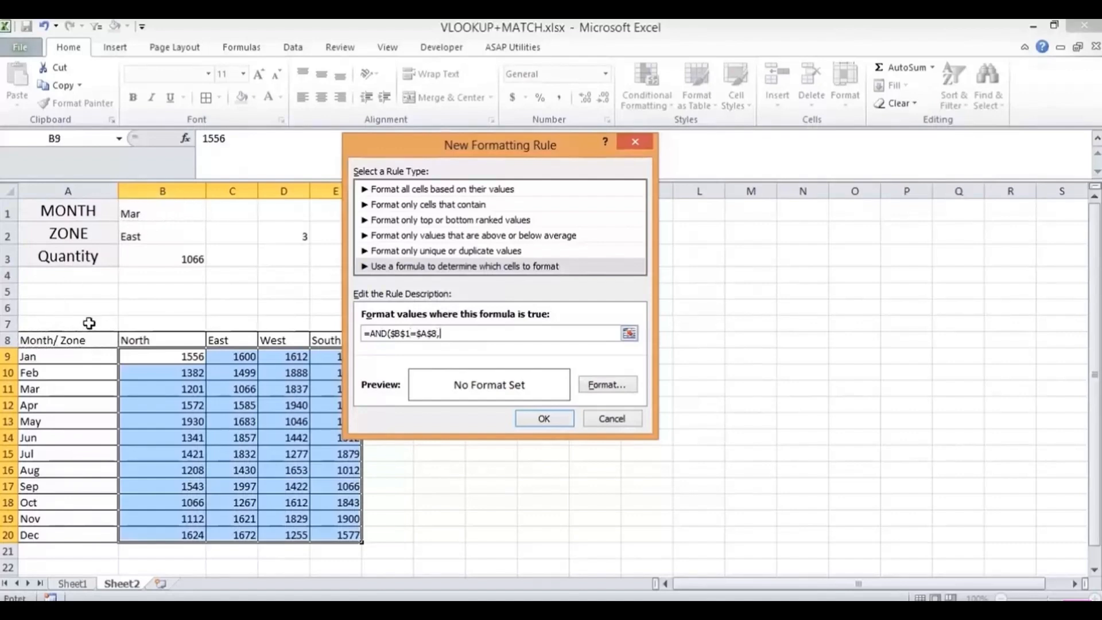
text(,)
click(162, 233)
text(=)
click(84, 334)
text())
Step: Give the B9:E20 rule a red fill and create the rule
click(597, 383)
click(391, 289)
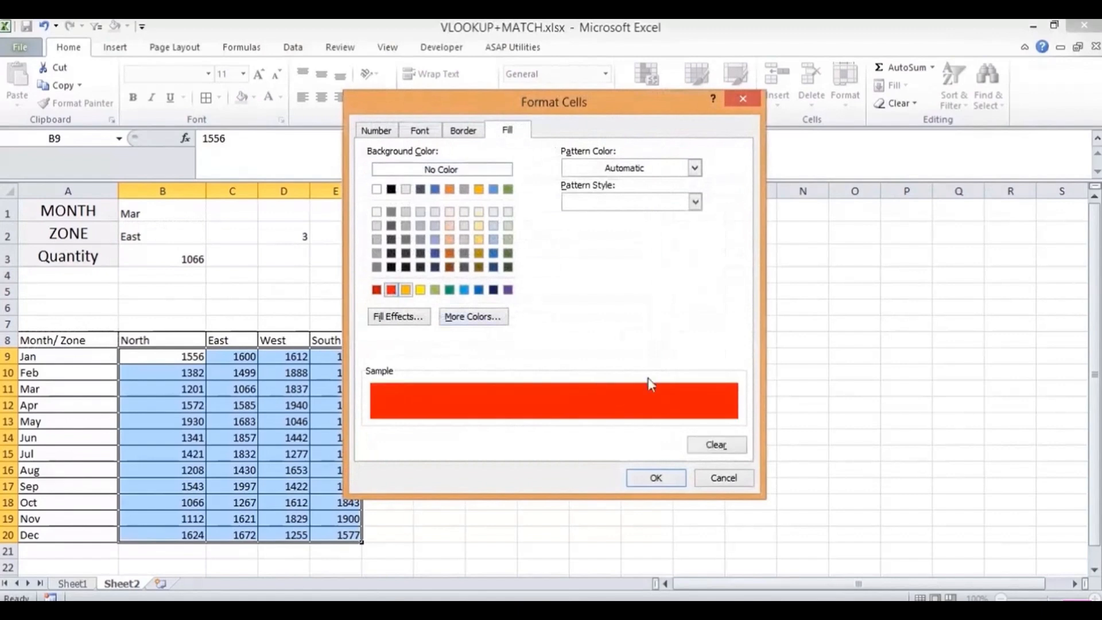
click(655, 478)
click(552, 420)
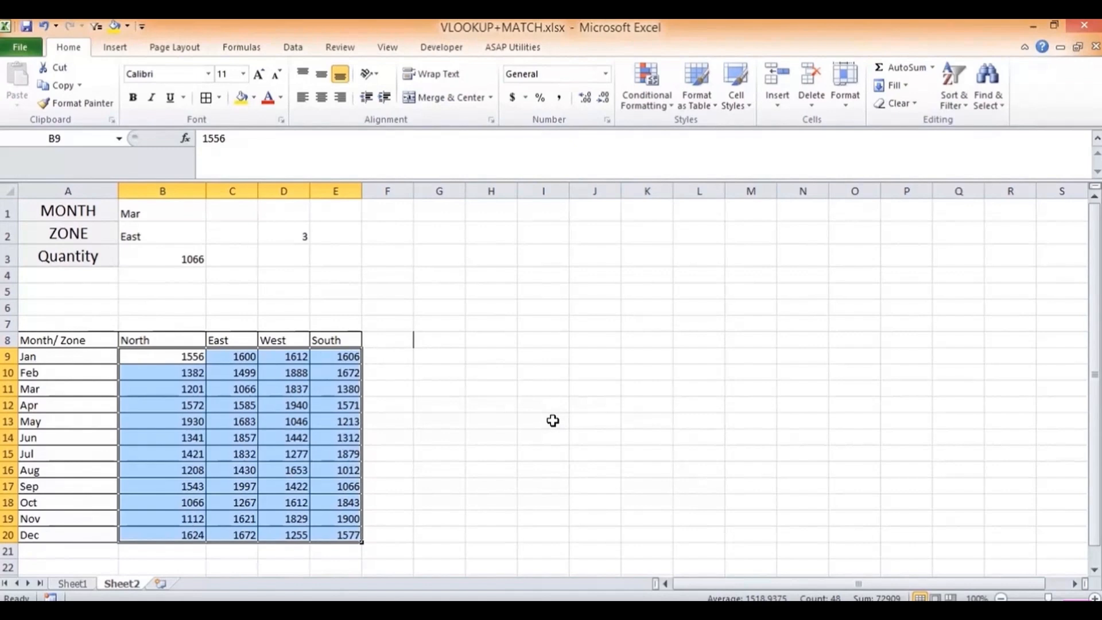
Step: Delete both red-fill AND rules, for B9:E20 and A8:E20, from the conditional formatting rules
click(647, 95)
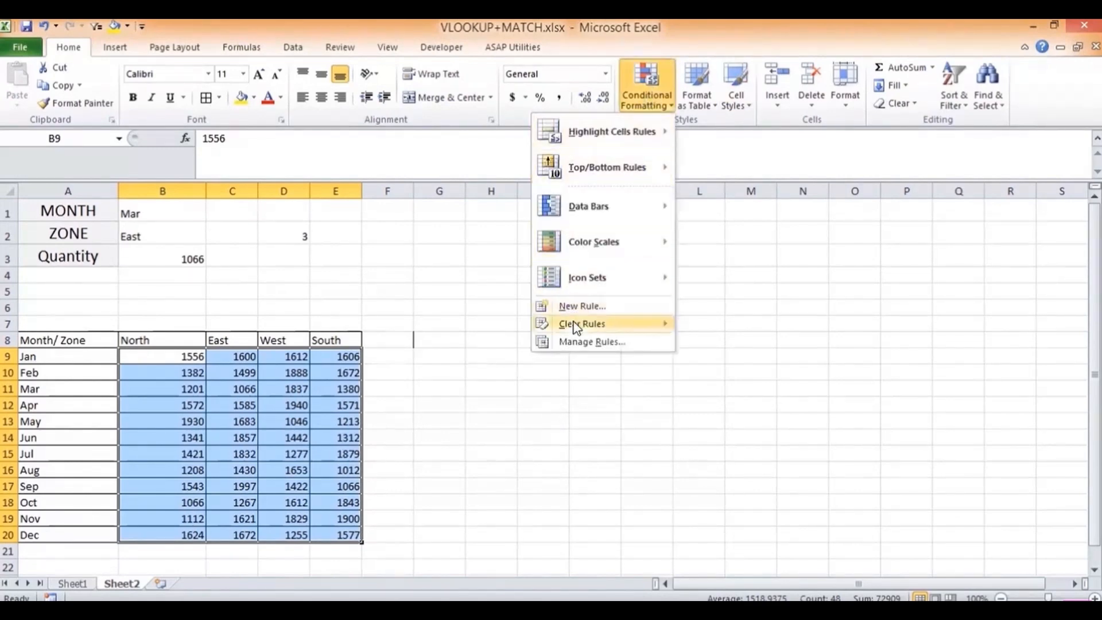
click(574, 341)
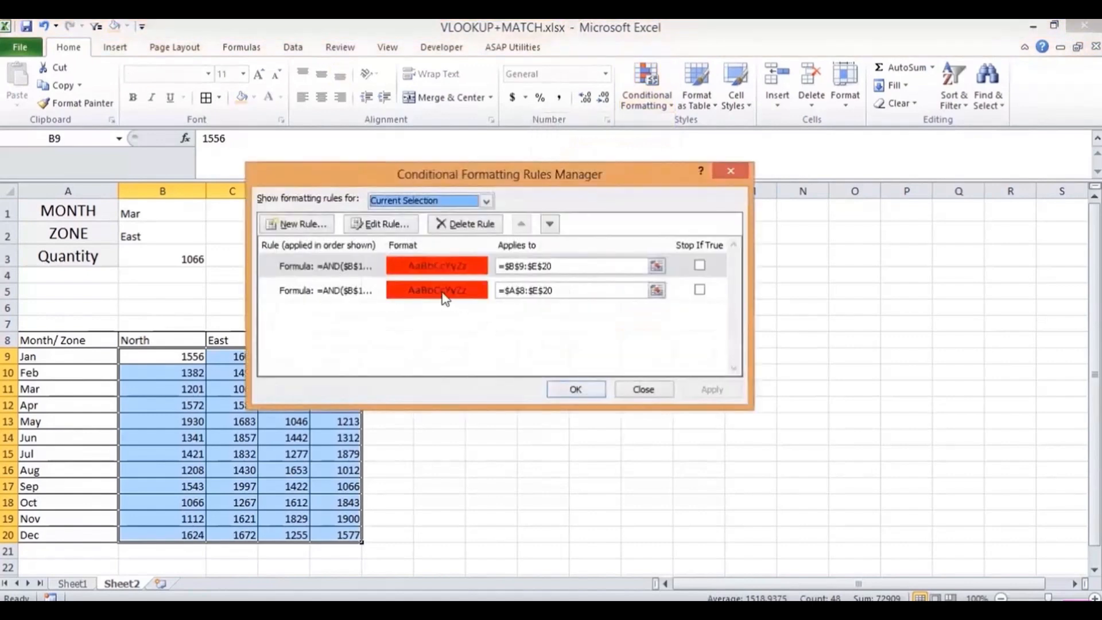
click(470, 229)
click(470, 229)
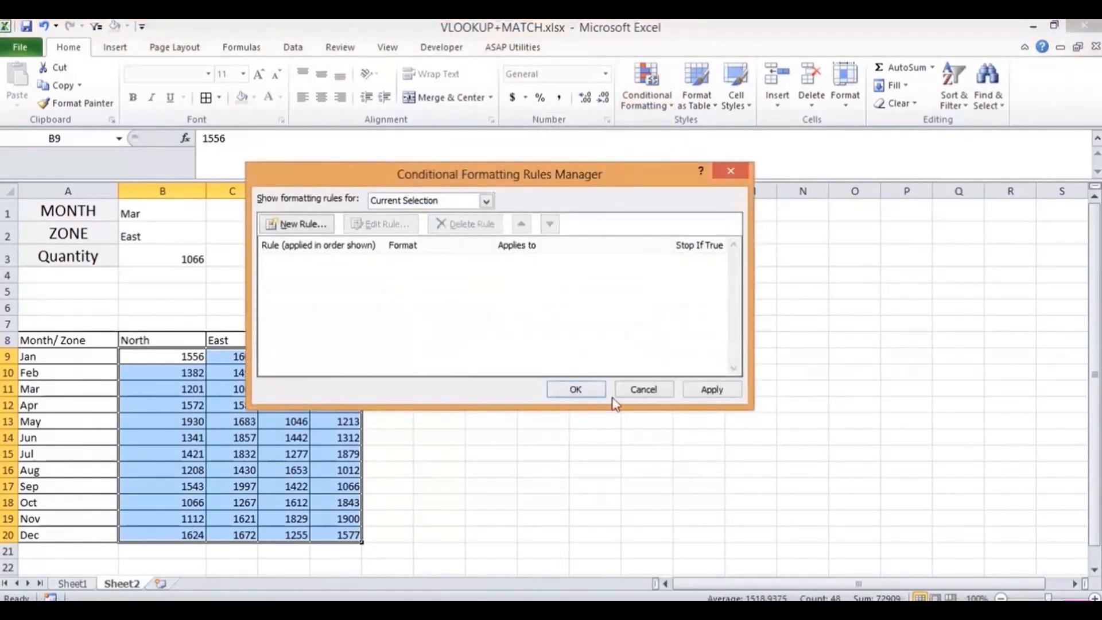
click(574, 390)
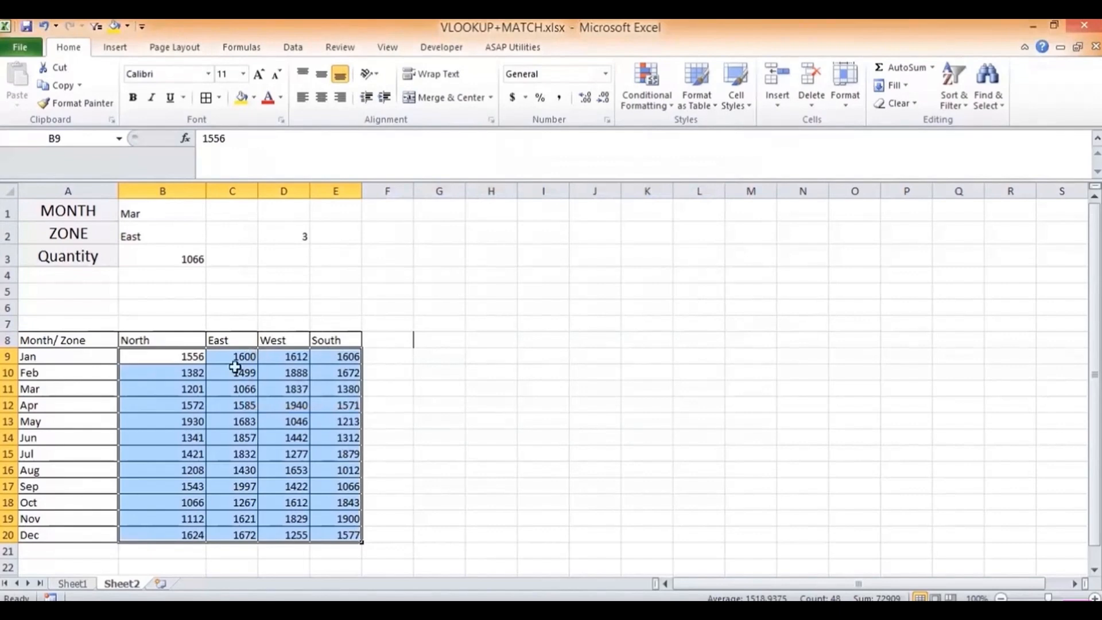
Step: Check the conditional formatting rules on Sheet1 for the whole table A5:E17 and for the quantities B6:E17
click(72, 584)
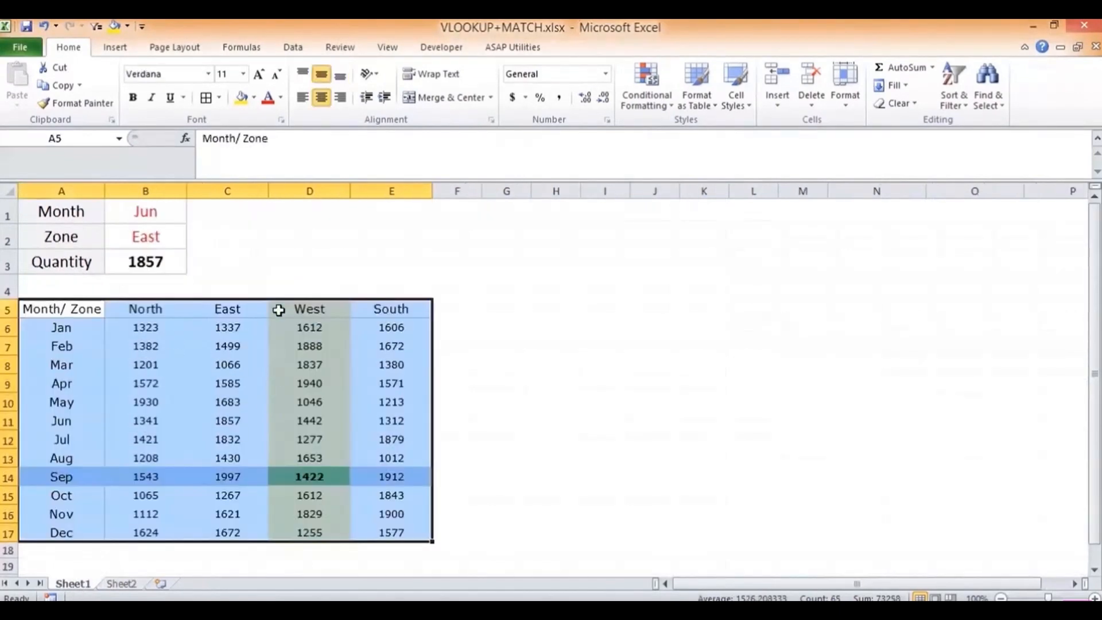
click(647, 100)
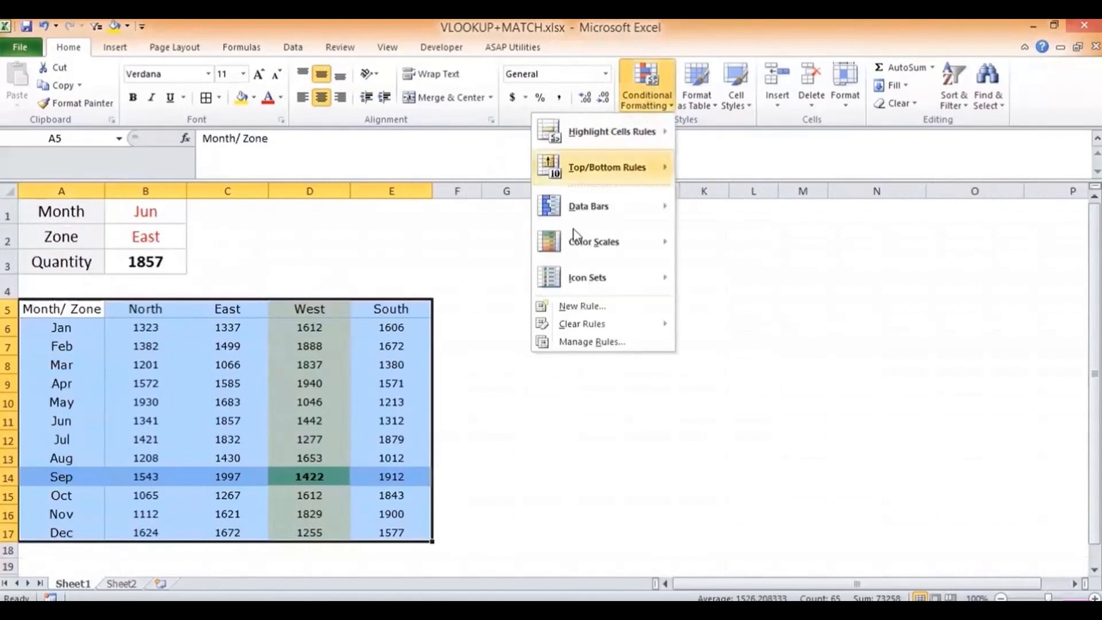
click(577, 338)
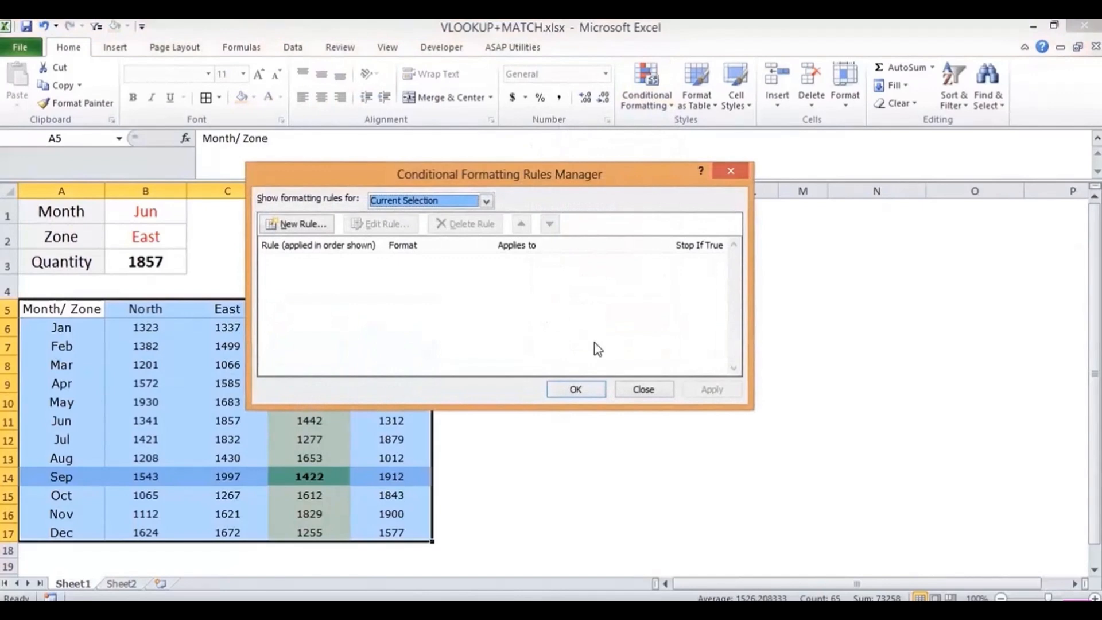
click(644, 390)
drag(147, 327, 376, 532)
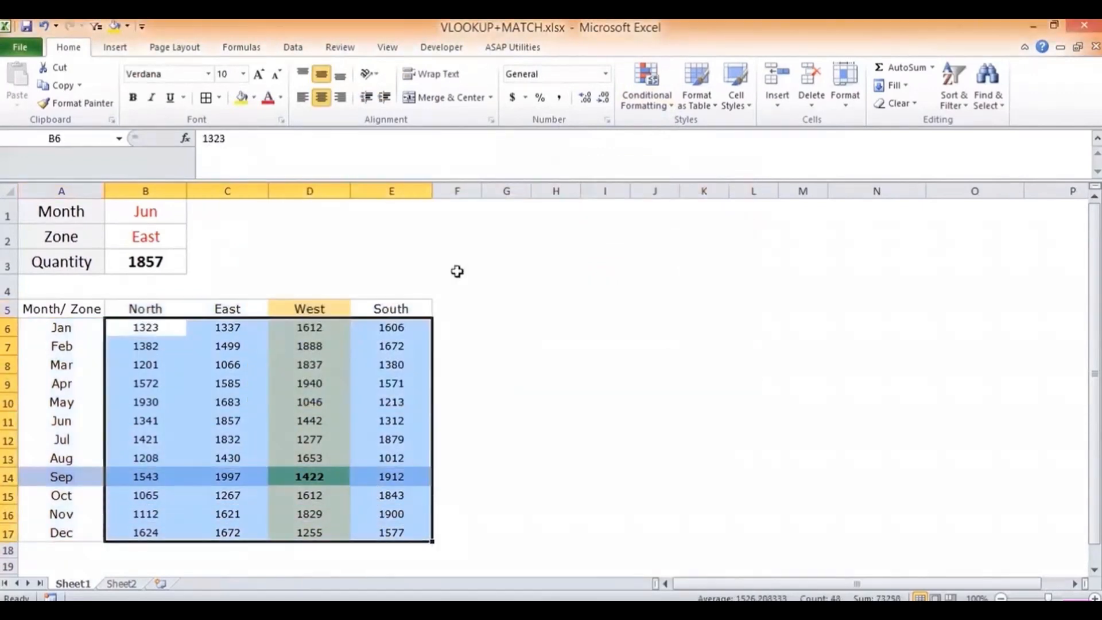
click(646, 107)
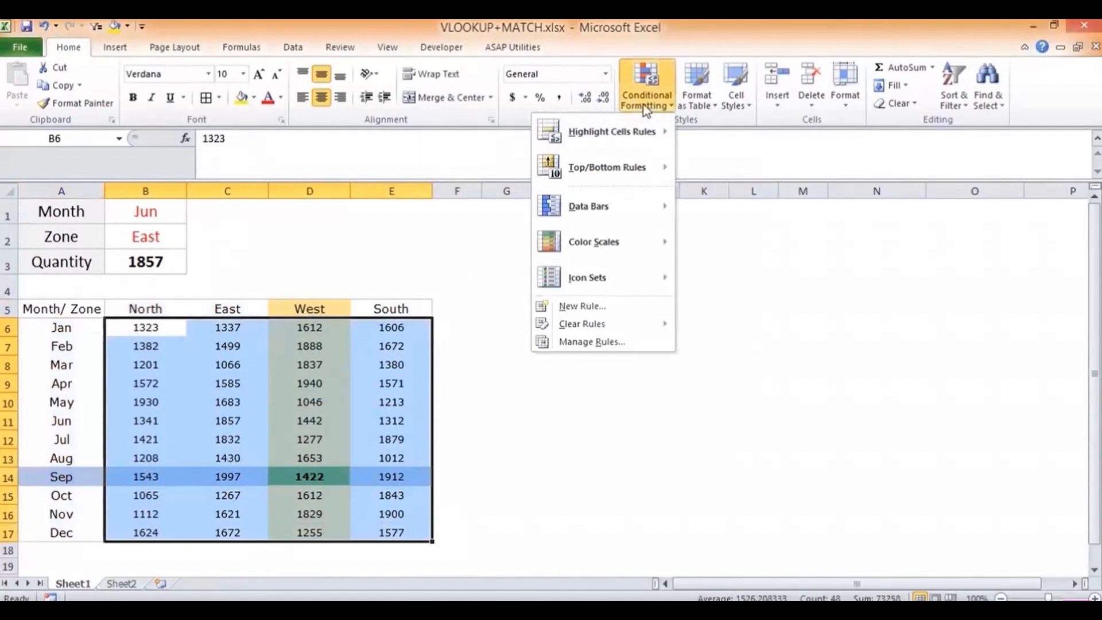
click(571, 341)
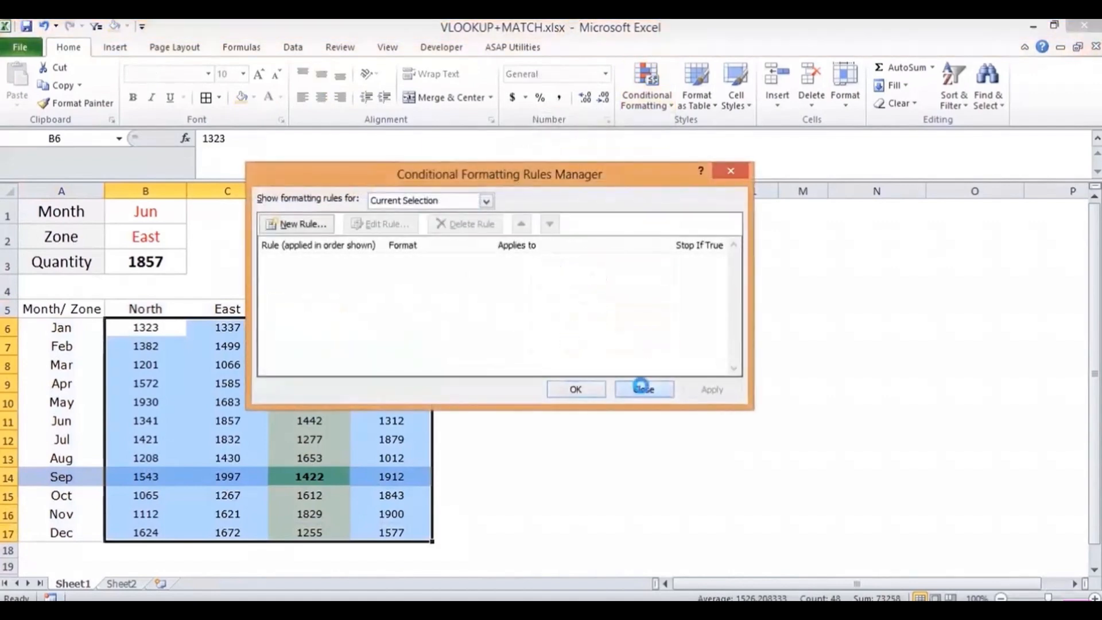
click(642, 389)
Step: Enter the labels AND and OR in cells F8 and G8 of Sheet2 and add borders around both cells
click(121, 584)
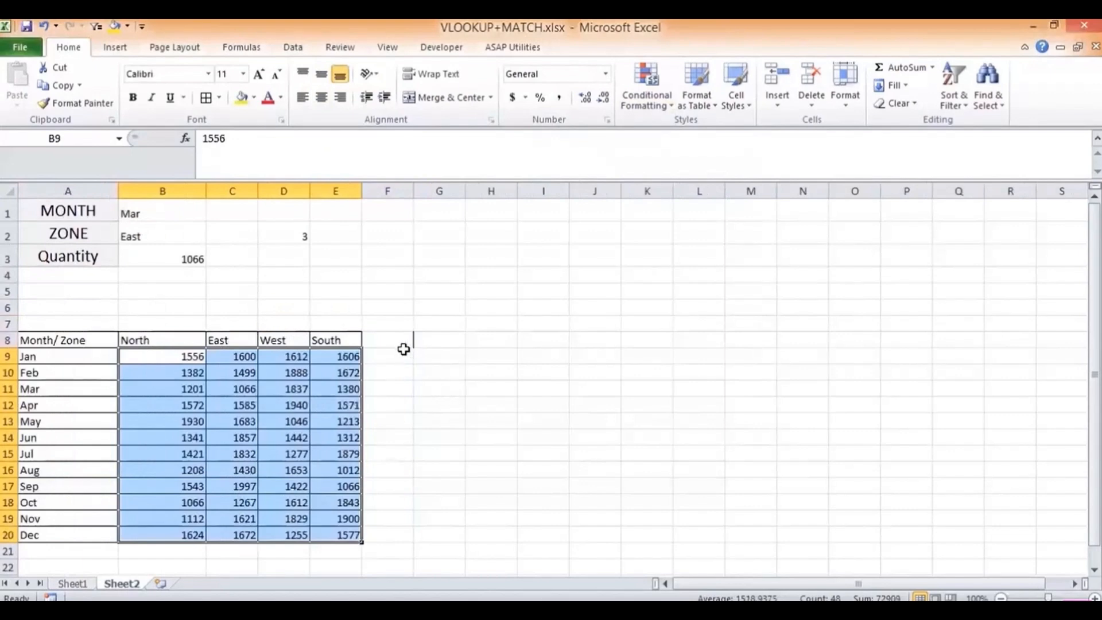
click(396, 339)
text(AND)
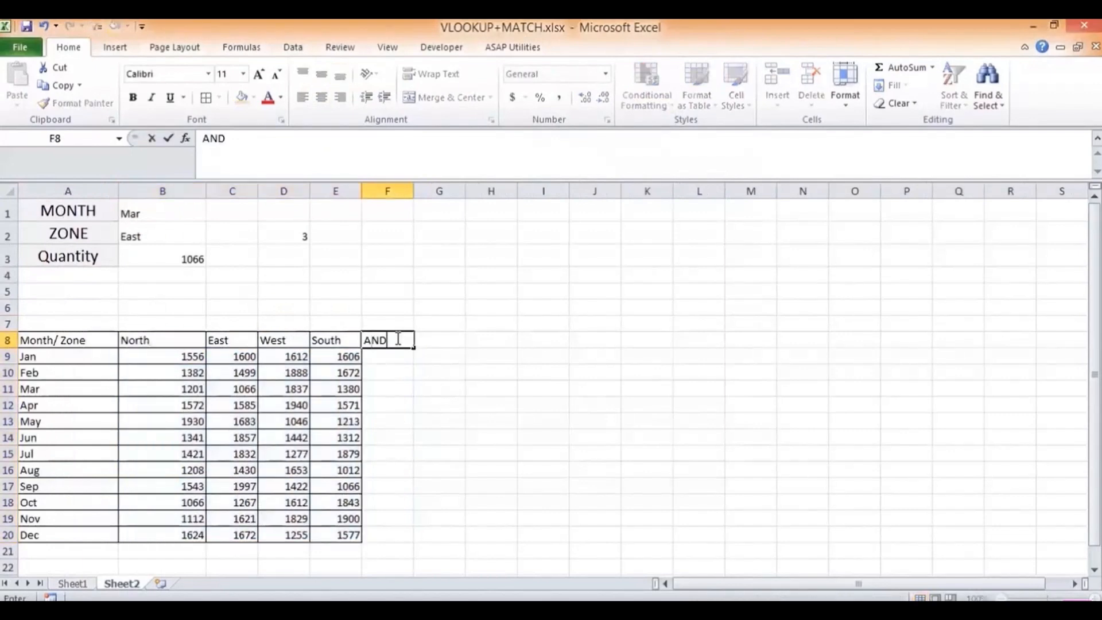
key(Tab)
text(OR)
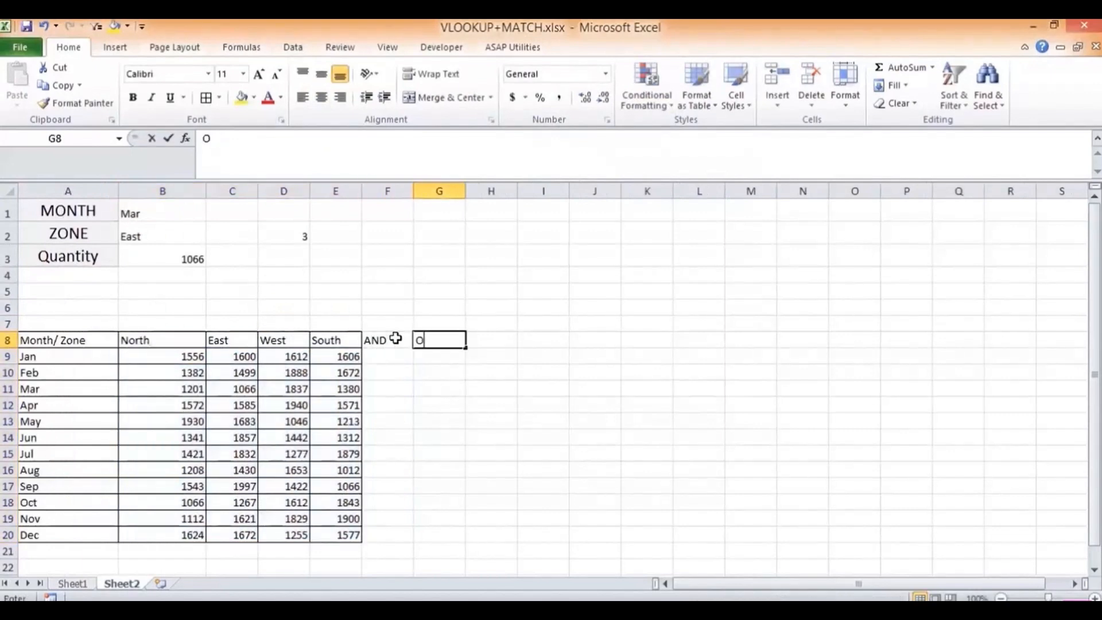
click(396, 338)
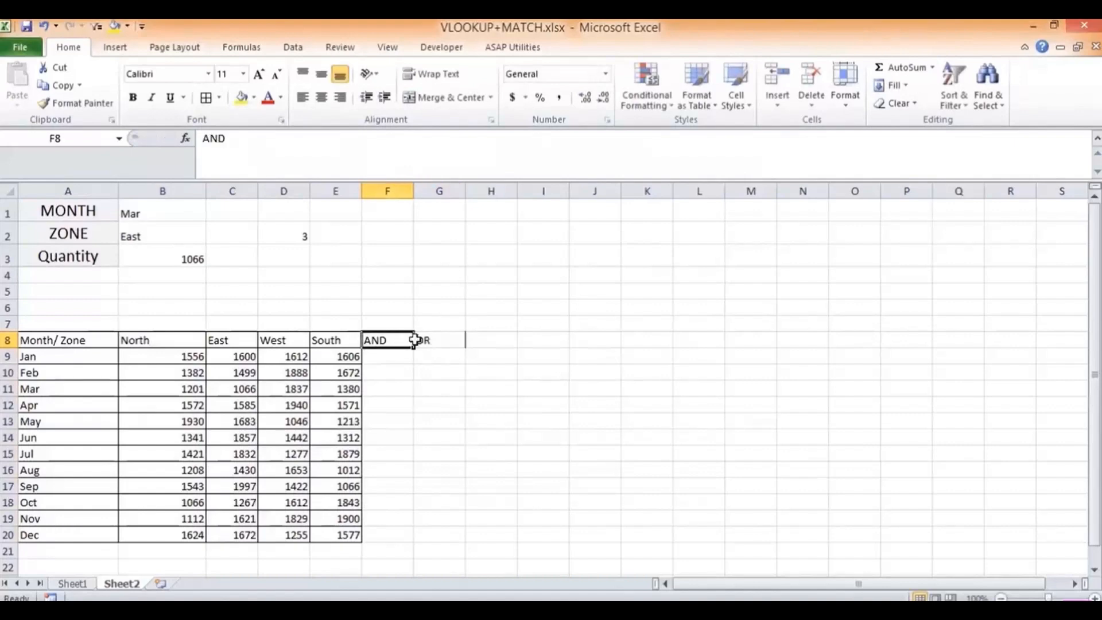
drag(395, 339, 439, 340)
click(205, 99)
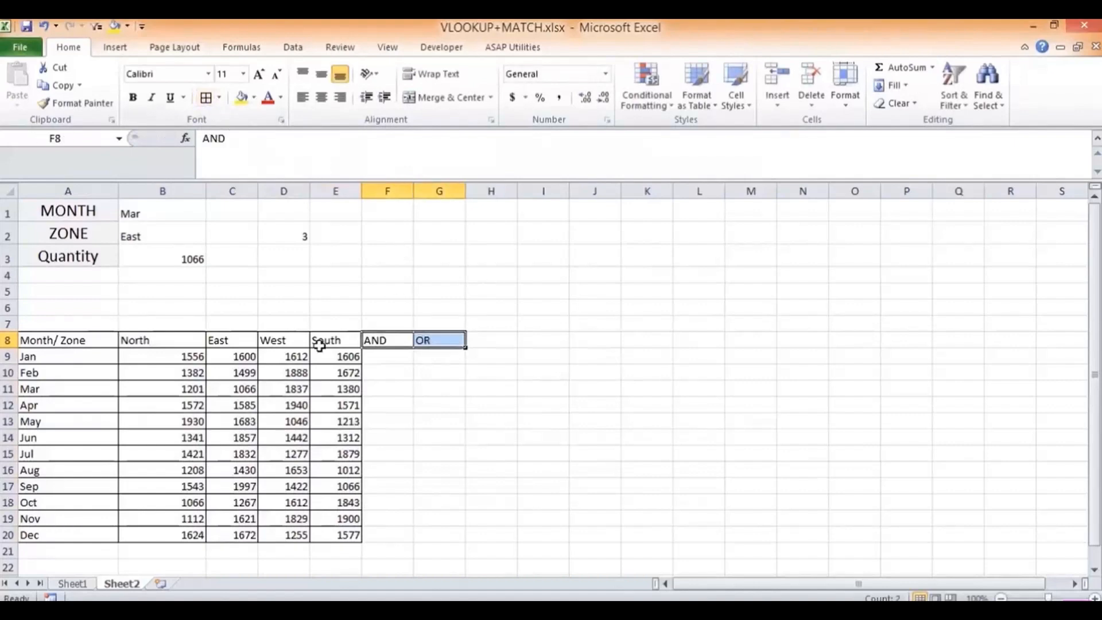
click(147, 359)
drag(166, 356, 352, 536)
click(650, 106)
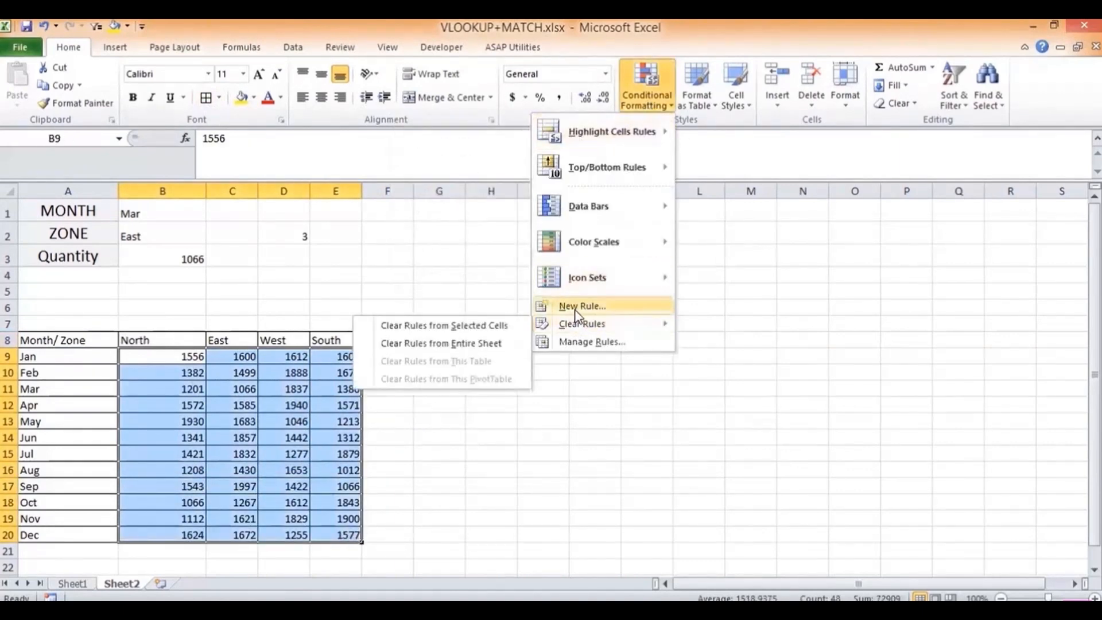
click(390, 339)
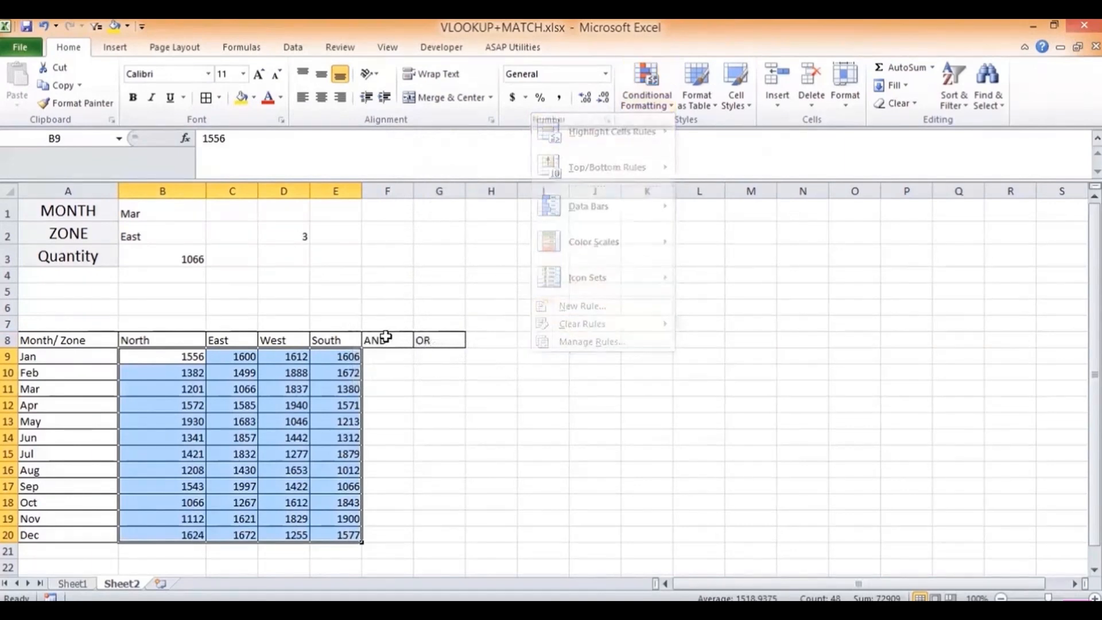
Step: Clear the AND and OR labels from cells F8 and G8 and select the table A8:E20
drag(388, 339, 442, 339)
key(Delete)
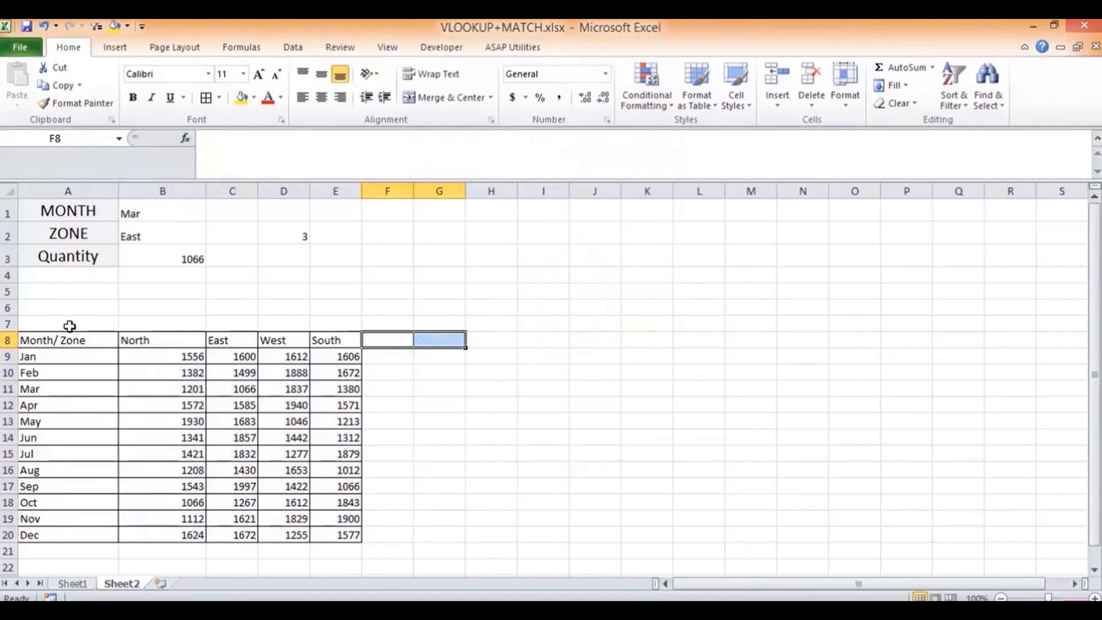
drag(75, 339, 320, 539)
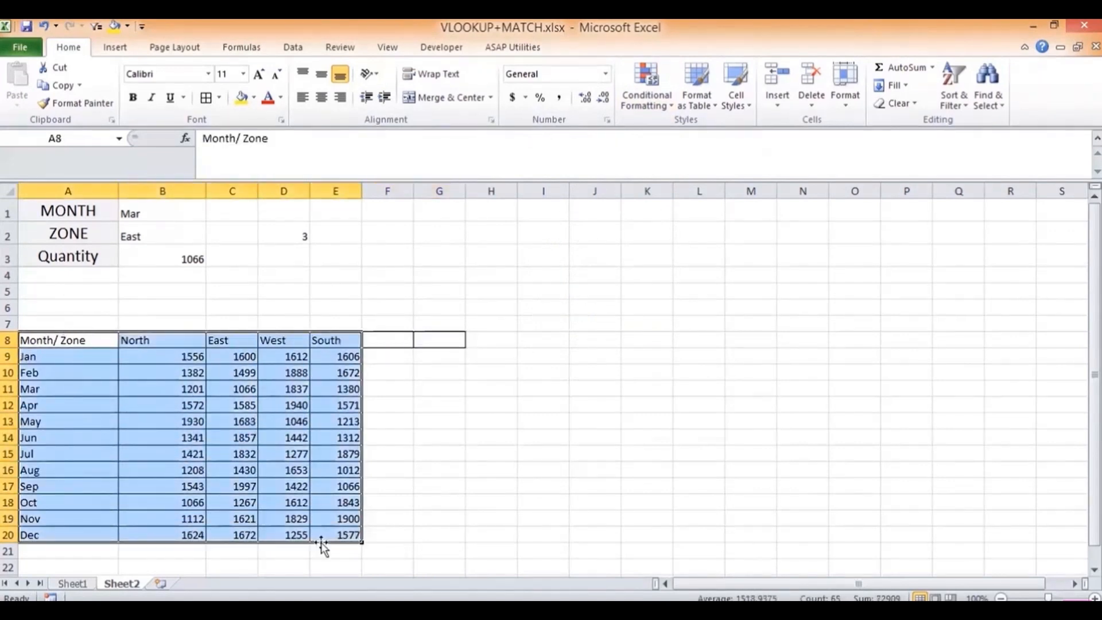
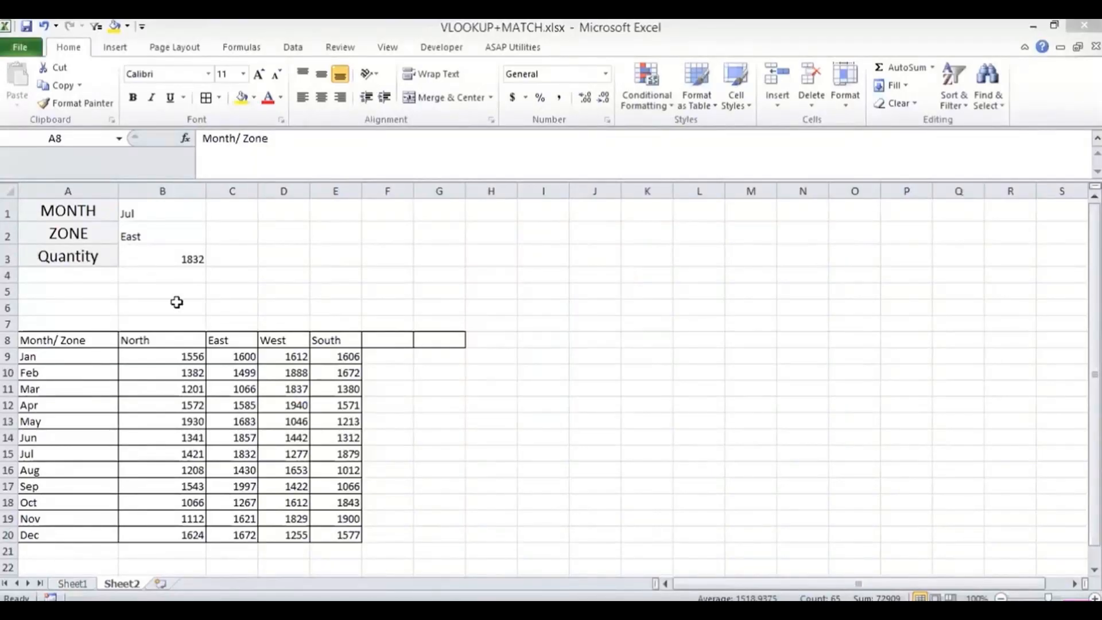
Step: Open the blue-fill AND rule of the table A8:E20 for editing and clear its formula
key(ctrl+a)
click(647, 98)
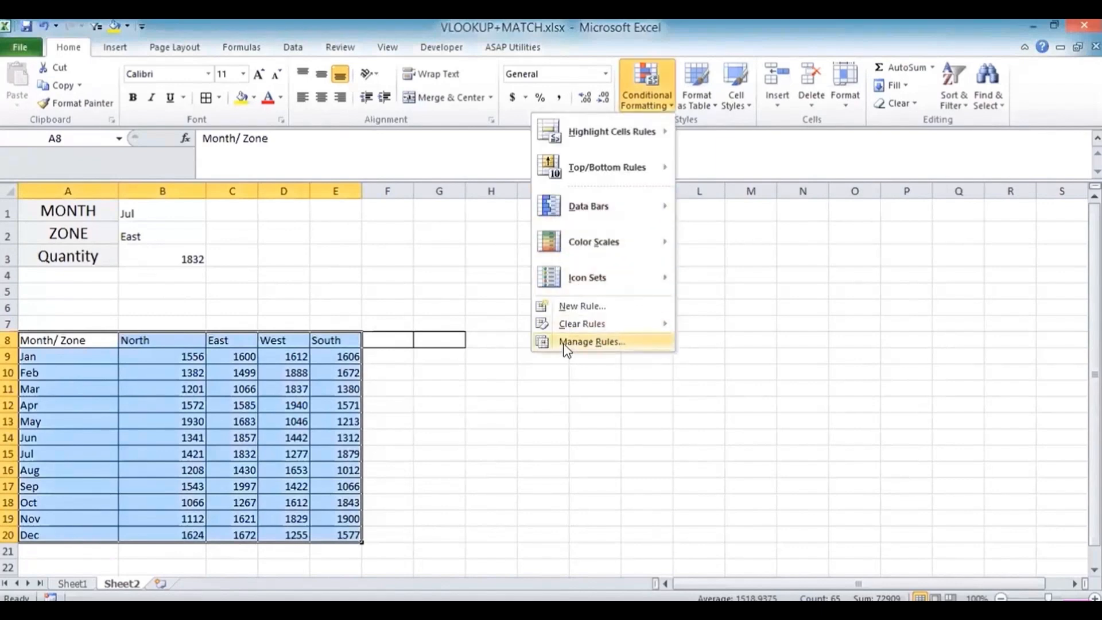
click(574, 342)
click(261, 250)
double_click(261, 251)
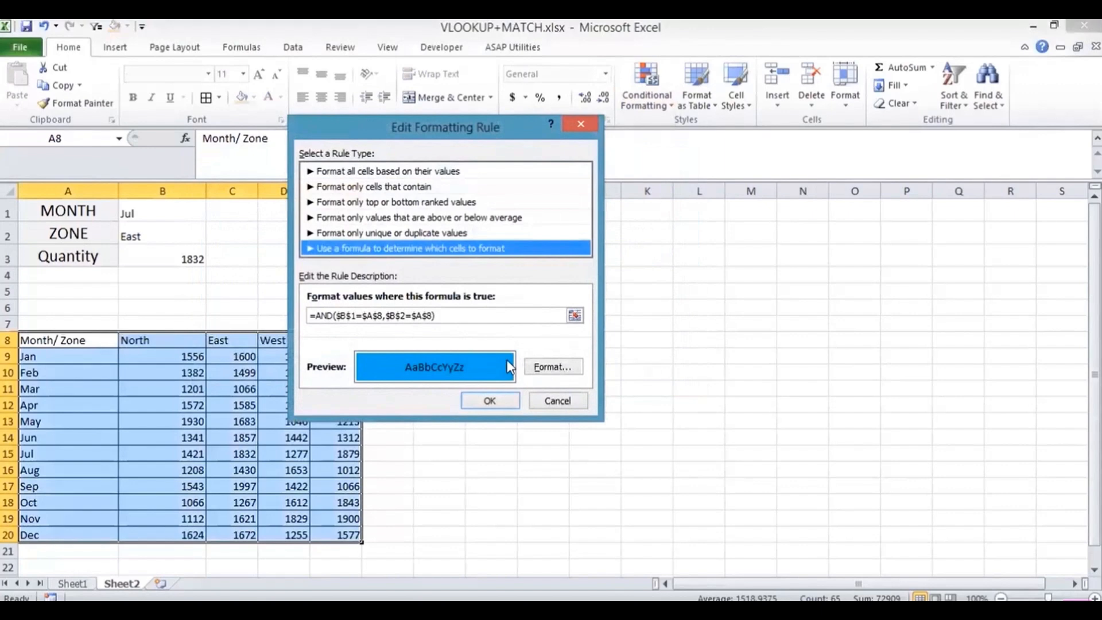
click(575, 315)
key(BackSpace)
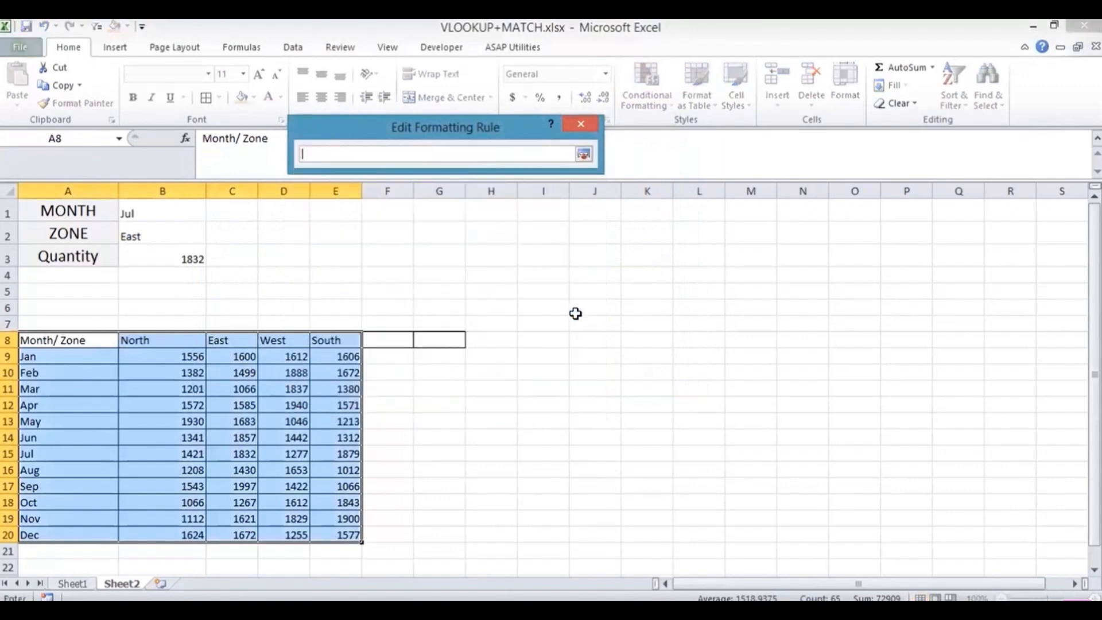
Step: Enter =AND($B$1=$A$8,$B$2=$A$8) as the blue-fill rule's formula and apply the rule
text(=AND()
click(185, 211)
text(=)
click(66, 341)
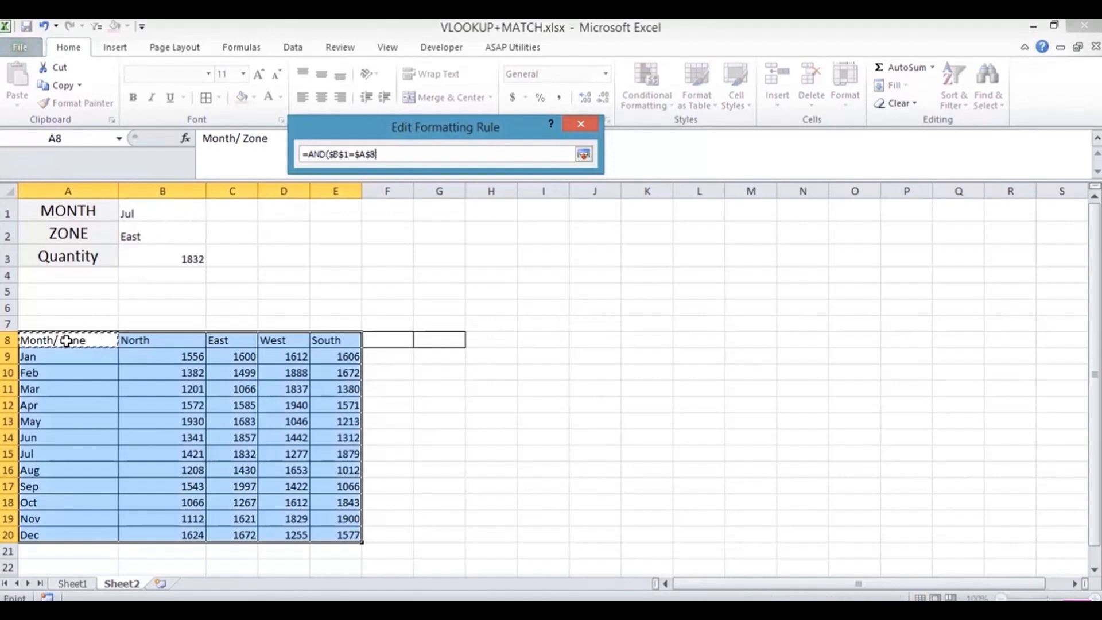
text(,)
click(198, 236)
text(=)
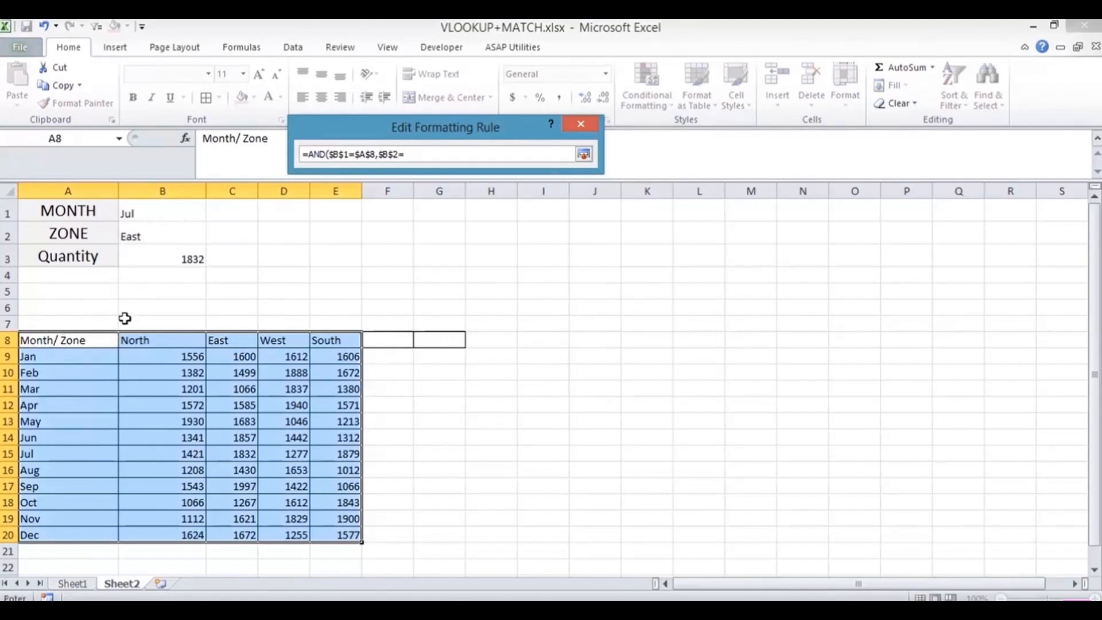
click(106, 341)
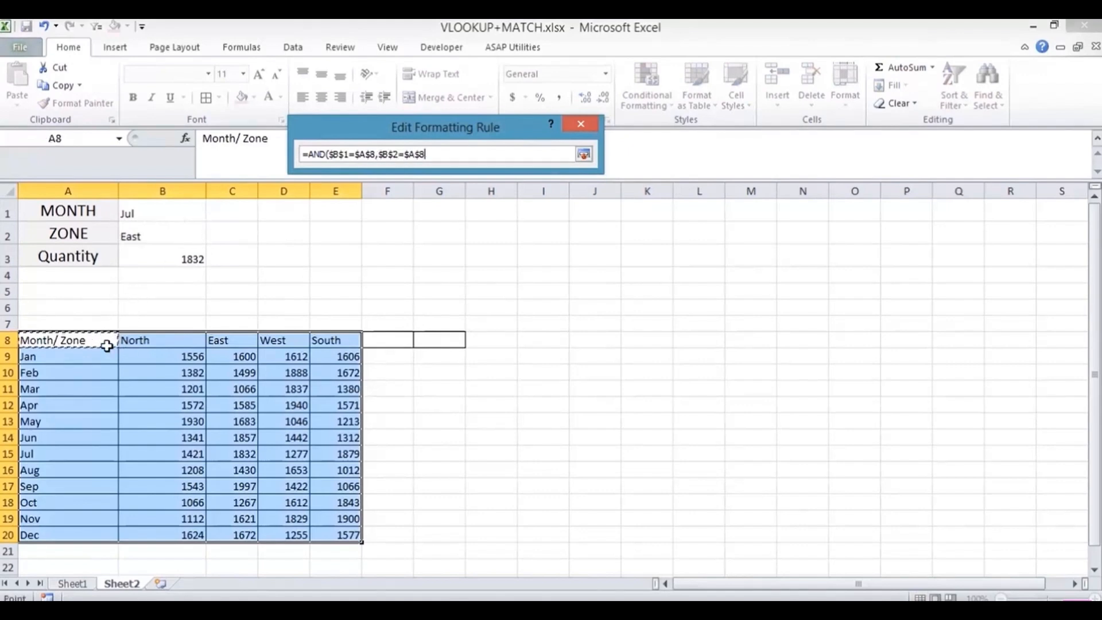
click(583, 155)
click(491, 400)
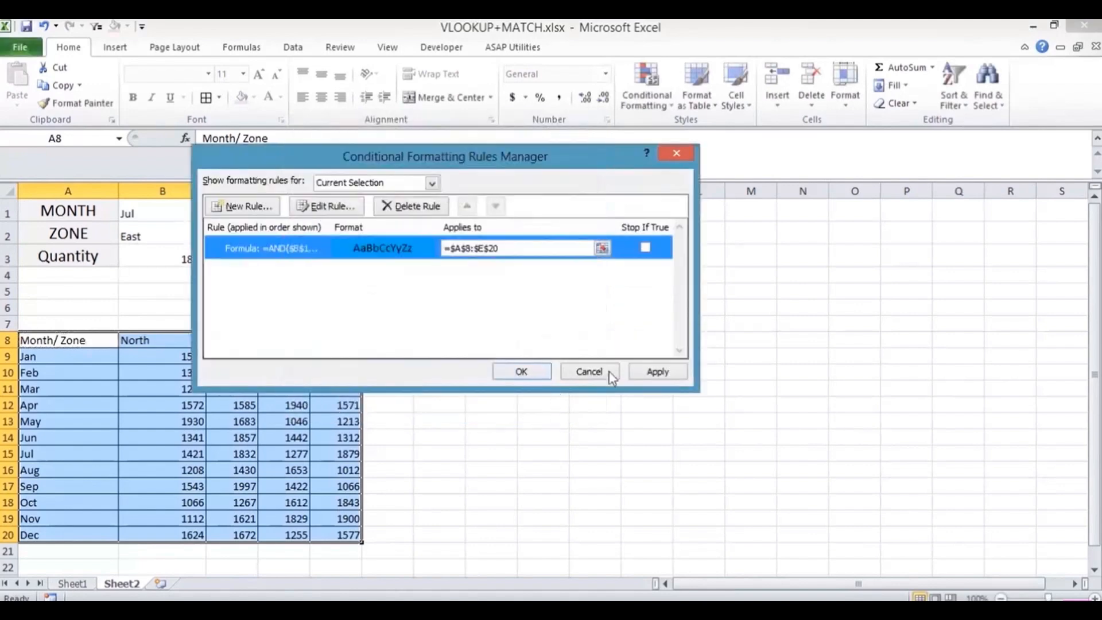
click(656, 374)
click(504, 373)
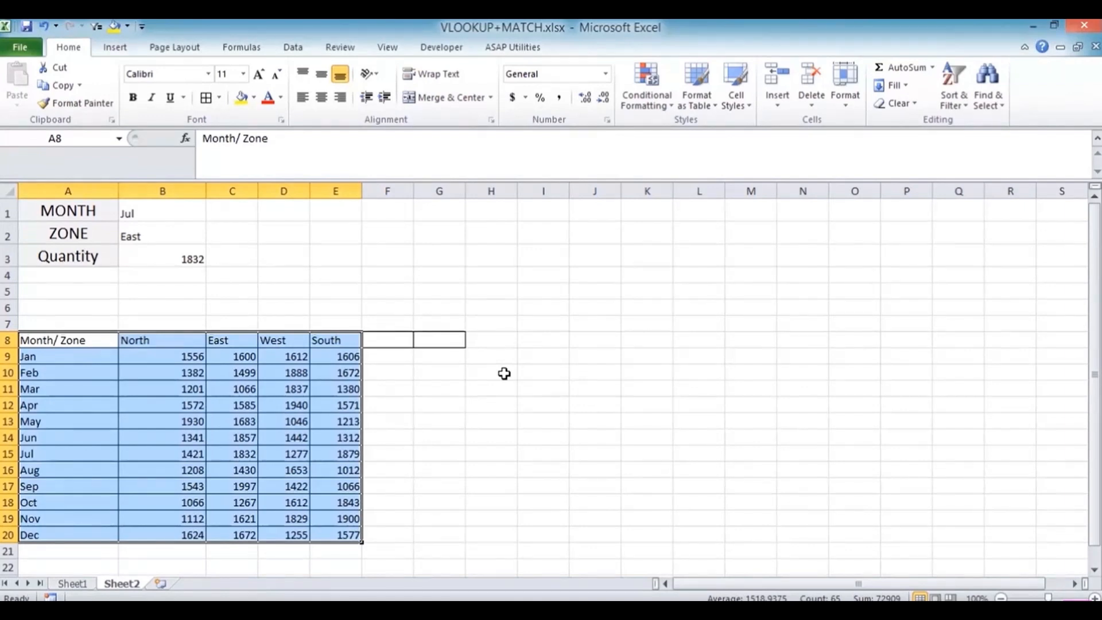
Step: Change the blue-fill rule's formula to the mixed references =AND($B$1=A$8,$B$2=$A8) and apply it
click(647, 102)
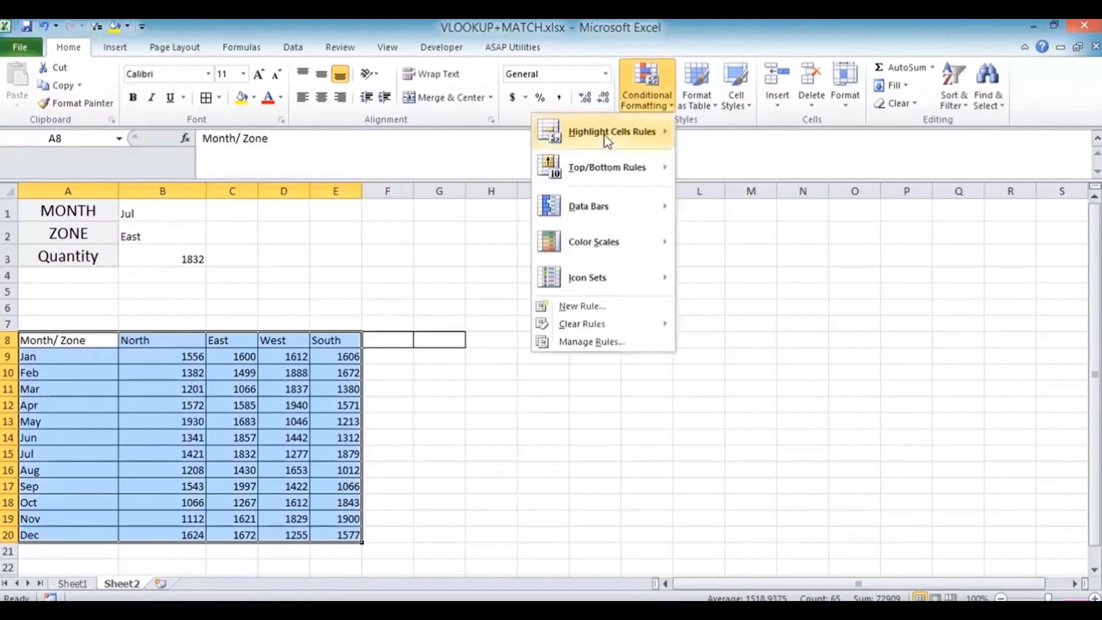
click(582, 340)
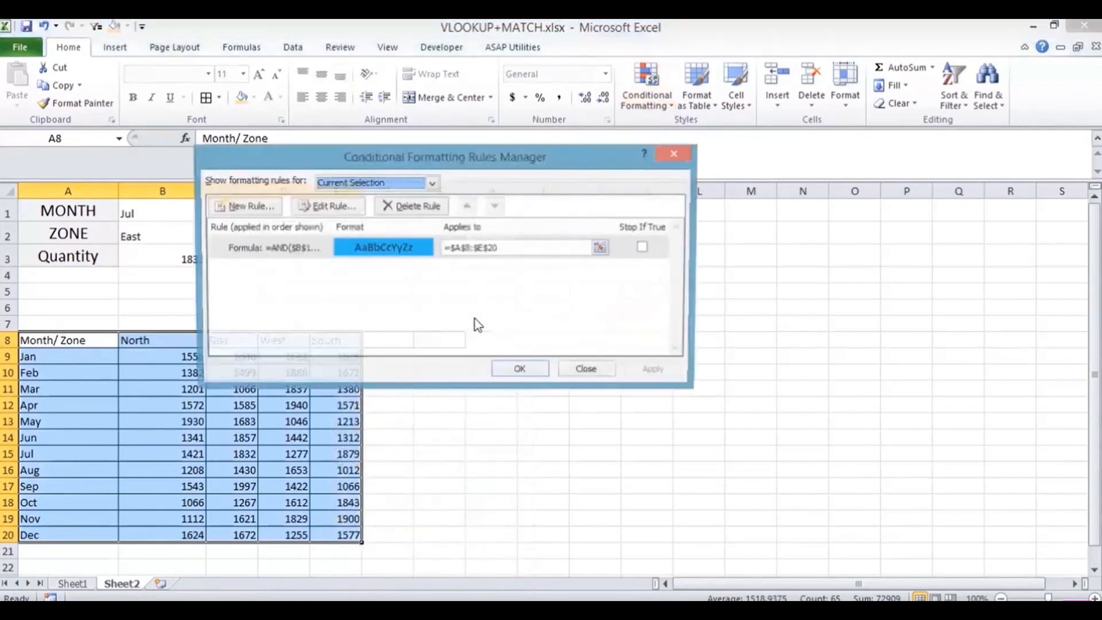
double_click(370, 255)
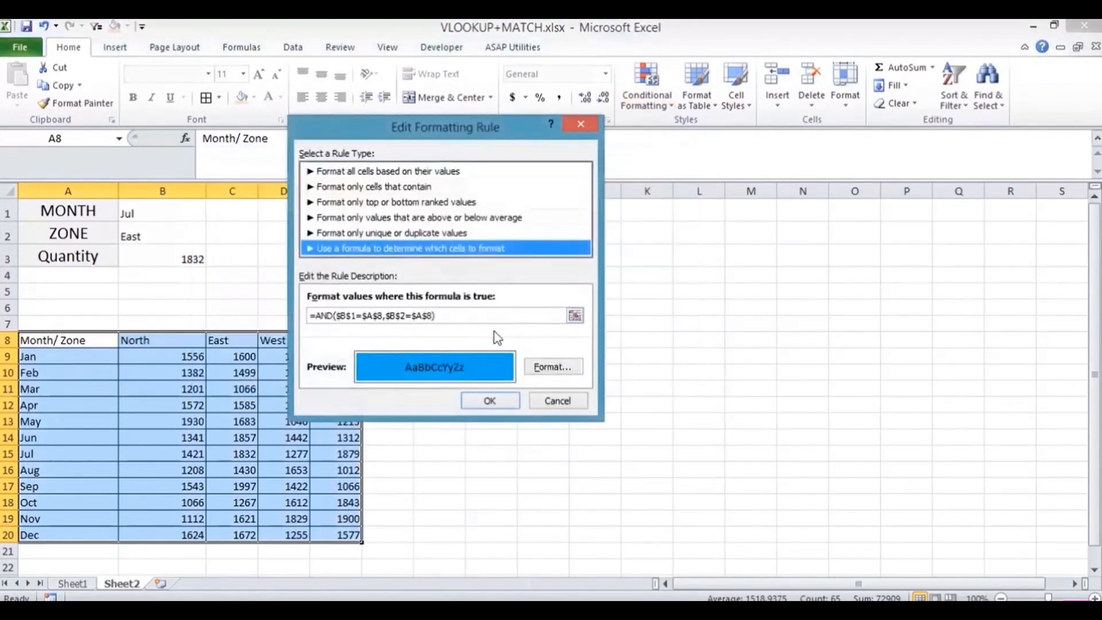
click(370, 316)
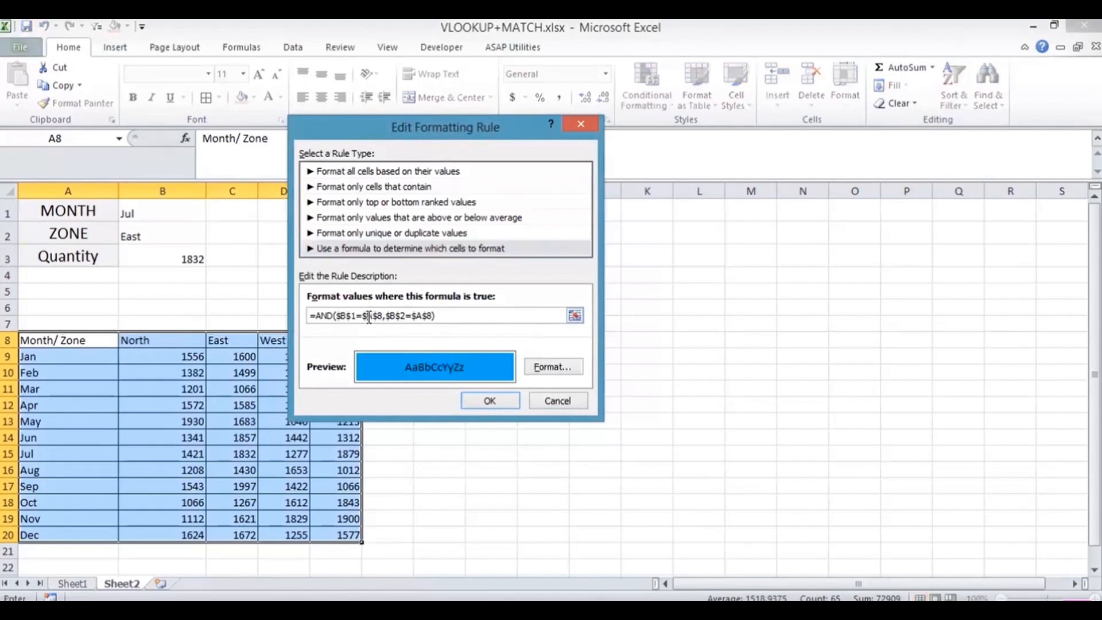
key(BackSpace)
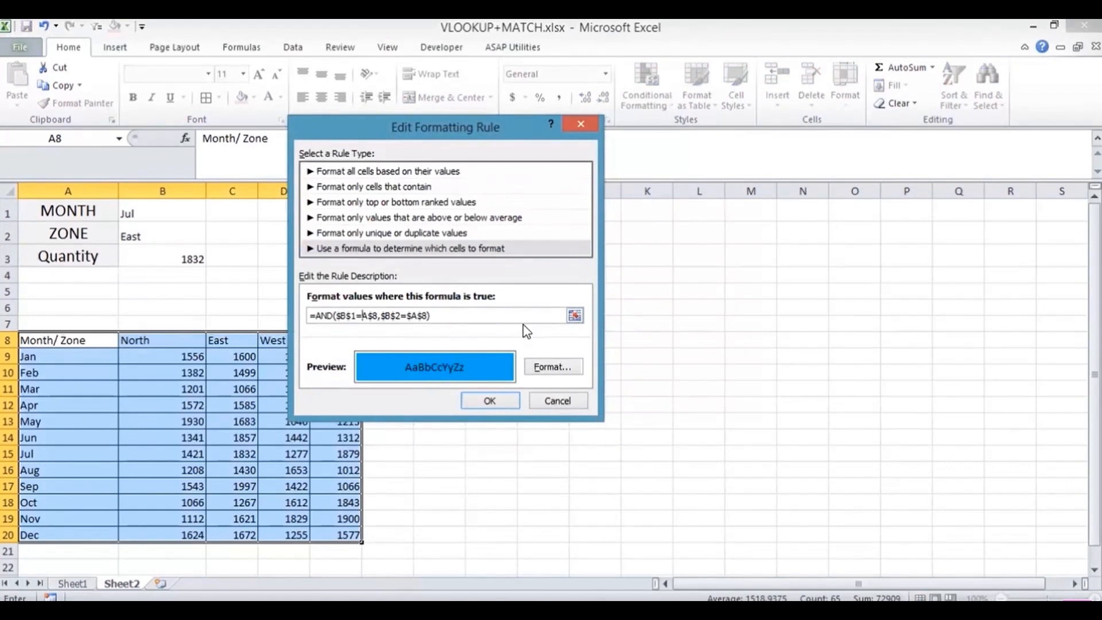
text($C$8)
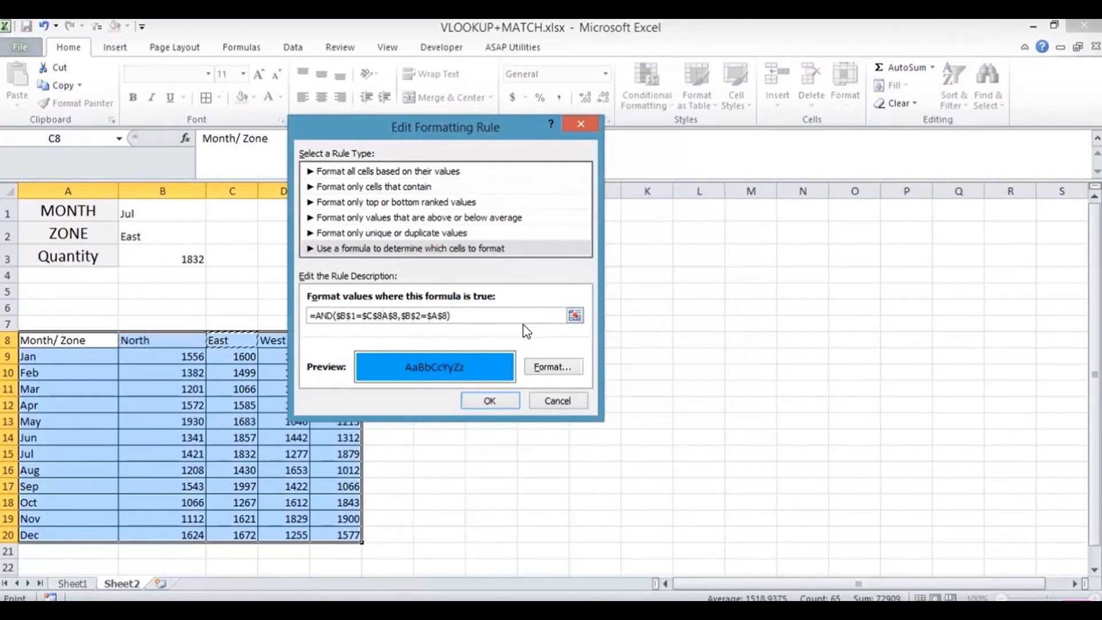
key(BackSpace)
key(BackSpace)
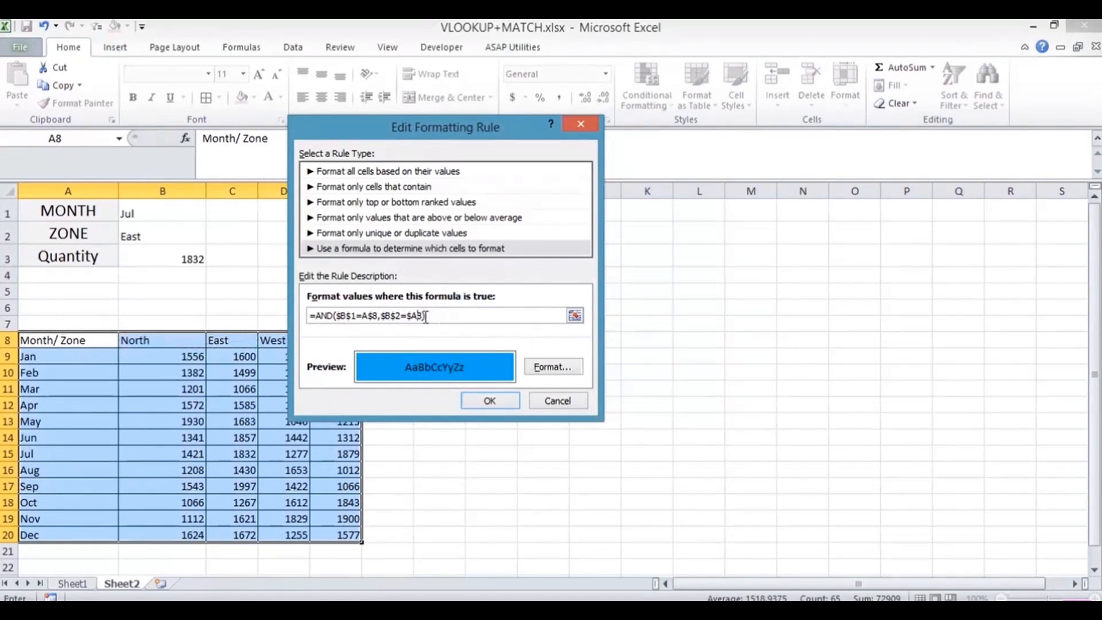
click(485, 400)
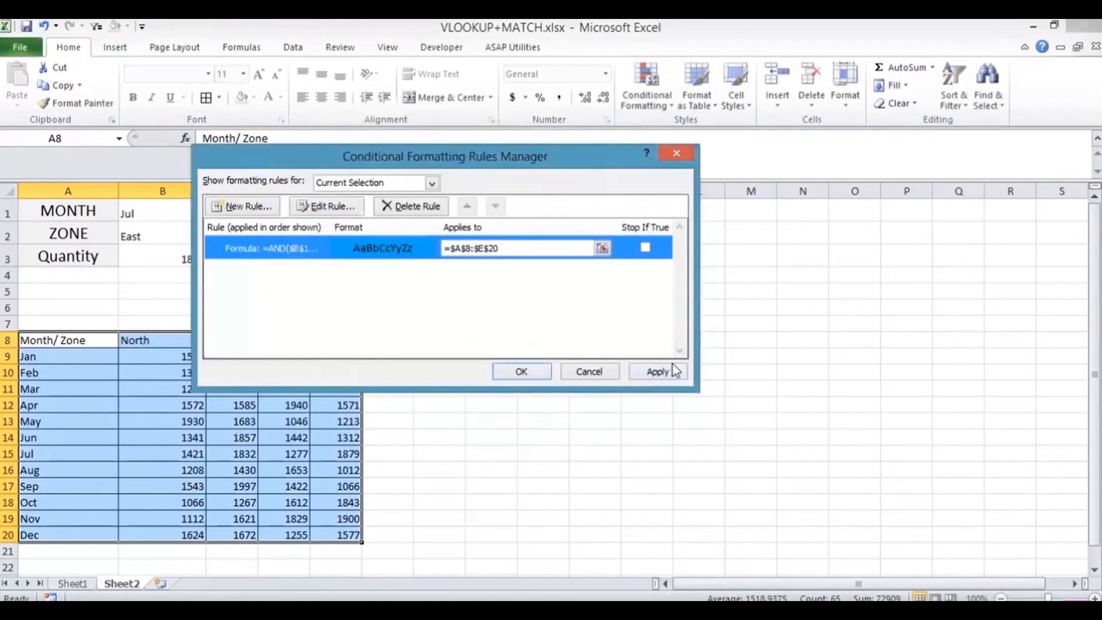
click(660, 372)
click(507, 373)
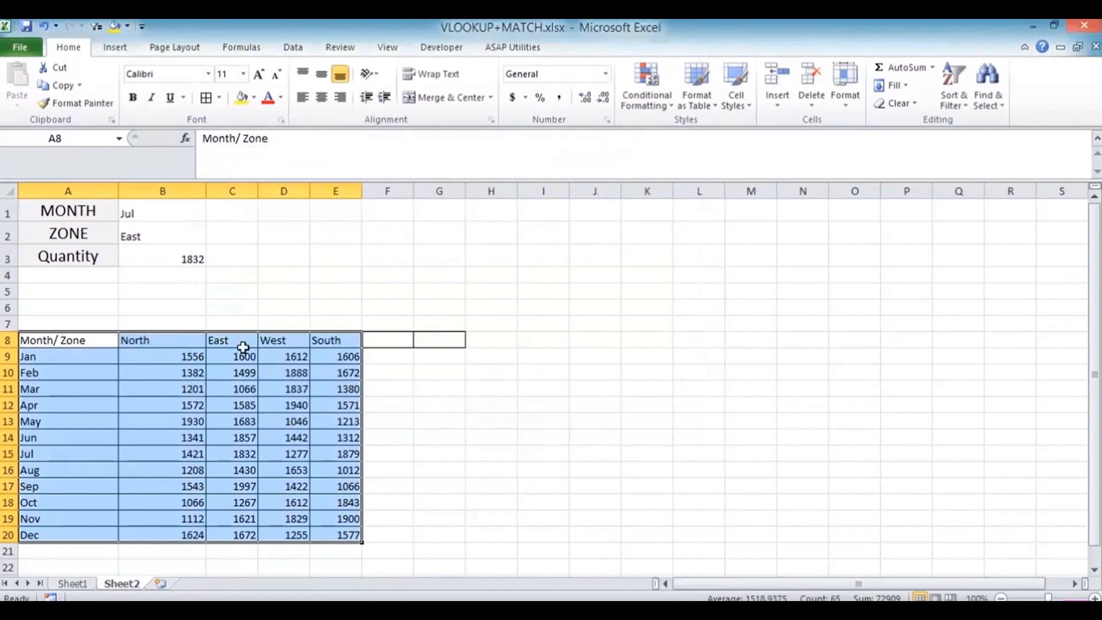
Step: Reopen the A8:E20 rule for editing and delete everything after =AND($B$1= from its formula
drag(100, 339, 330, 531)
click(643, 100)
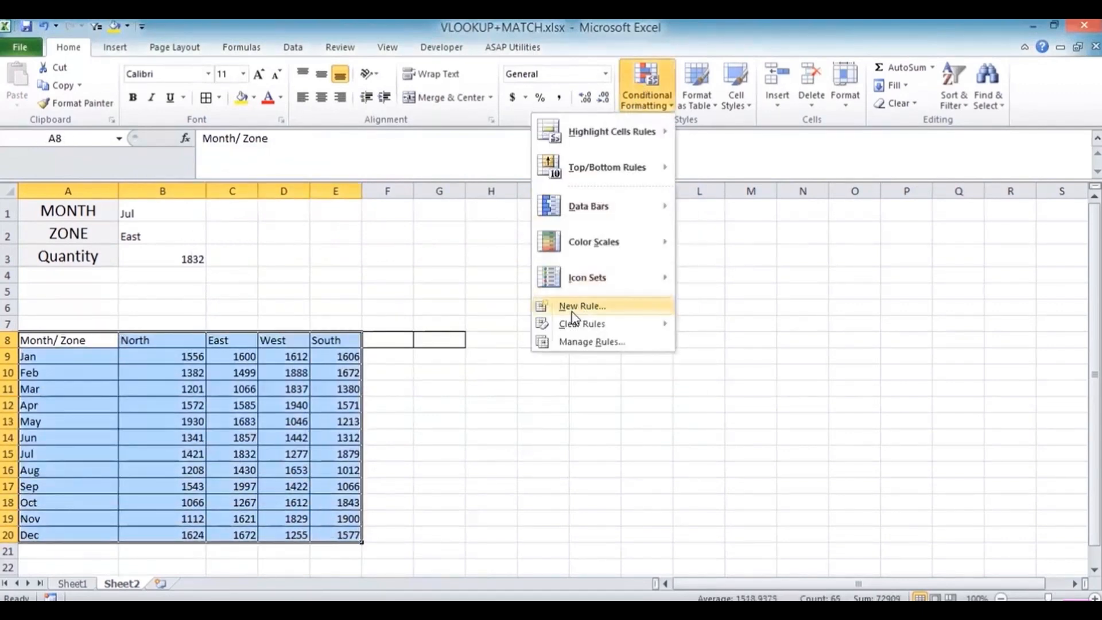
click(566, 340)
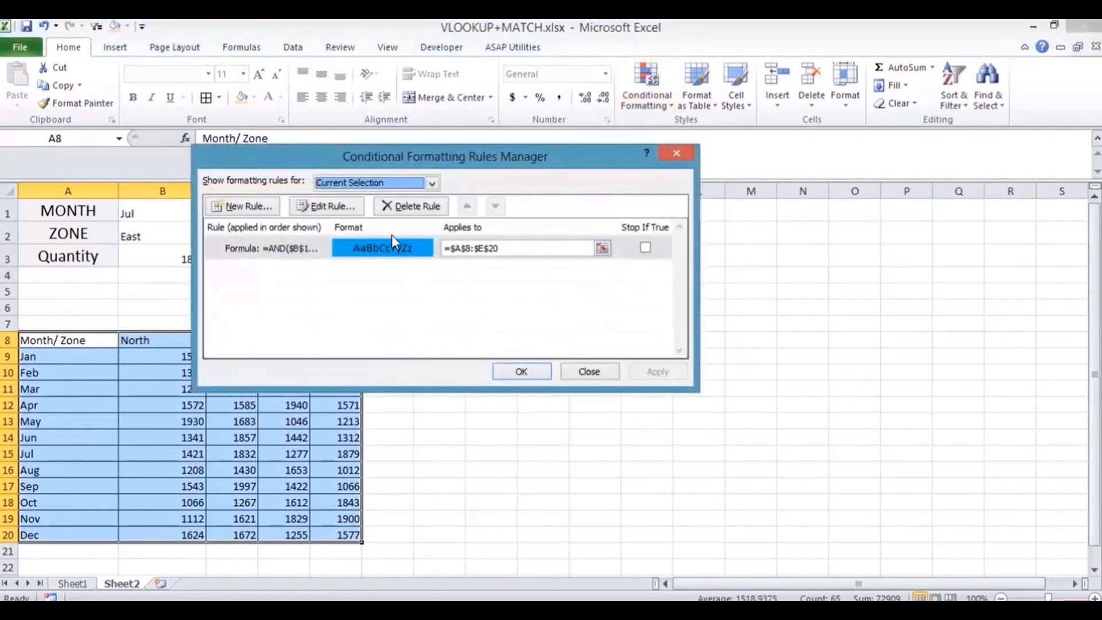
double_click(395, 252)
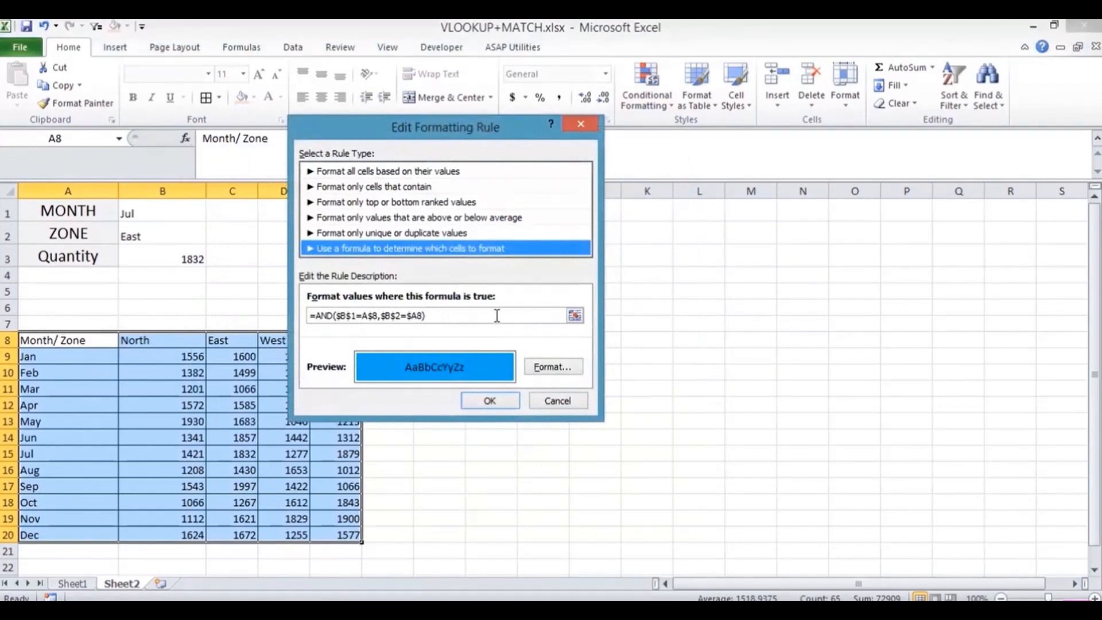
click(364, 315)
double_click(364, 314)
key(Right)
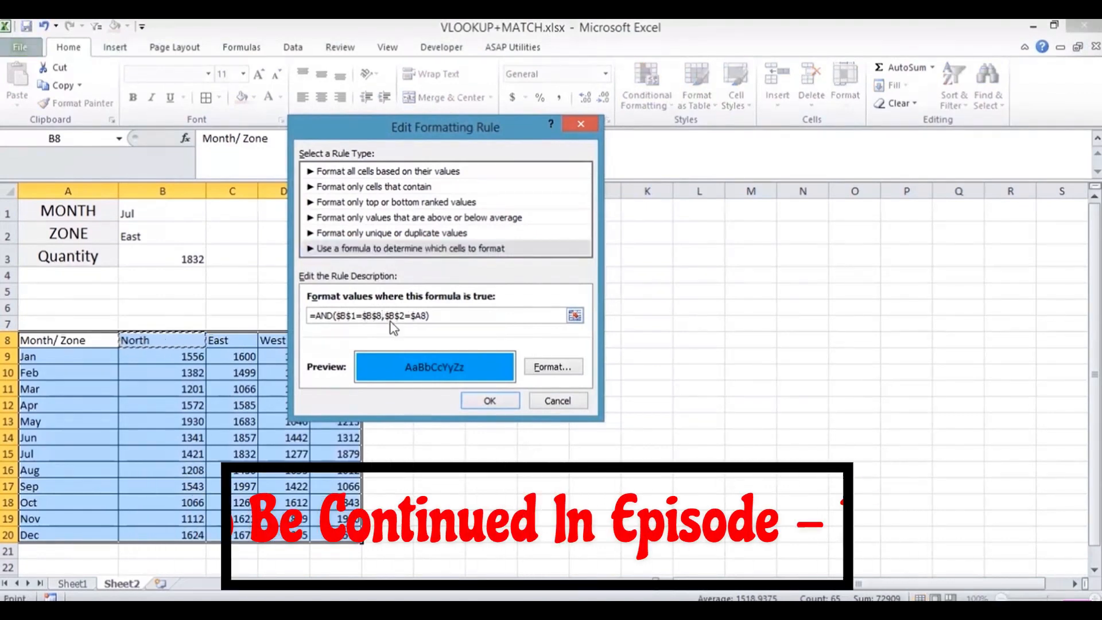
drag(445, 314, 363, 313)
key(Delete)
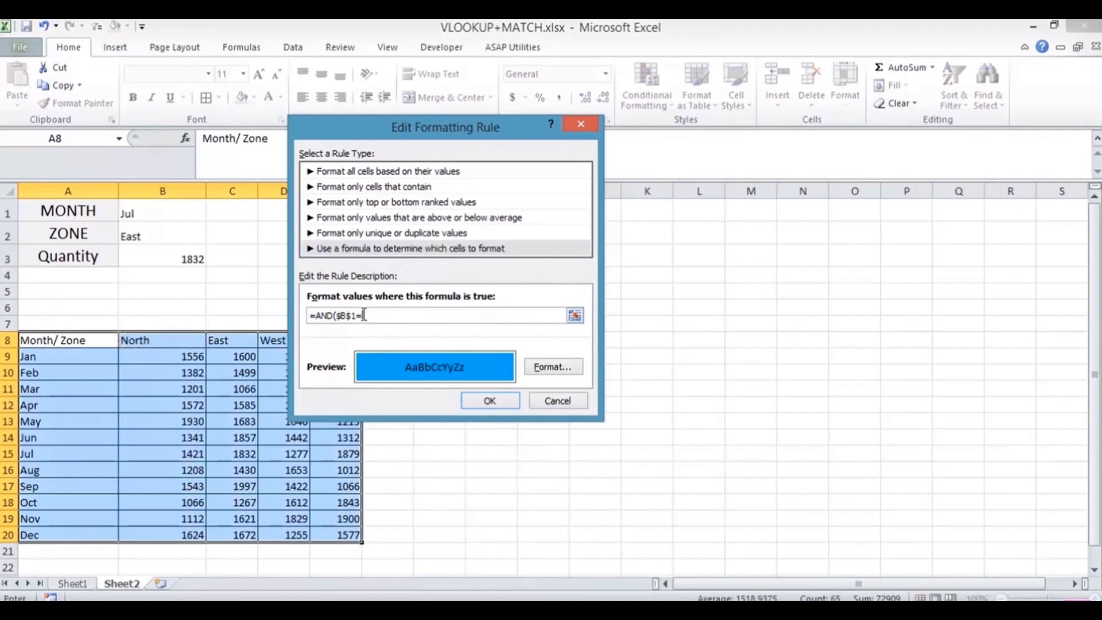
Step: Complete the rule formula's first condition as $B$1=$A8, locking only the column of A8
click(79, 334)
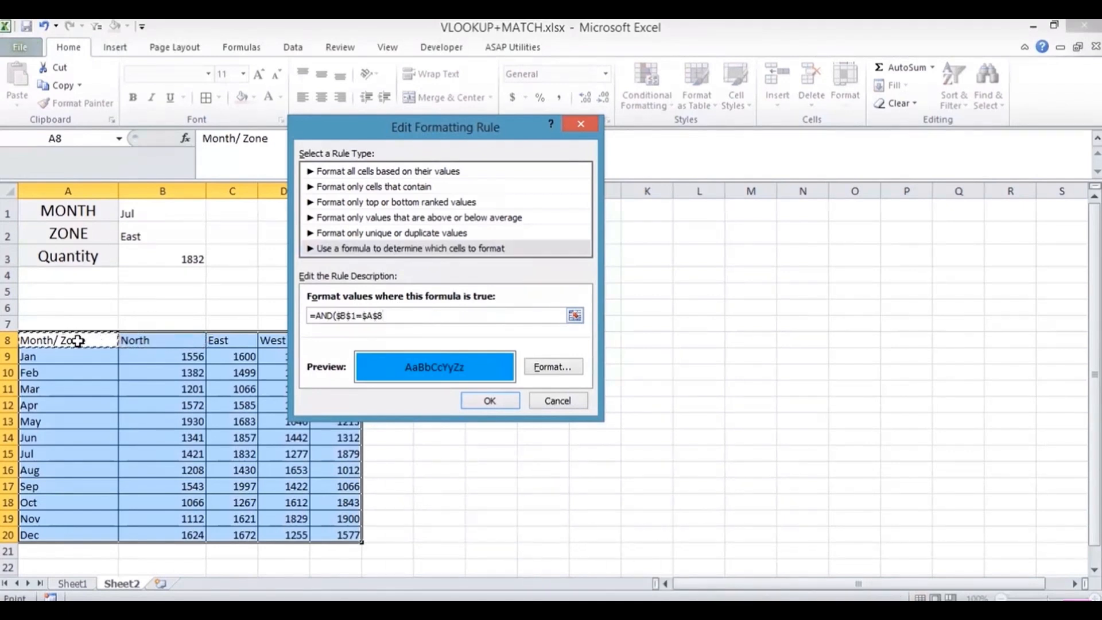
click(379, 317)
key(BackSpace)
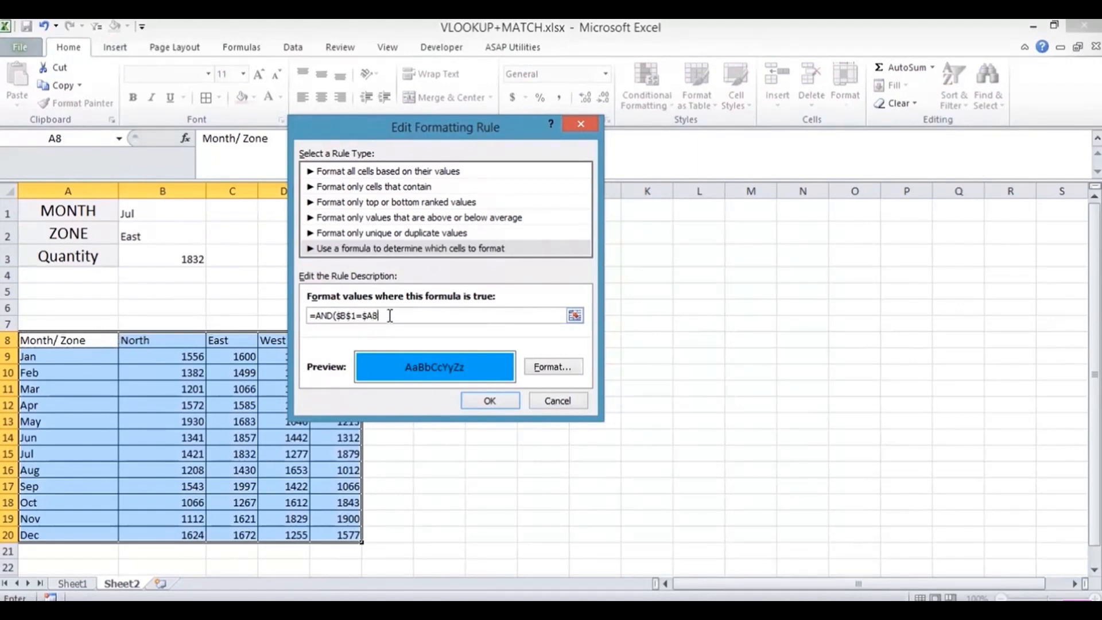
Step: Add the second condition $B$2=A$8, close the AND formula and apply the rule to A8:E20
text(,)
click(141, 232)
text(=)
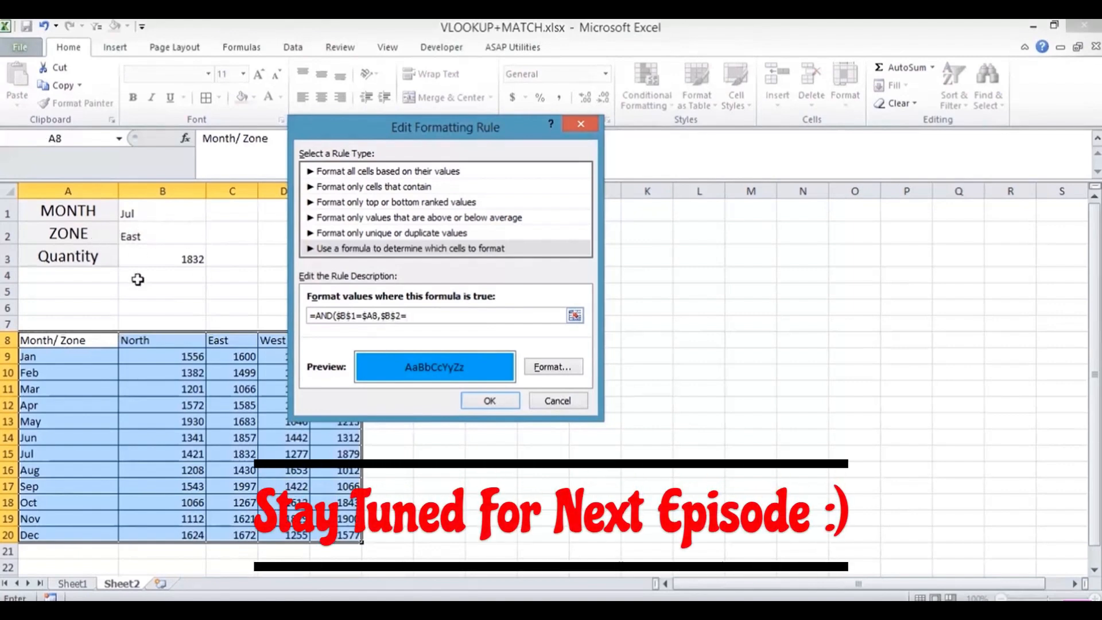
click(78, 340)
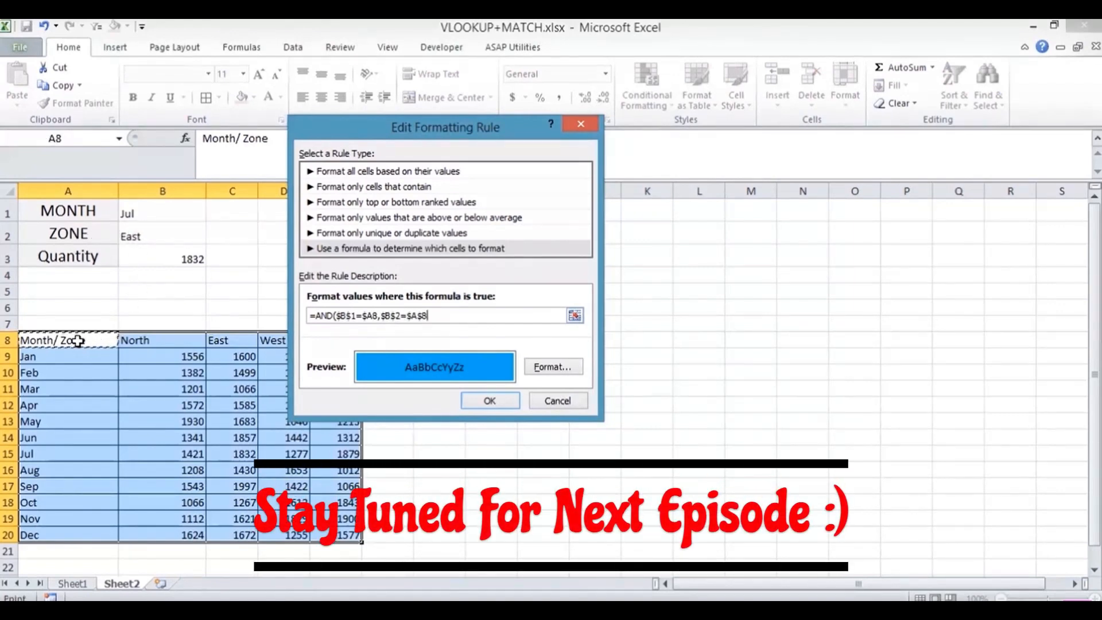
click(415, 317)
key(BackSpace)
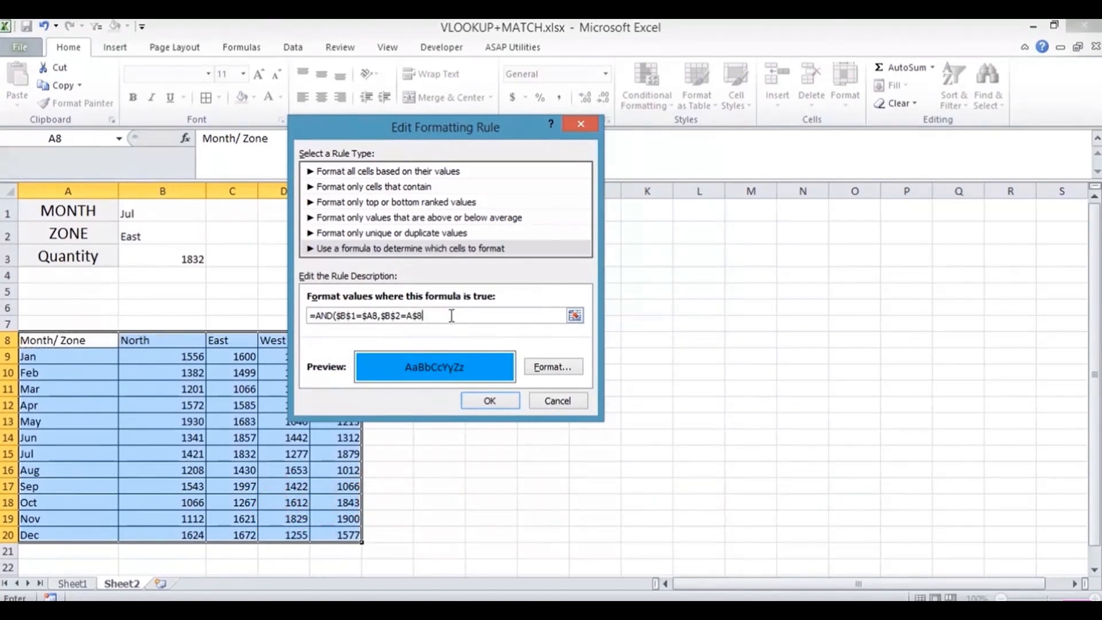
text())
click(485, 400)
click(659, 374)
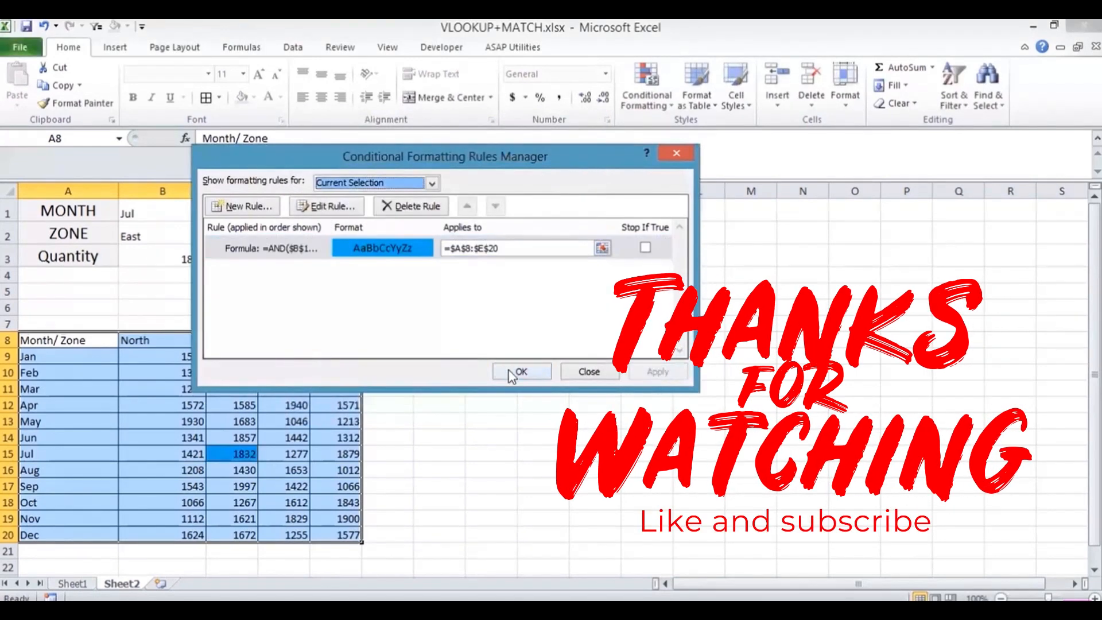
click(510, 373)
Step: Set the month in B1 to Mar and select the quantity cell B3 to test the highlighting
click(172, 237)
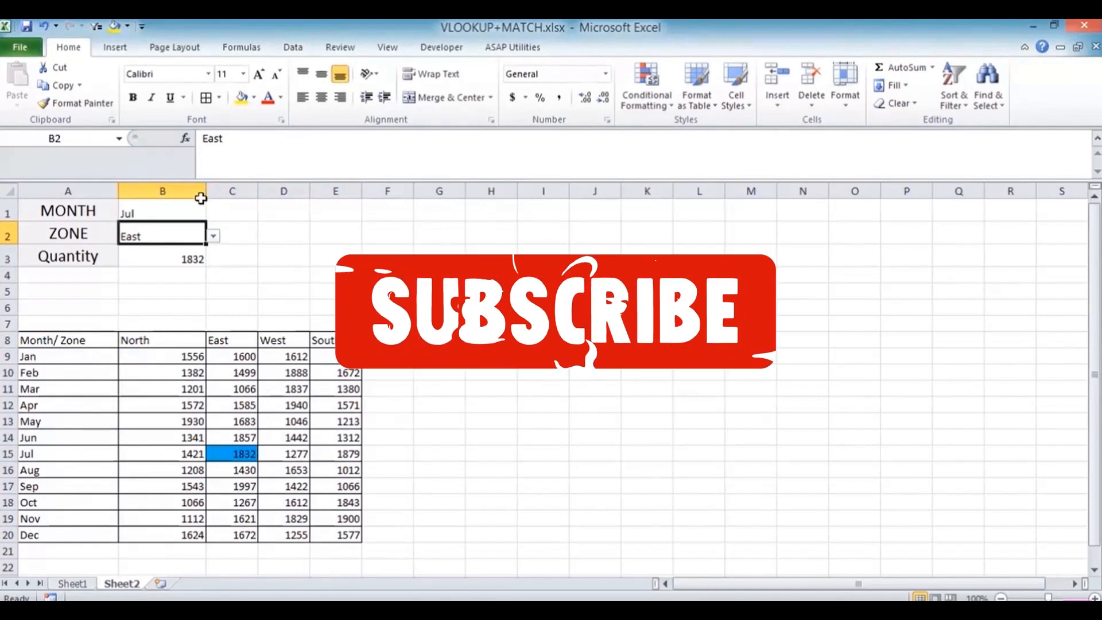
click(156, 212)
click(213, 214)
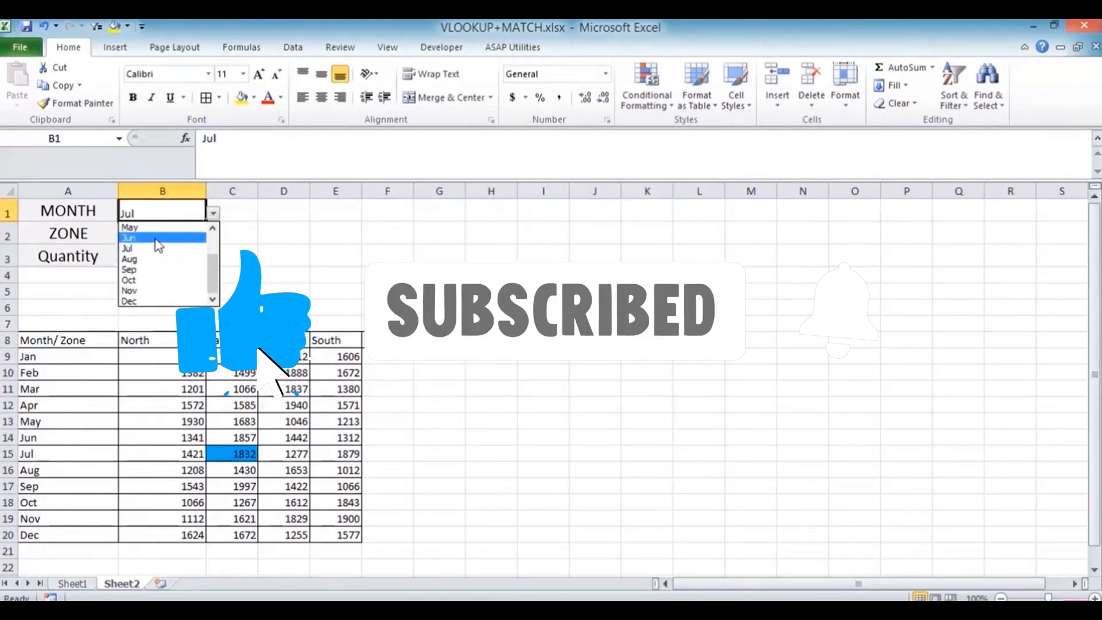
scroll(214, 253, up, 2)
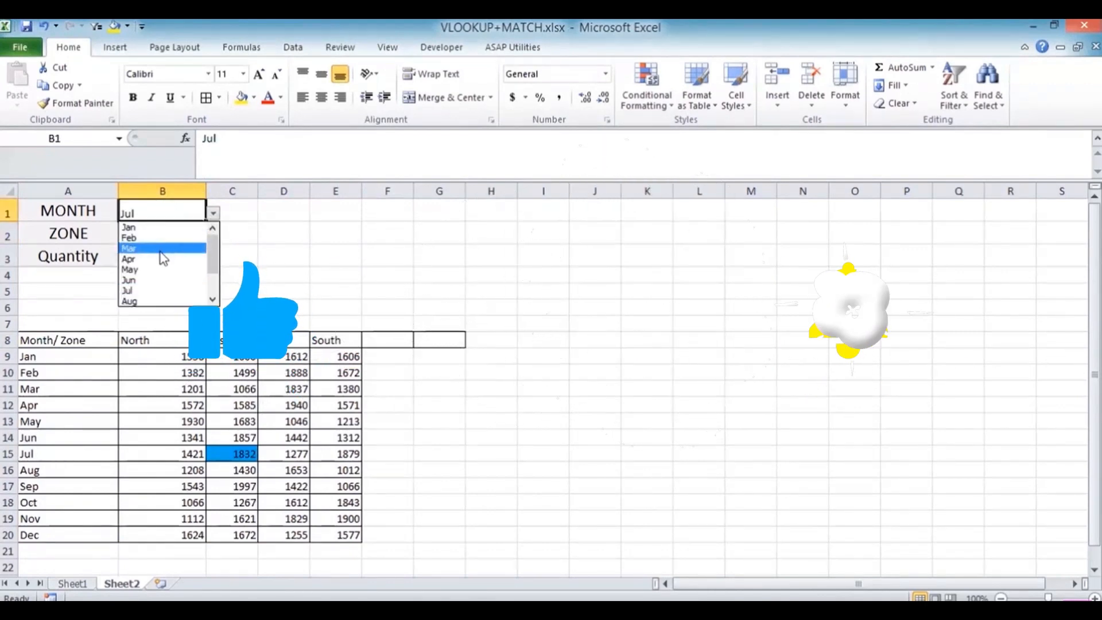
click(166, 248)
click(173, 256)
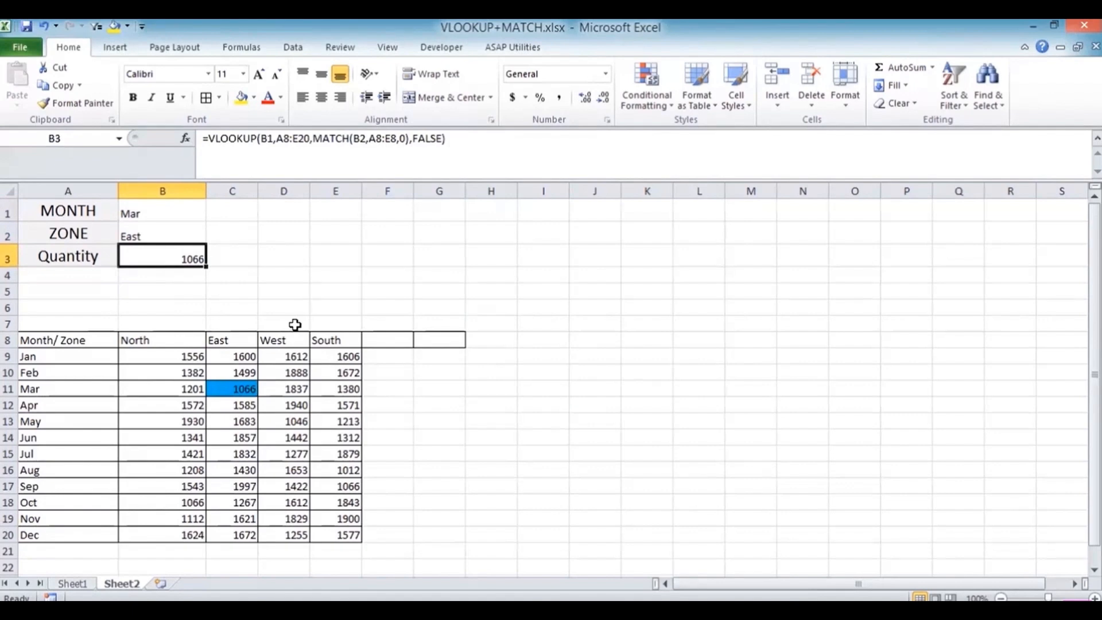
Step: Enter the reference notes A$8 in cell H5 and $A8 in cell H6
click(482, 286)
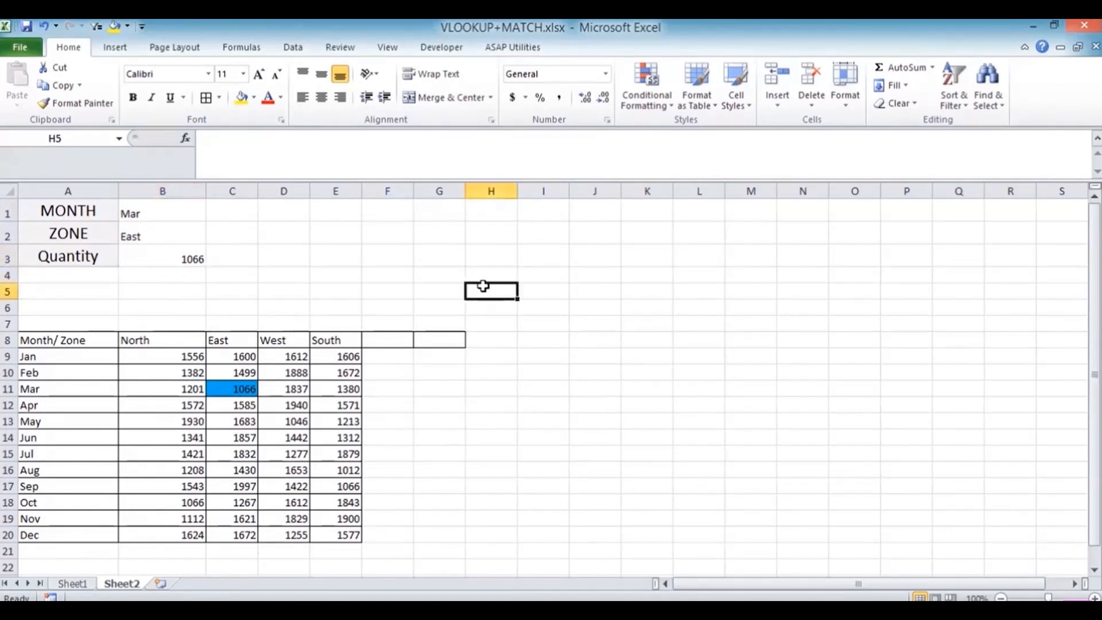
text(A%)
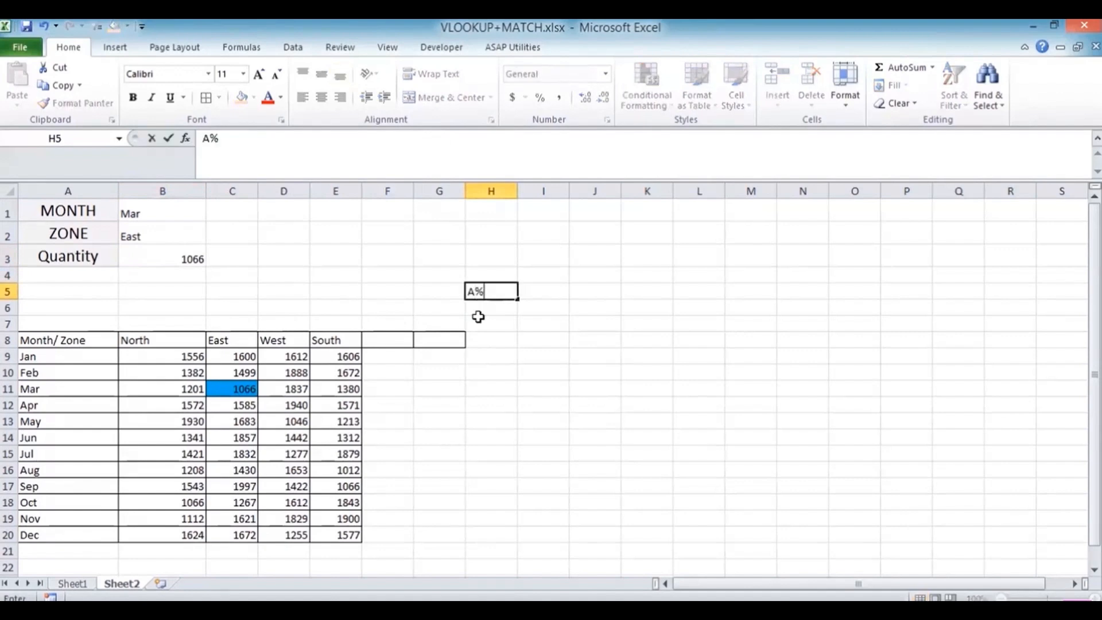
key(BackSpace)
text($8)
key(Return)
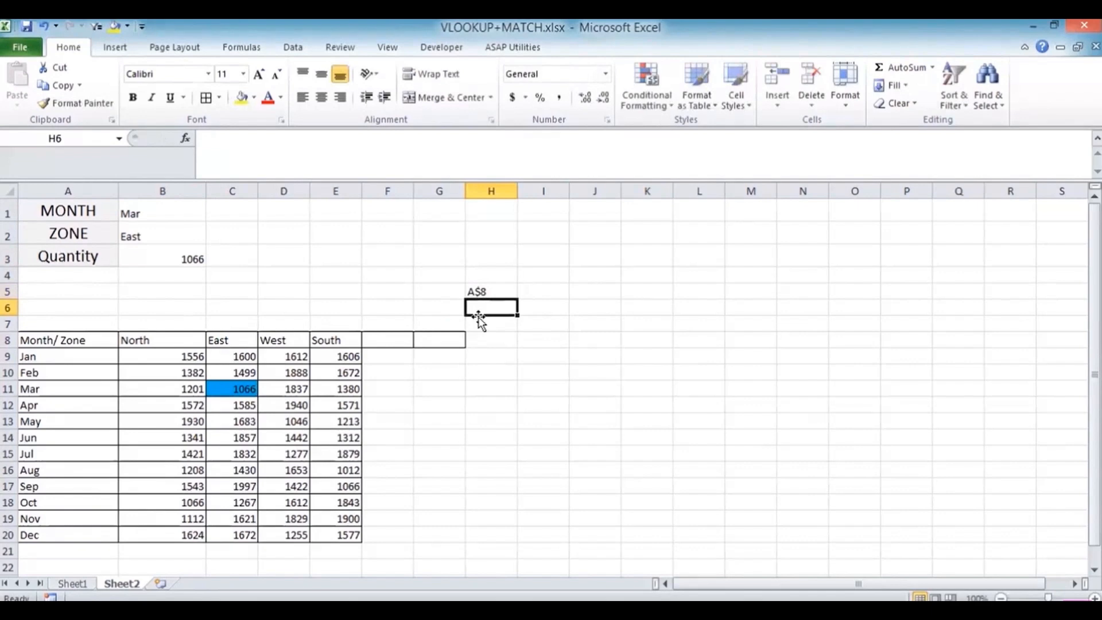
text($A8)
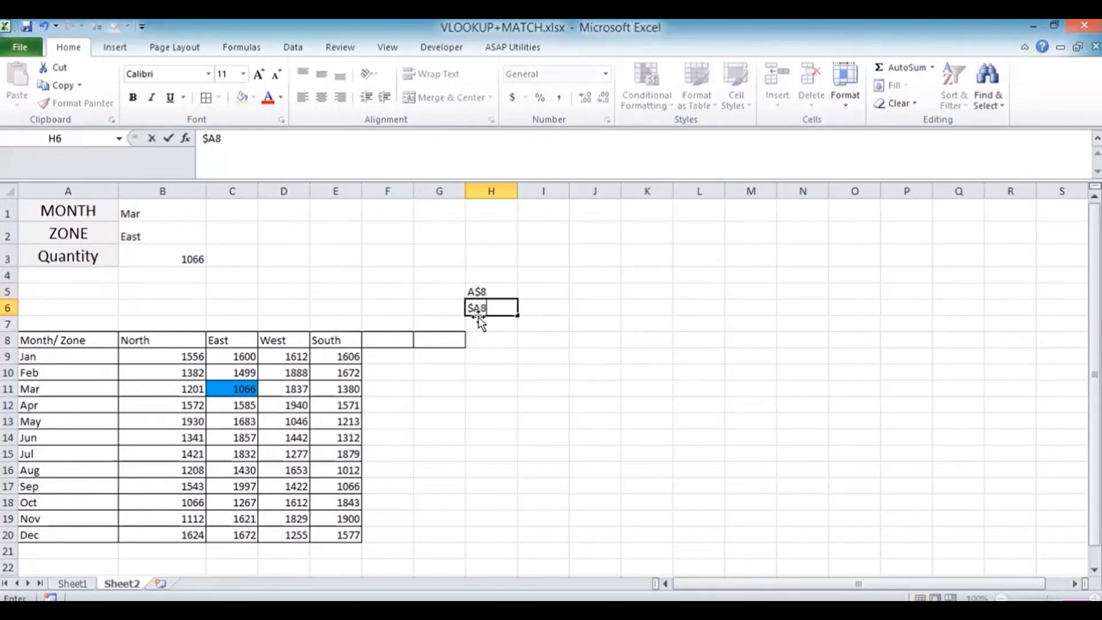
key(Return)
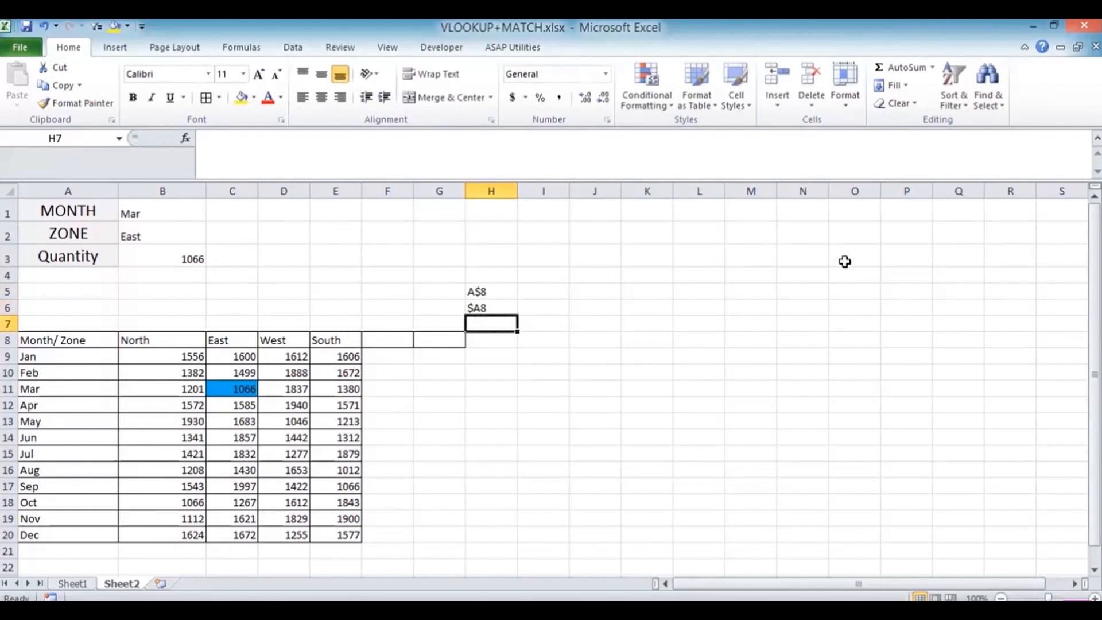